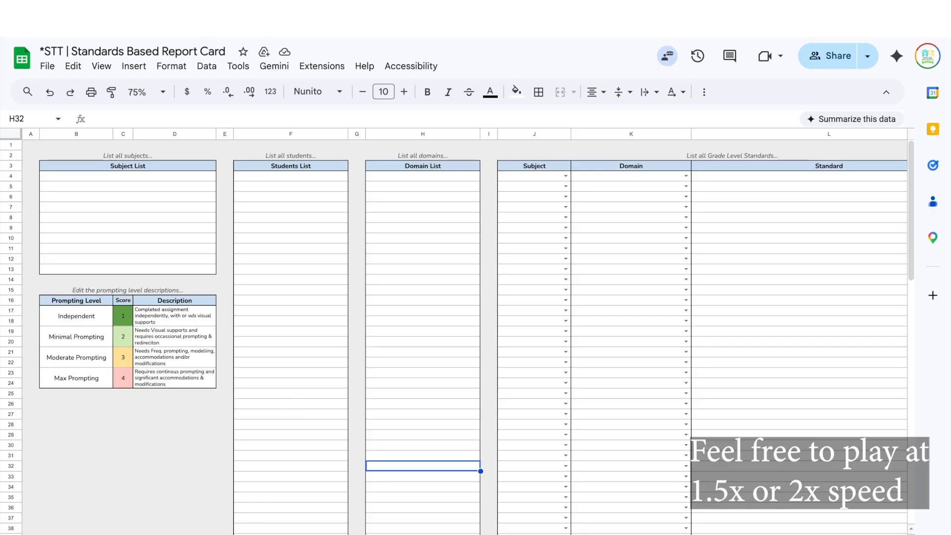
- Browse the template's Gradebook, Report Card, Filter and Averages sheets in turn
{"action": "key", "text": "alt+Down"}
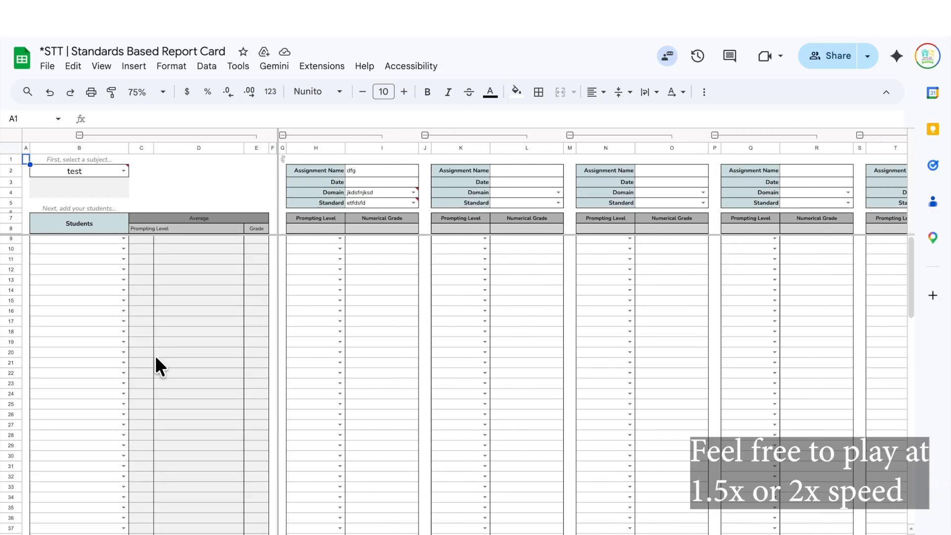
{"action": "left_click", "coordinate": [551, 533]}
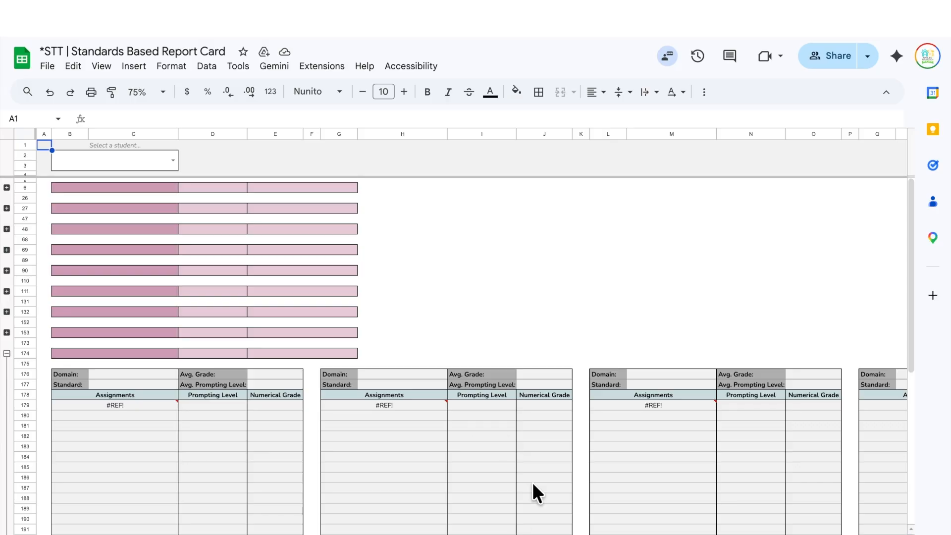
{"action": "left_click", "coordinate": [578, 533]}
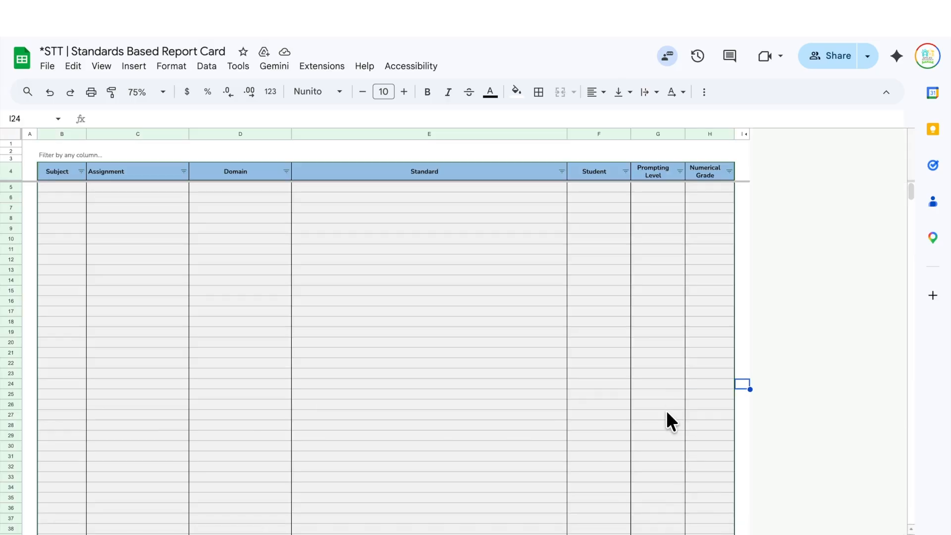
{"action": "left_click", "coordinate": [715, 534]}
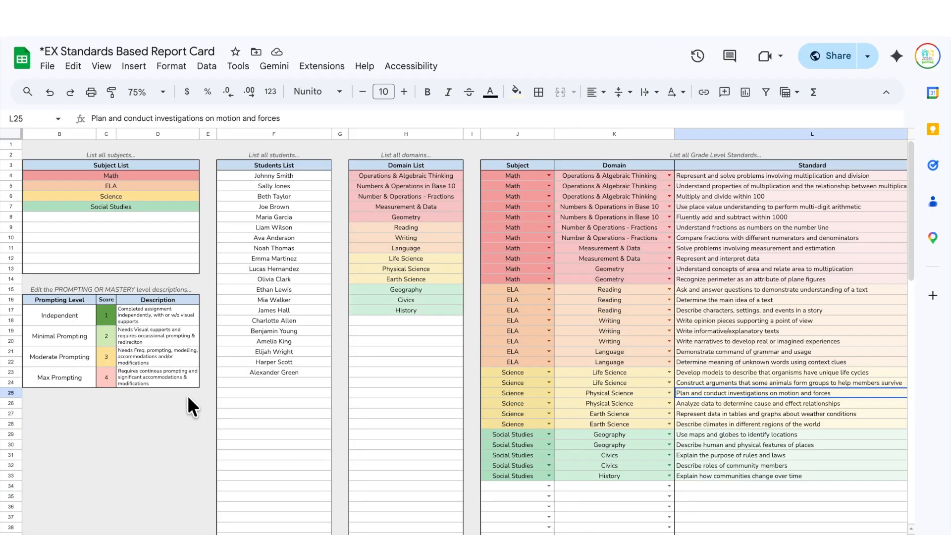
- In the Math gradebook, collapse the Est. Length WS and Comm. Property WS #1 assignment columns
{"action": "scroll", "coordinate": [188, 396], "scroll_direction": "right", "scroll_amount": 1}
{"action": "scroll", "coordinate": [188, 396], "scroll_direction": "left", "scroll_amount": 2}
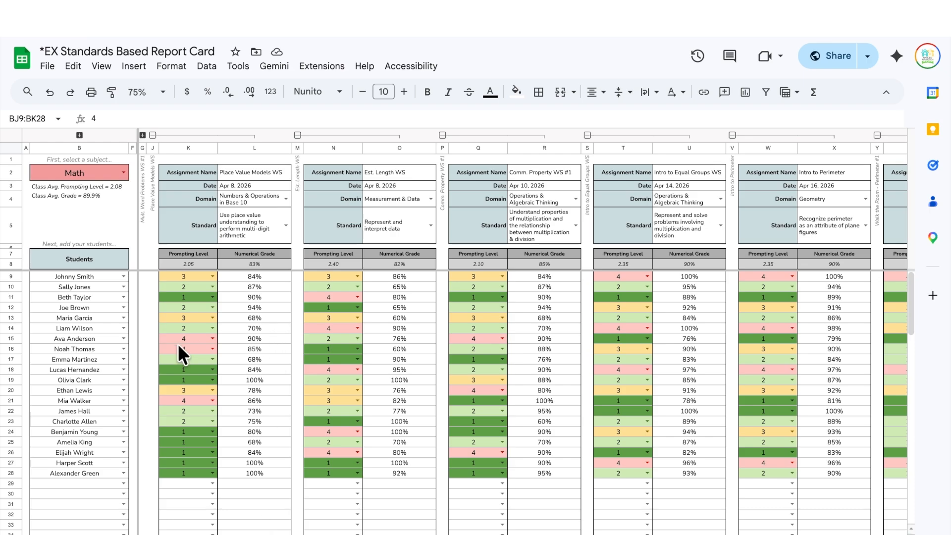
{"action": "scroll", "coordinate": [171, 344], "scroll_direction": "right", "scroll_amount": 3}
{"action": "scroll", "coordinate": [171, 344], "scroll_direction": "left", "scroll_amount": 3}
{"action": "left_click", "coordinate": [297, 135]}
{"action": "left_click", "coordinate": [310, 135]}
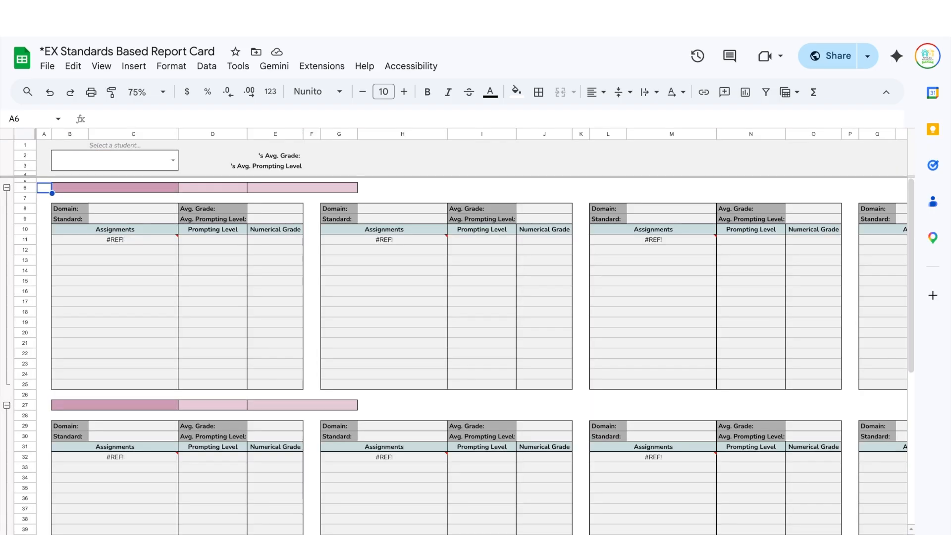
- Choose a student in the report card's B2 dropdown and collapse its Math and ELA sections
{"action": "left_click", "coordinate": [173, 160]}
{"action": "left_click", "coordinate": [141, 434]}
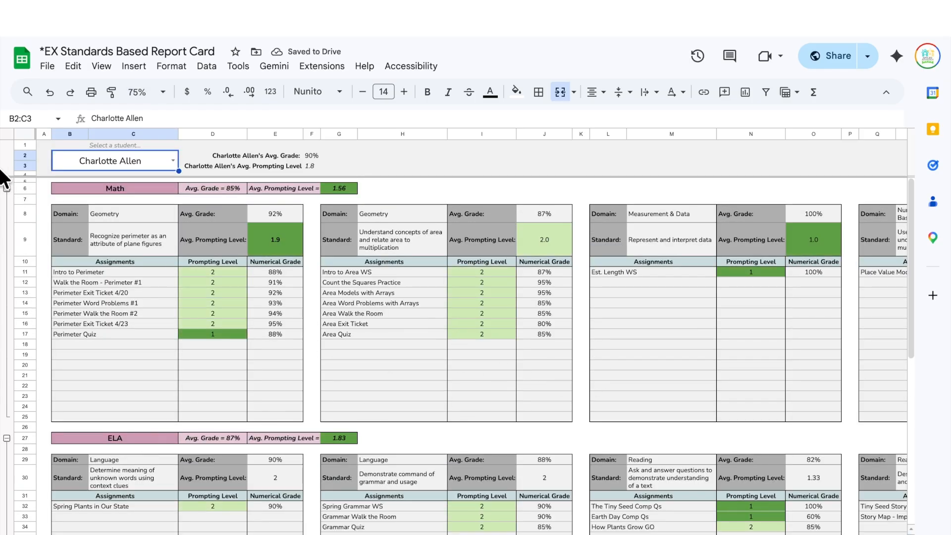
{"action": "left_click", "coordinate": [7, 188]}
{"action": "left_click", "coordinate": [6, 210]}
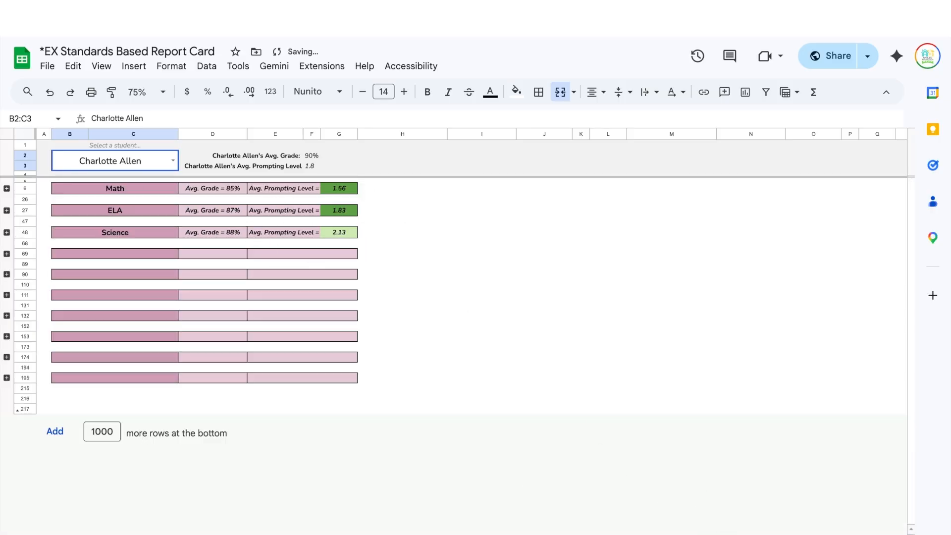
{"action": "left_click", "coordinate": [748, 534]}
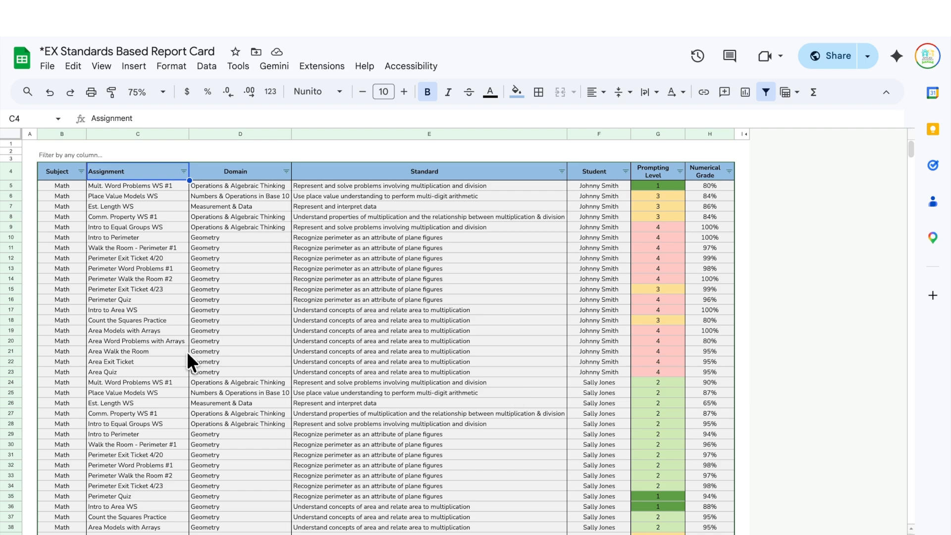
- Review the averages-by-student sheet, then move back to the Setup lists sheet
{"action": "key", "text": "ctrl+shift+Page_Down"}
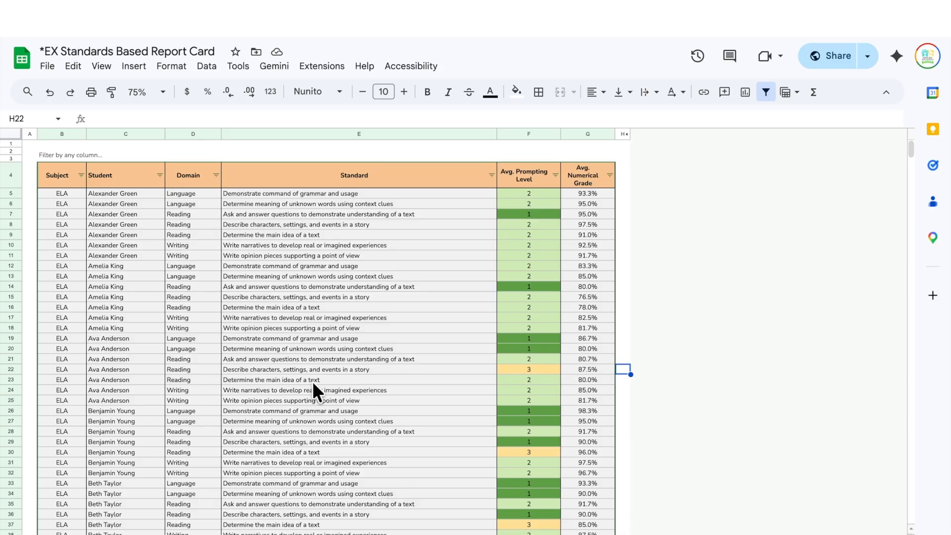
{"action": "scroll", "coordinate": [313, 384], "scroll_direction": "down", "scroll_amount": 6}
{"action": "scroll", "coordinate": [313, 381], "scroll_direction": "up", "scroll_amount": 6}
{"action": "key", "text": "ctrl+shift+Page_Up"}
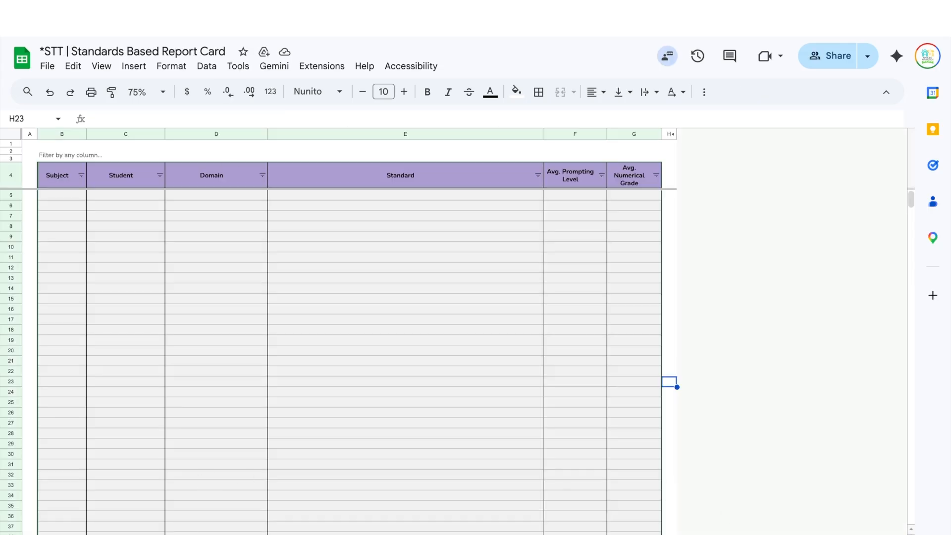
- Read the Start Here instructions, selecting the VIDEO TUTORIAL and CLICK HERE FOR EXAMPLE cells
{"action": "key", "text": "ctrl+shift+Page_Up"}
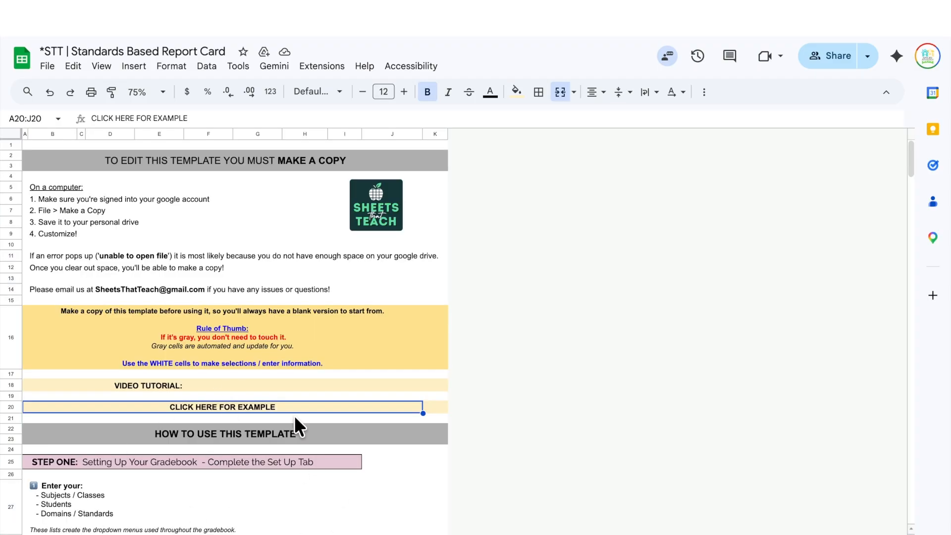
{"action": "scroll", "coordinate": [304, 303], "scroll_direction": "down", "scroll_amount": 15}
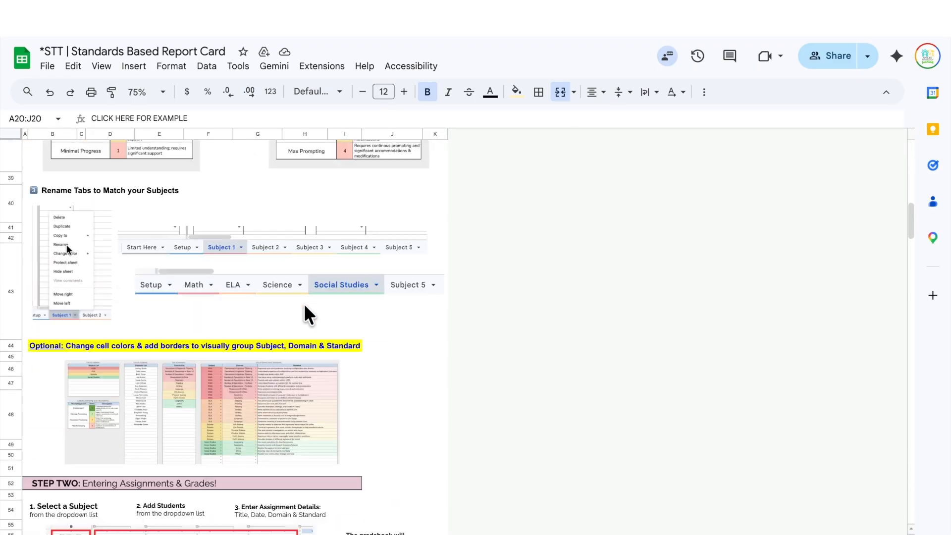
{"action": "scroll", "coordinate": [304, 303], "scroll_direction": "down", "scroll_amount": 3}
{"action": "scroll", "coordinate": [304, 302], "scroll_direction": "up", "scroll_amount": 15}
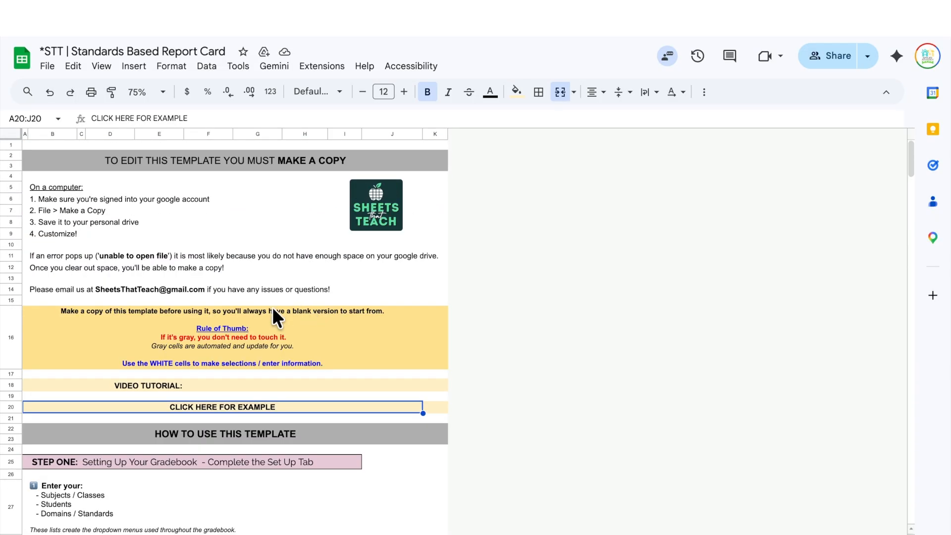
{"action": "left_click", "coordinate": [218, 385]}
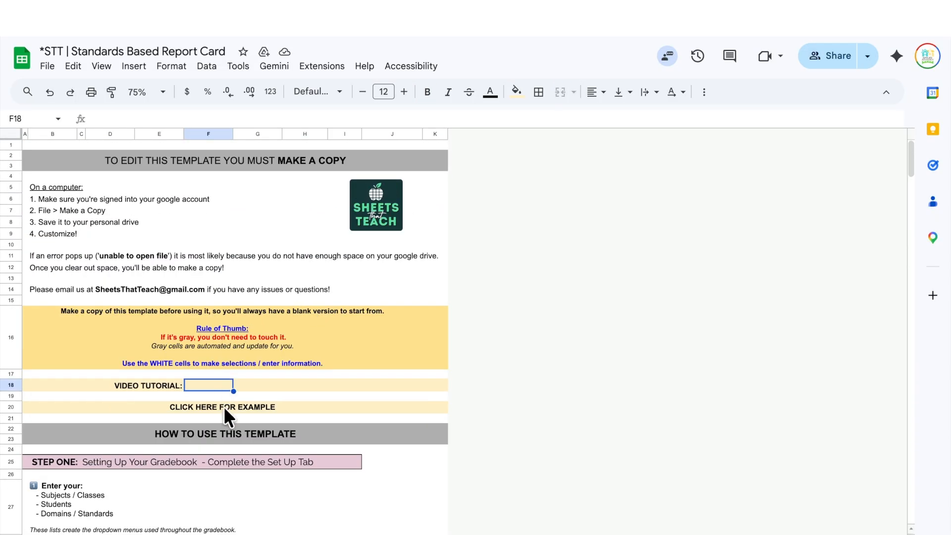
{"action": "left_click", "coordinate": [225, 396]}
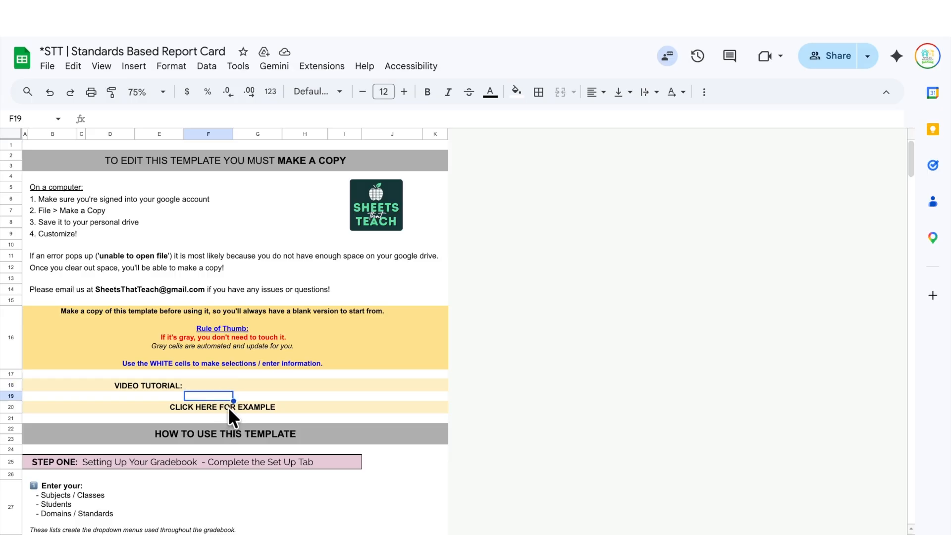
{"action": "left_click", "coordinate": [228, 407]}
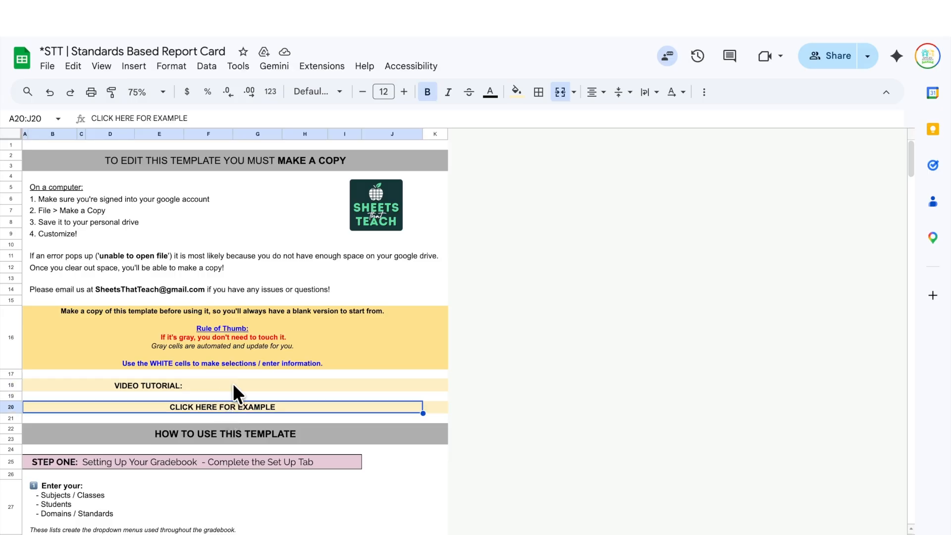
- Review the Rule of Thumb notes, then move on to the Gradebook sheet
{"action": "scroll", "coordinate": [232, 382], "scroll_direction": "down", "scroll_amount": 15}
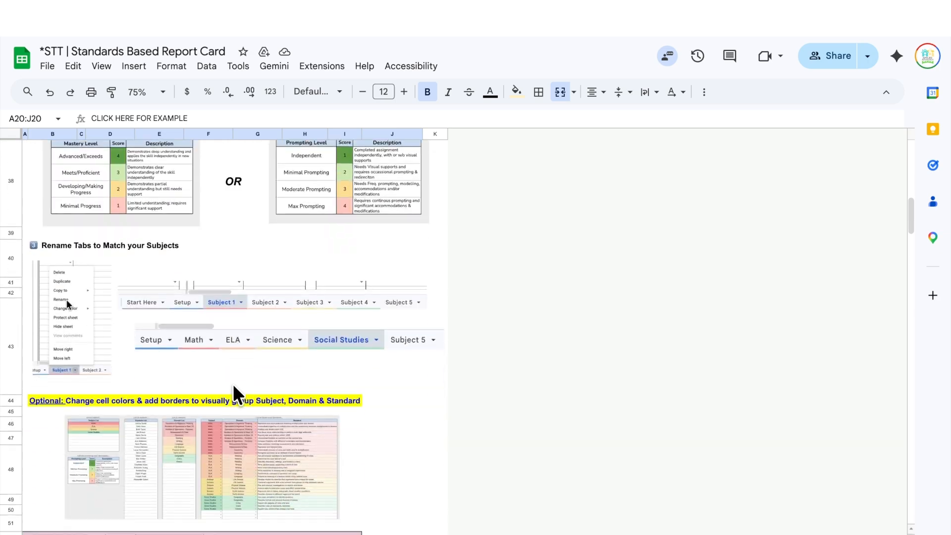
{"action": "scroll", "coordinate": [233, 384], "scroll_direction": "up", "scroll_amount": 20}
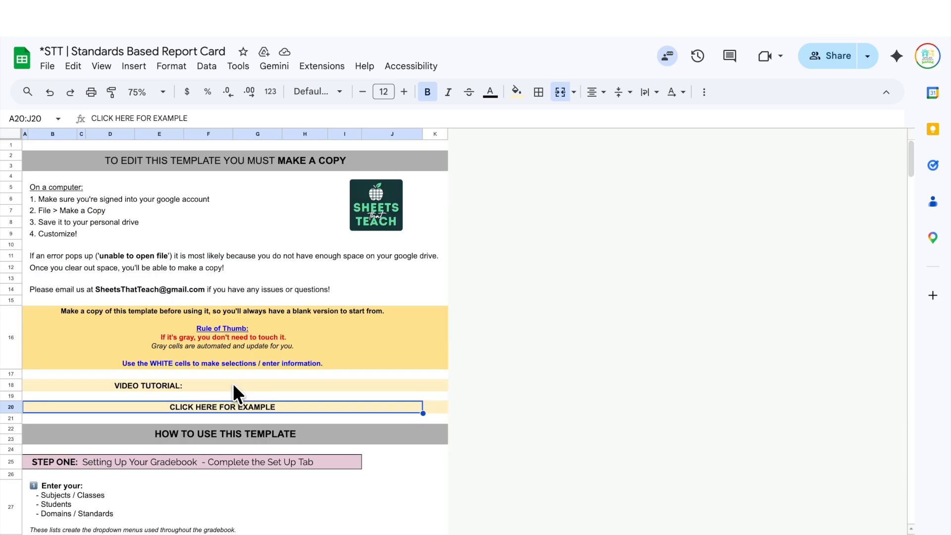
{"action": "scroll", "coordinate": [233, 386], "scroll_direction": "down", "scroll_amount": 6}
{"action": "scroll", "coordinate": [233, 386], "scroll_direction": "up", "scroll_amount": 6}
{"action": "scroll", "coordinate": [233, 383], "scroll_direction": "up", "scroll_amount": 1}
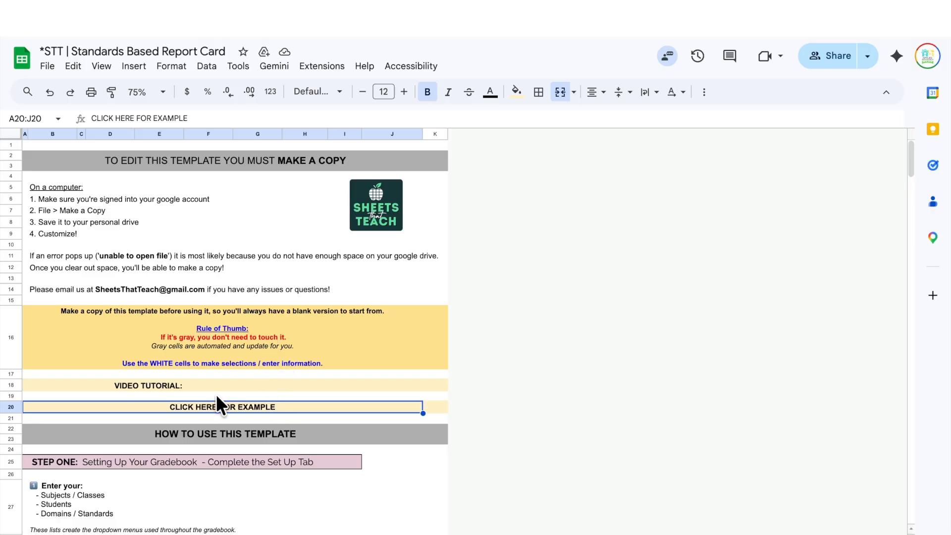
{"action": "left_click", "coordinate": [223, 342]}
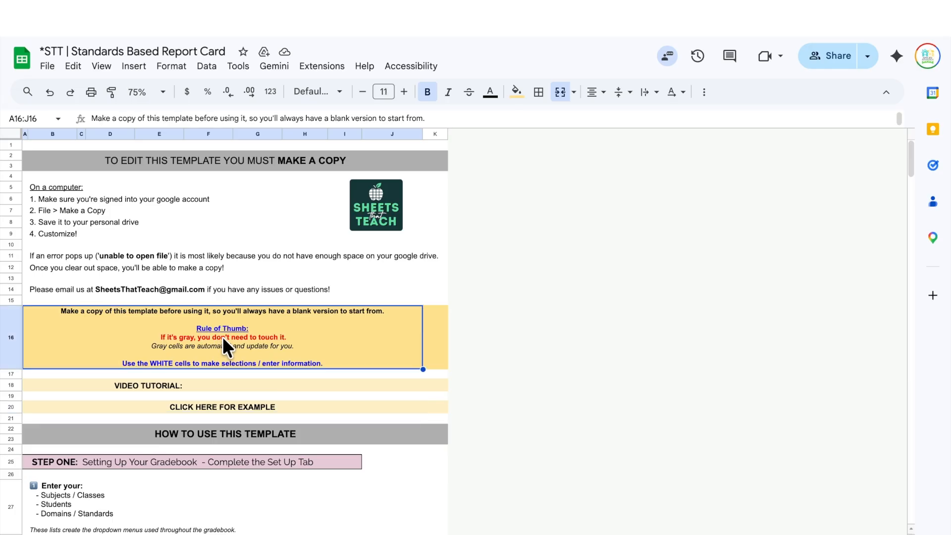
{"action": "key", "text": "ctrl+shift+Page_Down"}
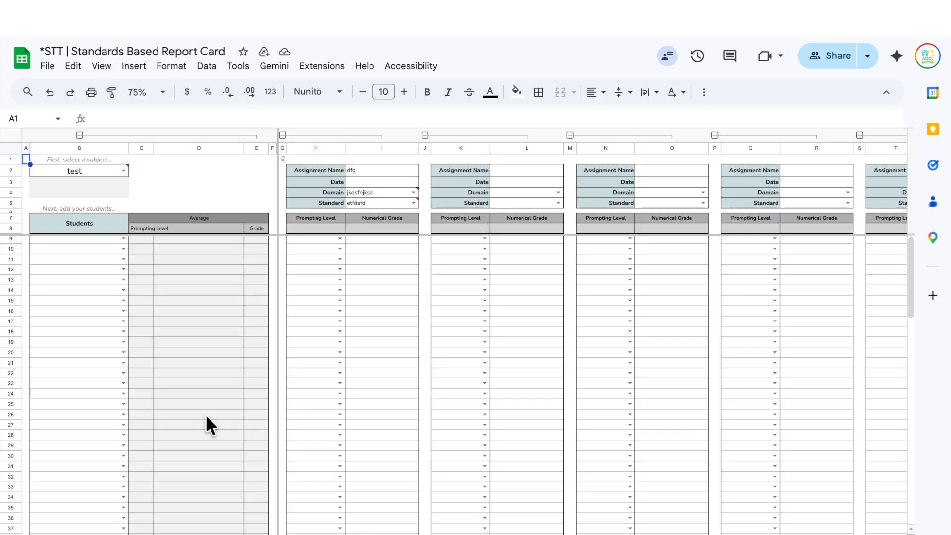
- Go to the template's report card sheet and expand its first subject section
{"action": "scroll", "coordinate": [193, 327], "scroll_direction": "down", "scroll_amount": 2}
{"action": "scroll", "coordinate": [193, 324], "scroll_direction": "up", "scroll_amount": 3}
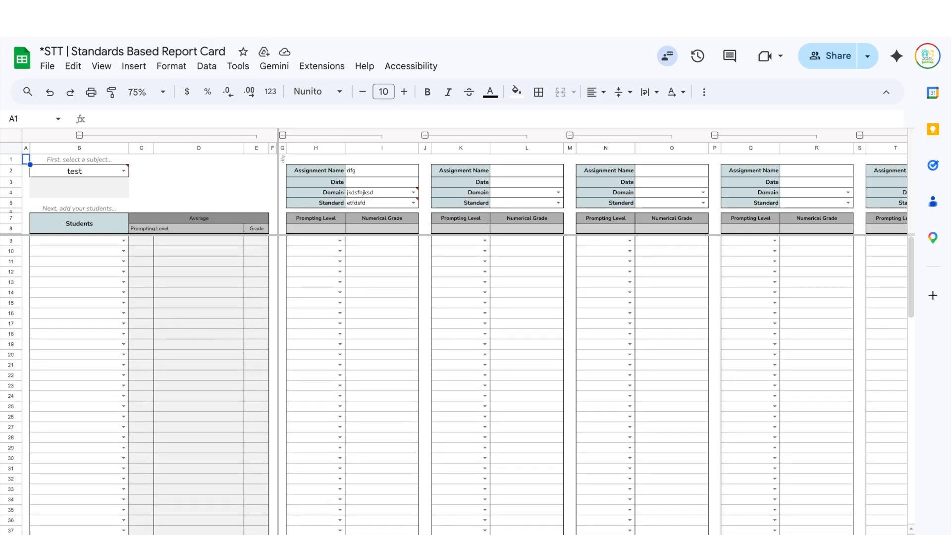
{"action": "key", "text": "ctrl+shift+Page_Down"}
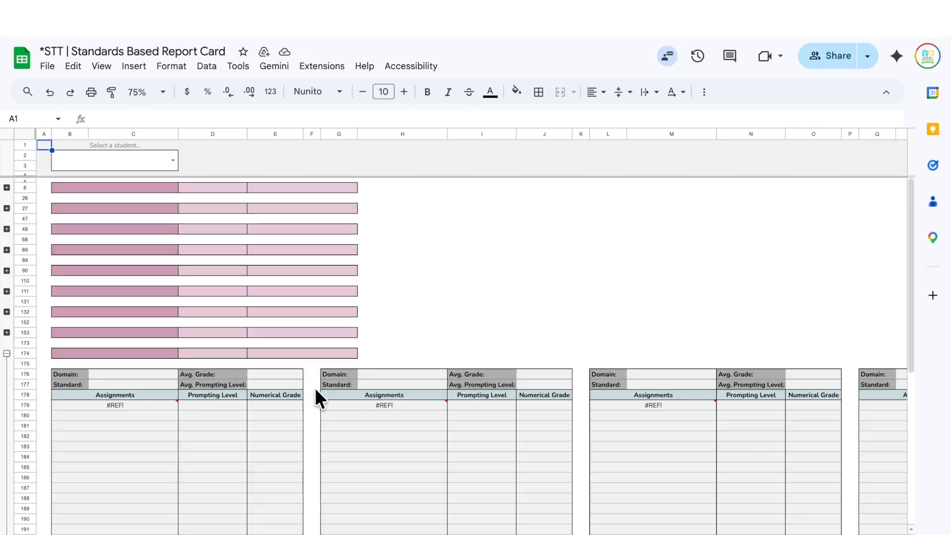
{"action": "left_click", "coordinate": [6, 188]}
- Inspect the Domain and Prompting Level cells' formulas, then bring up the template's File actions
{"action": "left_click", "coordinate": [347, 301]}
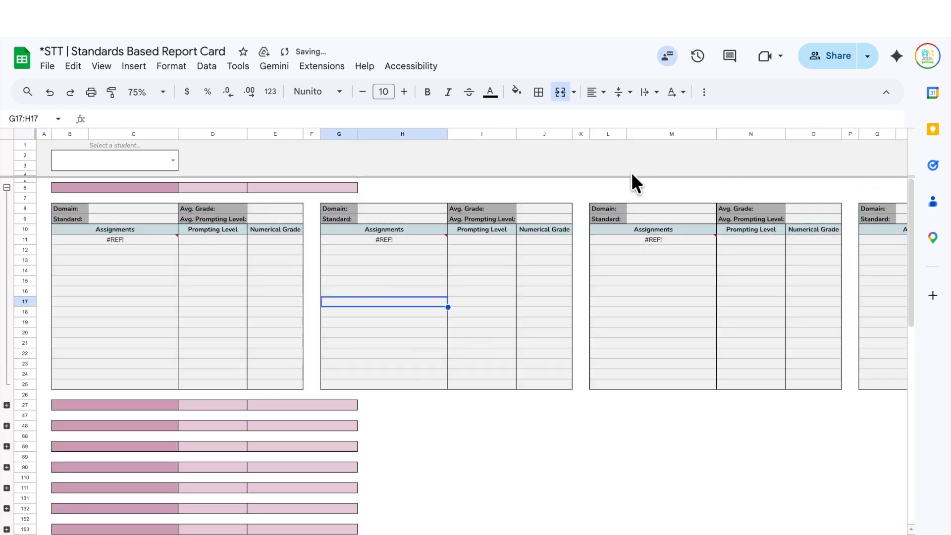
{"action": "left_click", "coordinate": [409, 207]}
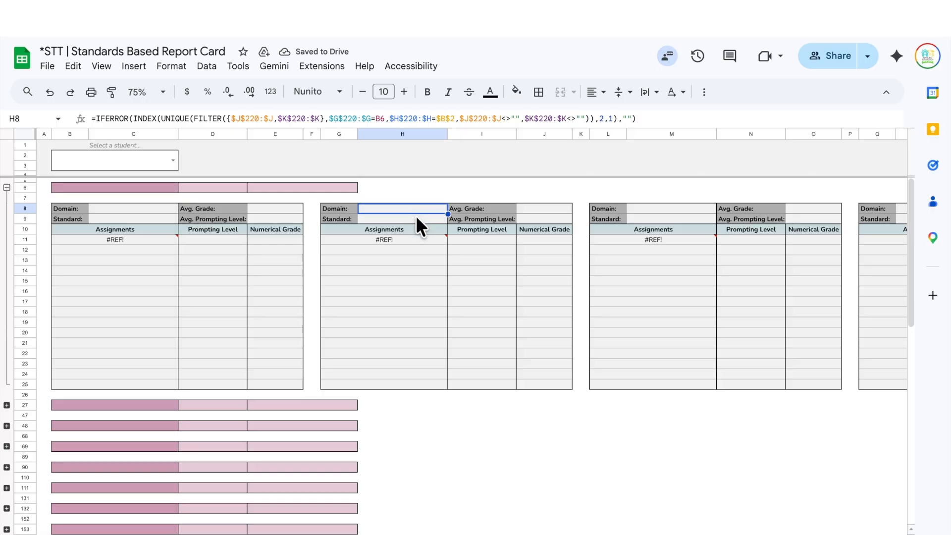
{"action": "left_click", "coordinate": [380, 251]}
{"action": "left_click", "coordinate": [383, 204]}
{"action": "left_click", "coordinate": [83, 260]}
{"action": "left_click", "coordinate": [195, 303]}
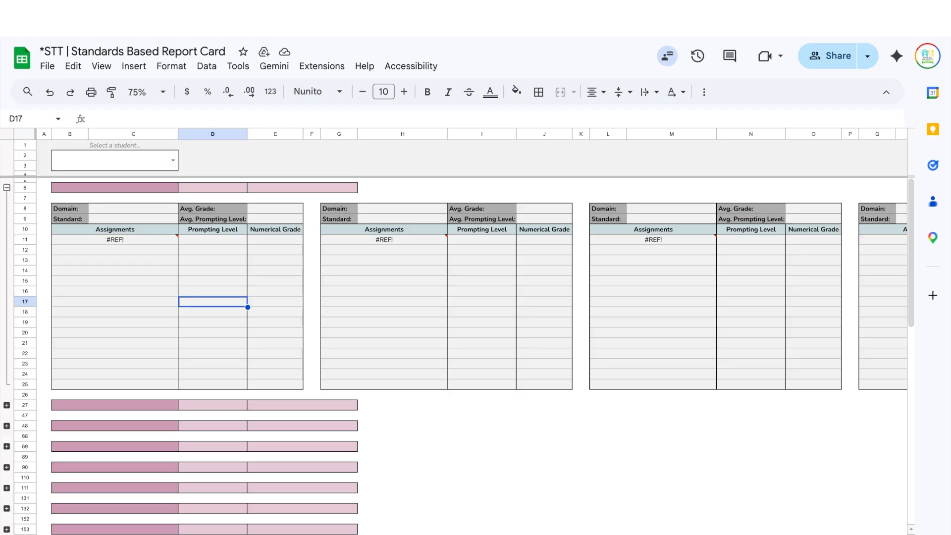
{"action": "key", "text": "ctrl+shift+Page_Up"}
{"action": "key", "text": "ctrl+shift+Page_Up"}
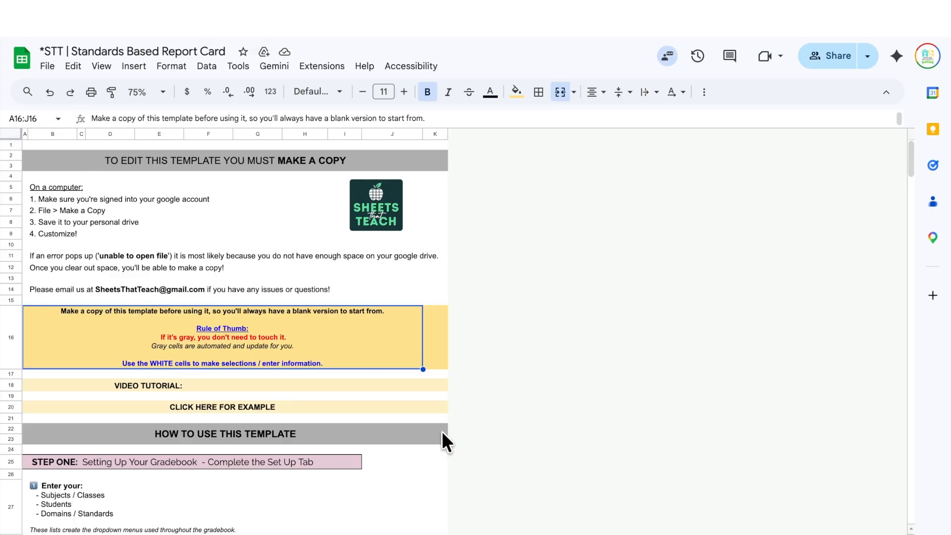
{"action": "left_click", "coordinate": [45, 62]}
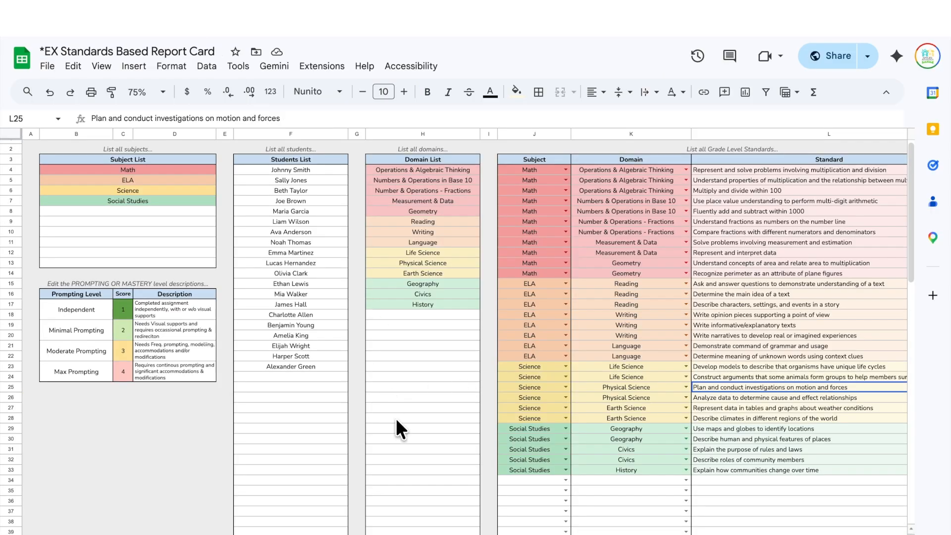
{"action": "left_click", "coordinate": [462, 469]}
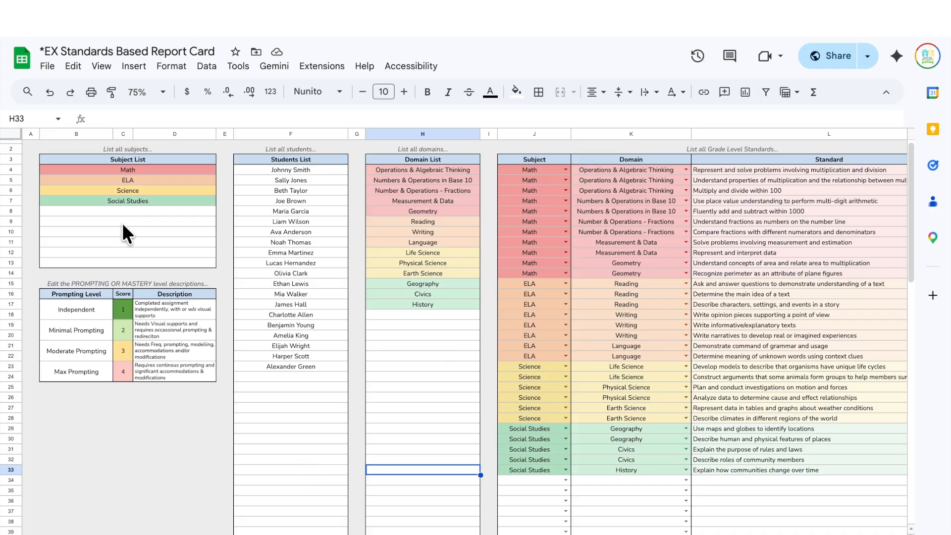
{"action": "left_click", "coordinate": [13, 134]}
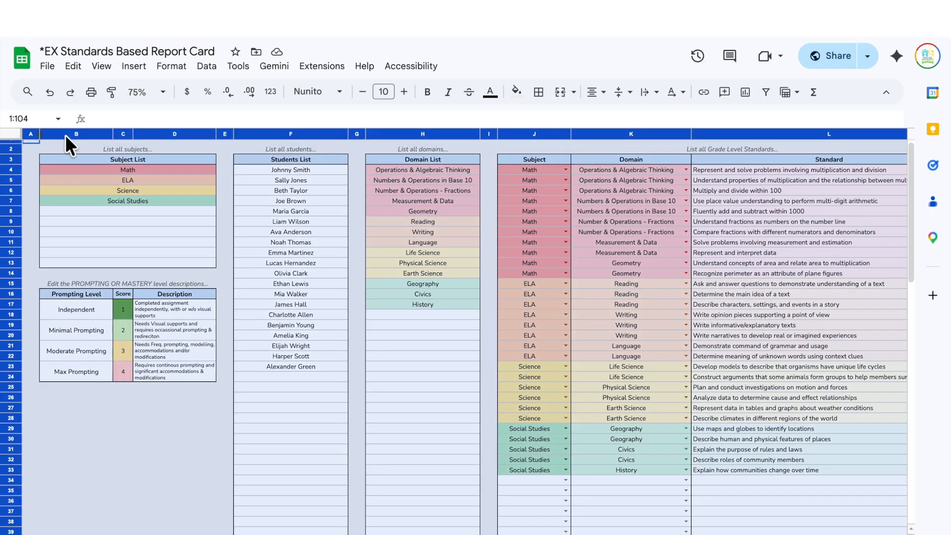
{"action": "left_click", "coordinate": [300, 489]}
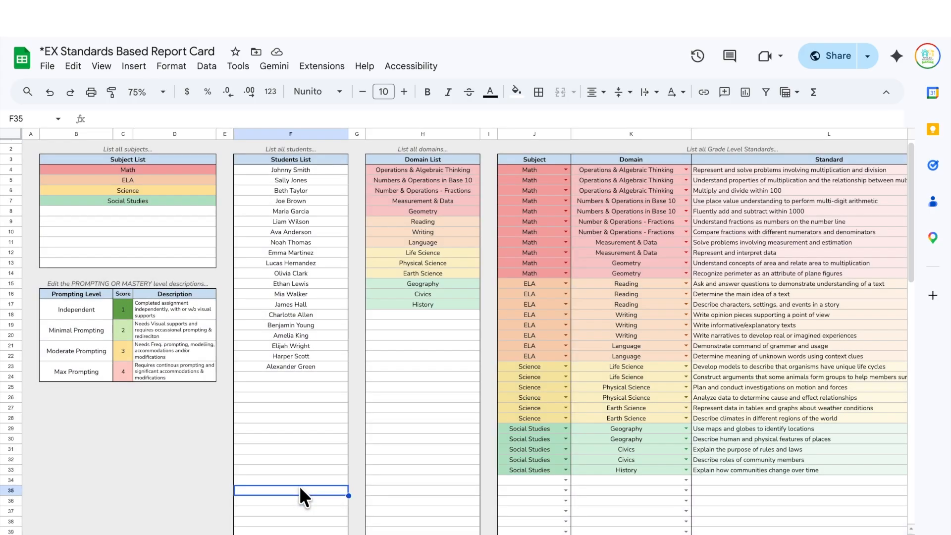
{"action": "left_click", "coordinate": [55, 69]}
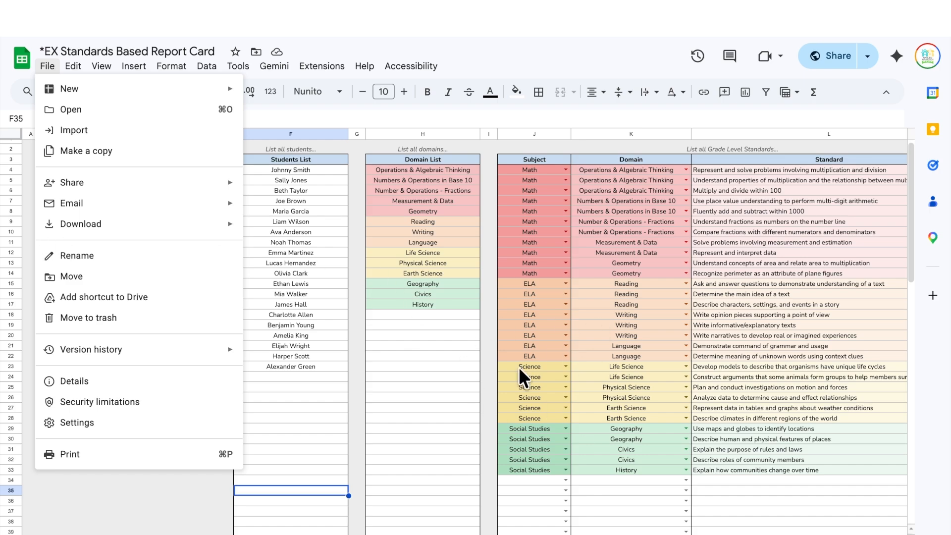
{"action": "left_click", "coordinate": [457, 394]}
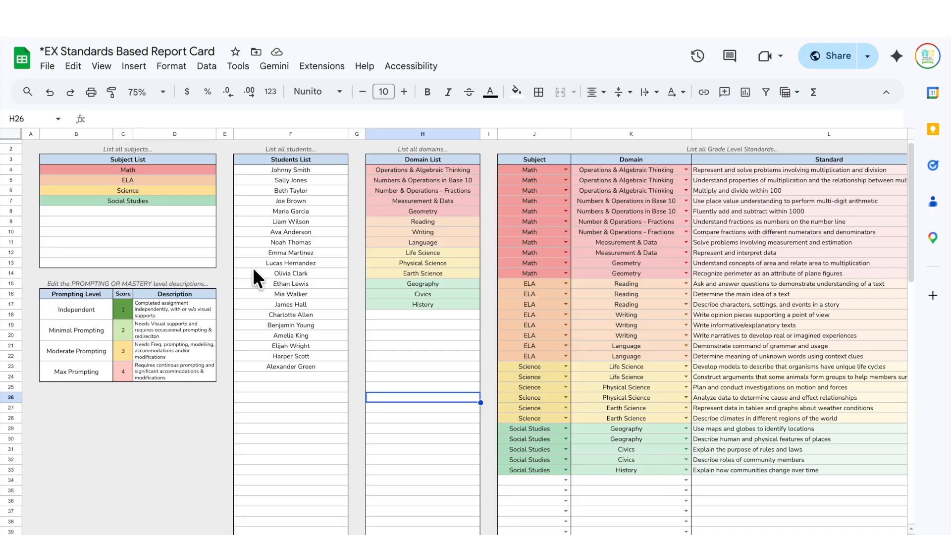
{"action": "left_click", "coordinate": [96, 162]}
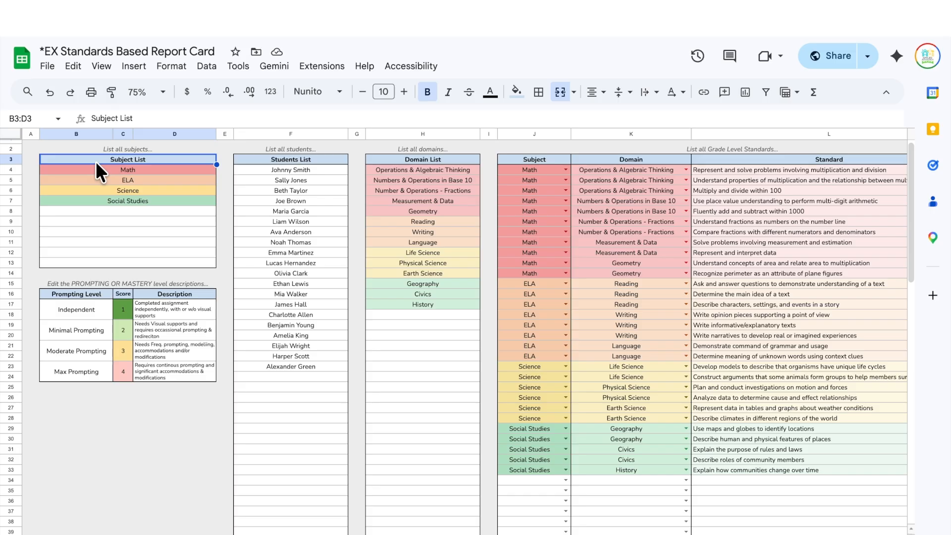
{"action": "left_click", "coordinate": [289, 160]}
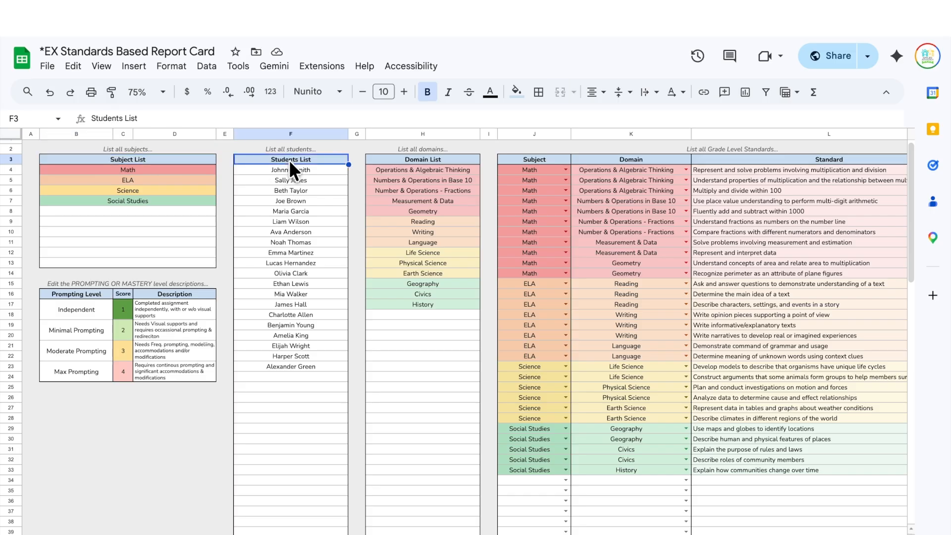
{"action": "scroll", "coordinate": [289, 160], "scroll_direction": "down", "scroll_amount": 7}
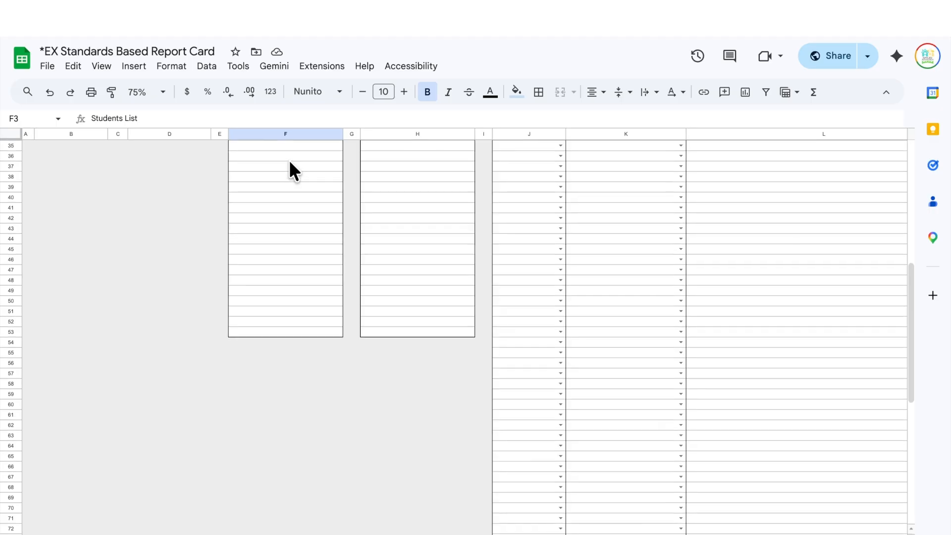
{"action": "scroll", "coordinate": [289, 159], "scroll_direction": "up", "scroll_amount": 7}
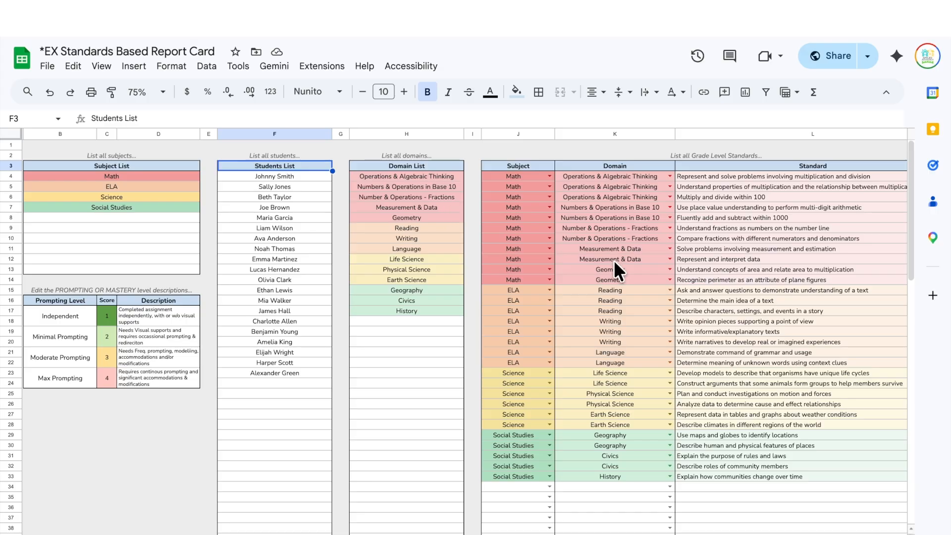
{"action": "scroll", "coordinate": [614, 263], "scroll_direction": "right", "scroll_amount": 2}
{"action": "scroll", "coordinate": [615, 262], "scroll_direction": "down", "scroll_amount": 4}
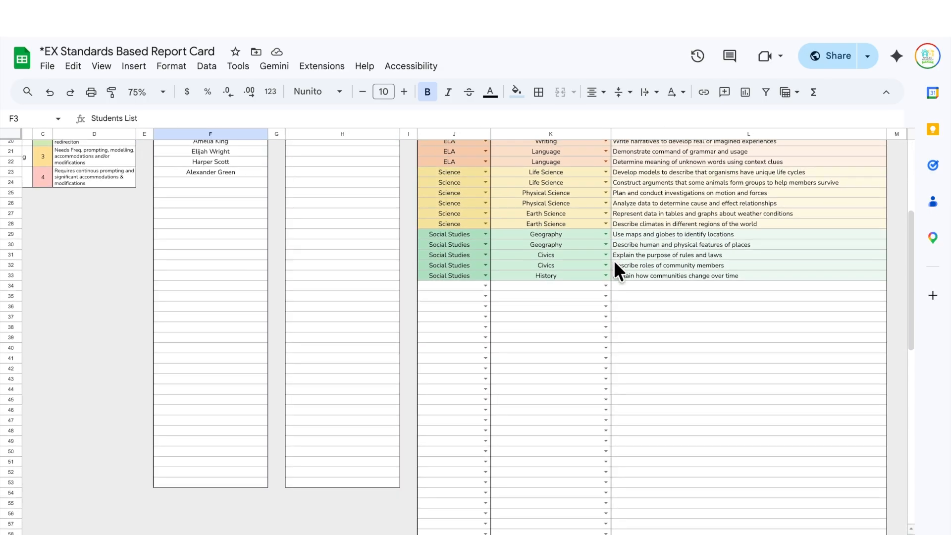
{"action": "scroll", "coordinate": [614, 260], "scroll_direction": "down", "scroll_amount": 9}
{"action": "scroll", "coordinate": [613, 260], "scroll_direction": "up", "scroll_amount": 3}
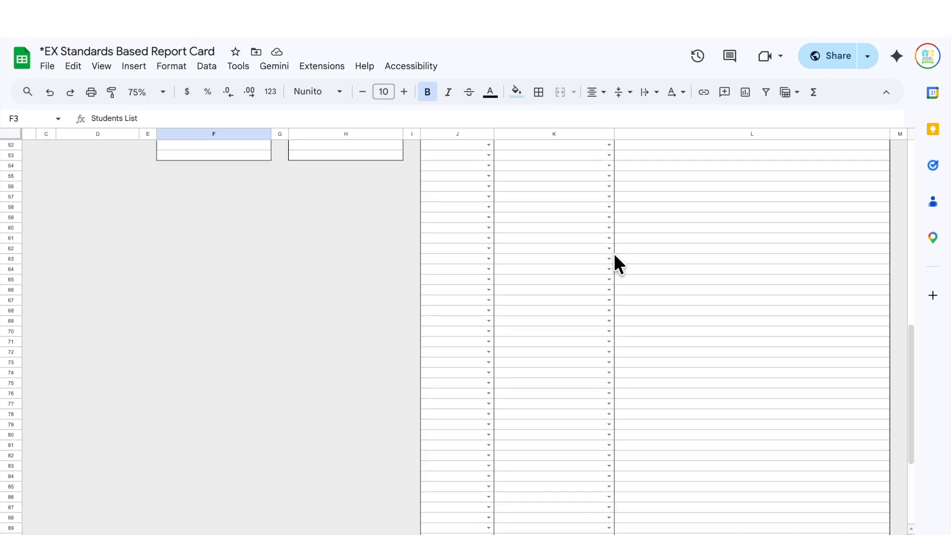
{"action": "scroll", "coordinate": [613, 254], "scroll_direction": "up", "scroll_amount": 10}
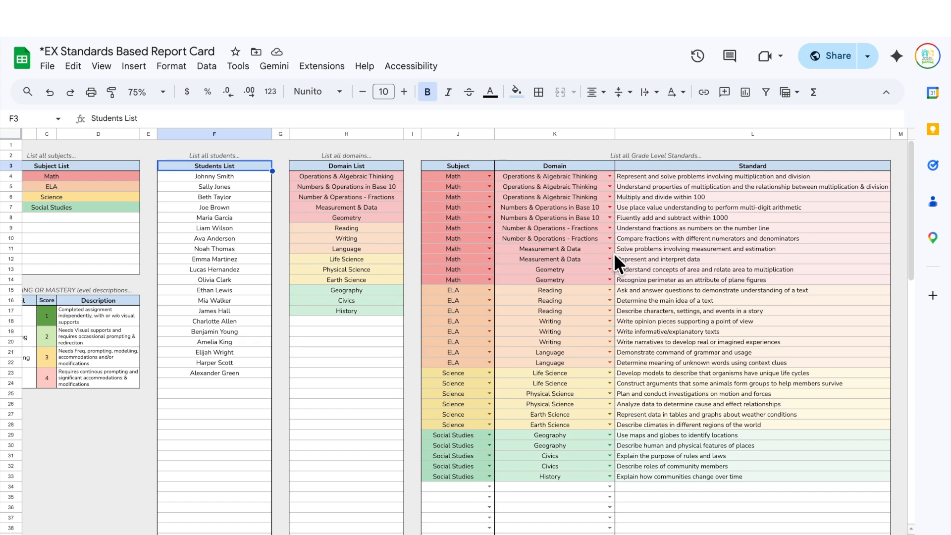
{"action": "scroll", "coordinate": [613, 254], "scroll_direction": "left", "scroll_amount": 2}
{"action": "scroll", "coordinate": [614, 253], "scroll_direction": "right", "scroll_amount": 2}
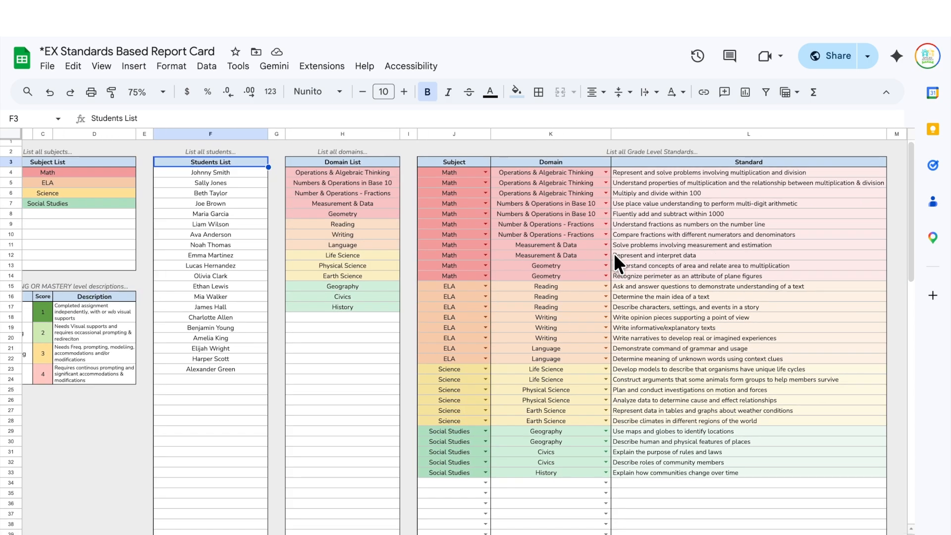
{"action": "scroll", "coordinate": [614, 253], "scroll_direction": "up", "scroll_amount": 1}
{"action": "scroll", "coordinate": [611, 225], "scroll_direction": "left", "scroll_amount": 2}
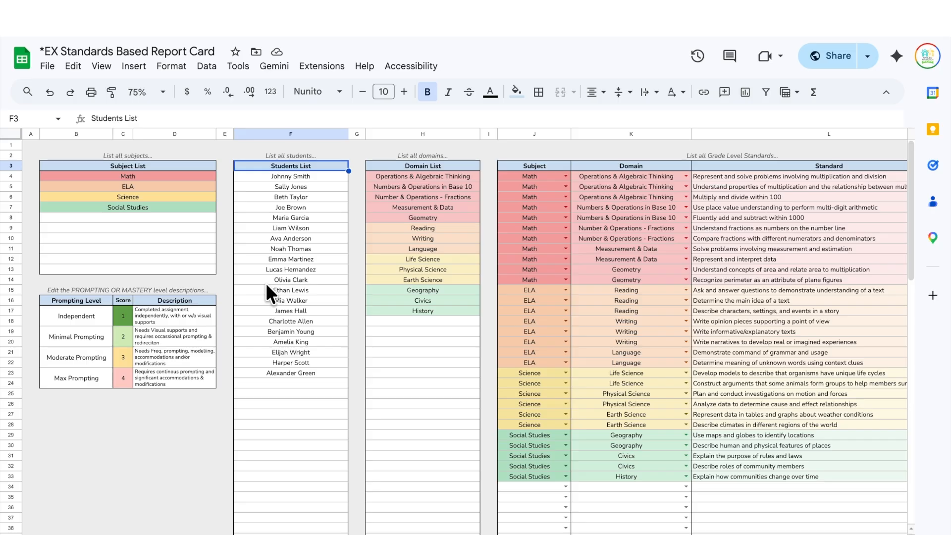
{"action": "left_click", "coordinate": [76, 298]}
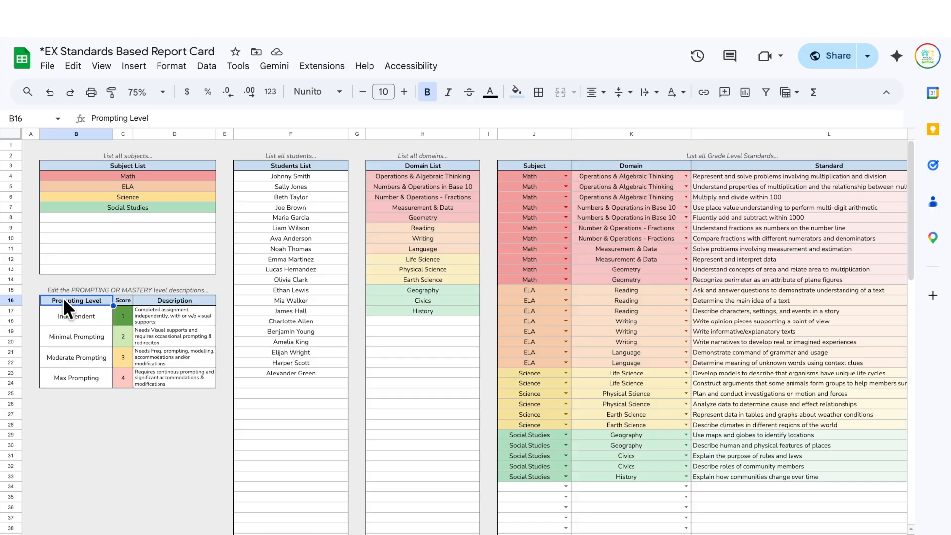
{"action": "left_click", "coordinate": [86, 430]}
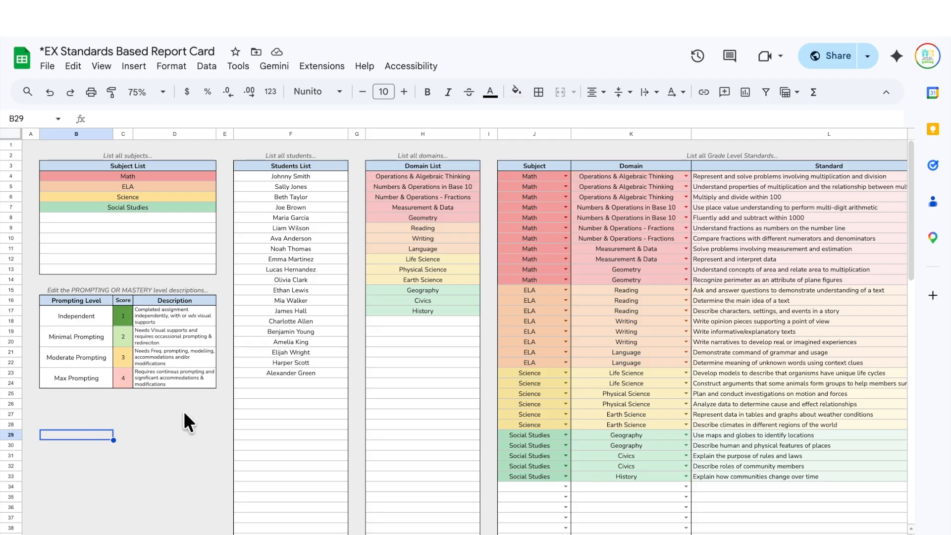
{"action": "left_click", "coordinate": [63, 302]}
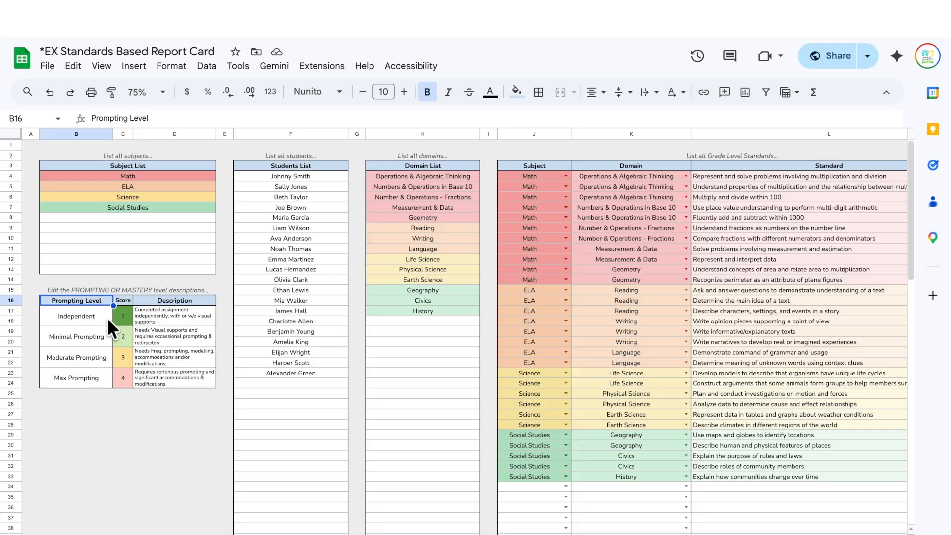
{"action": "left_click", "coordinate": [123, 317]}
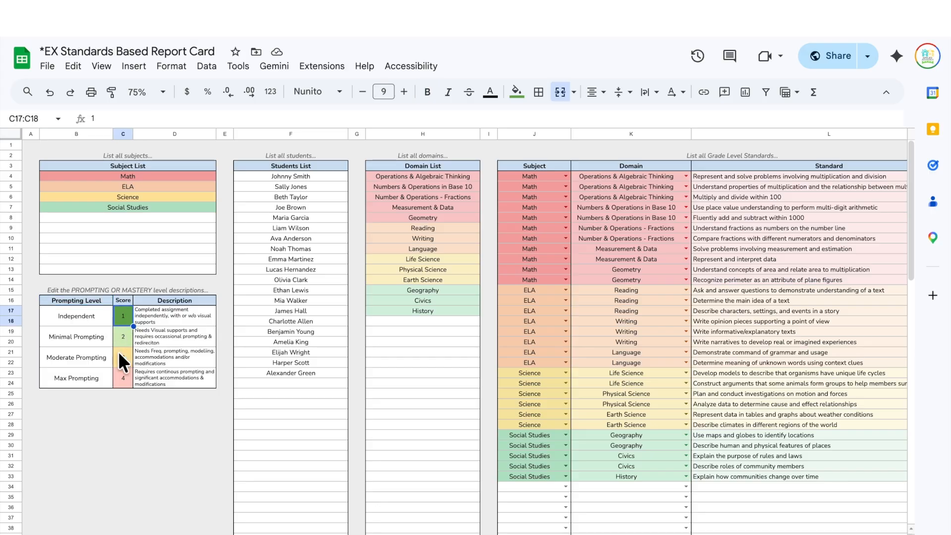
{"action": "left_click", "coordinate": [117, 382]}
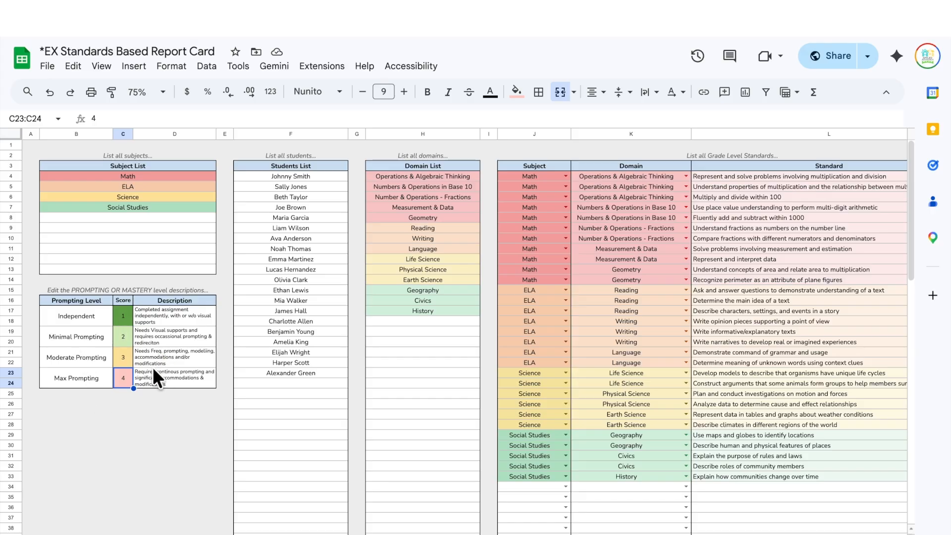
{"action": "left_click", "coordinate": [76, 314]}
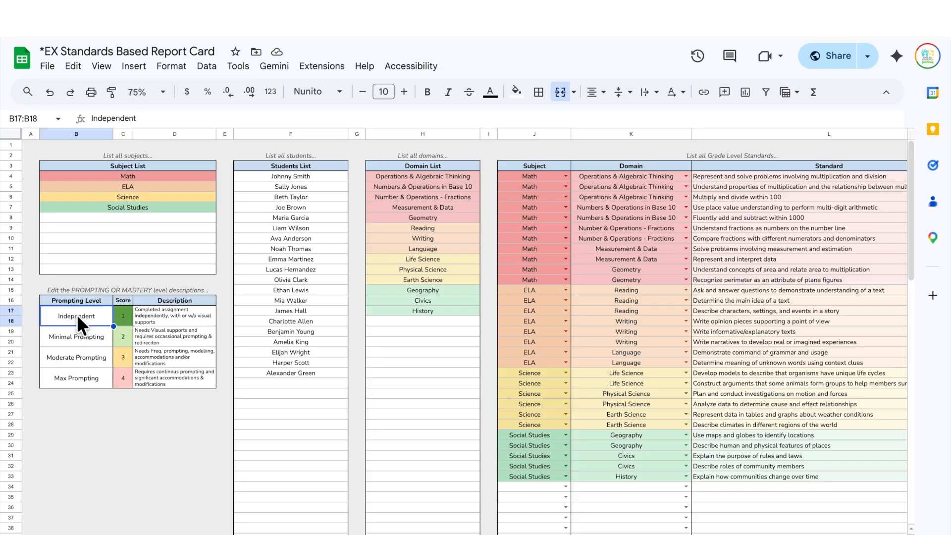
{"action": "key", "text": "shift+Down"}
{"action": "left_click", "coordinate": [177, 317]}
{"action": "key", "text": "shift+Down"}
{"action": "key", "text": "shift+Down"}
{"action": "key", "text": "shift+Down"}
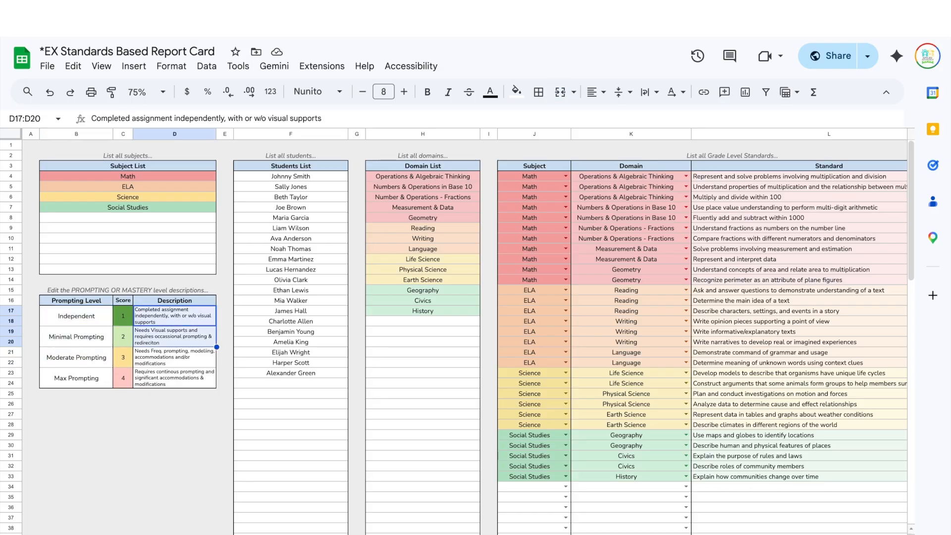
{"action": "left_click", "coordinate": [66, 315]}
{"action": "key", "text": "shift+Down"}
{"action": "key", "text": "shift+Down"}
{"action": "key", "text": "shift+Down"}
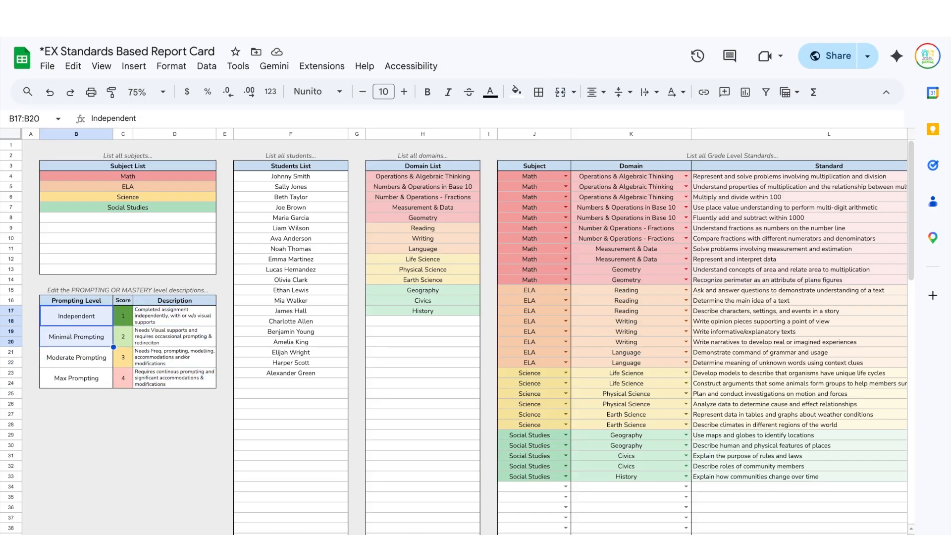
{"action": "left_click", "coordinate": [120, 317]}
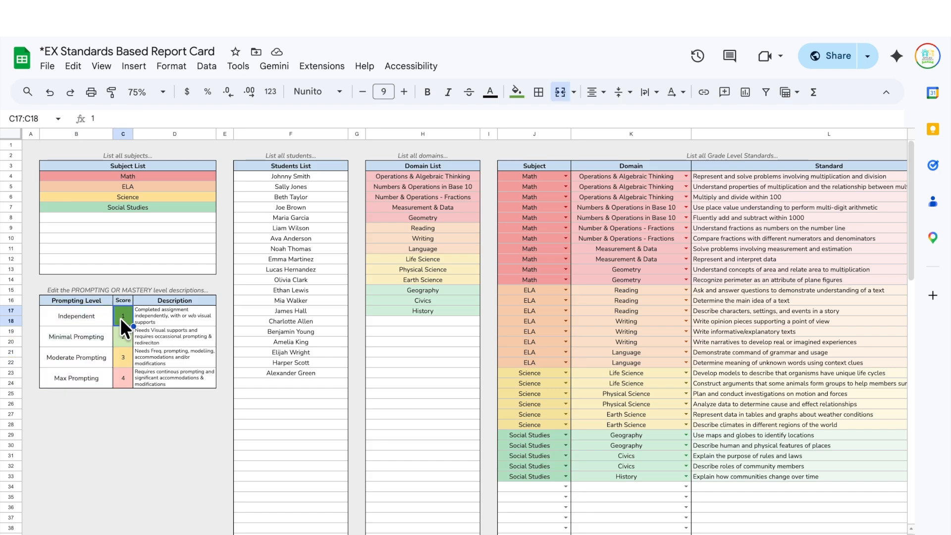
{"action": "key", "text": "Down"}
{"action": "key", "text": "Down"}
{"action": "key", "text": "Down"}
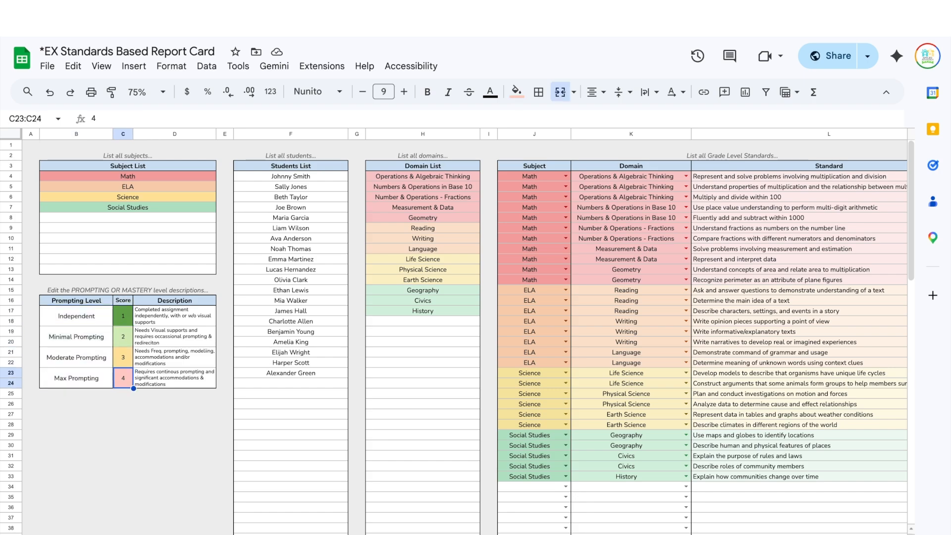
{"action": "key", "text": "Up"}
{"action": "key", "text": "Up"}
{"action": "key", "text": "Up"}
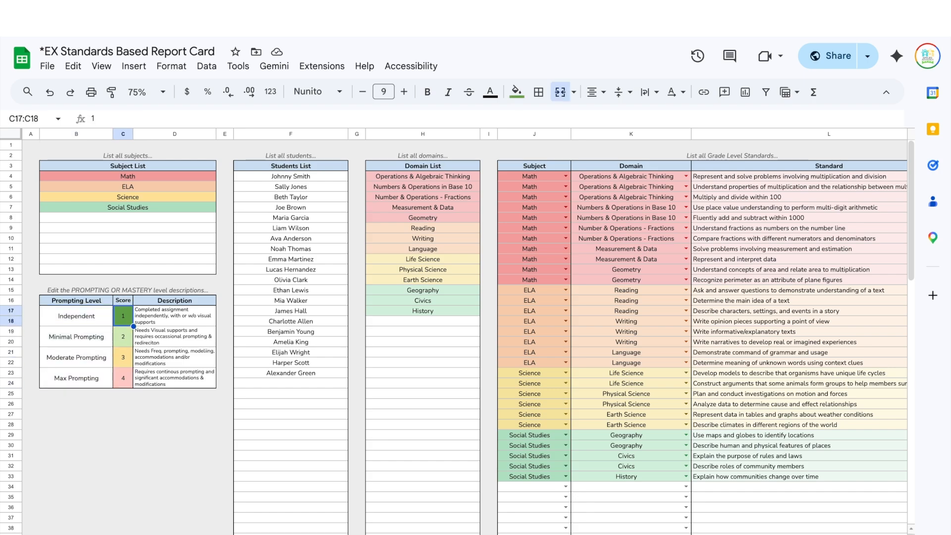
{"action": "key", "text": "Down"}
{"action": "key", "text": "Down"}
{"action": "key", "text": "Down"}
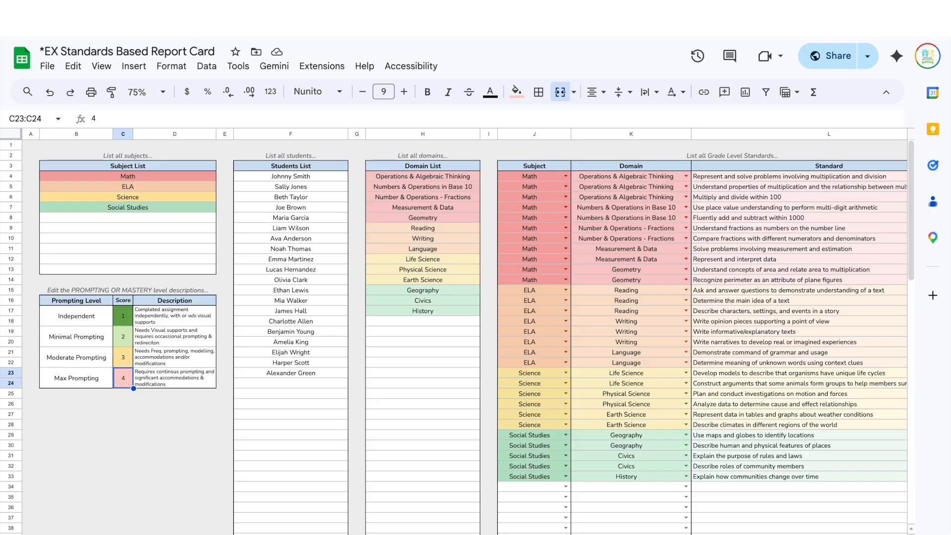
- Enter reversed prompting scores 1 to 4 from Max Prompting up to Independent
{"action": "type", "text": "1"}
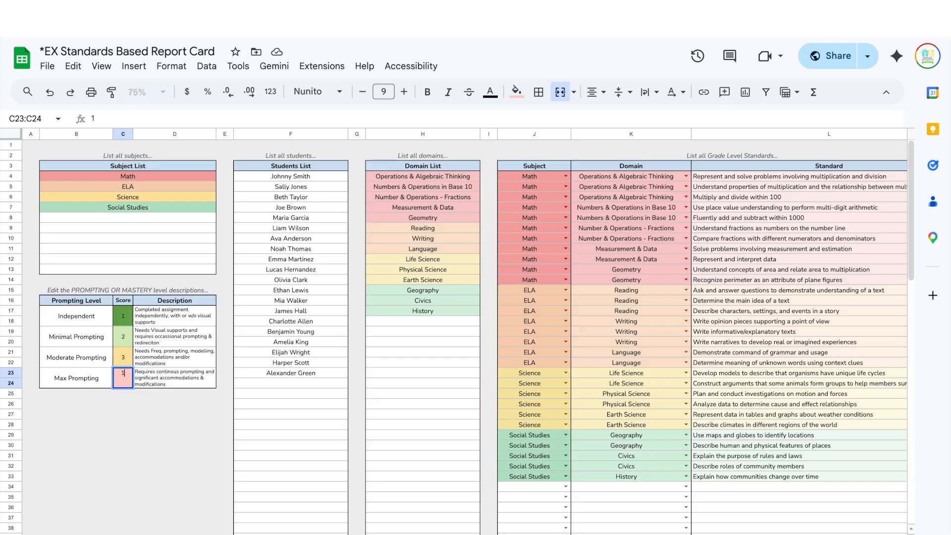
{"action": "key", "text": "Up"}
{"action": "type", "text": "2"}
{"action": "key", "text": "Up"}
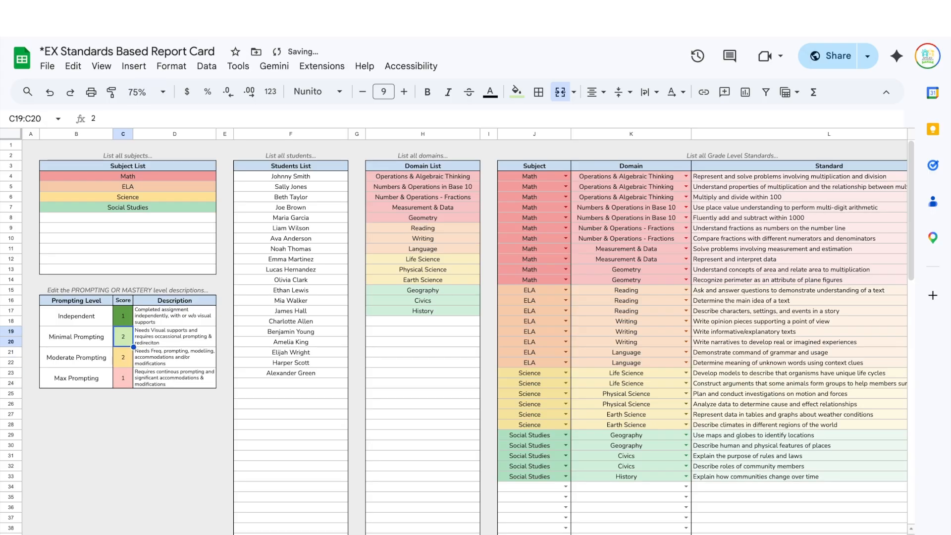
{"action": "type", "text": "3"}
{"action": "key", "text": "Up"}
{"action": "type", "text": "4"}
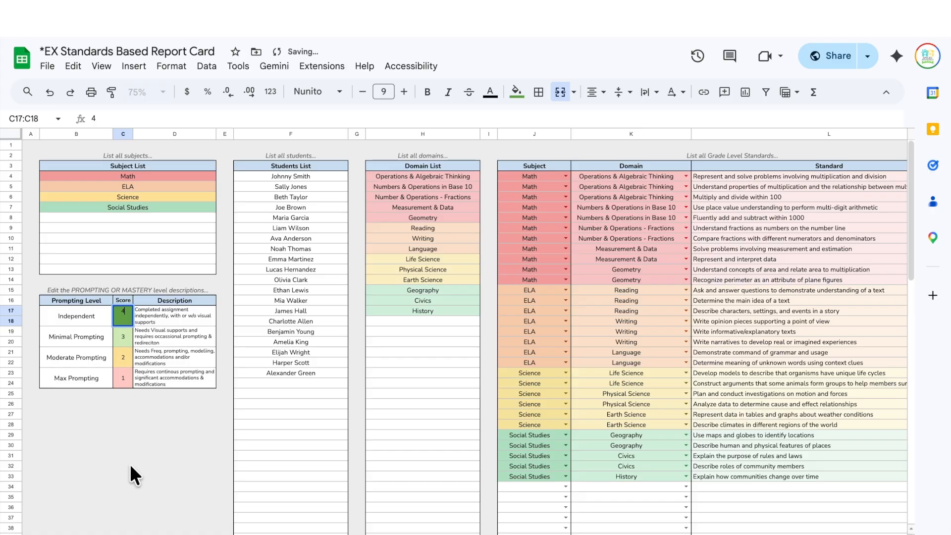
{"action": "left_click", "coordinate": [130, 474]}
- Undo so Independent, Minimal, Moderate and Max Prompting score 1, 2, 3, 4 again
{"action": "key", "text": "ctrl+z"}
{"action": "key", "text": "ctrl+z"}
{"action": "key", "text": "ctrl+z"}
{"action": "key", "text": "ctrl+z"}
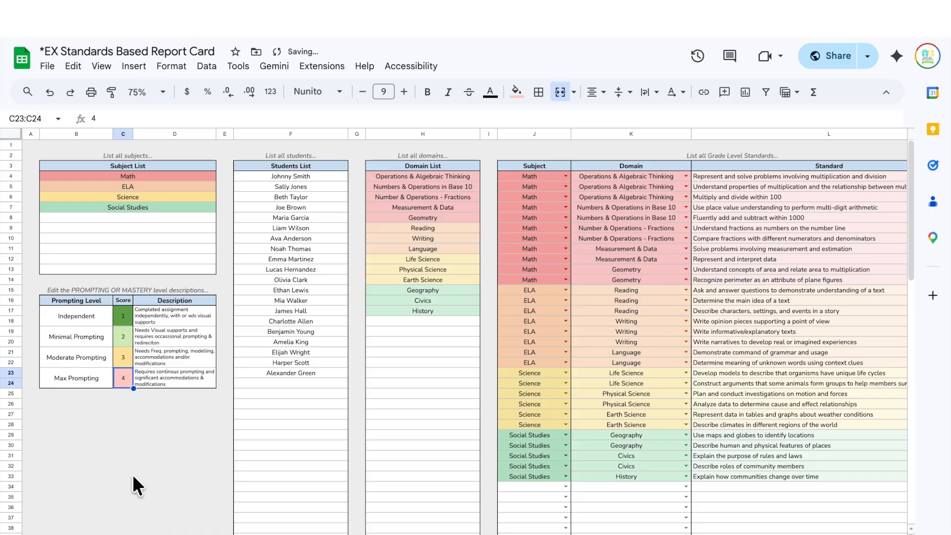
{"action": "left_click", "coordinate": [132, 474]}
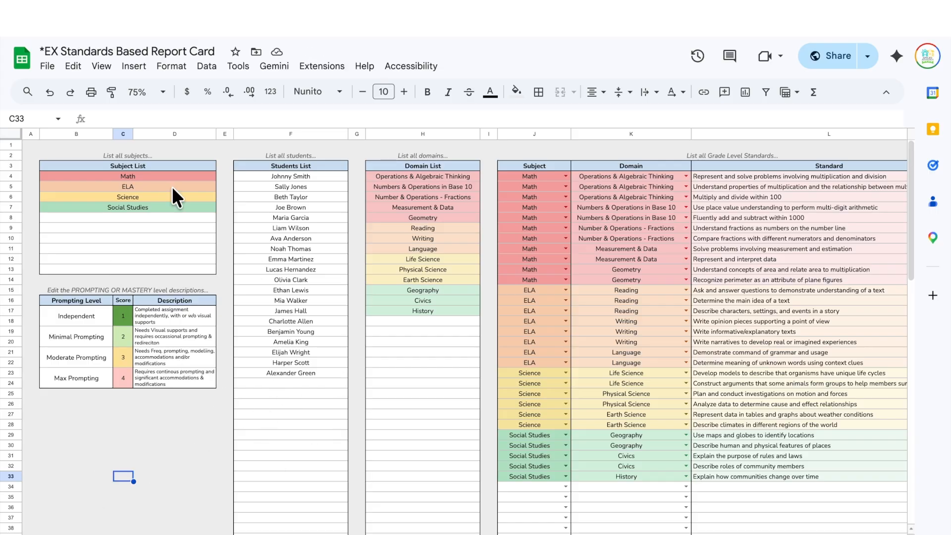
{"action": "left_click", "coordinate": [123, 177]}
{"action": "left_click", "coordinate": [311, 184]}
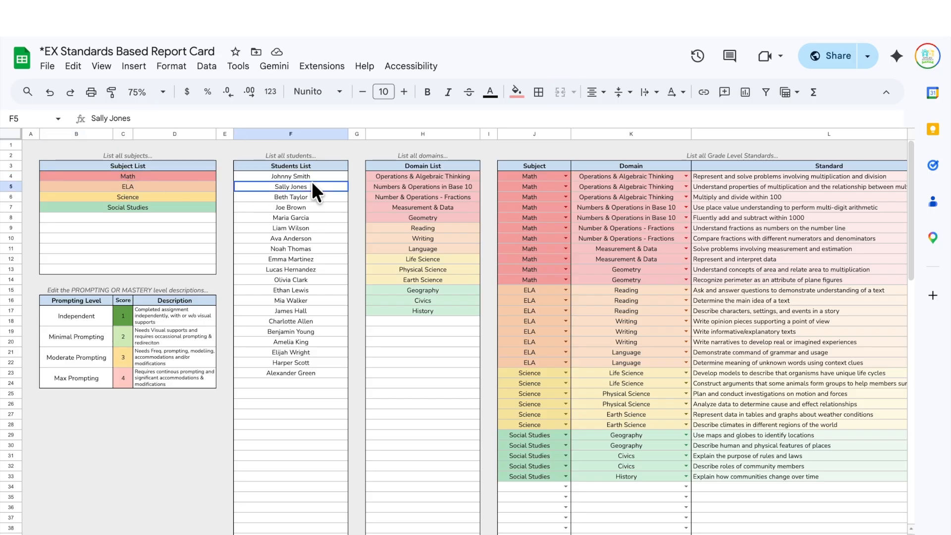
{"action": "left_click", "coordinate": [421, 184]}
{"action": "left_click", "coordinate": [719, 273]}
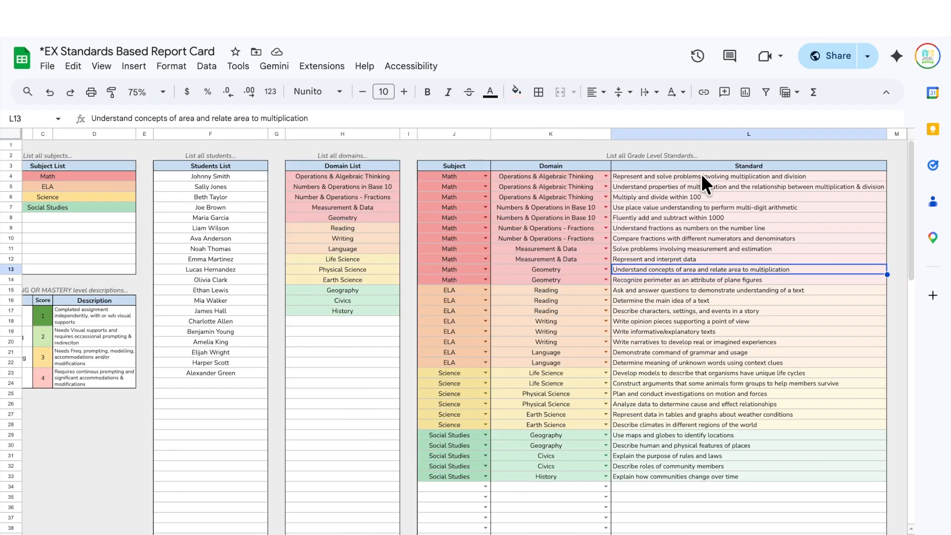
{"action": "left_click", "coordinate": [701, 173]}
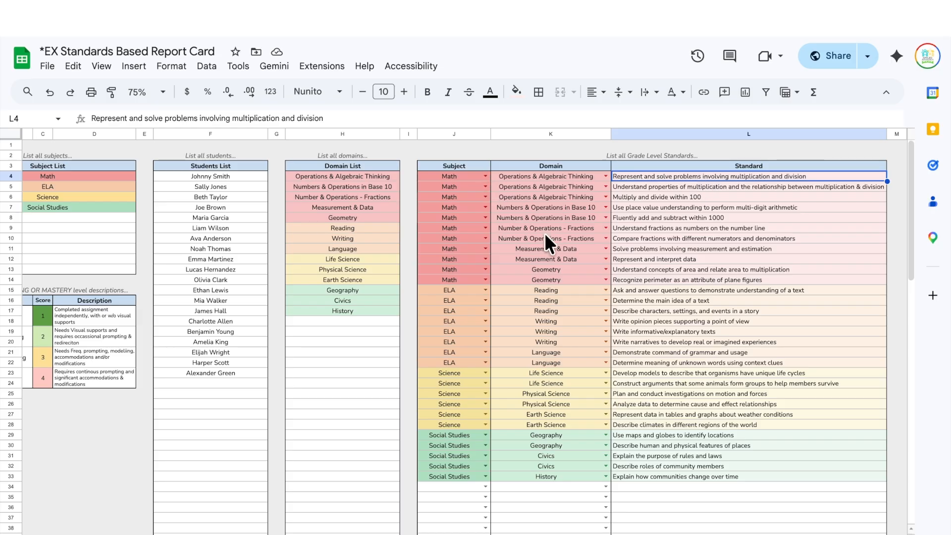
{"action": "left_click", "coordinate": [586, 279]}
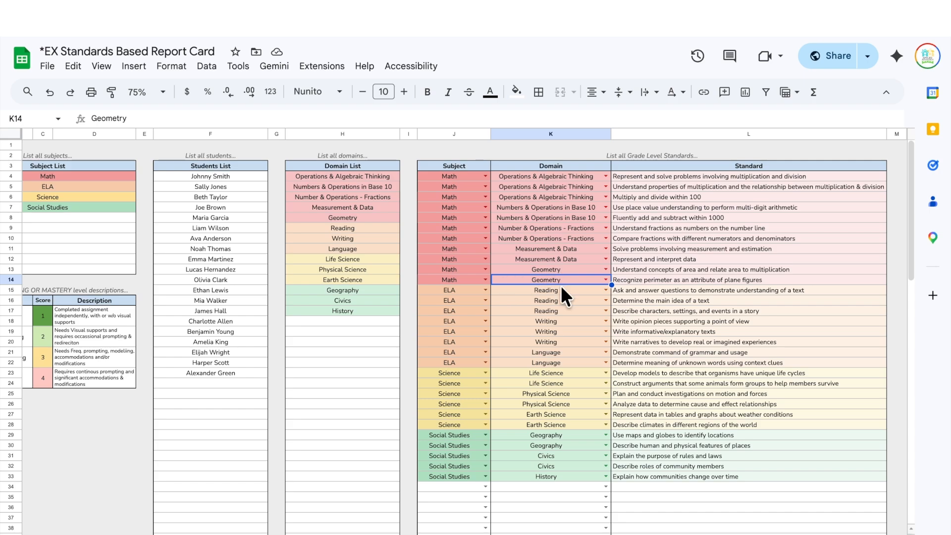
{"action": "scroll", "coordinate": [561, 285], "scroll_direction": "down", "scroll_amount": 2}
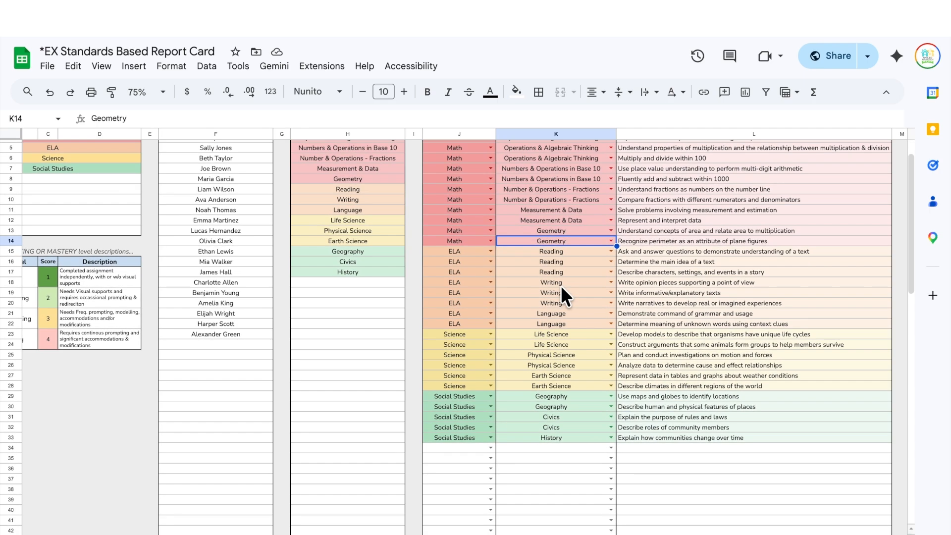
{"action": "scroll", "coordinate": [561, 285], "scroll_direction": "up", "scroll_amount": 2}
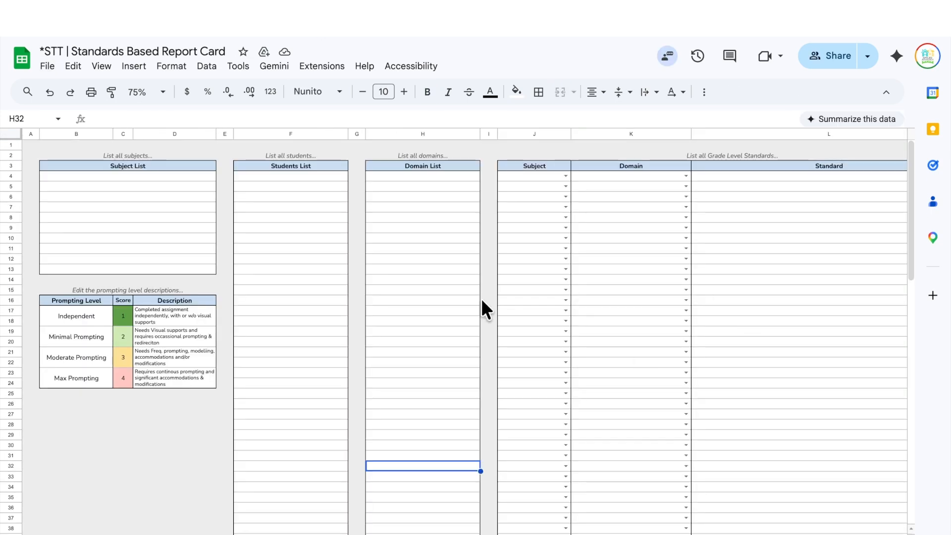
{"action": "left_click", "coordinate": [419, 216]}
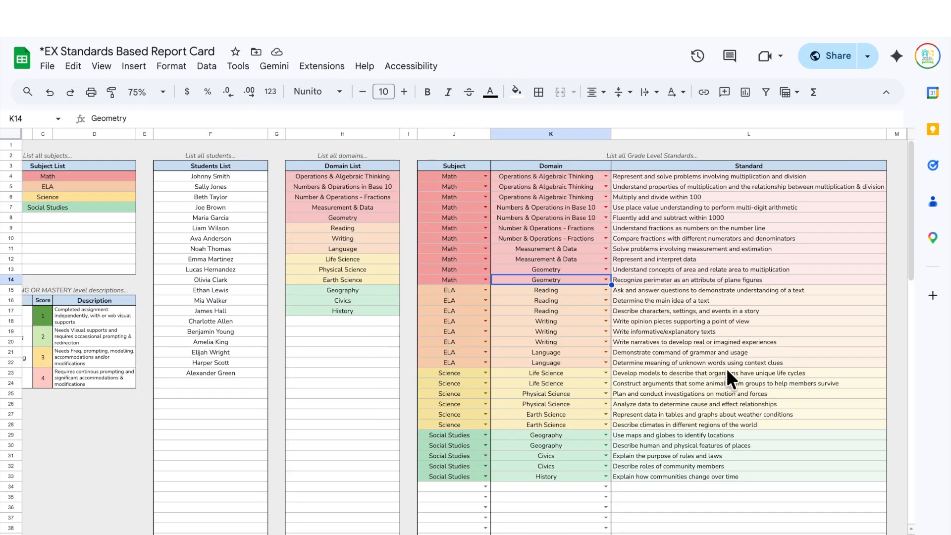
{"action": "left_click", "coordinate": [712, 241]}
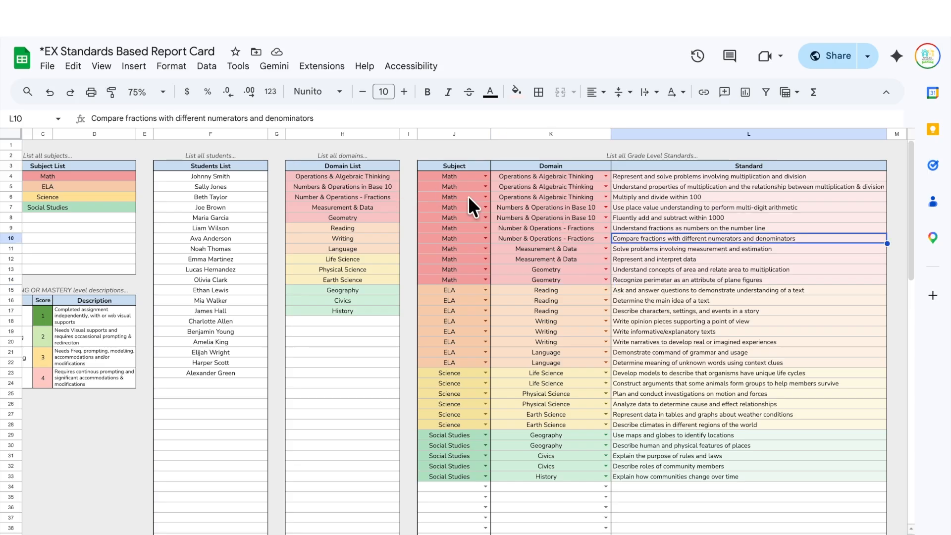
{"action": "left_click", "coordinate": [485, 197]}
{"action": "left_click", "coordinate": [810, 293]}
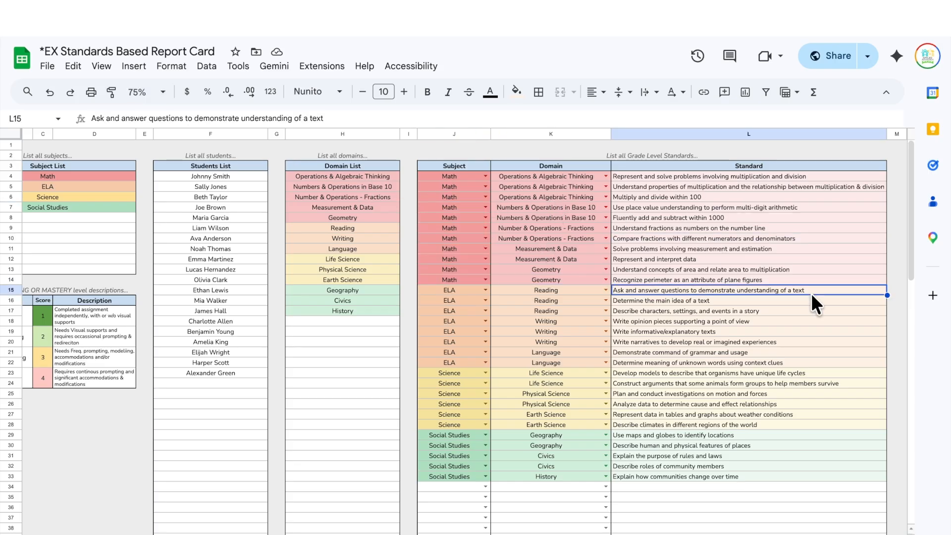
{"action": "scroll", "coordinate": [256, 438], "scroll_direction": "left", "scroll_amount": 2}
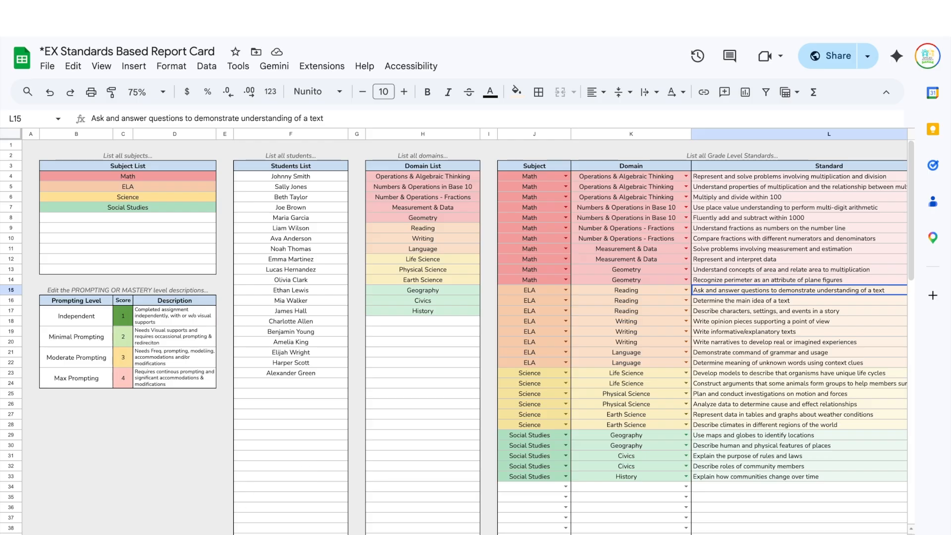
{"action": "key", "text": "ctrl+shift+Page_Down"}
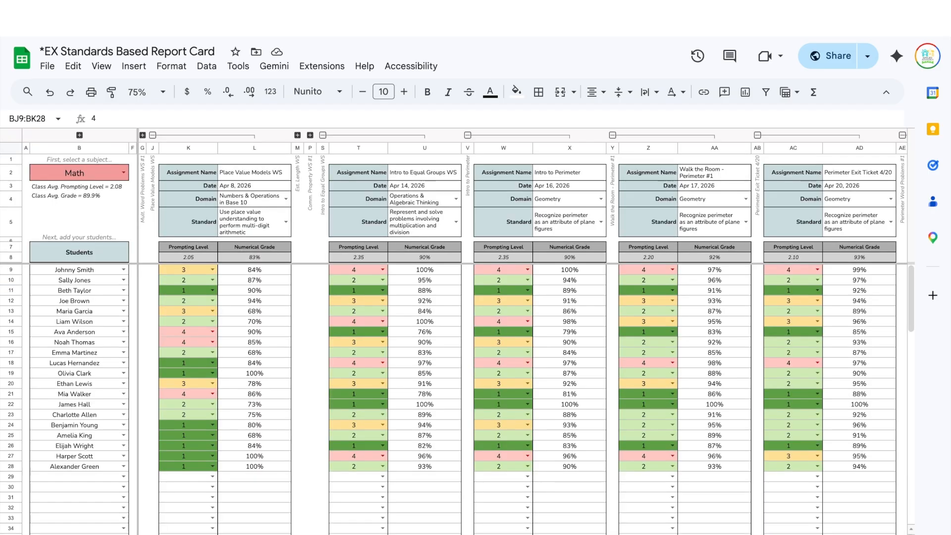
- On the Math gradebook, collapse the Place Value Models WS and Intro to Equal Groups WS columns
{"action": "key", "text": "ctrl+shift+Page_Down"}
{"action": "key", "text": "ctrl+shift+Page_Down"}
{"action": "key", "text": "ctrl+shift+Page_Down"}
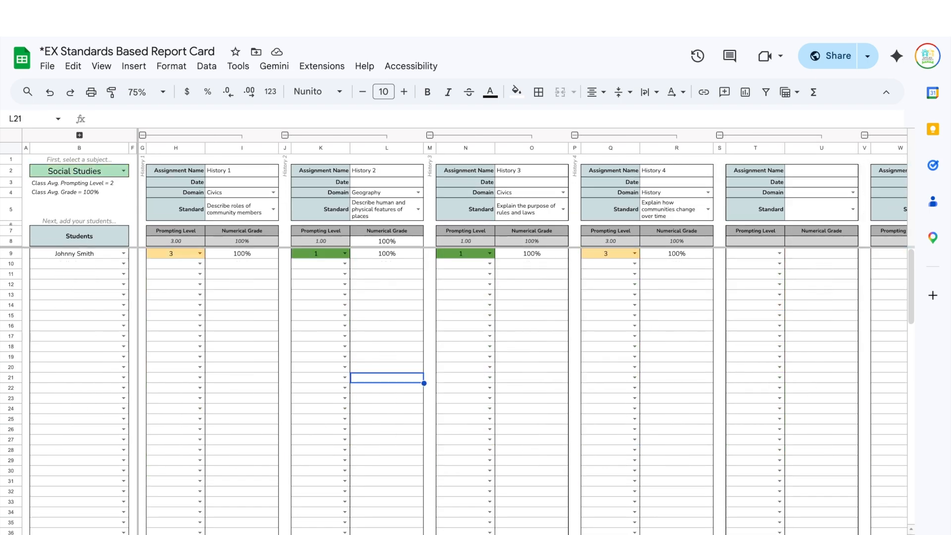
{"action": "key", "text": "ctrl+shift+Page_Up"}
{"action": "key", "text": "ctrl+shift+Page_Up"}
{"action": "key", "text": "ctrl+shift+Page_Up"}
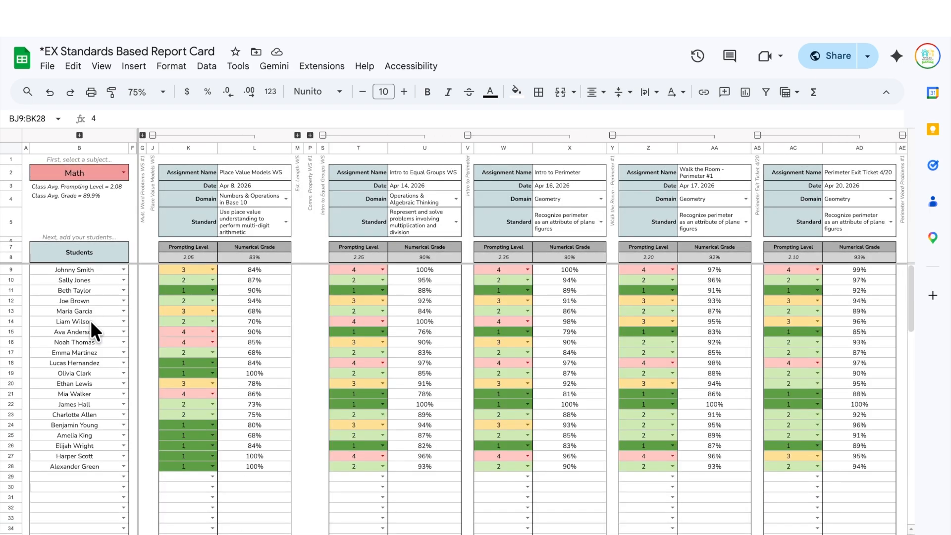
{"action": "left_click", "coordinate": [152, 136]}
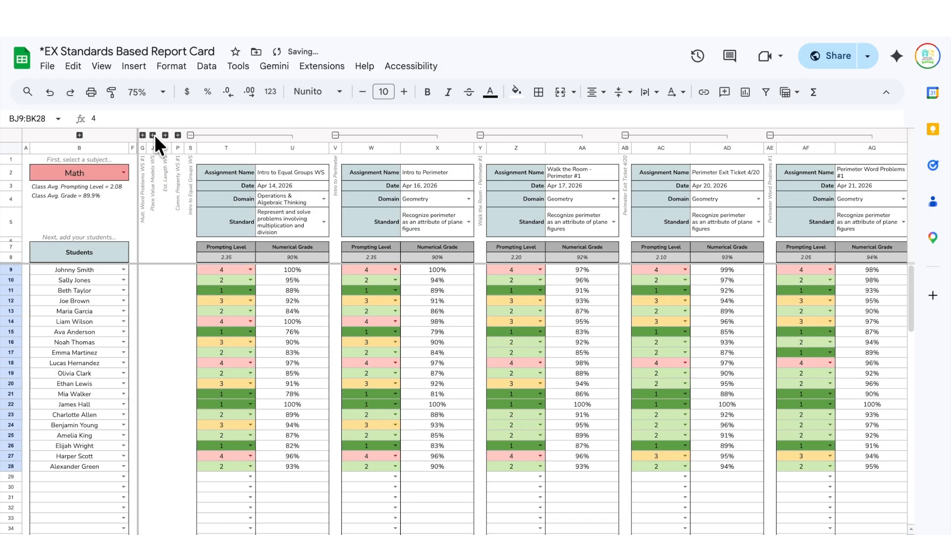
{"action": "left_click", "coordinate": [191, 135]}
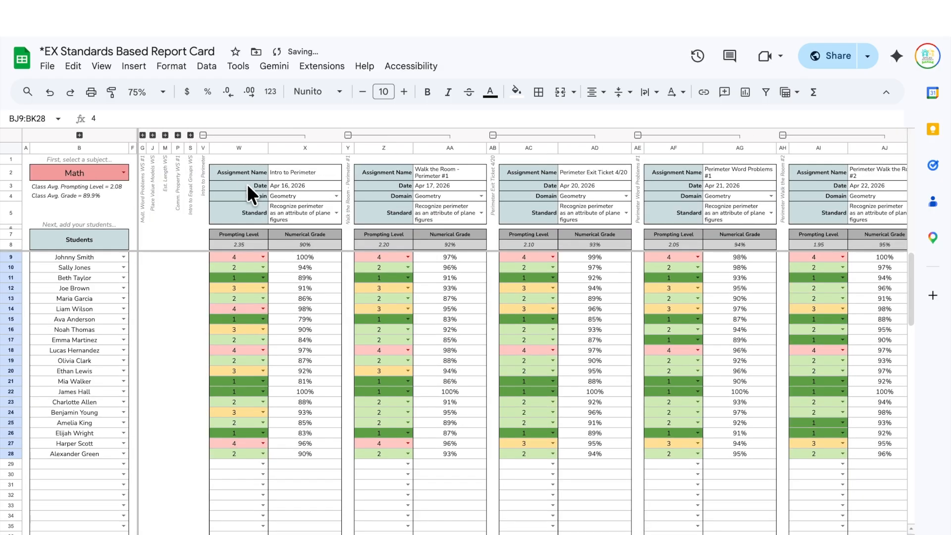
{"action": "scroll", "coordinate": [269, 182], "scroll_direction": "down", "scroll_amount": 1}
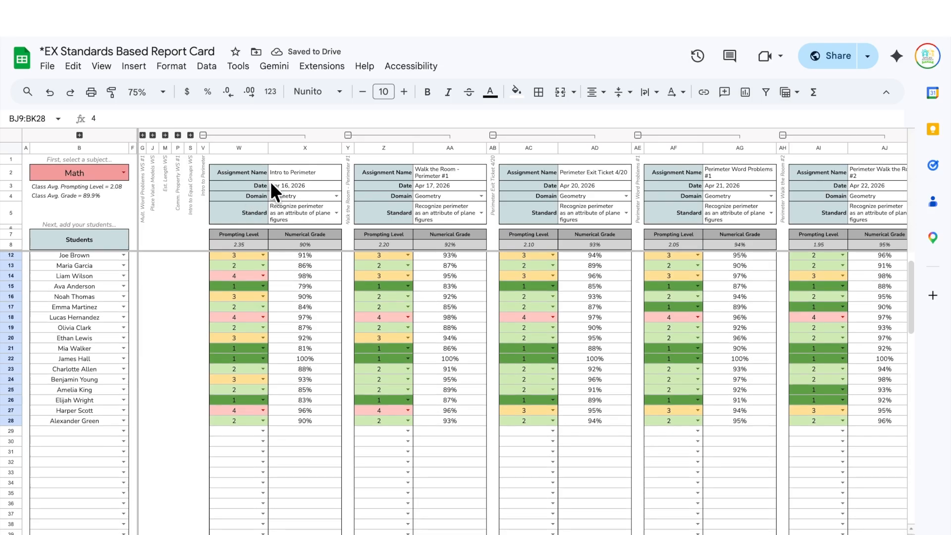
{"action": "scroll", "coordinate": [269, 180], "scroll_direction": "up", "scroll_amount": 1}
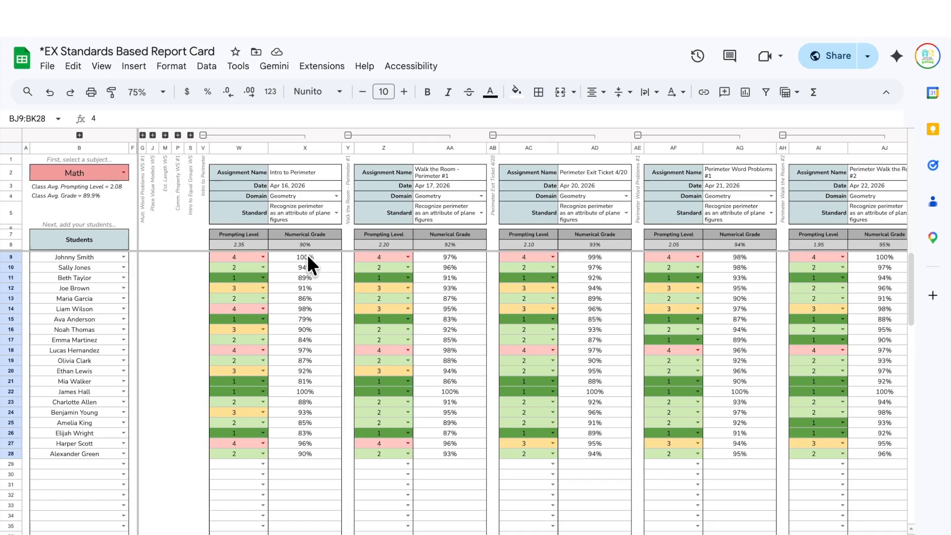
{"action": "left_click", "coordinate": [79, 135]}
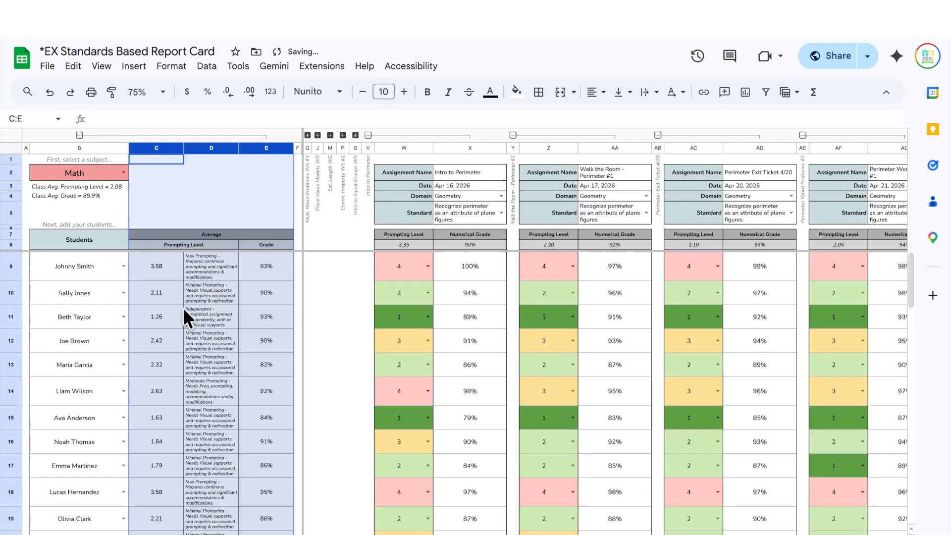
{"action": "left_click", "coordinate": [212, 186]}
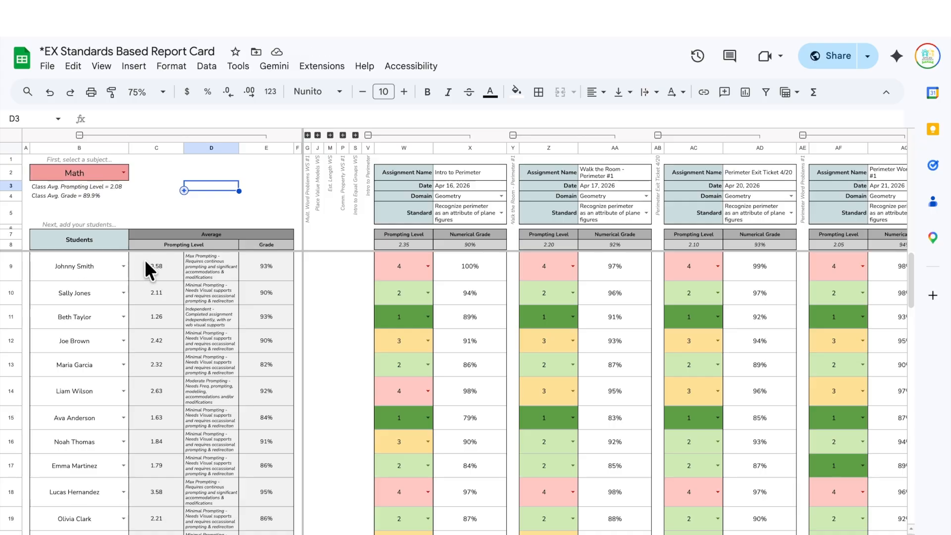
{"action": "left_click", "coordinate": [163, 272]}
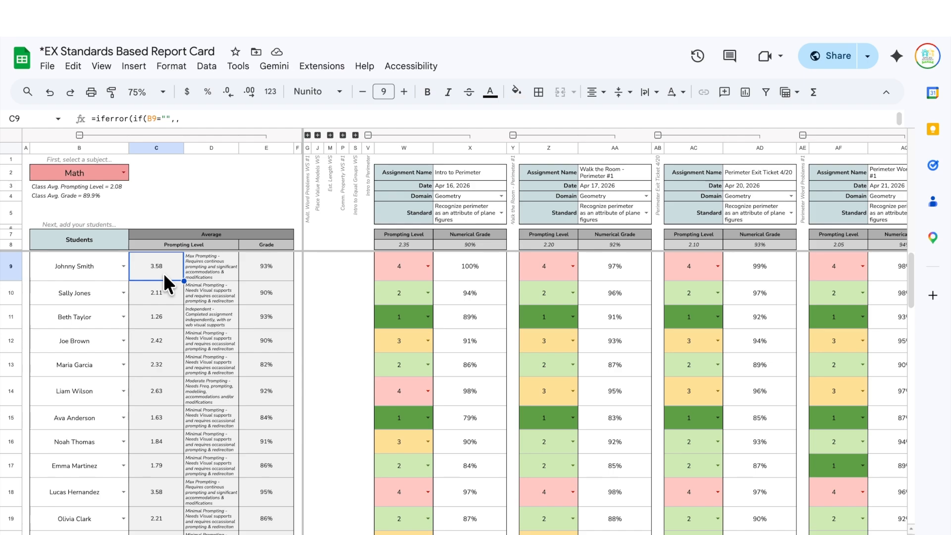
{"action": "left_click", "coordinate": [256, 266]}
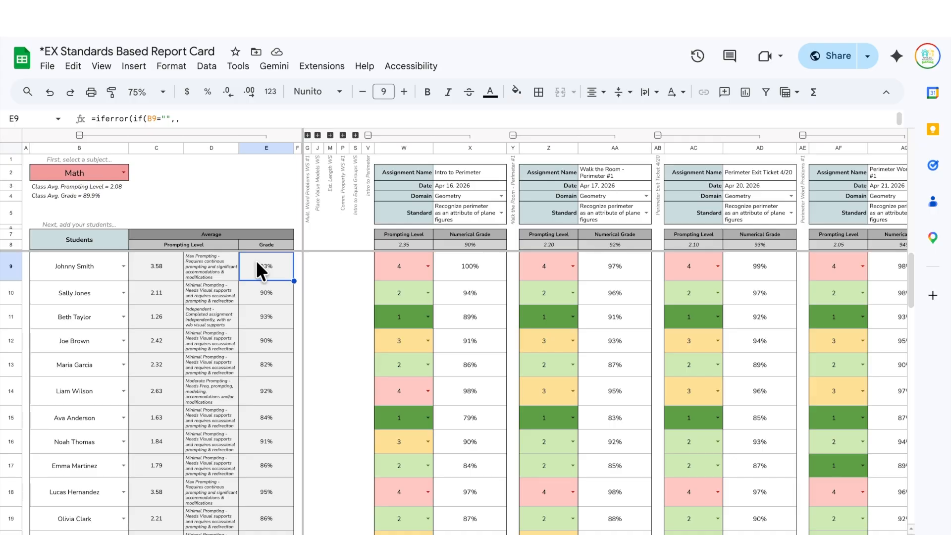
{"action": "left_click", "coordinate": [79, 134]}
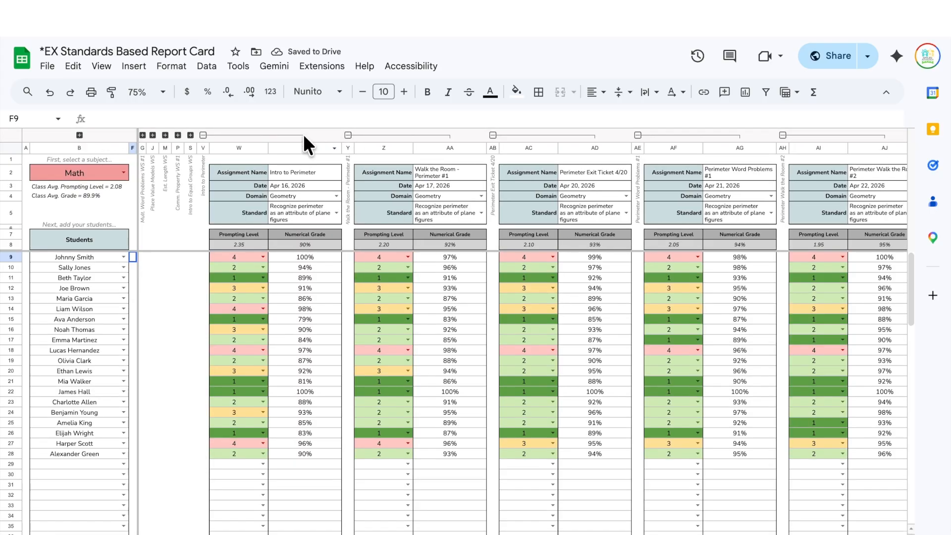
- Collapse the Intro to Perimeter, Walk the Room - Perimeter #1 and Perimeter Exit Ticket 4/20 columns
{"action": "left_click", "coordinate": [203, 135]}
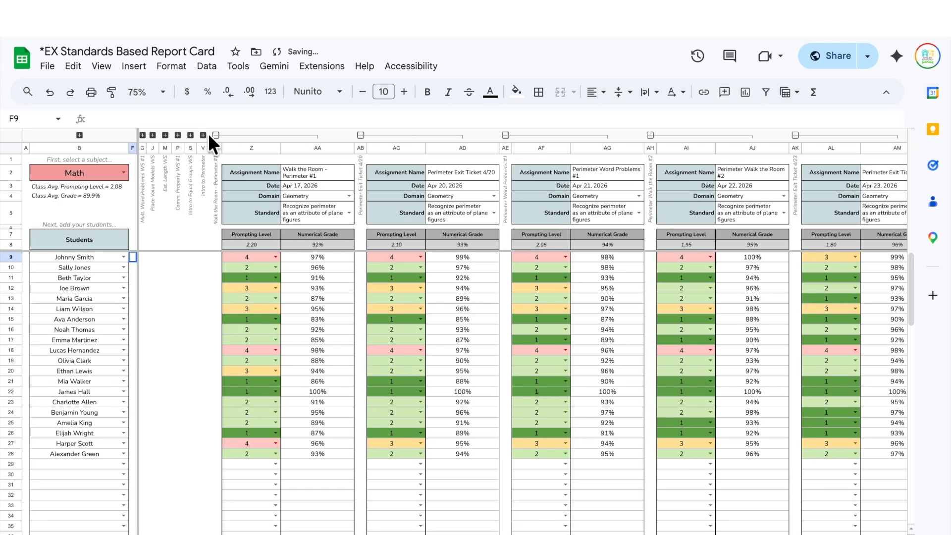
{"action": "left_click", "coordinate": [216, 135]}
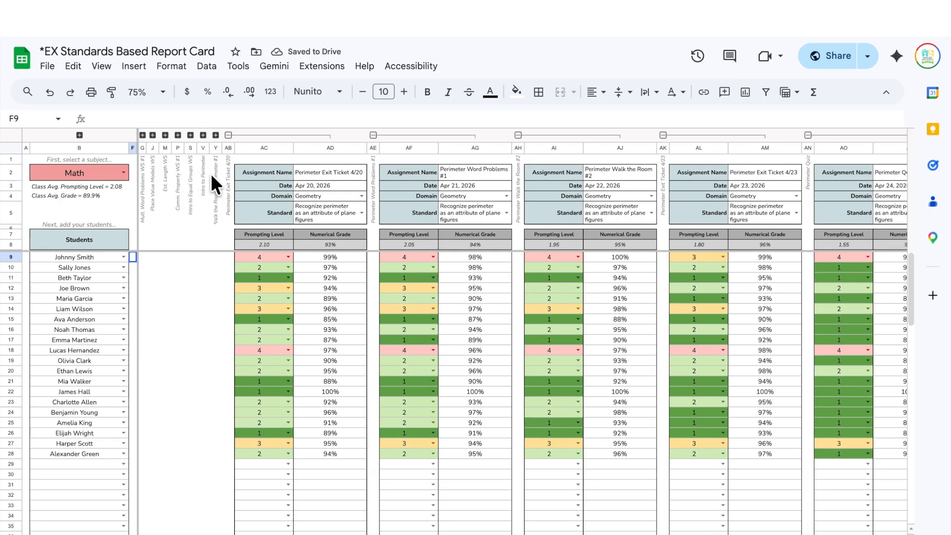
{"action": "left_click", "coordinate": [228, 135]}
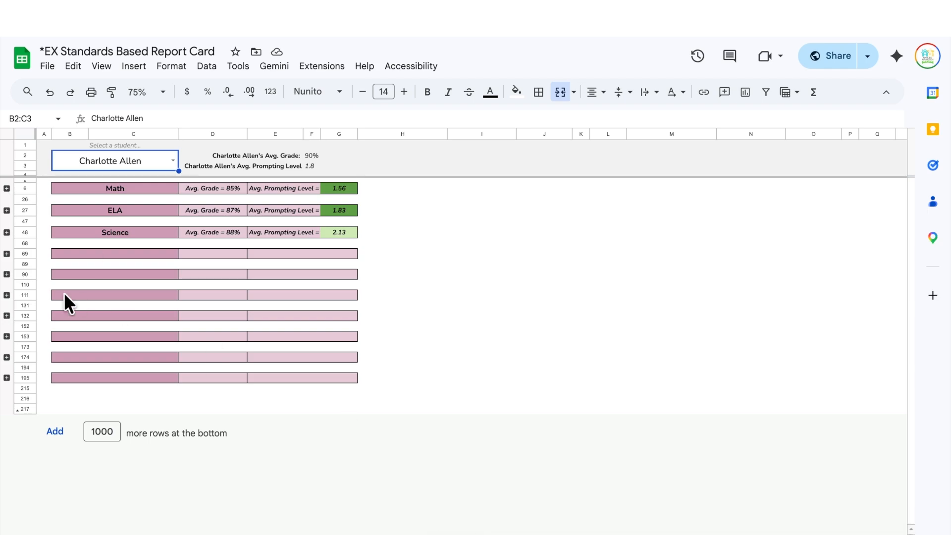
- Expand the report card's Math, ELA, Science and two following subject sections to show their tables
{"action": "left_click", "coordinate": [7, 187]}
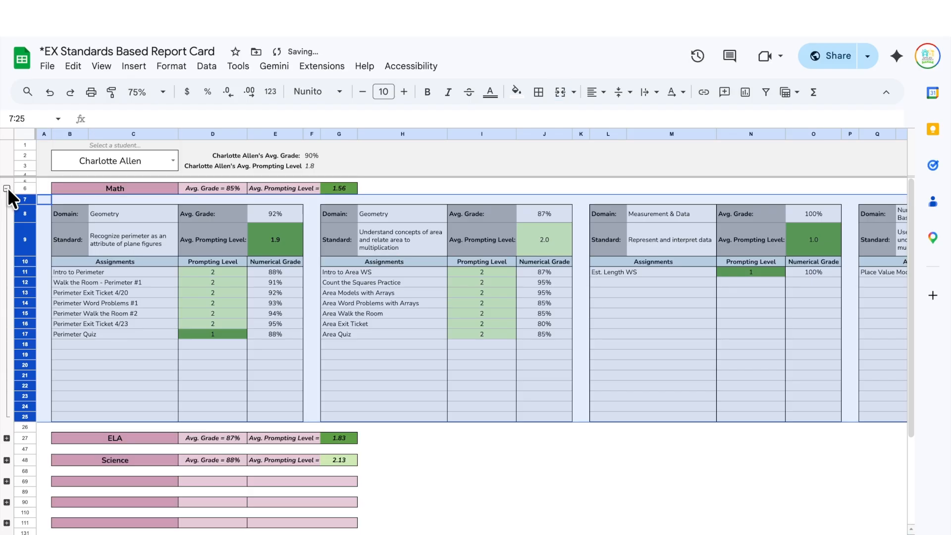
{"action": "left_click", "coordinate": [7, 435]}
{"action": "scroll", "coordinate": [32, 490], "scroll_direction": "down", "scroll_amount": 5}
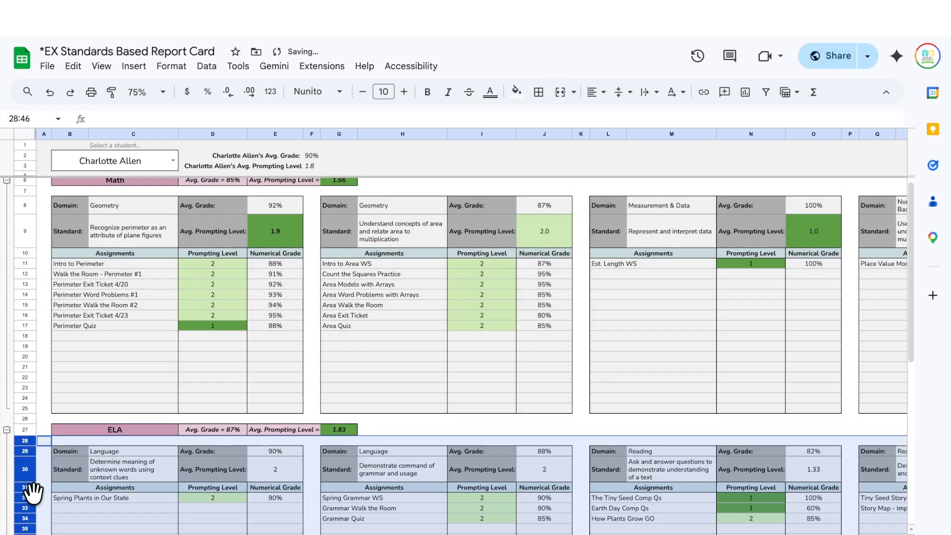
{"action": "left_click", "coordinate": [6, 427]}
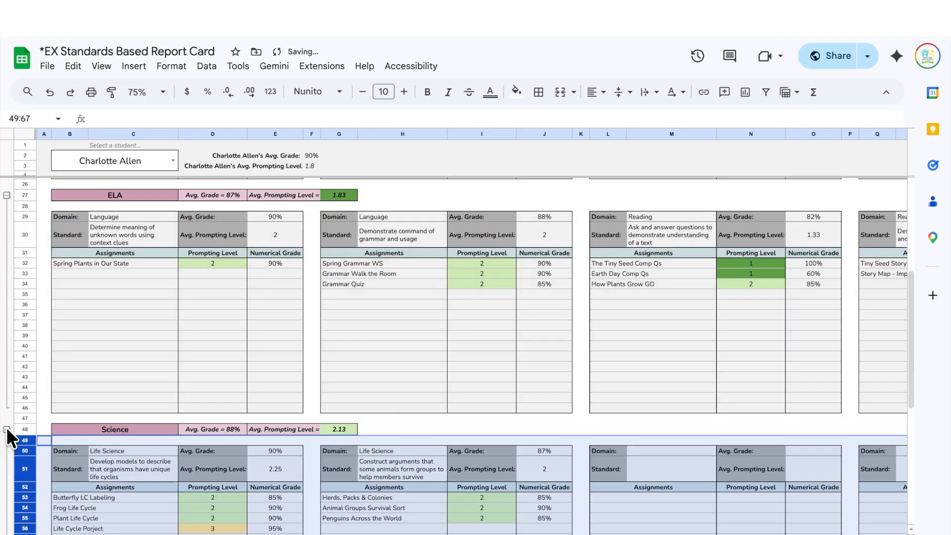
{"action": "scroll", "coordinate": [6, 427], "scroll_direction": "down", "scroll_amount": 2}
{"action": "scroll", "coordinate": [6, 426], "scroll_direction": "down", "scroll_amount": 3}
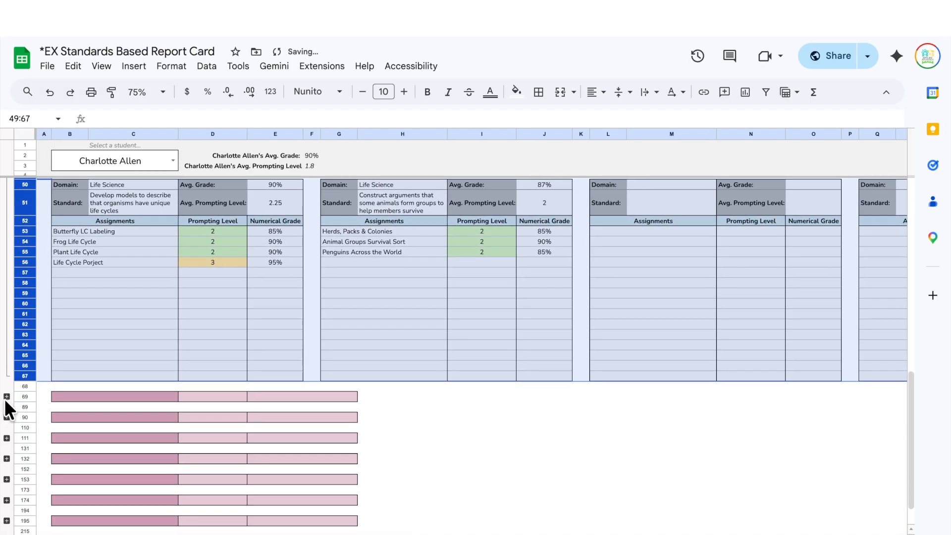
{"action": "left_click", "coordinate": [7, 396]}
{"action": "scroll", "coordinate": [7, 394], "scroll_direction": "down", "scroll_amount": 5}
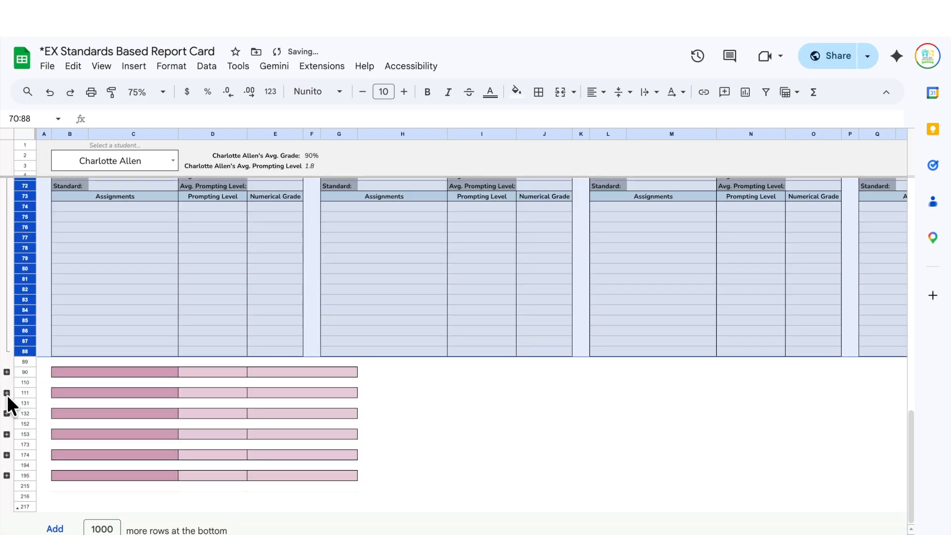
{"action": "left_click", "coordinate": [7, 372]}
{"action": "scroll", "coordinate": [330, 402], "scroll_direction": "up", "scroll_amount": 13}
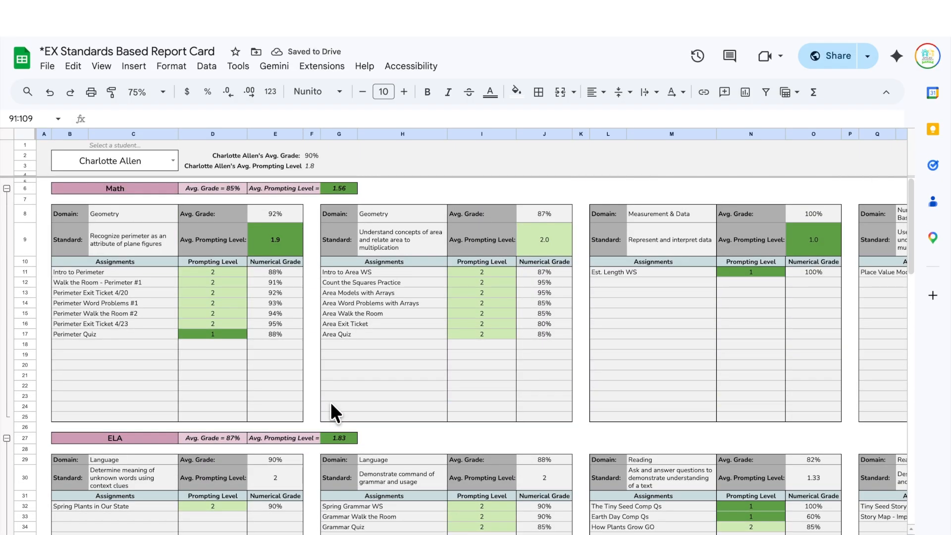
- Choose two different students in the B2 dropdown; the last shows an 80% average with prompting level 1.9
{"action": "left_click", "coordinate": [173, 160]}
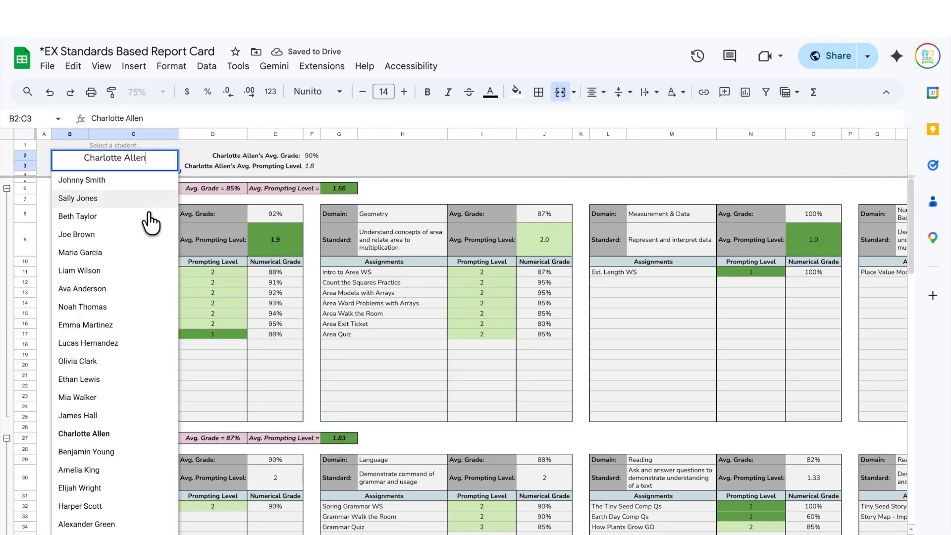
{"action": "left_click", "coordinate": [121, 417]}
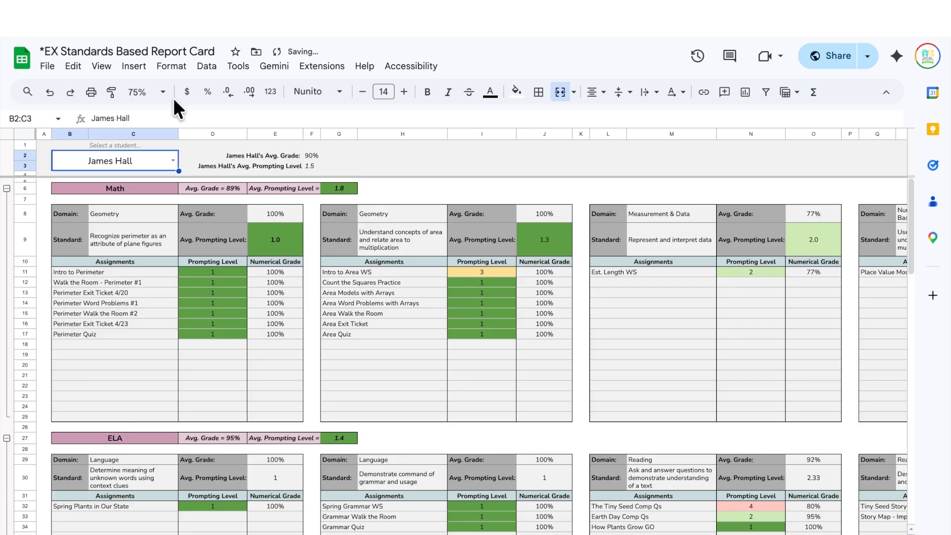
{"action": "left_click", "coordinate": [173, 160]}
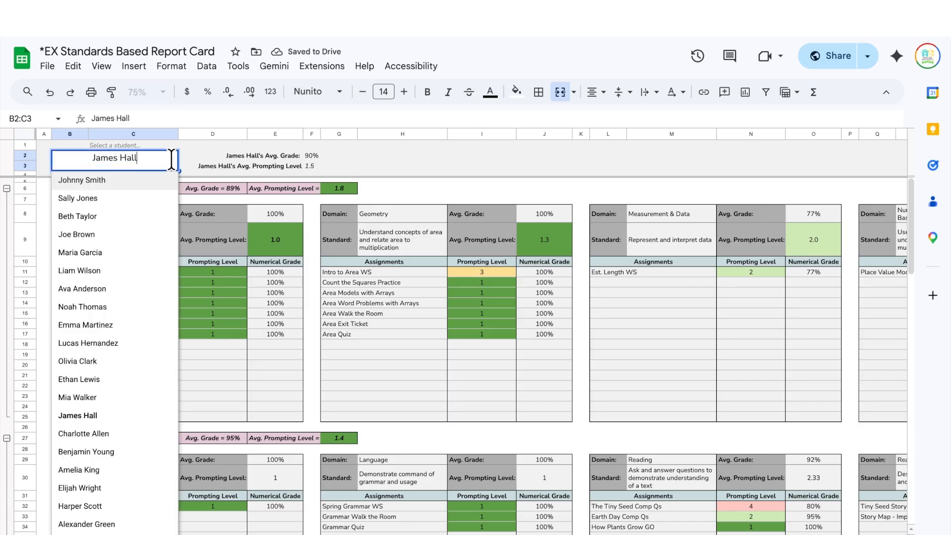
{"action": "left_click", "coordinate": [130, 290]}
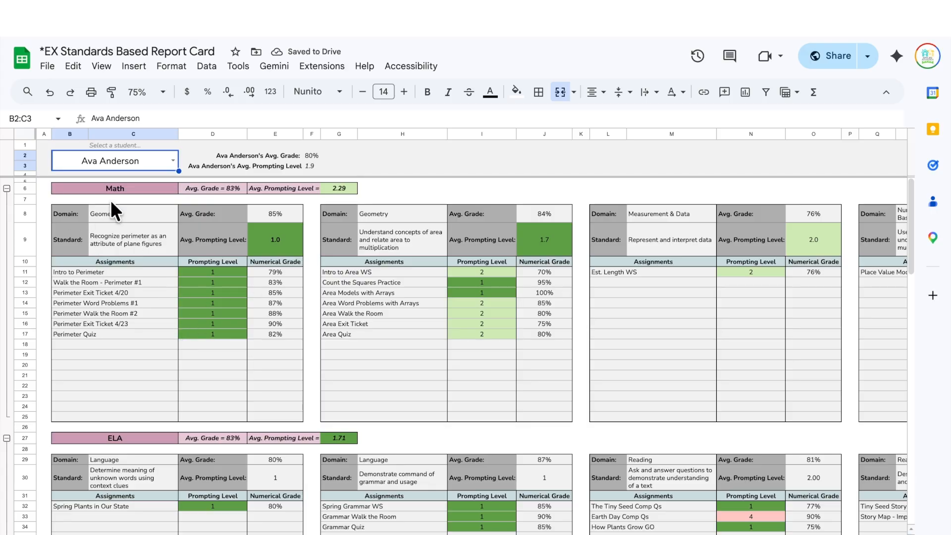
{"action": "scroll", "coordinate": [104, 275], "scroll_direction": "right", "scroll_amount": 15}
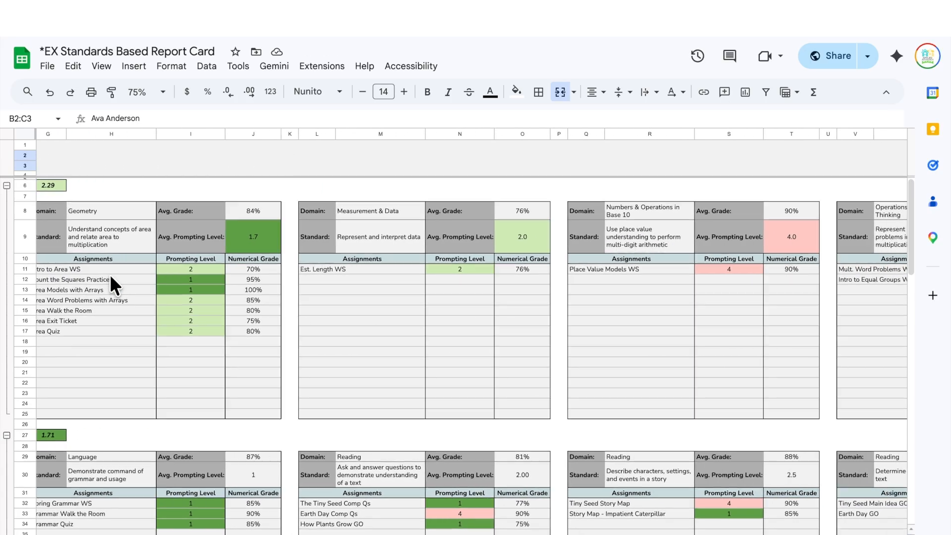
{"action": "scroll", "coordinate": [110, 274], "scroll_direction": "left", "scroll_amount": 15}
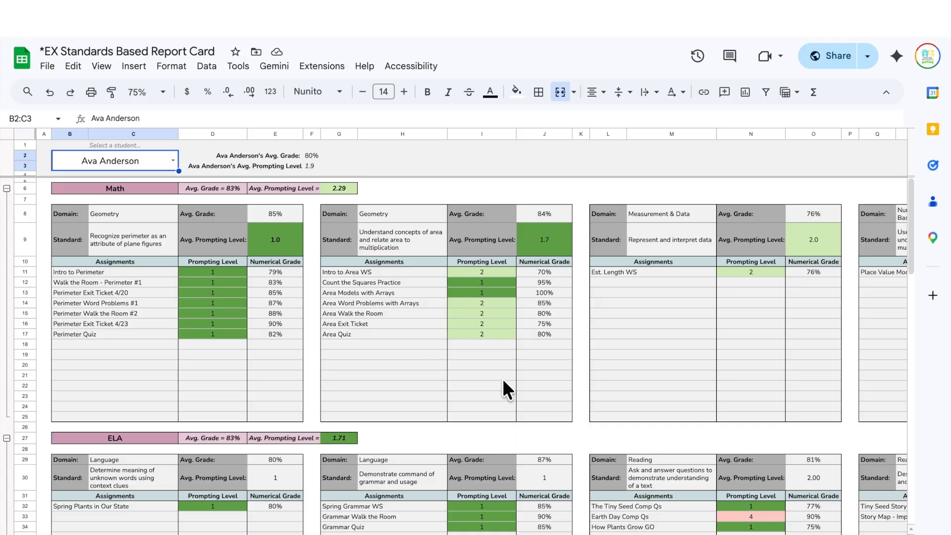
{"action": "scroll", "coordinate": [503, 381], "scroll_direction": "right", "scroll_amount": 3}
{"action": "scroll", "coordinate": [503, 381], "scroll_direction": "left", "scroll_amount": 3}
{"action": "scroll", "coordinate": [504, 381], "scroll_direction": "down", "scroll_amount": 3}
{"action": "scroll", "coordinate": [492, 374], "scroll_direction": "up", "scroll_amount": 3}
{"action": "left_click", "coordinate": [120, 245]}
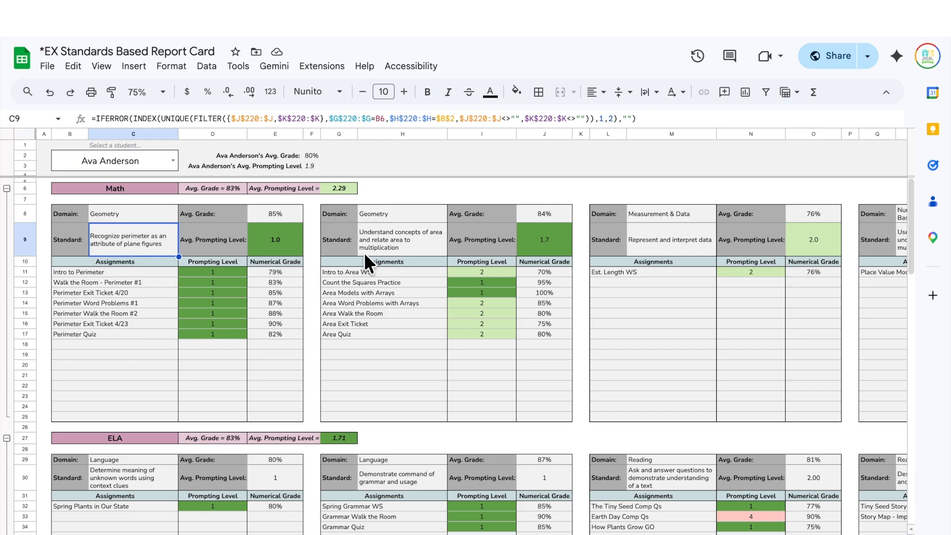
{"action": "left_click", "coordinate": [216, 189]}
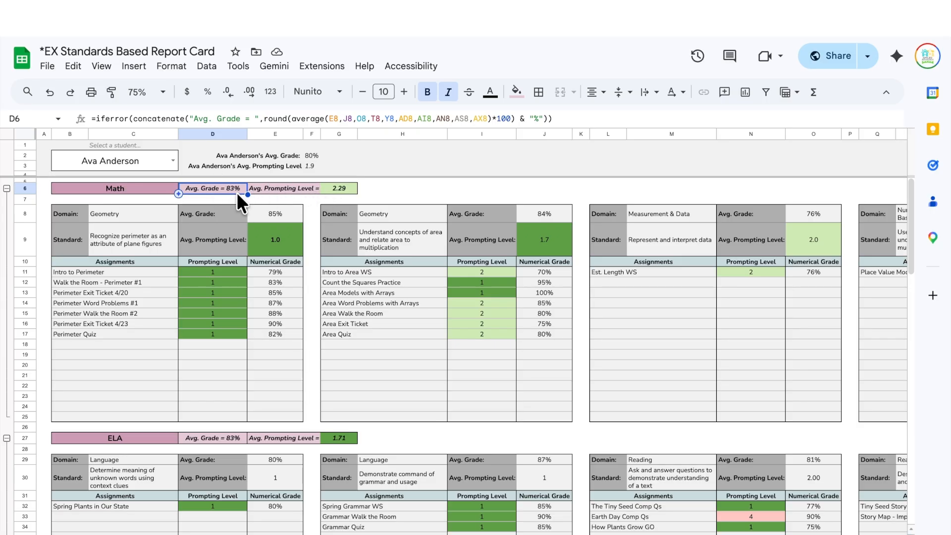
{"action": "left_click", "coordinate": [325, 189]}
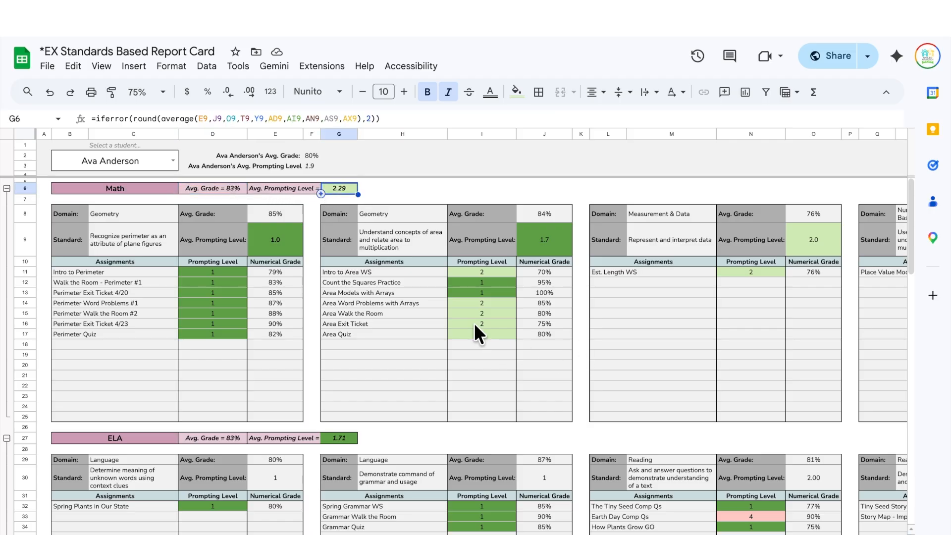
{"action": "left_click", "coordinate": [474, 355]}
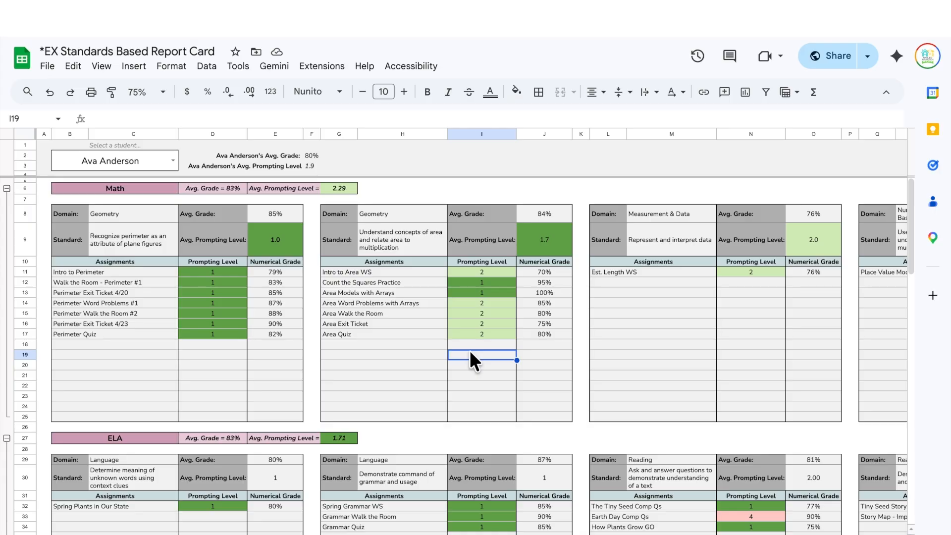
{"action": "scroll", "coordinate": [469, 350], "scroll_direction": "right", "scroll_amount": 5}
{"action": "scroll", "coordinate": [469, 349], "scroll_direction": "left", "scroll_amount": 5}
{"action": "scroll", "coordinate": [469, 349], "scroll_direction": "right", "scroll_amount": 2}
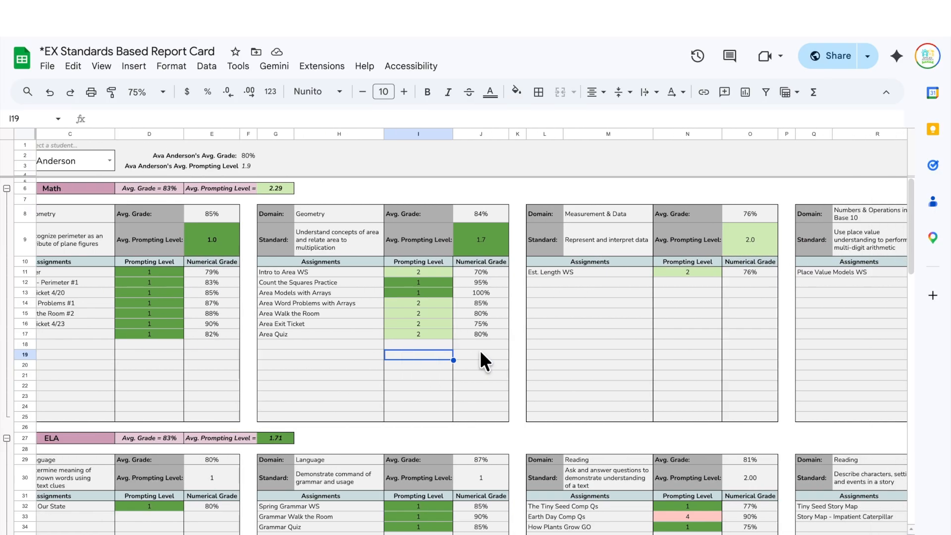
{"action": "scroll", "coordinate": [480, 350], "scroll_direction": "right", "scroll_amount": 8}
{"action": "scroll", "coordinate": [370, 323], "scroll_direction": "left", "scroll_amount": 9}
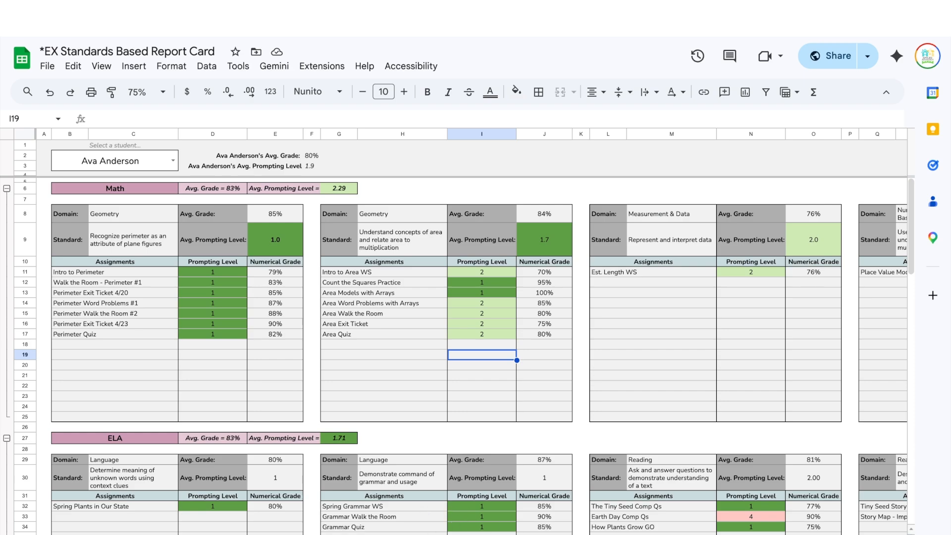
{"action": "key", "text": "ctrl+shift+Page_Down"}
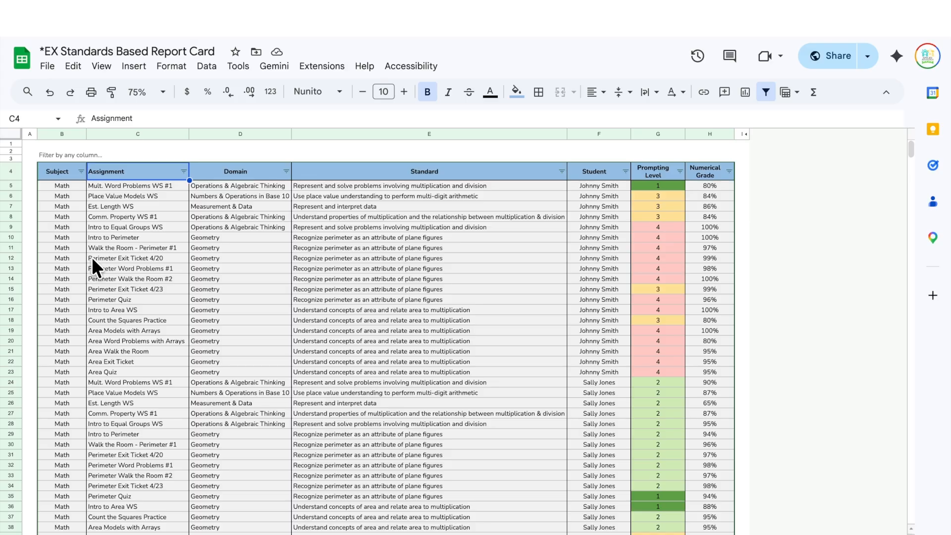
- Scroll through the assignment records and open the Standard column's filter options
{"action": "scroll", "coordinate": [91, 257], "scroll_direction": "down", "scroll_amount": 20}
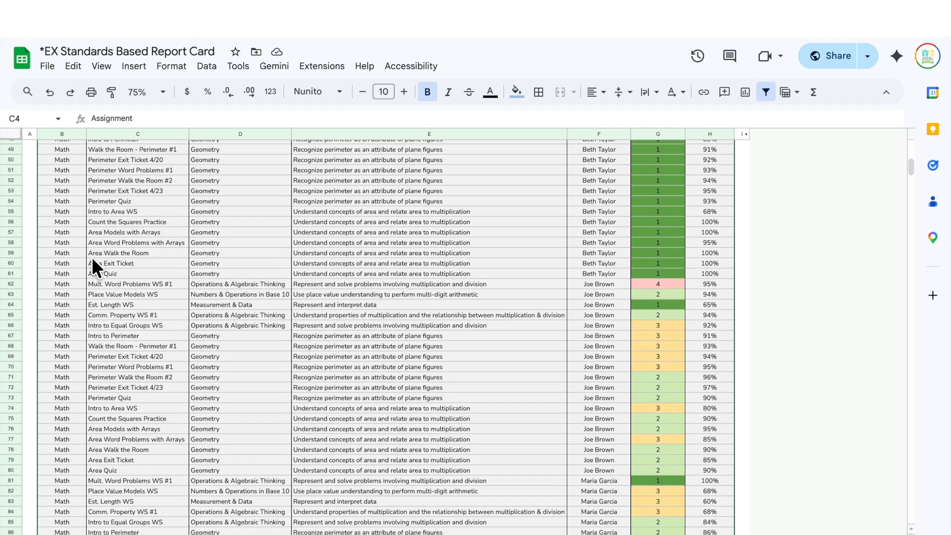
{"action": "scroll", "coordinate": [91, 257], "scroll_direction": "down", "scroll_amount": 20}
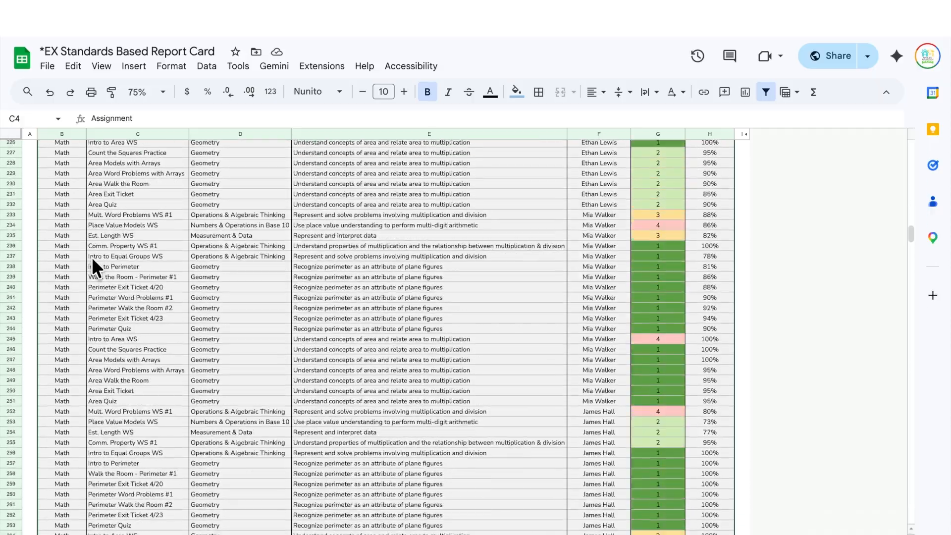
{"action": "scroll", "coordinate": [91, 257], "scroll_direction": "up", "scroll_amount": 20}
{"action": "scroll", "coordinate": [91, 236], "scroll_direction": "up", "scroll_amount": 20}
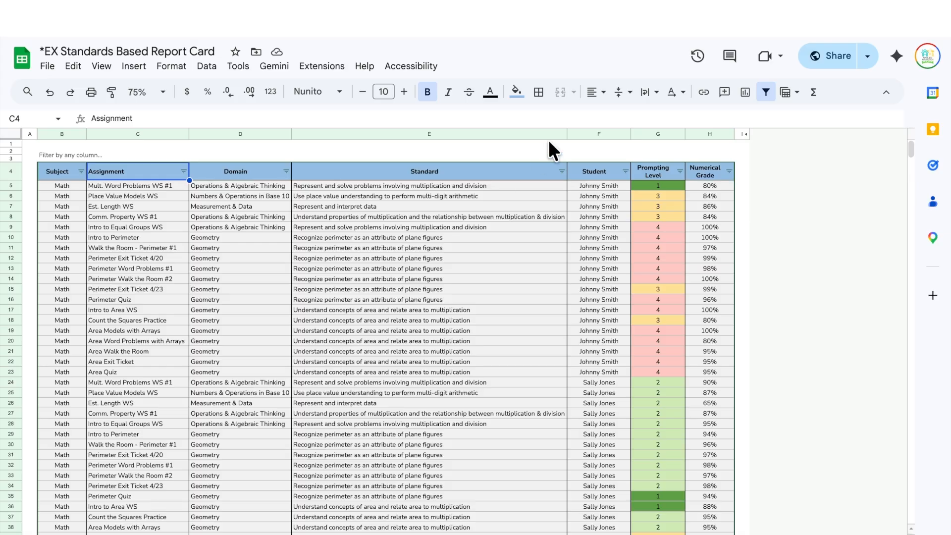
{"action": "left_click", "coordinate": [562, 171]}
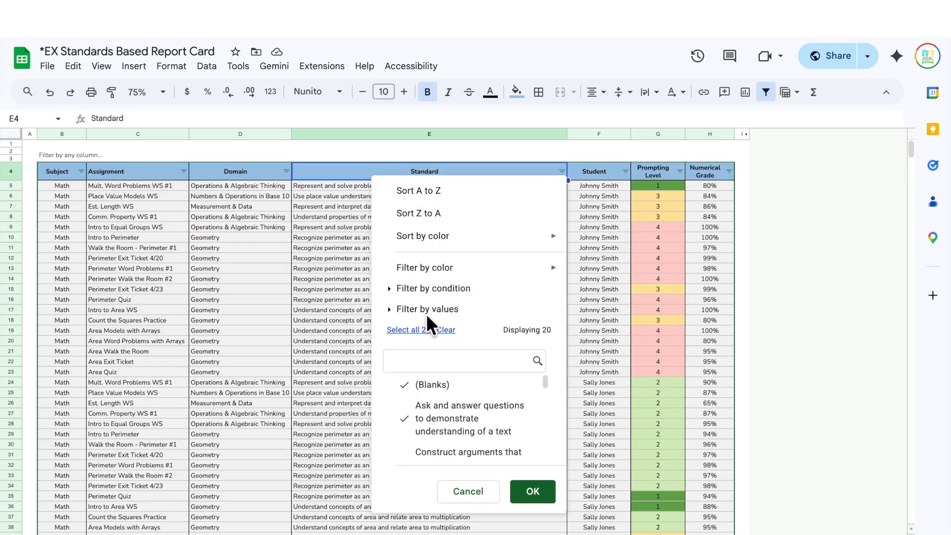
- Filter the Standard column to only 'Recognize perimeter as an attribute of plane figures'
{"action": "left_click", "coordinate": [446, 329]}
{"action": "scroll", "coordinate": [451, 420], "scroll_direction": "down", "scroll_amount": 2}
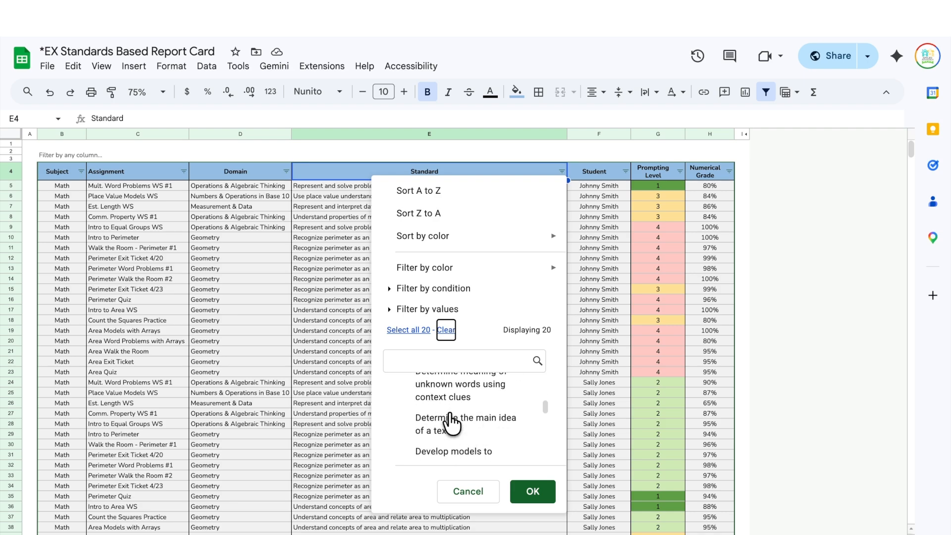
{"action": "scroll", "coordinate": [451, 423], "scroll_direction": "down", "scroll_amount": 5}
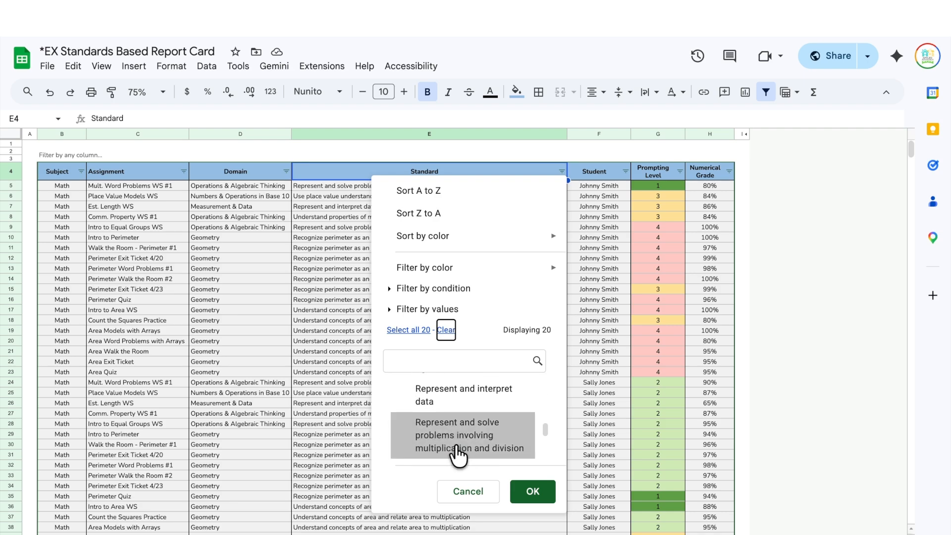
{"action": "scroll", "coordinate": [458, 454], "scroll_direction": "up", "scroll_amount": 3}
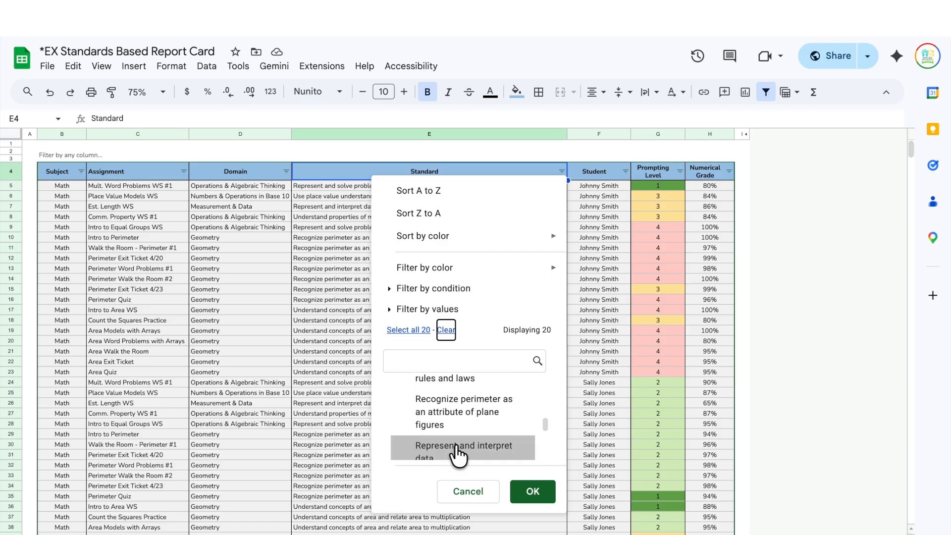
{"action": "left_click", "coordinate": [463, 360]}
{"action": "type", "text": "per"}
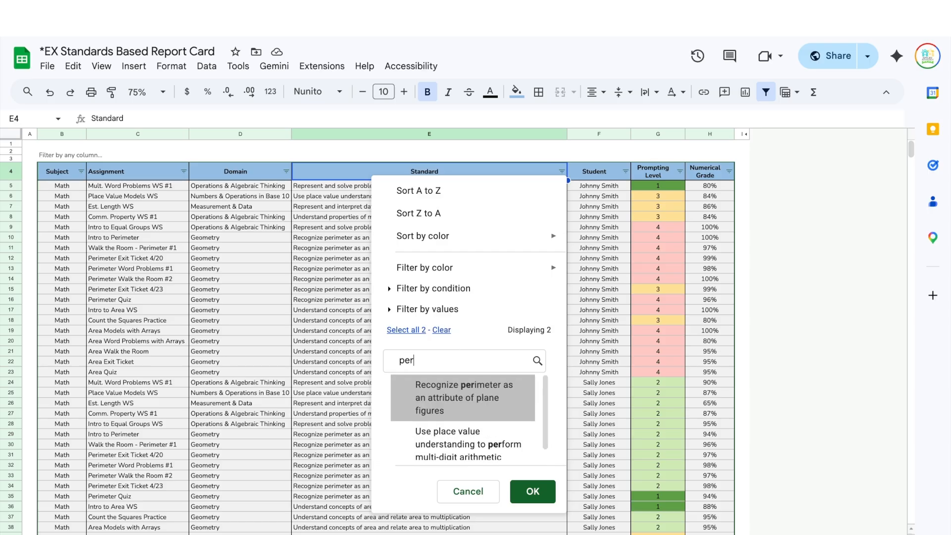
{"action": "type", "text": "i"}
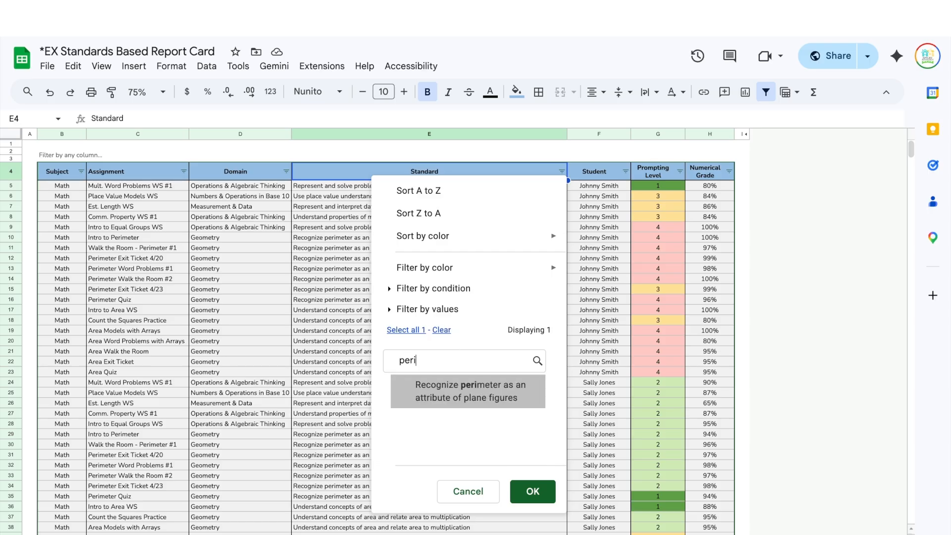
{"action": "left_click", "coordinate": [472, 399]}
{"action": "left_click", "coordinate": [532, 499]}
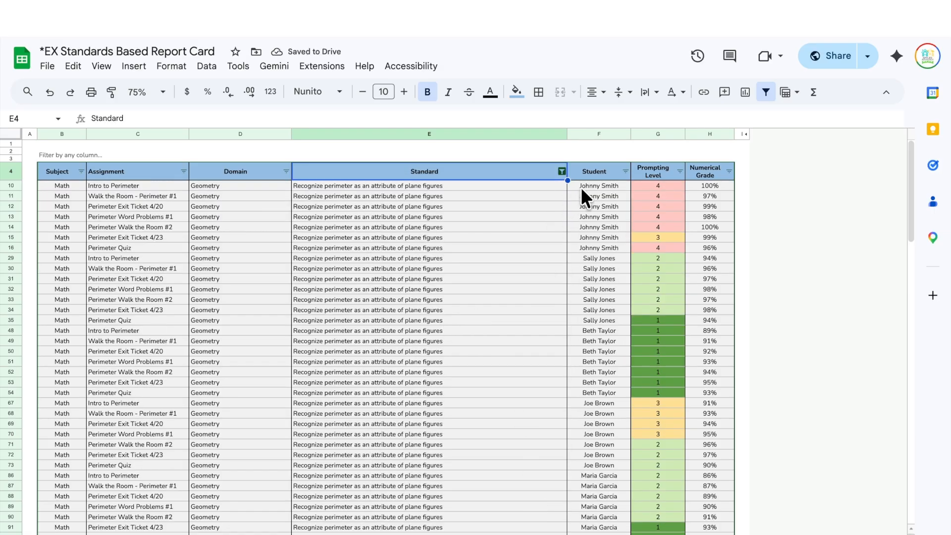
- Step through the filtered perimeter rows and check the averages sheet before coming back
{"action": "left_click", "coordinate": [542, 188]}
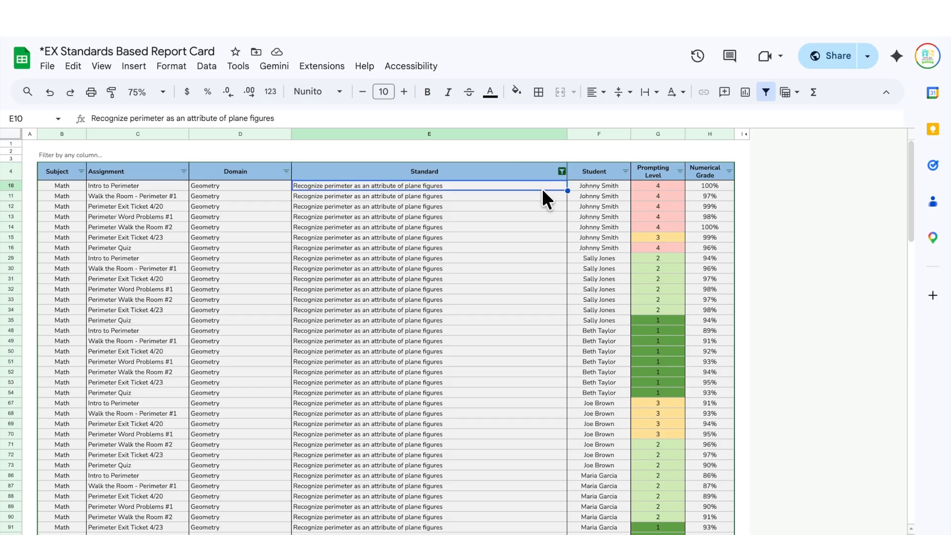
{"action": "key", "text": "Down"}
{"action": "key", "text": "Right"}
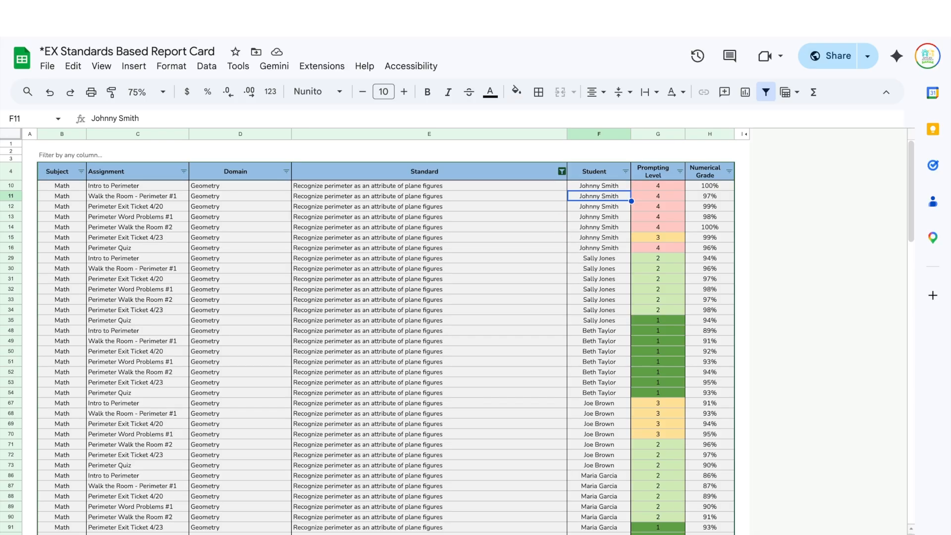
{"action": "key", "text": "ctrl+shift+Page_Down"}
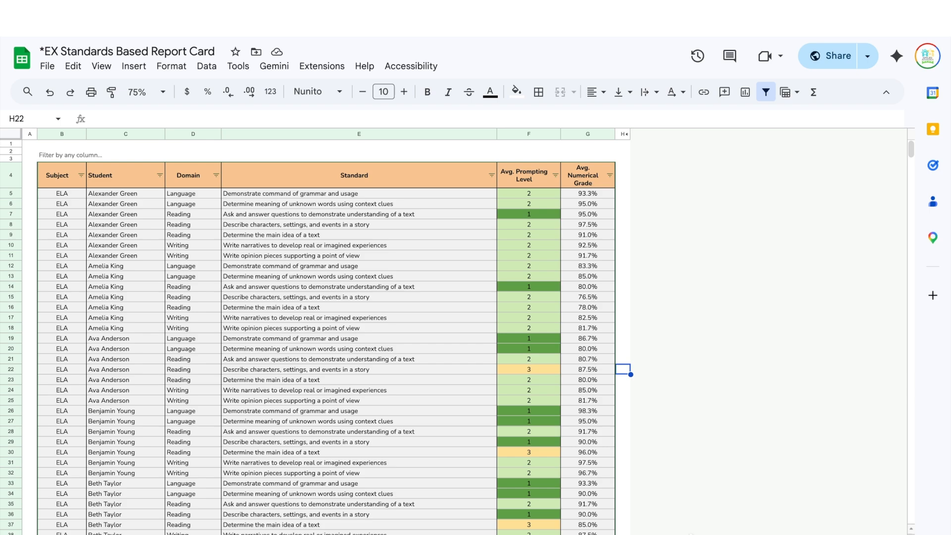
{"action": "key", "text": "ctrl+shift+Page_Up"}
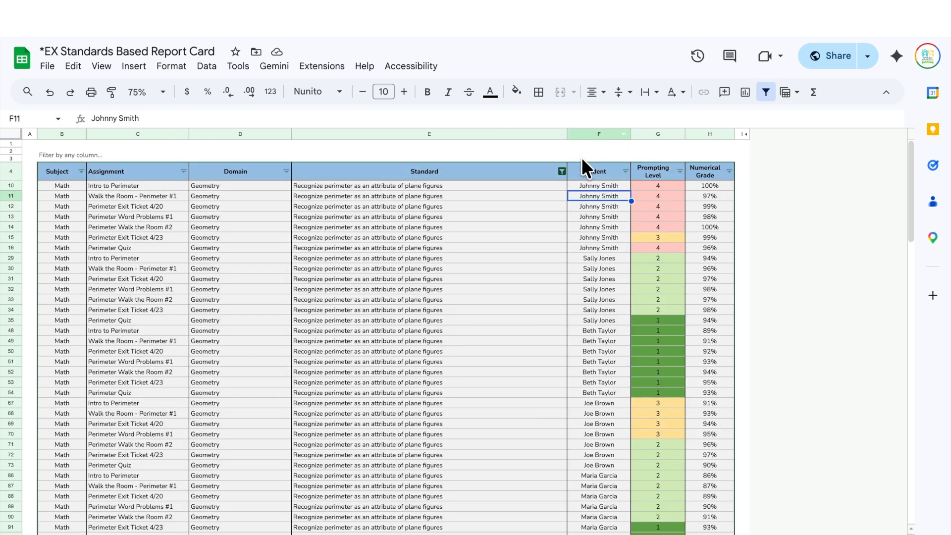
- Reselect all standards to clear the Standard filter
{"action": "left_click", "coordinate": [562, 172]}
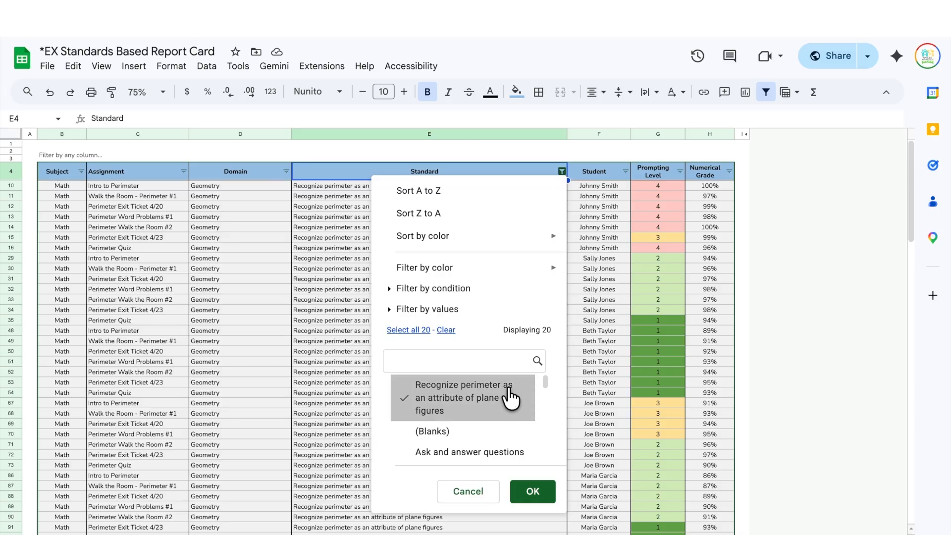
{"action": "left_click", "coordinate": [419, 329]}
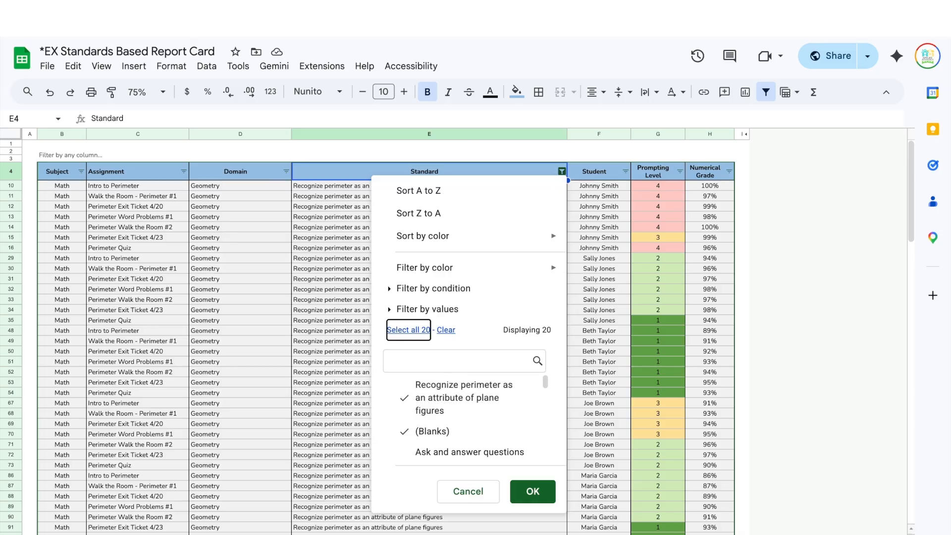
{"action": "left_click", "coordinate": [533, 490]}
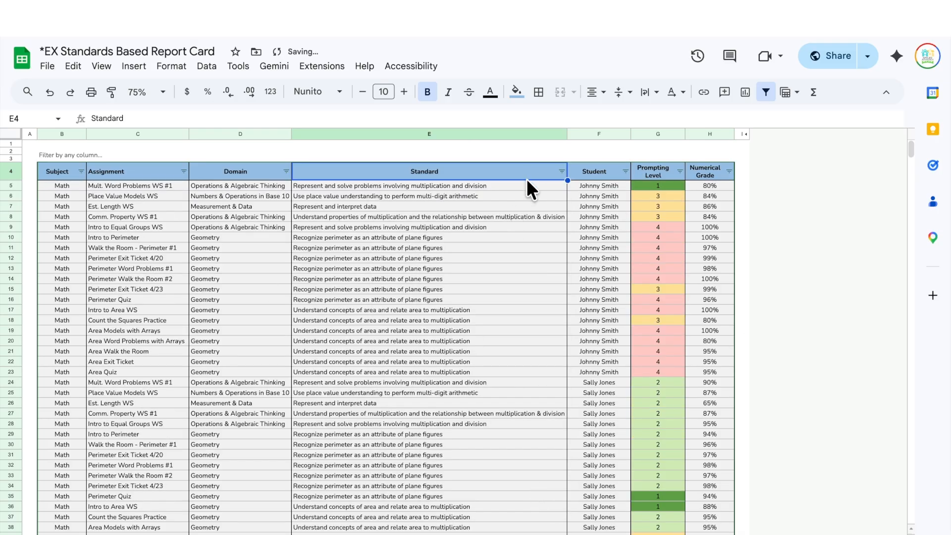
{"action": "left_click", "coordinate": [559, 170]}
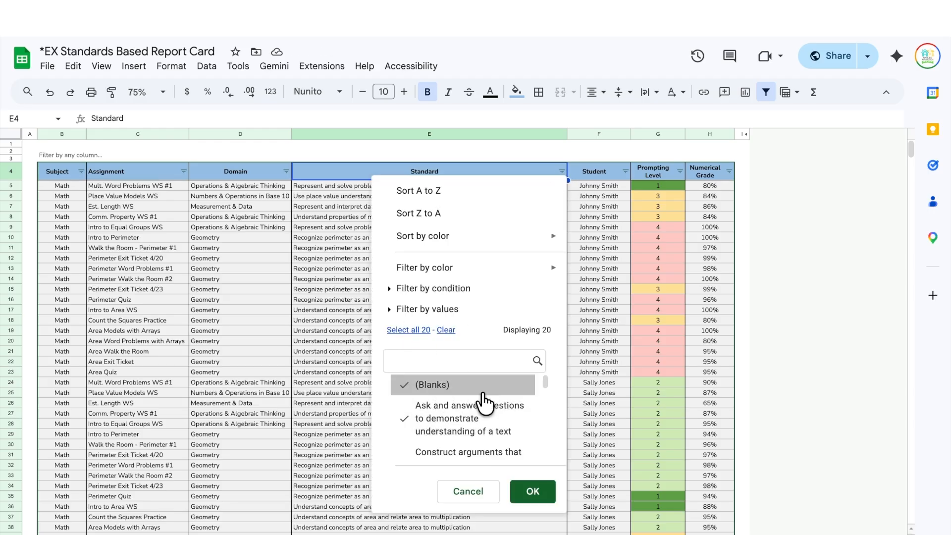
{"action": "left_click", "coordinate": [855, 402]}
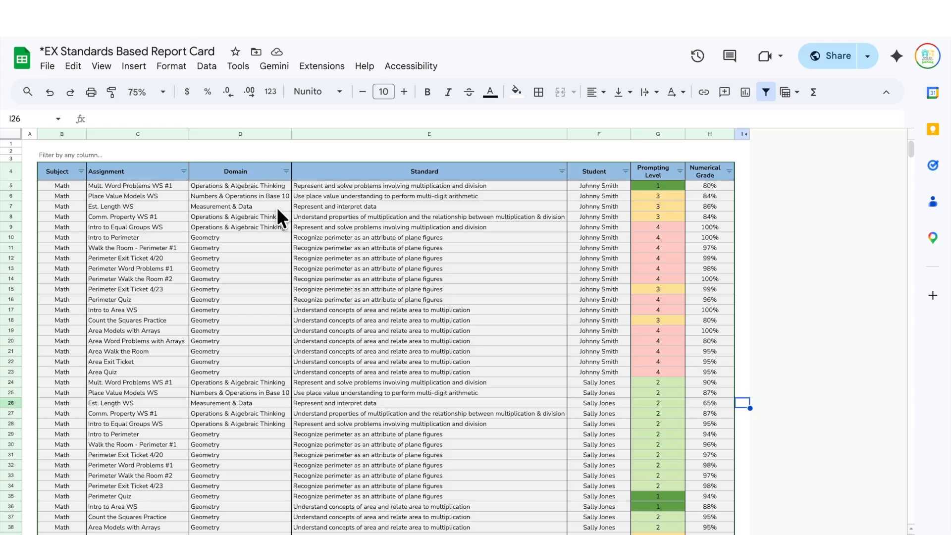
{"action": "left_click", "coordinate": [184, 171]}
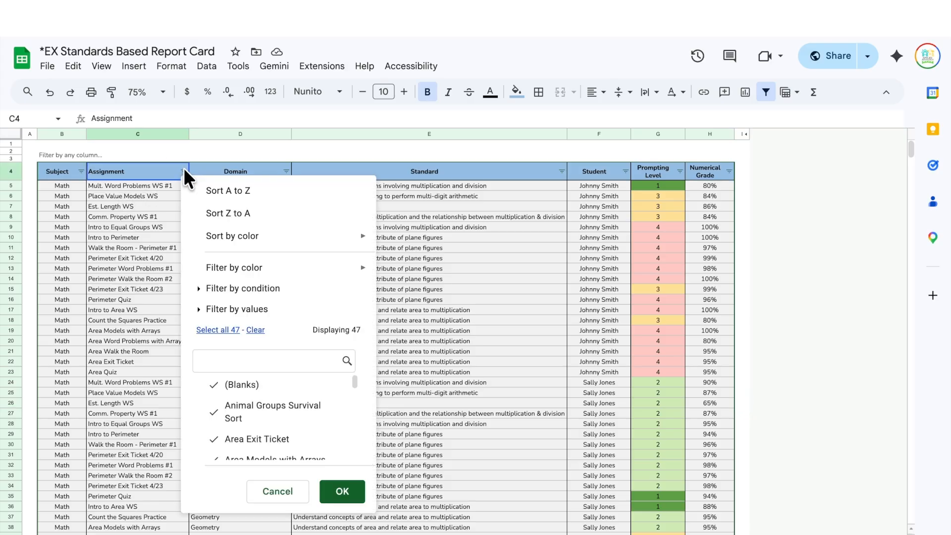
{"action": "left_click", "coordinate": [275, 365]}
{"action": "type", "text": "per"}
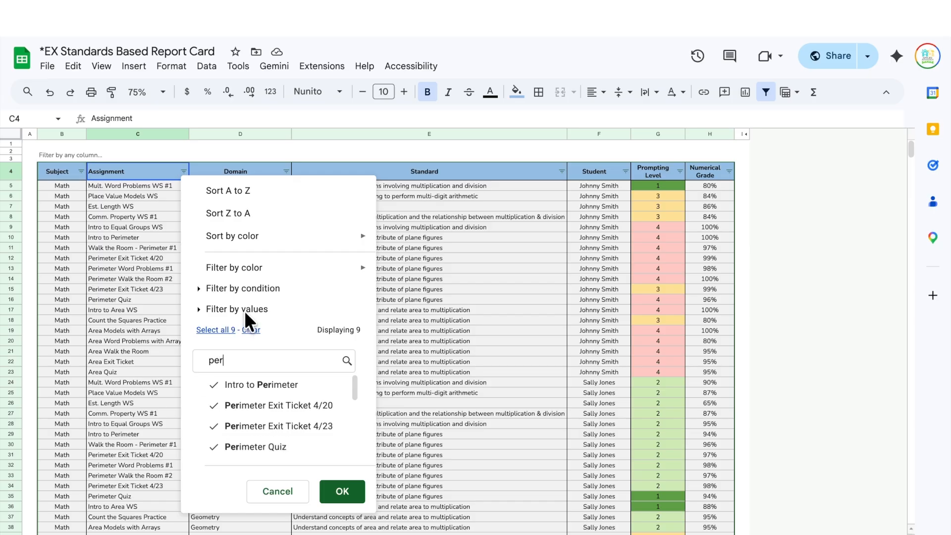
{"action": "left_click", "coordinate": [252, 331]}
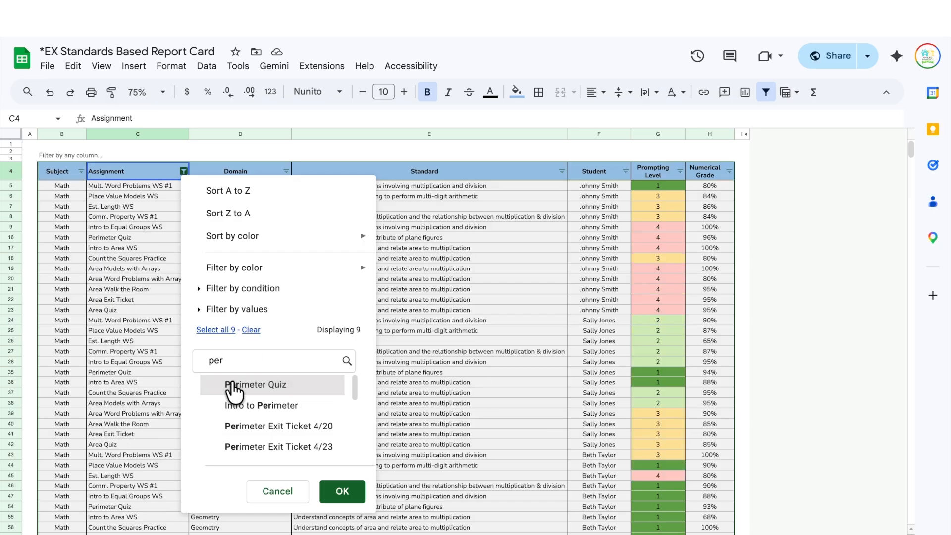
{"action": "left_click", "coordinate": [232, 386]}
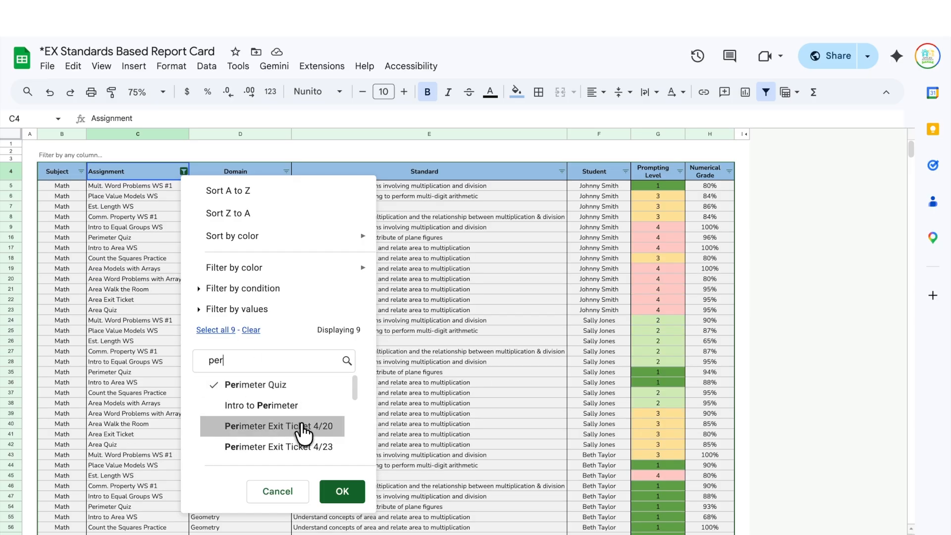
{"action": "left_click", "coordinate": [347, 491]}
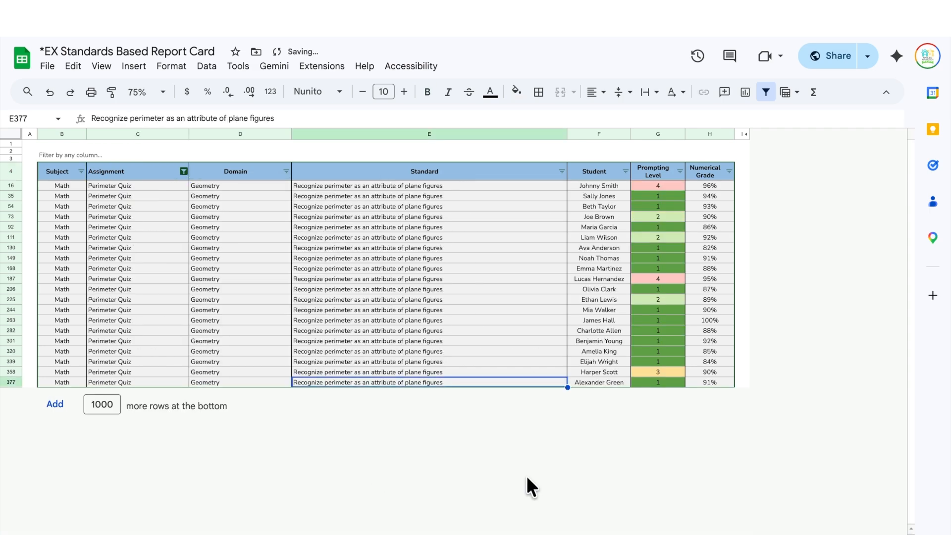
{"action": "left_click", "coordinate": [682, 337]}
{"action": "left_click", "coordinate": [673, 275]}
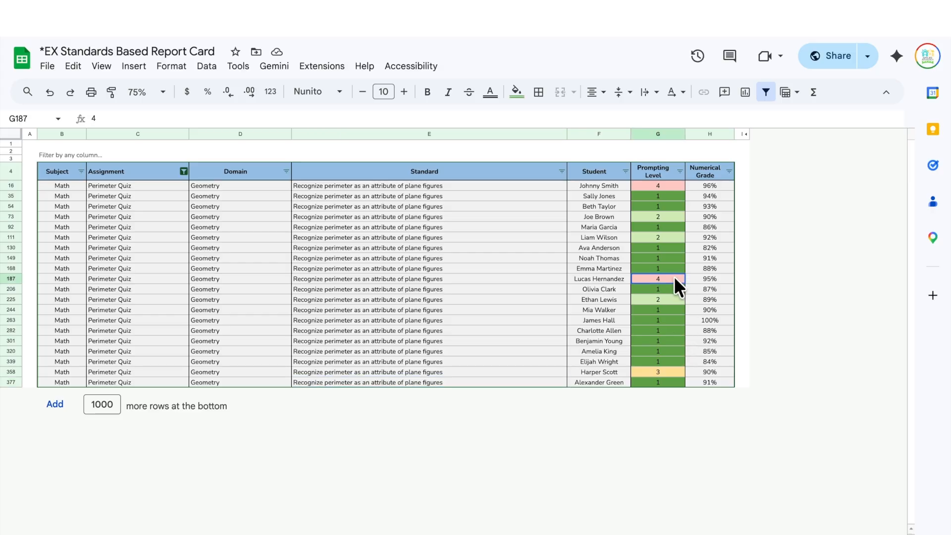
{"action": "left_click", "coordinate": [649, 185]}
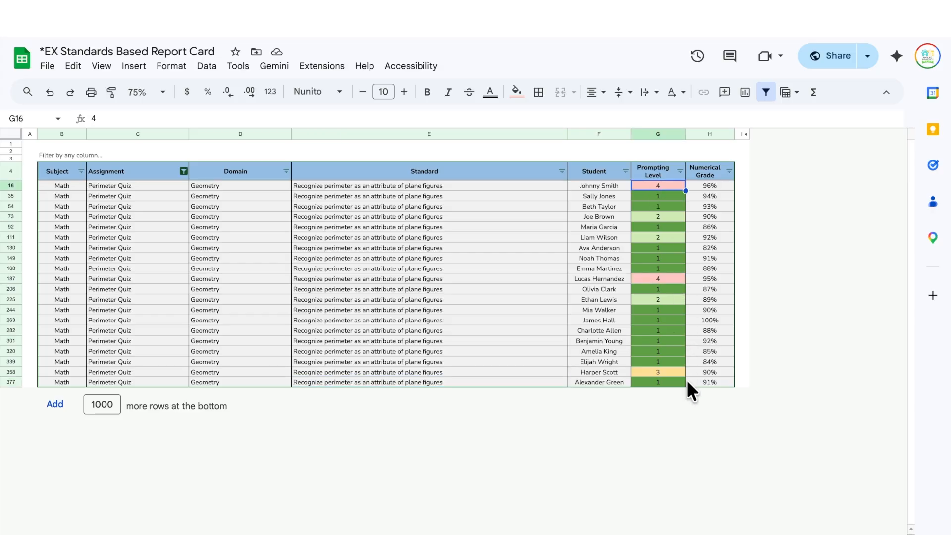
{"action": "left_click", "coordinate": [184, 170]}
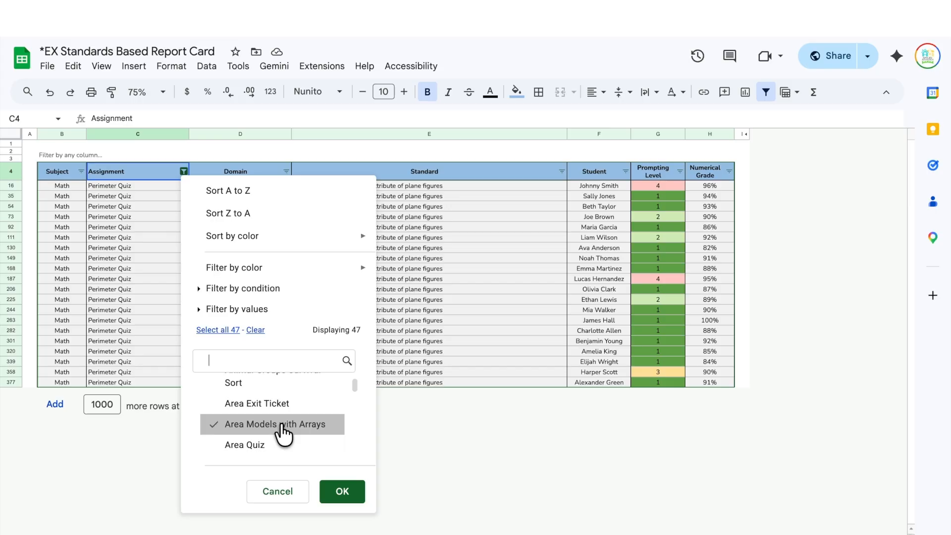
{"action": "left_click", "coordinate": [341, 491]}
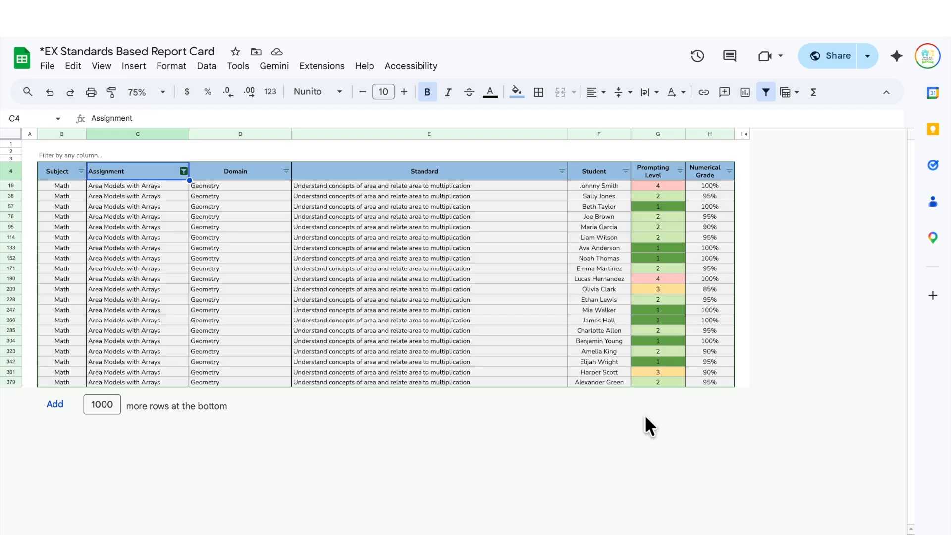
{"action": "left_click", "coordinate": [184, 171]}
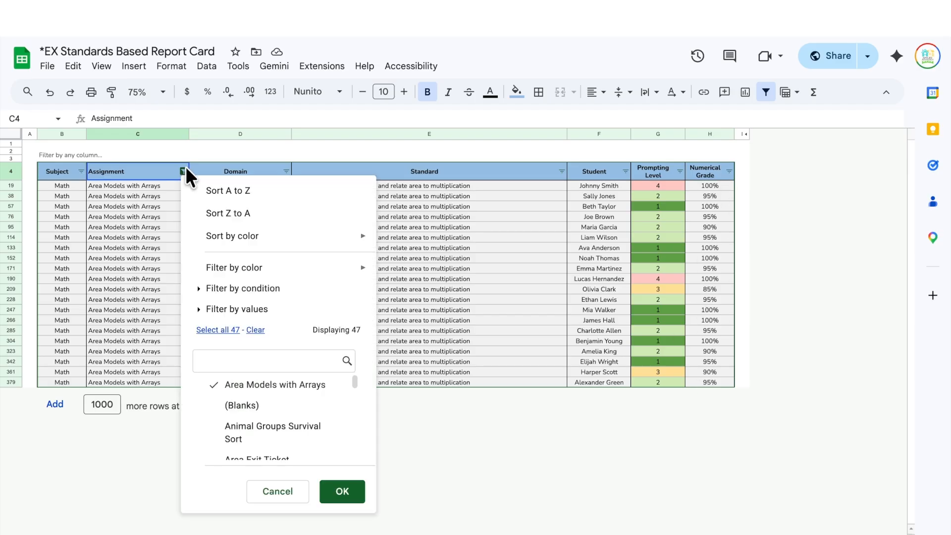
{"action": "left_click", "coordinate": [218, 330]}
{"action": "left_click", "coordinate": [353, 489]}
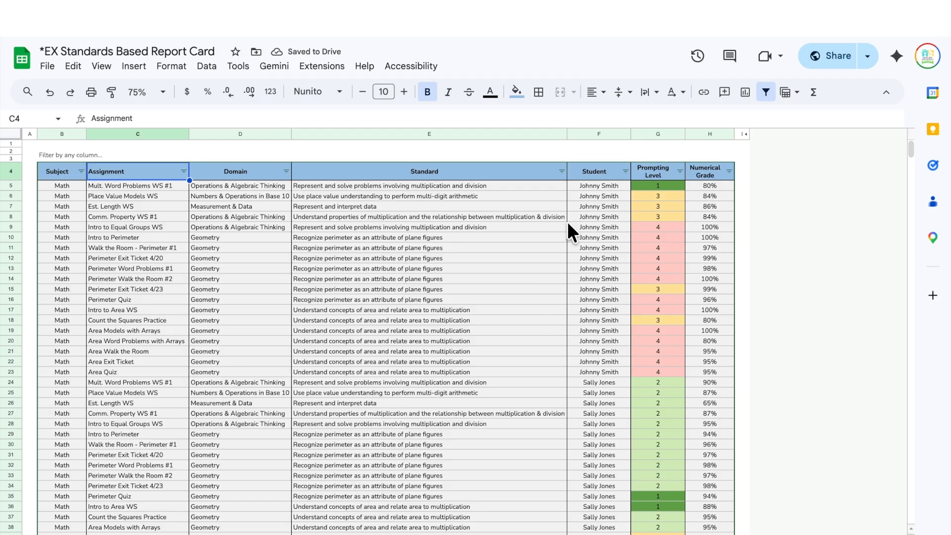
- Filter the Student column to one student found by searching their name, showing their Math and ELA rows
{"action": "left_click", "coordinate": [625, 171]}
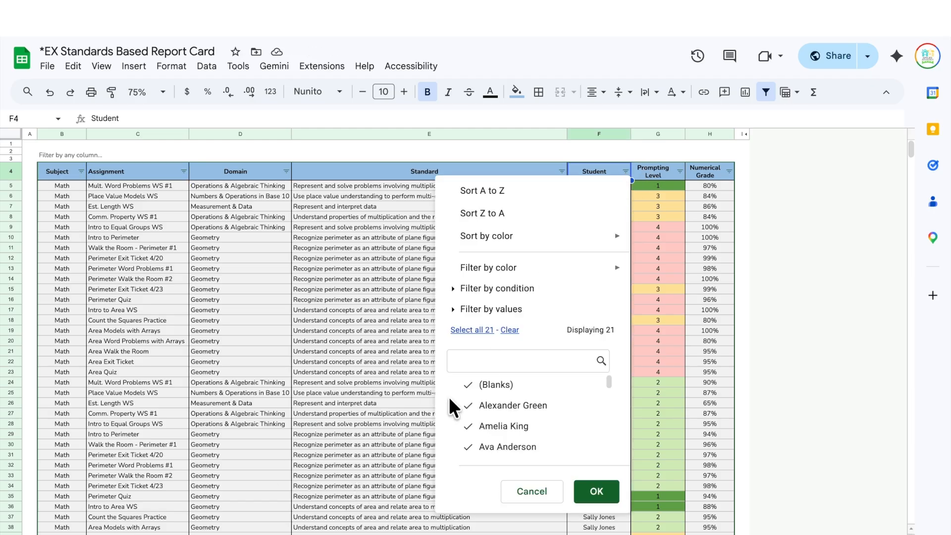
{"action": "left_click", "coordinate": [506, 331]}
{"action": "type", "text": "oli"}
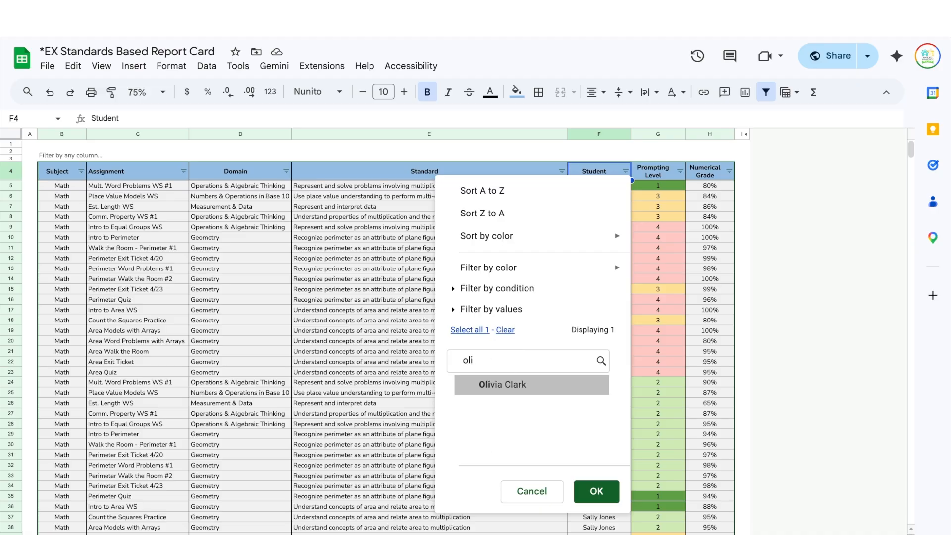
{"action": "left_click", "coordinate": [490, 386]}
{"action": "left_click", "coordinate": [584, 491]}
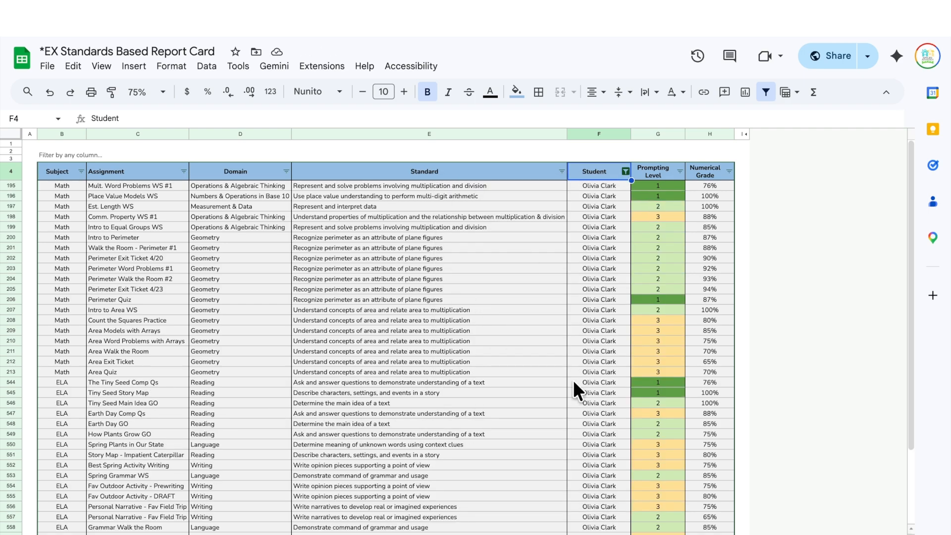
{"action": "scroll", "coordinate": [469, 277], "scroll_direction": "down", "scroll_amount": 5}
{"action": "scroll", "coordinate": [470, 278], "scroll_direction": "up", "scroll_amount": 5}
- Filter the Domain column to Measurement & Data, Numbers & Operations in Base 10, and Operations & Algebraic Thinking
{"action": "left_click", "coordinate": [286, 171]}
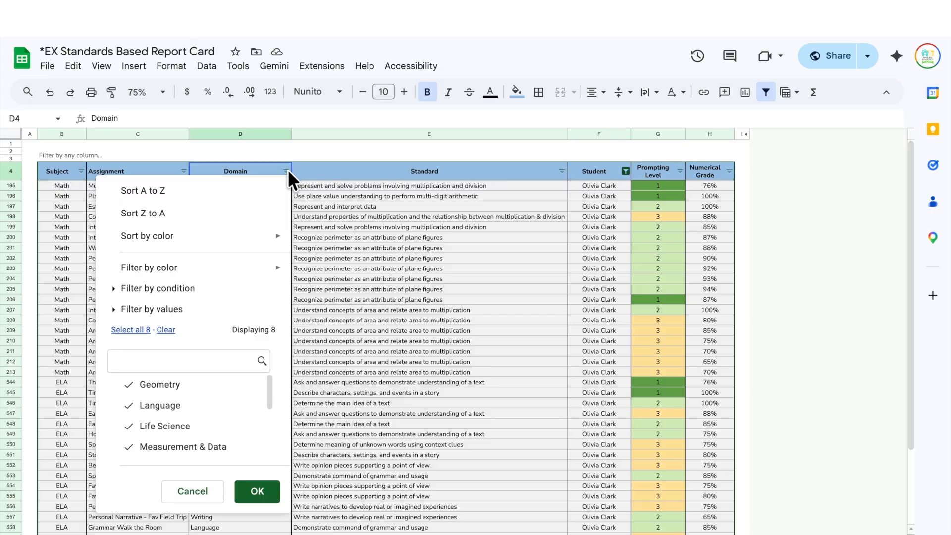
{"action": "left_click", "coordinate": [167, 330]}
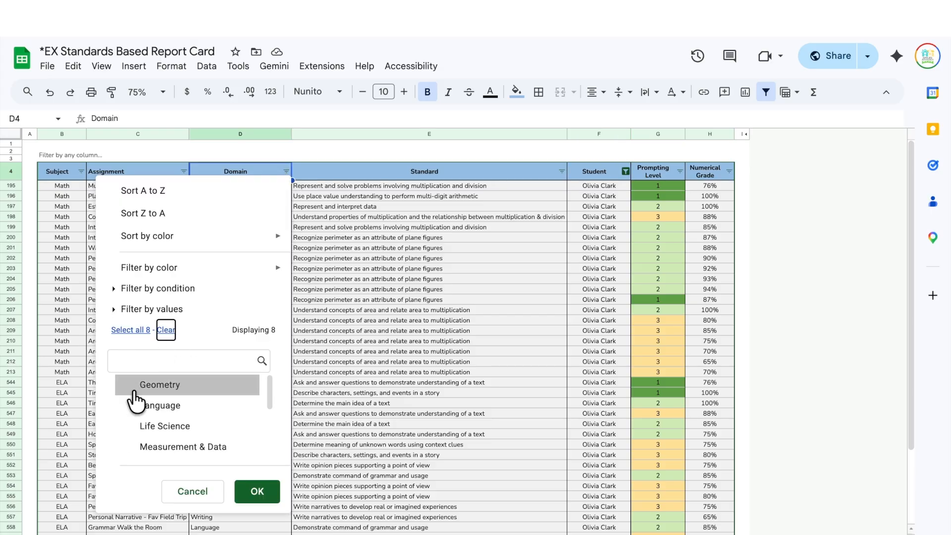
{"action": "scroll", "coordinate": [135, 402], "scroll_direction": "down", "scroll_amount": 1}
{"action": "left_click", "coordinate": [135, 396]}
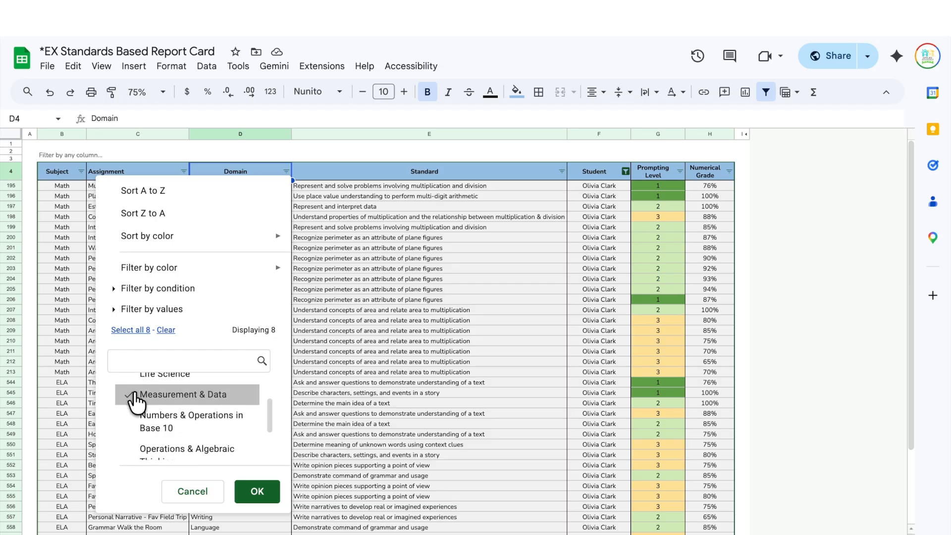
{"action": "left_click", "coordinate": [130, 424]}
{"action": "left_click", "coordinate": [128, 453]}
{"action": "scroll", "coordinate": [128, 453], "scroll_direction": "down", "scroll_amount": 2}
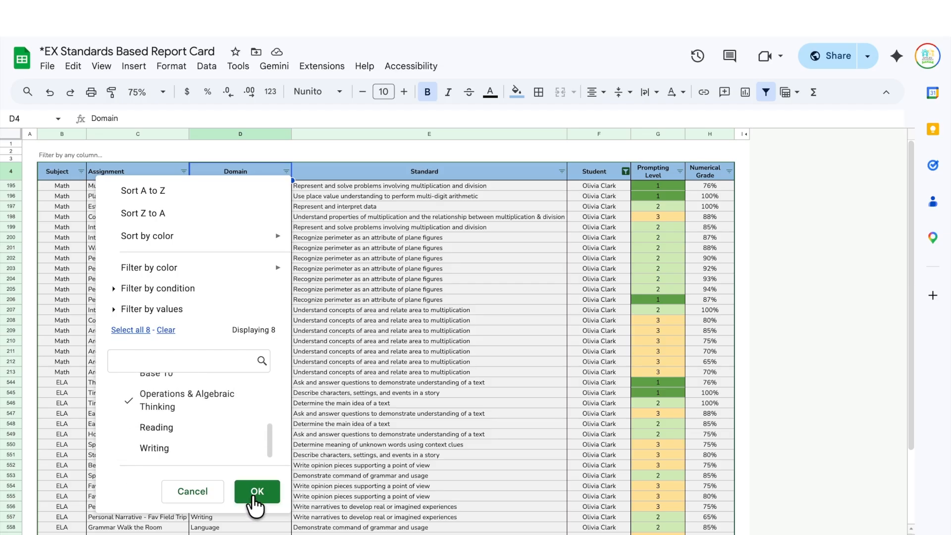
{"action": "left_click", "coordinate": [254, 492]}
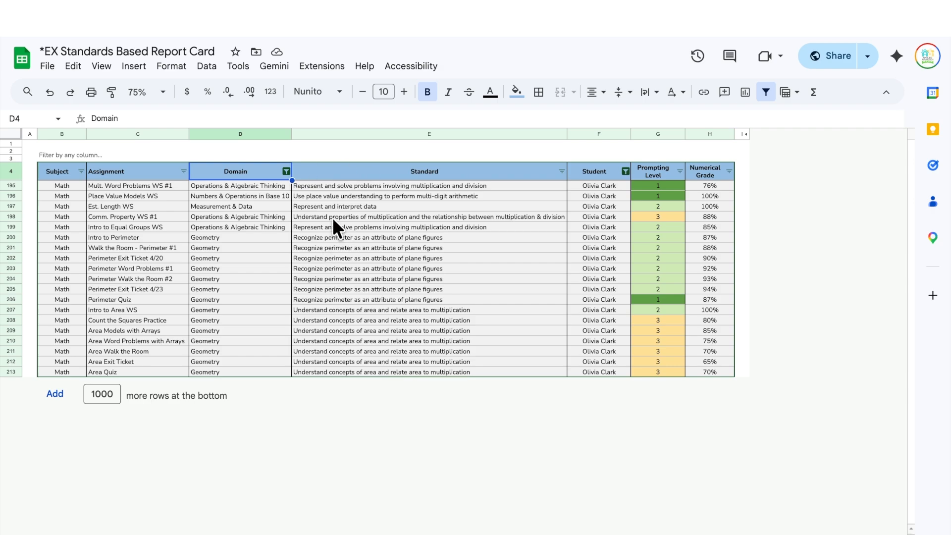
- Reselect every domain so the student's ELA rows return
{"action": "left_click", "coordinate": [287, 170]}
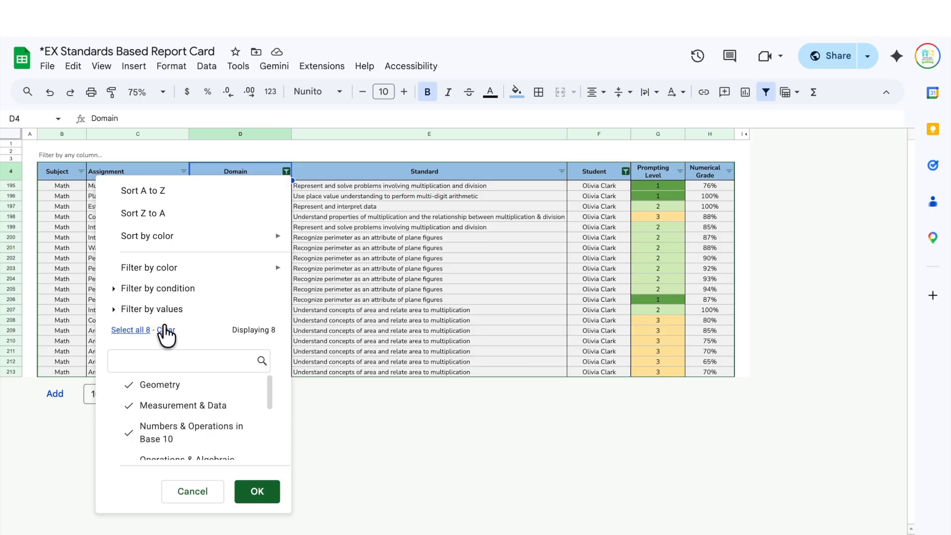
{"action": "left_click", "coordinate": [166, 330]}
{"action": "left_click", "coordinate": [131, 330]}
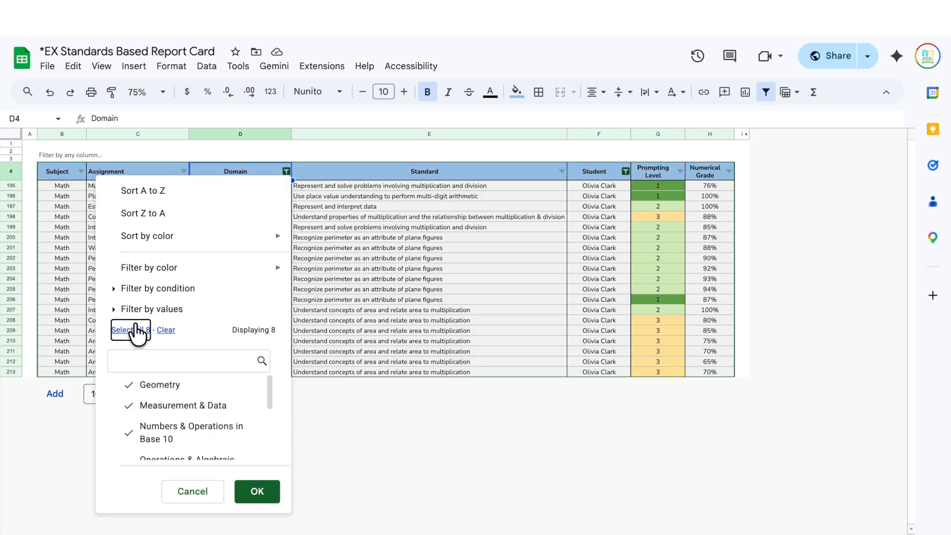
{"action": "left_click", "coordinate": [252, 491]}
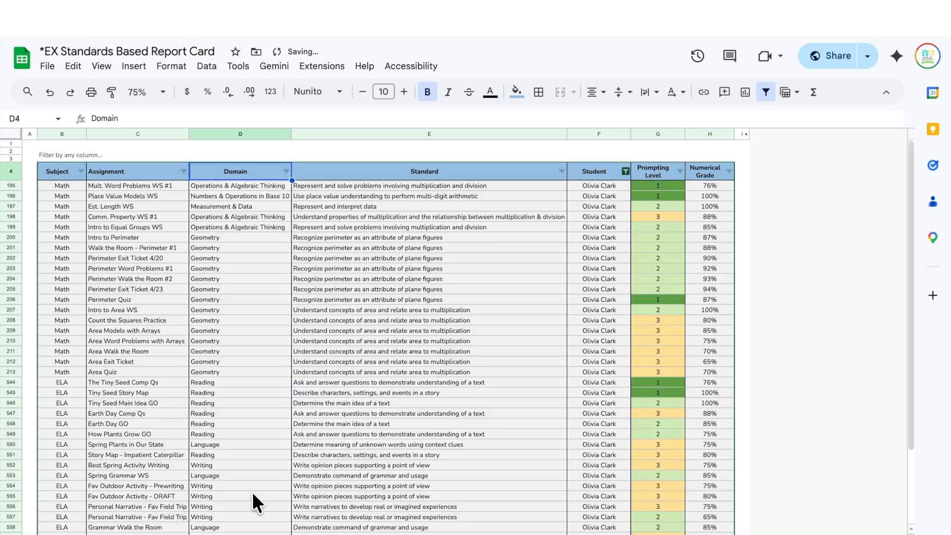
- Clear the Student filter so every student's rows show, then go to the averages sheet
{"action": "left_click", "coordinate": [625, 172]}
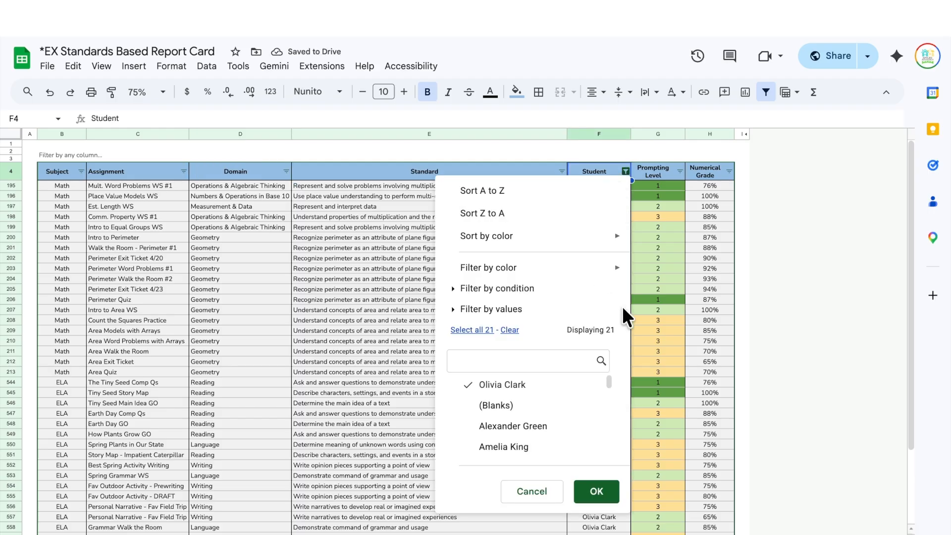
{"action": "left_click", "coordinate": [509, 330]}
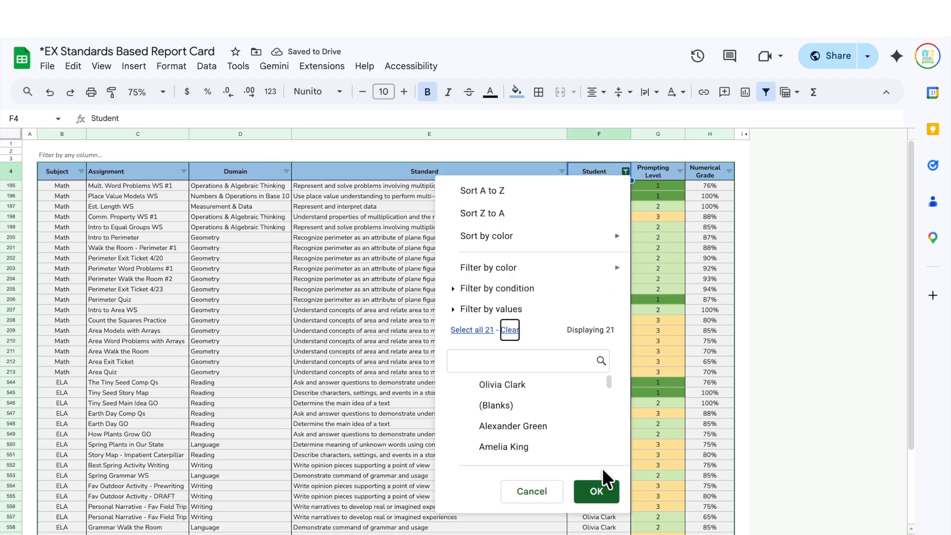
{"action": "left_click", "coordinate": [594, 491]}
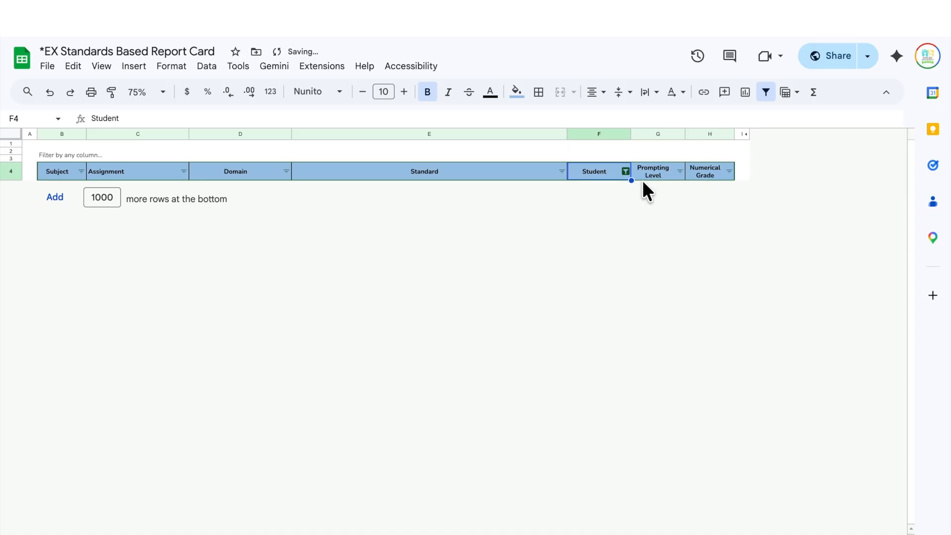
{"action": "left_click", "coordinate": [625, 171]}
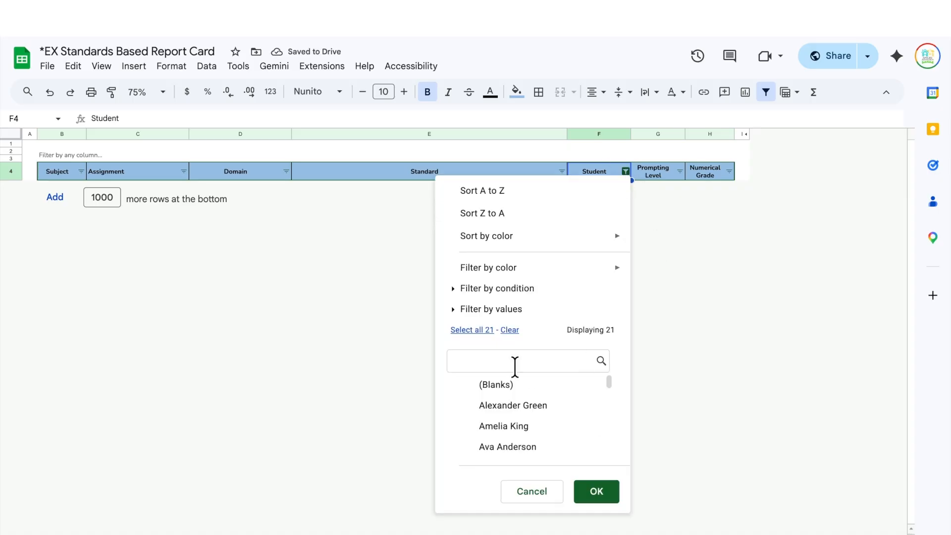
{"action": "left_click", "coordinate": [470, 330]}
{"action": "left_click", "coordinate": [595, 492]}
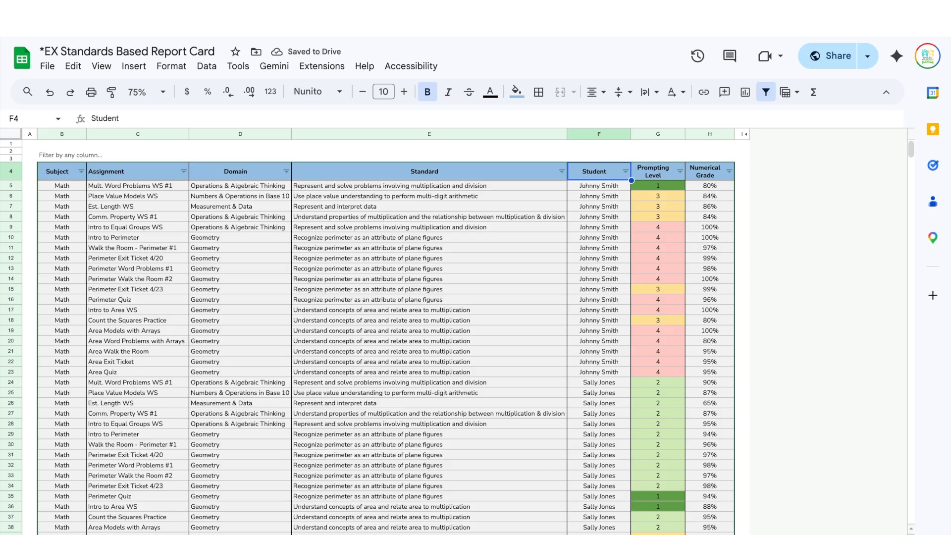
{"action": "left_click", "coordinate": [685, 534]}
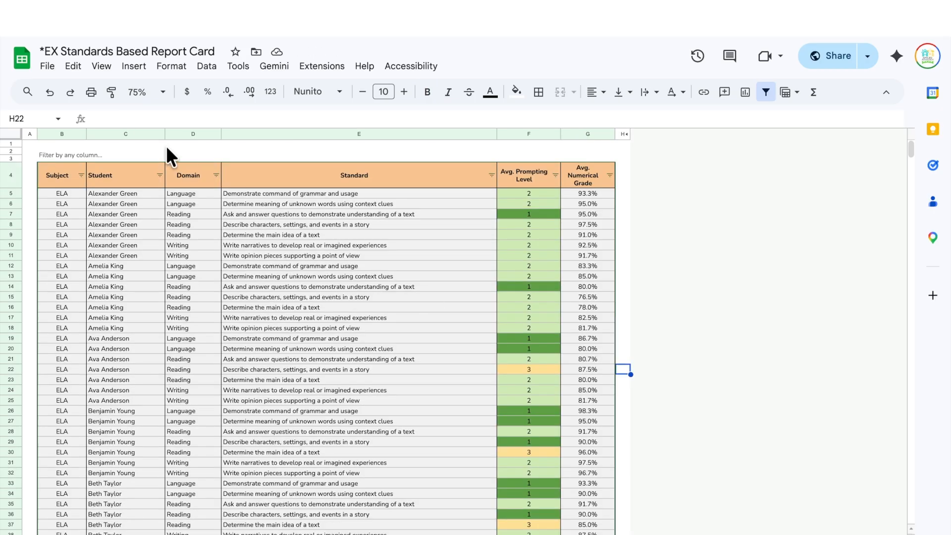
{"action": "key", "text": "ctrl+shift+Page_Up"}
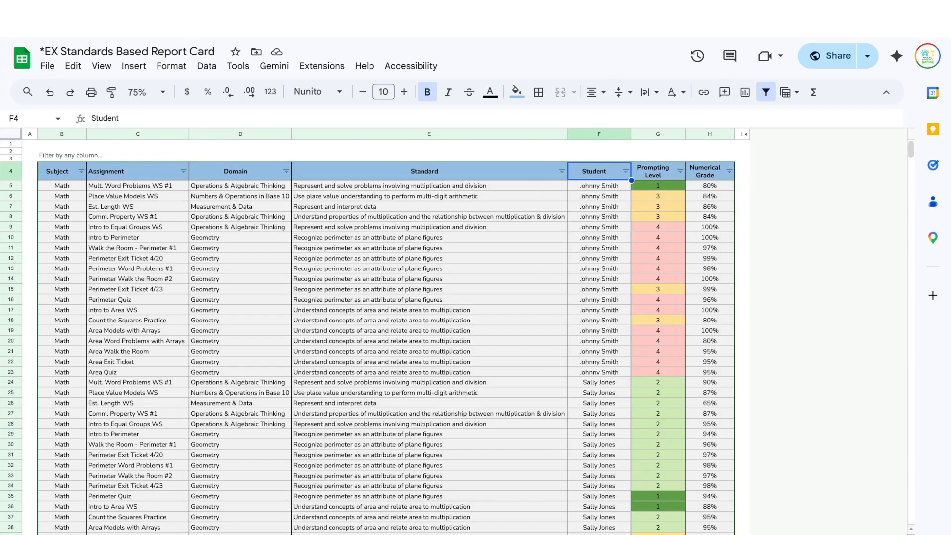
{"action": "scroll", "coordinate": [162, 241], "scroll_direction": "down", "scroll_amount": 20}
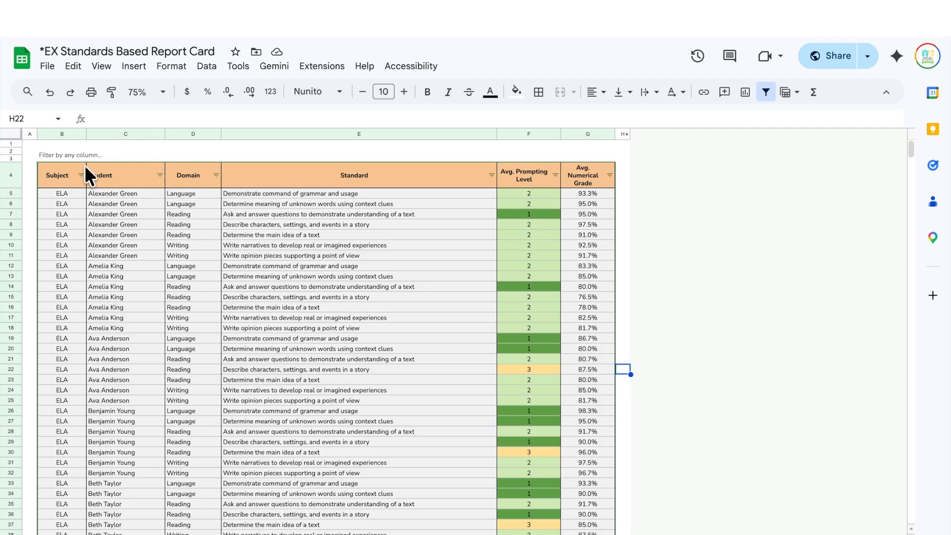
{"action": "left_click", "coordinate": [15, 171]}
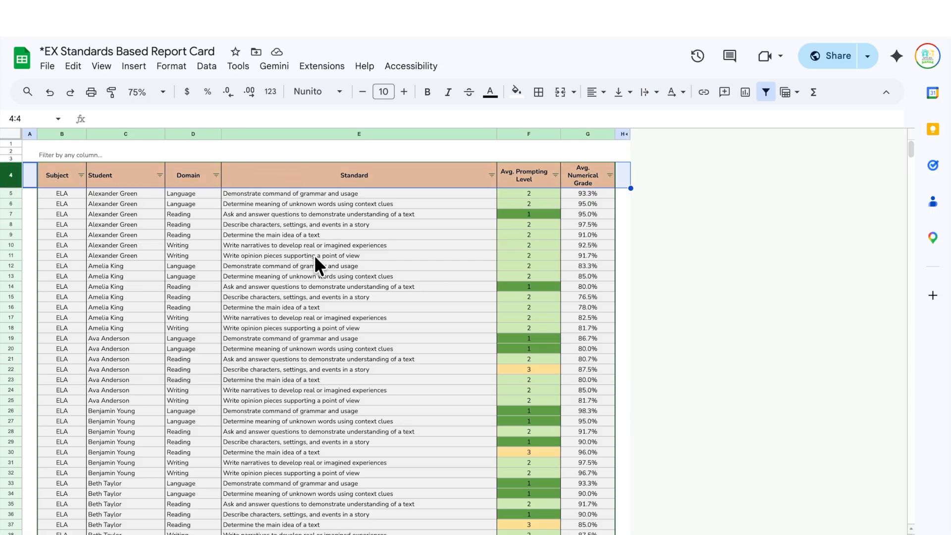
{"action": "left_click", "coordinate": [294, 256]}
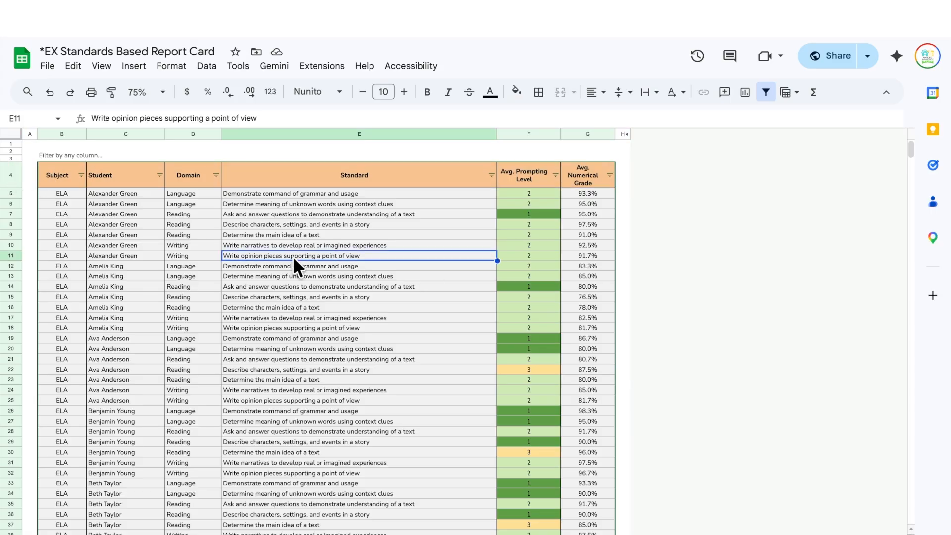
{"action": "left_click", "coordinate": [162, 175]}
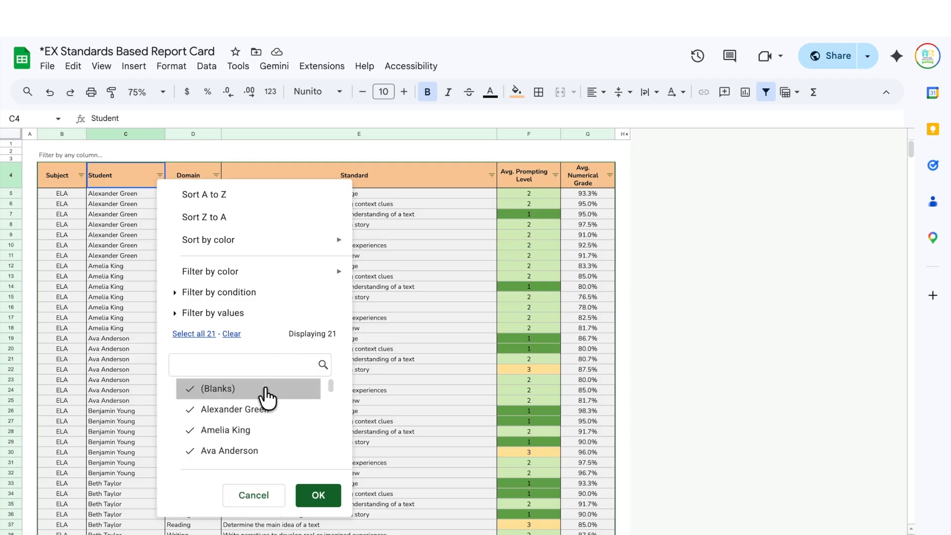
{"action": "left_click", "coordinate": [231, 334]}
{"action": "scroll", "coordinate": [244, 424], "scroll_direction": "down", "scroll_amount": 4}
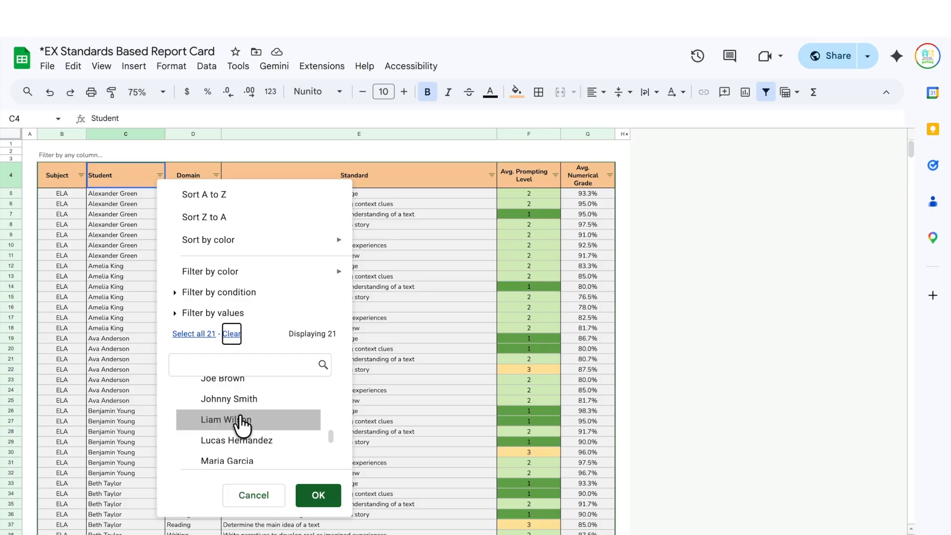
{"action": "left_click", "coordinate": [241, 420]}
{"action": "left_click", "coordinate": [319, 497]}
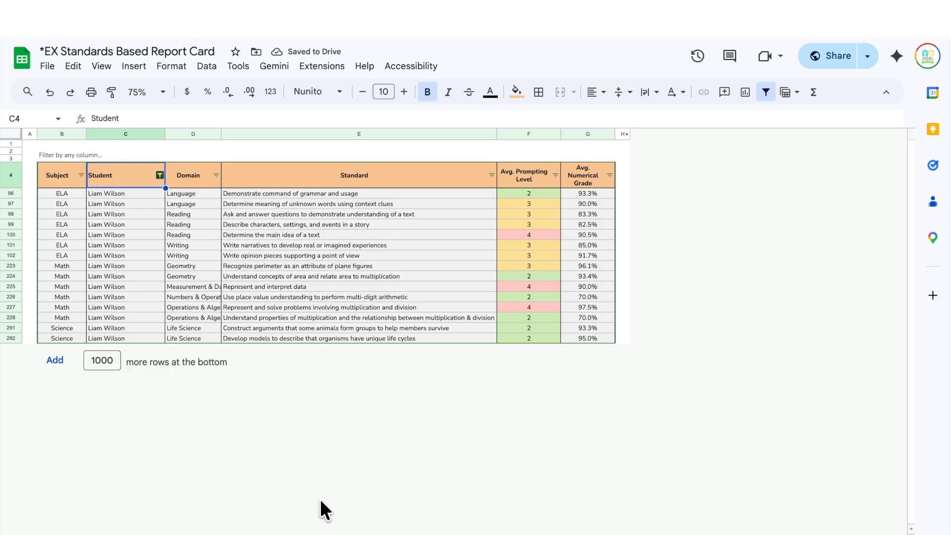
{"action": "left_click", "coordinate": [159, 175]}
{"action": "left_click", "coordinate": [191, 334]}
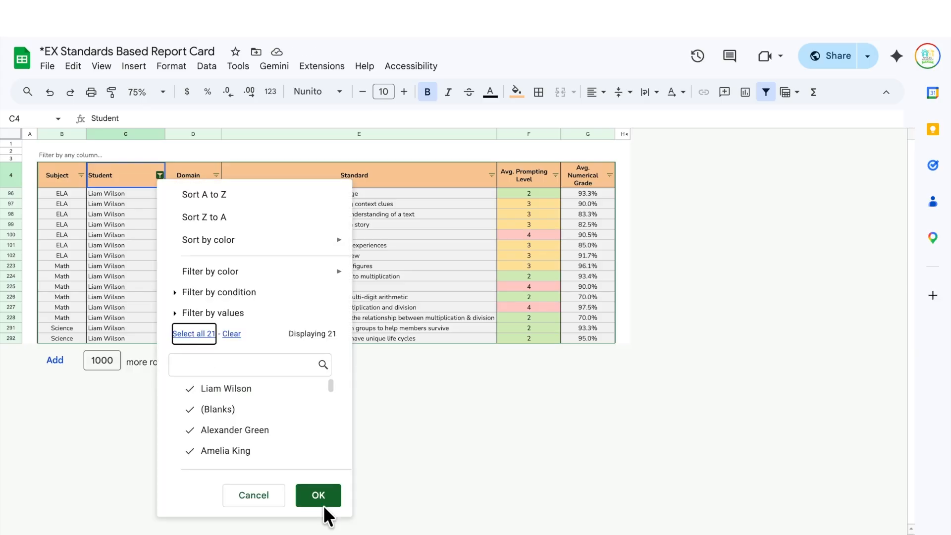
{"action": "left_click", "coordinate": [321, 499]}
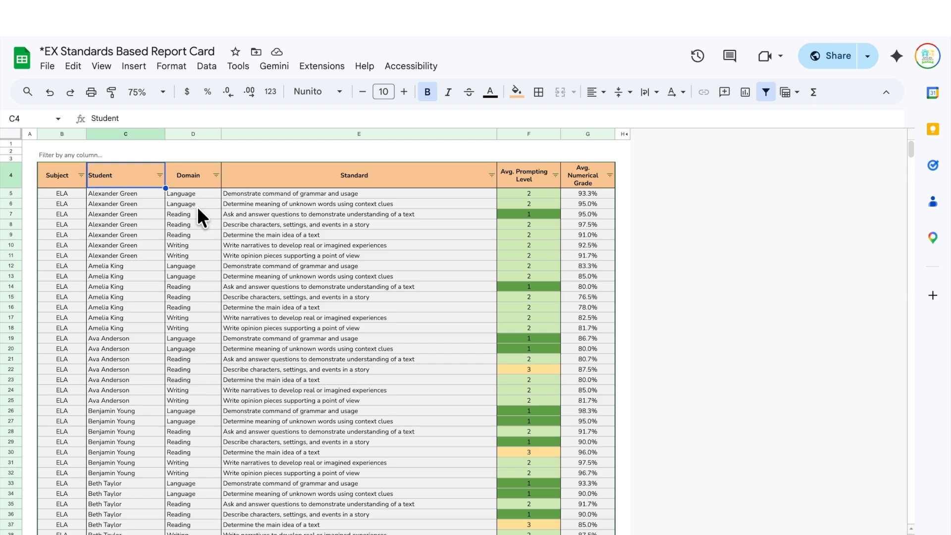
- Filter the rows to the Writing domain and only its narrative-writing standard
{"action": "left_click", "coordinate": [214, 174]}
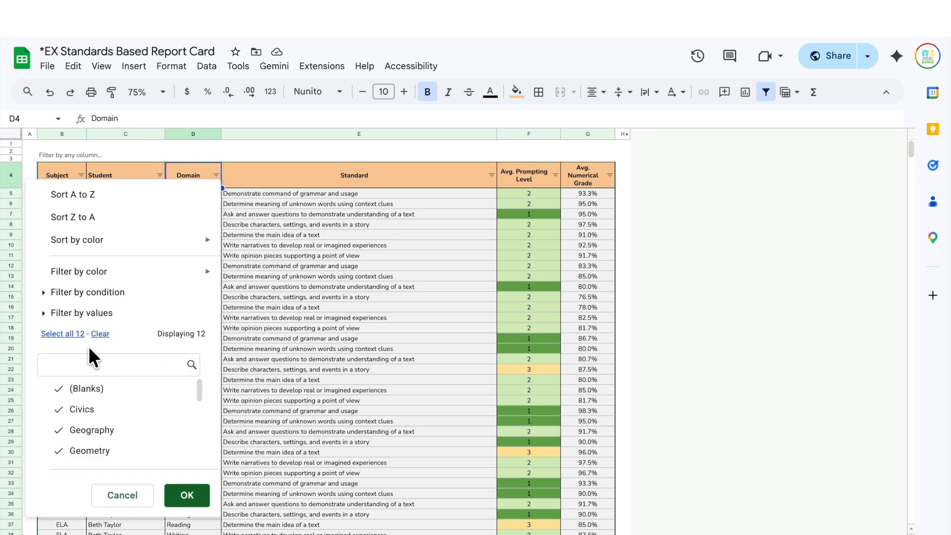
{"action": "left_click", "coordinate": [100, 333]}
{"action": "left_click", "coordinate": [98, 363]}
{"action": "type", "text": "wr"}
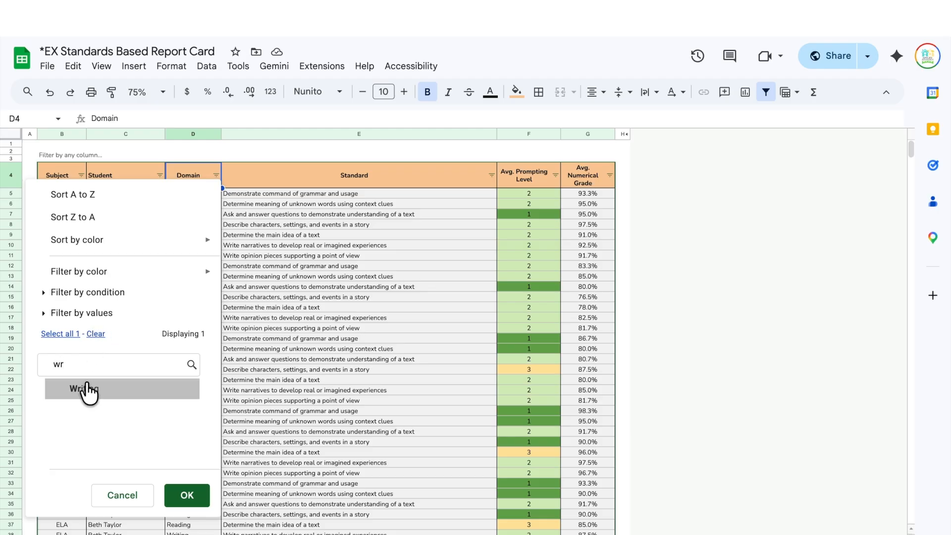
{"action": "left_click", "coordinate": [180, 491]}
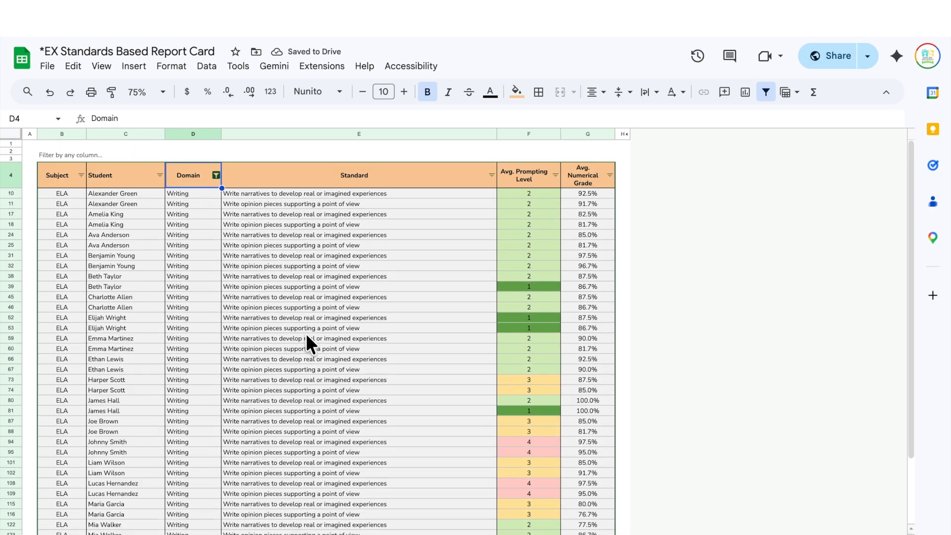
{"action": "left_click", "coordinate": [494, 175]}
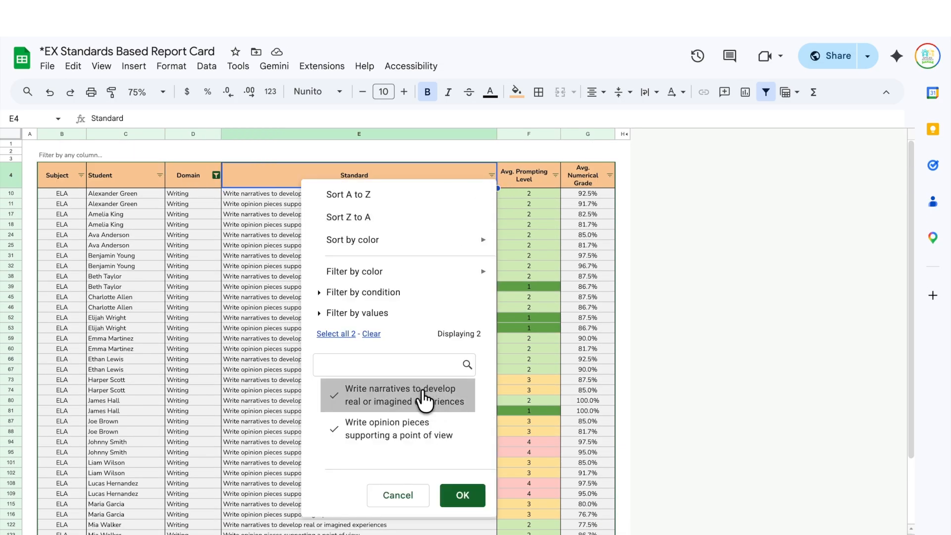
{"action": "left_click", "coordinate": [371, 334]}
{"action": "left_click", "coordinate": [388, 415]}
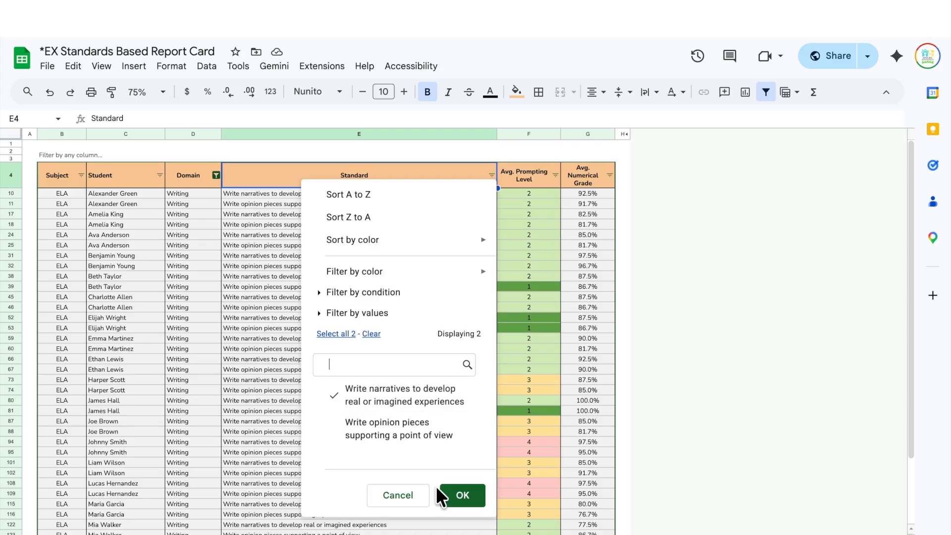
{"action": "left_click", "coordinate": [463, 496]}
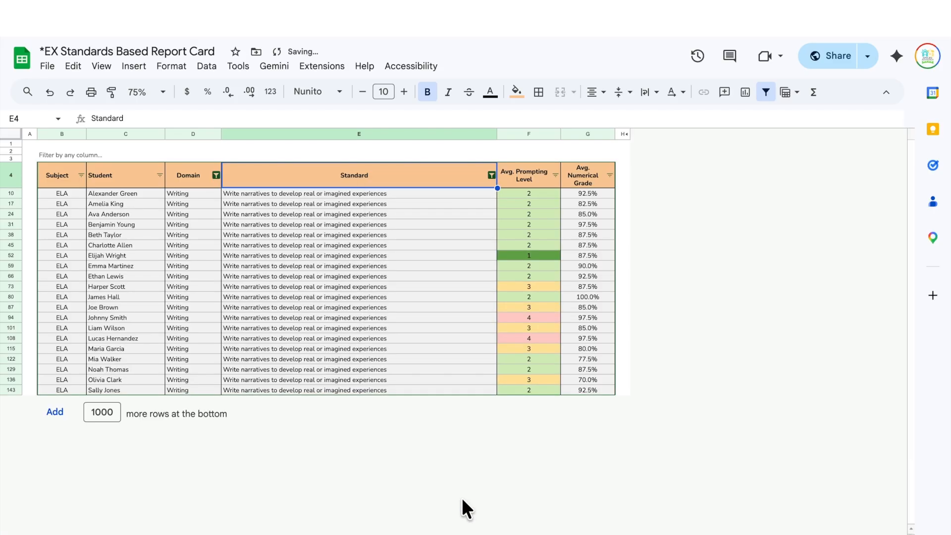
- Step through the narrative-writing rows' prompting levels and grades
{"action": "left_click", "coordinate": [516, 310]}
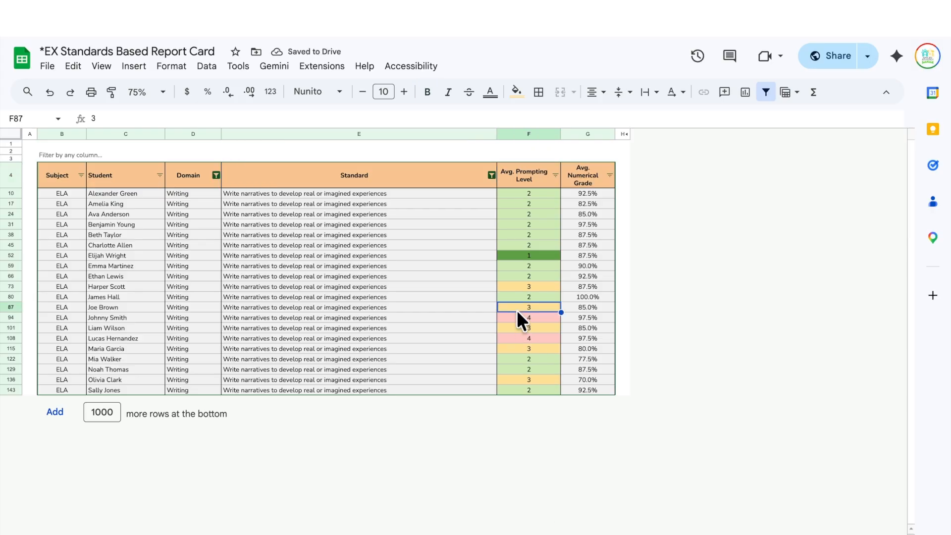
{"action": "key", "text": "shift+Right"}
{"action": "key", "text": "Down"}
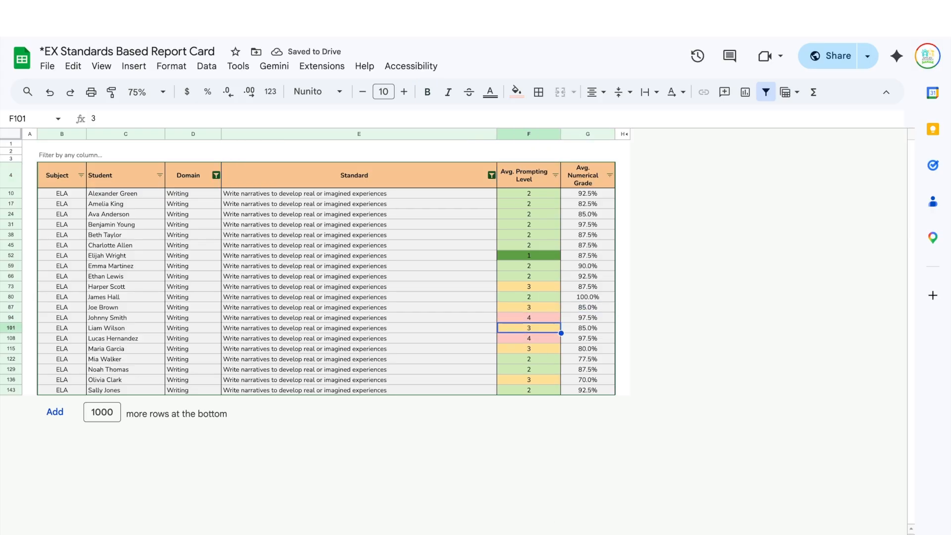
{"action": "key", "text": "Down"}
{"action": "key", "text": "Right"}
{"action": "key", "text": "Down"}
{"action": "key", "text": "Down"}
{"action": "key", "text": "Left"}
{"action": "key", "text": "Left"}
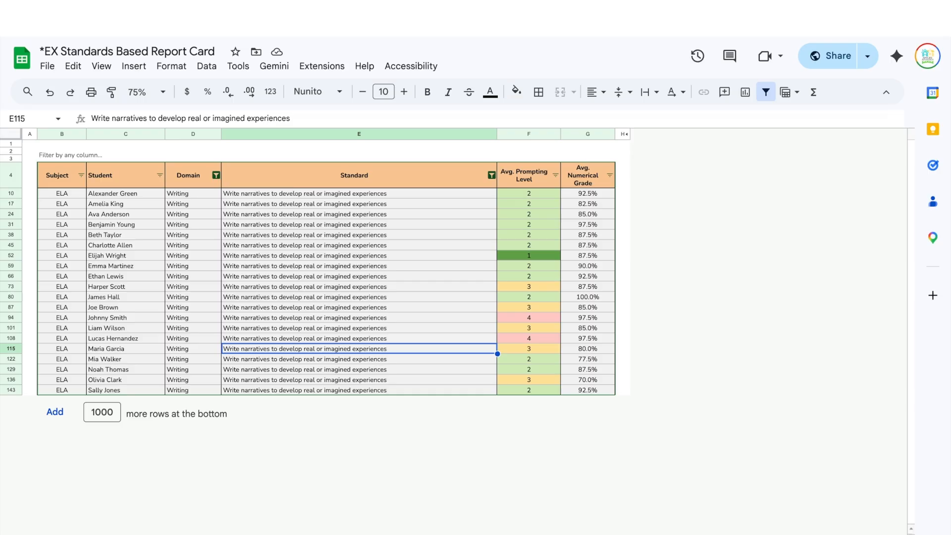
{"action": "key", "text": "Up"}
{"action": "key", "text": "Right"}
{"action": "key", "text": "Up"}
{"action": "key", "text": "Up"}
{"action": "key", "text": "Up"}
{"action": "key", "text": "Up"}
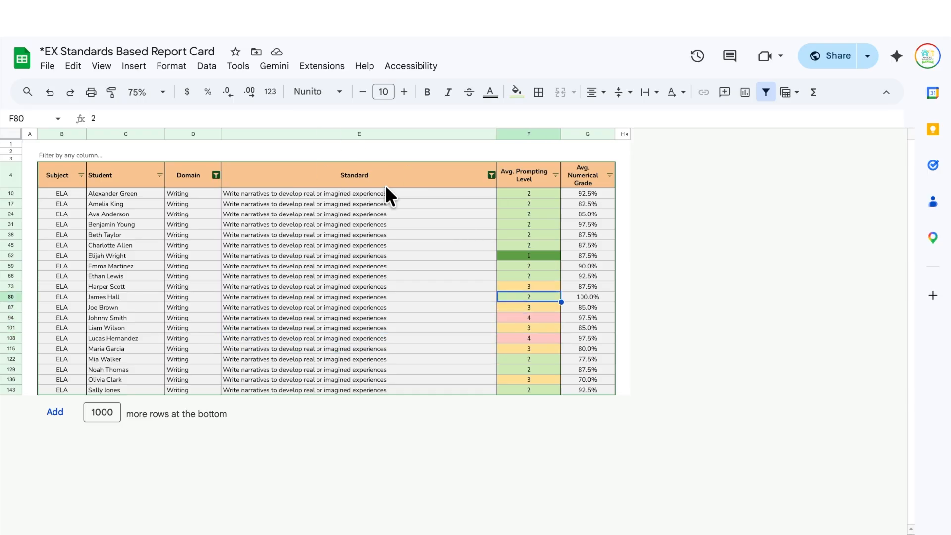
- Clear both the Domain and Standard filters so every row shows again
{"action": "left_click", "coordinate": [216, 174]}
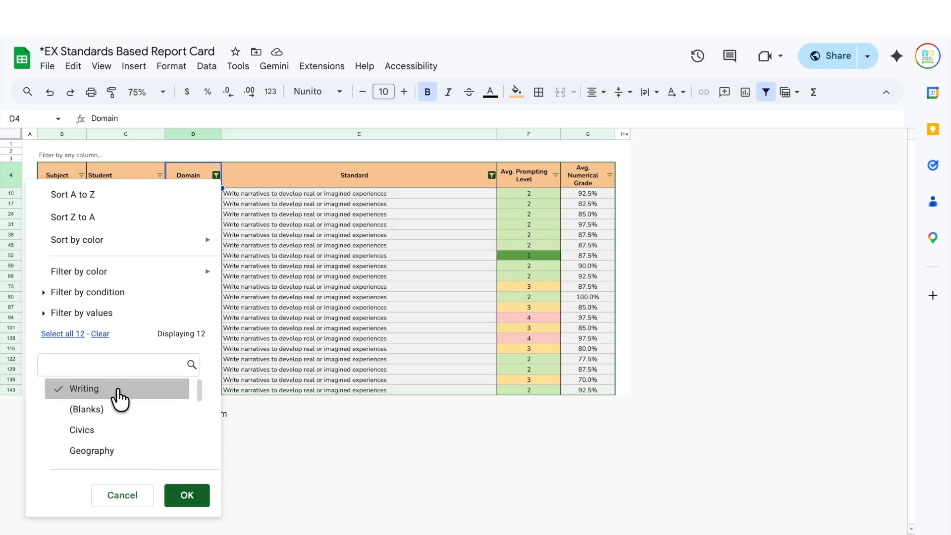
{"action": "left_click", "coordinate": [46, 336]}
{"action": "left_click", "coordinate": [187, 495]}
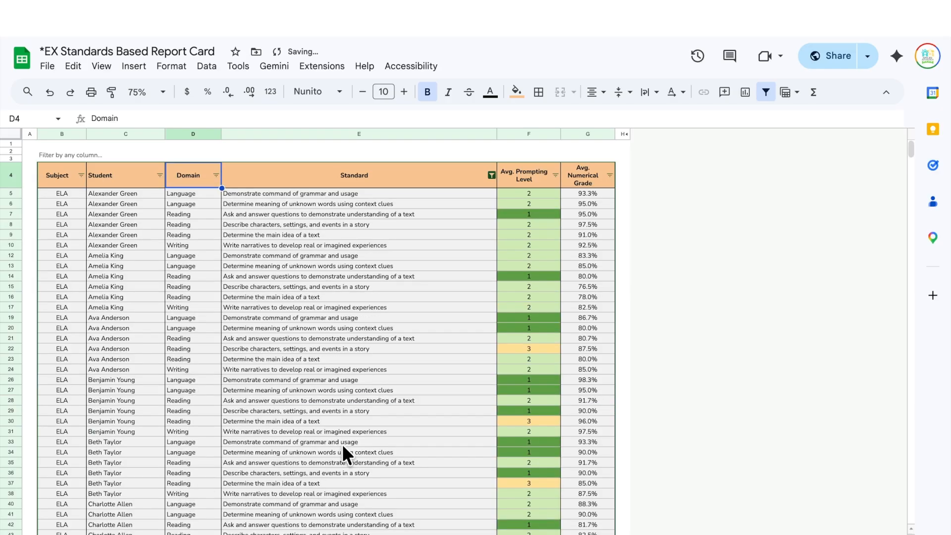
{"action": "left_click", "coordinate": [488, 174]}
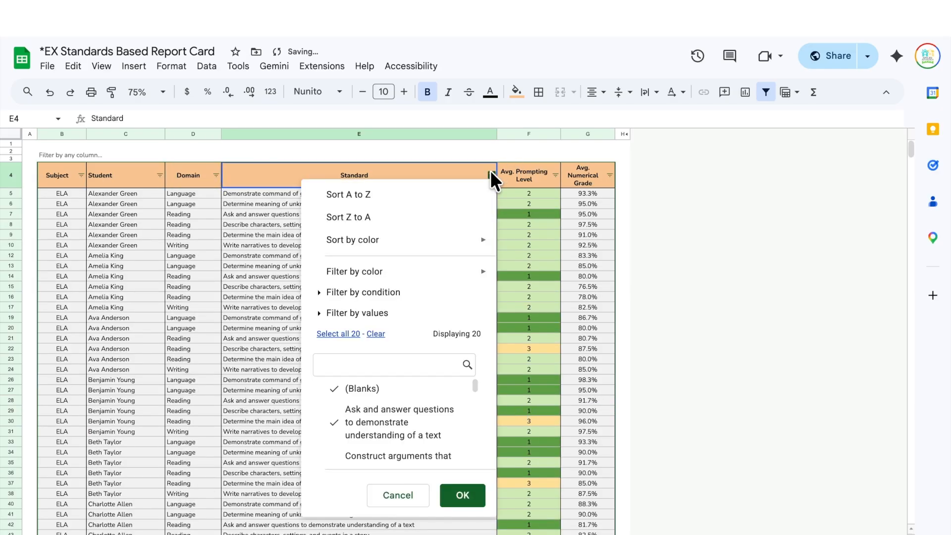
{"action": "left_click", "coordinate": [377, 334]}
{"action": "left_click", "coordinate": [338, 334]}
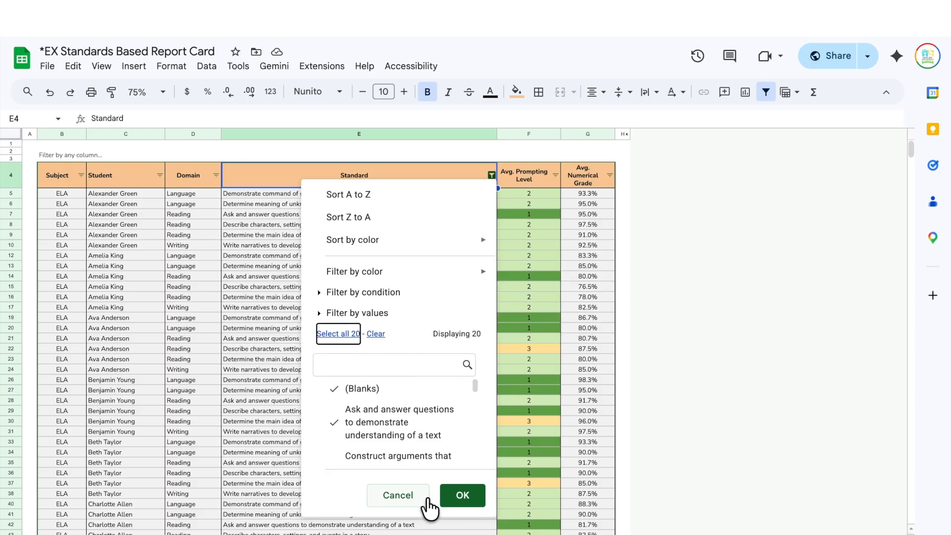
{"action": "left_click", "coordinate": [458, 495]}
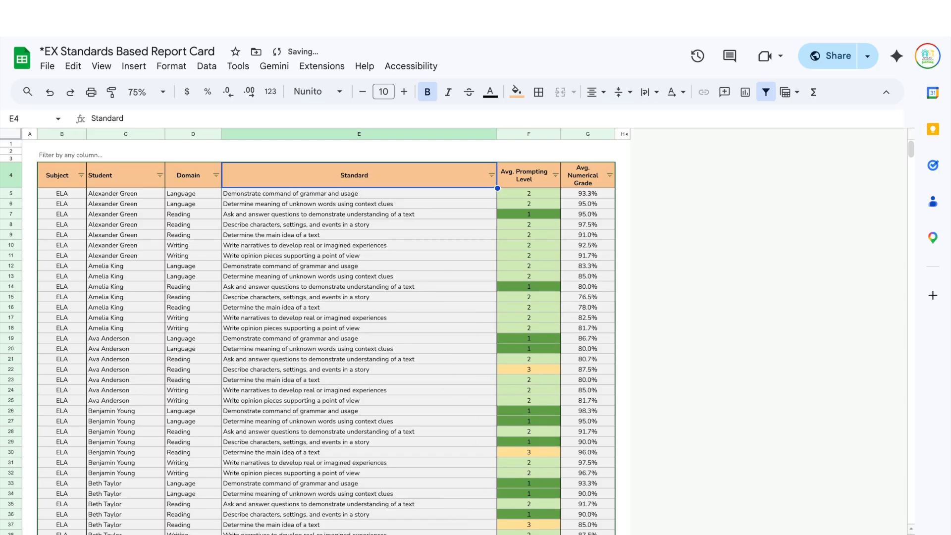
{"action": "left_click", "coordinate": [347, 534]}
{"action": "scroll", "coordinate": [403, 264], "scroll_direction": "up", "scroll_amount": 8}
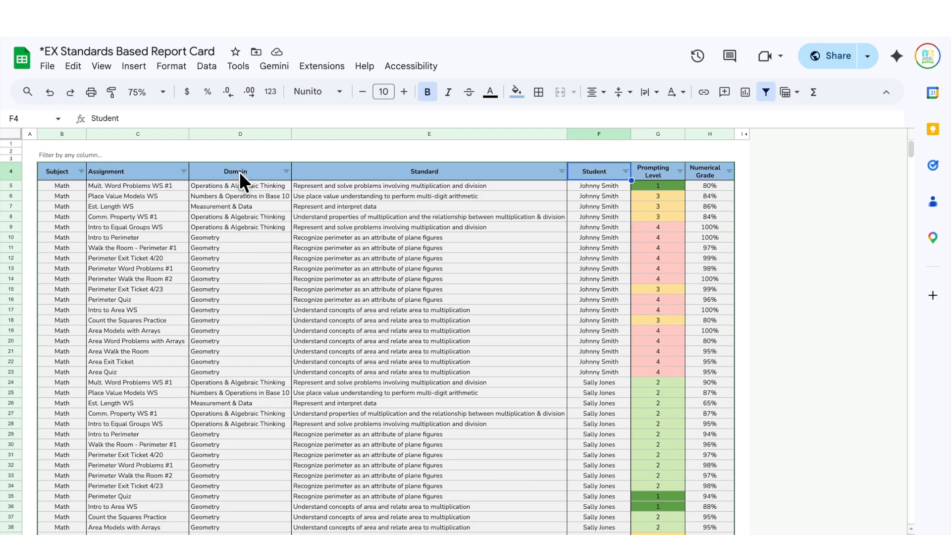
- Confirm the Domain filter with all values kept, then go to the Math sheet
{"action": "left_click", "coordinate": [285, 171]}
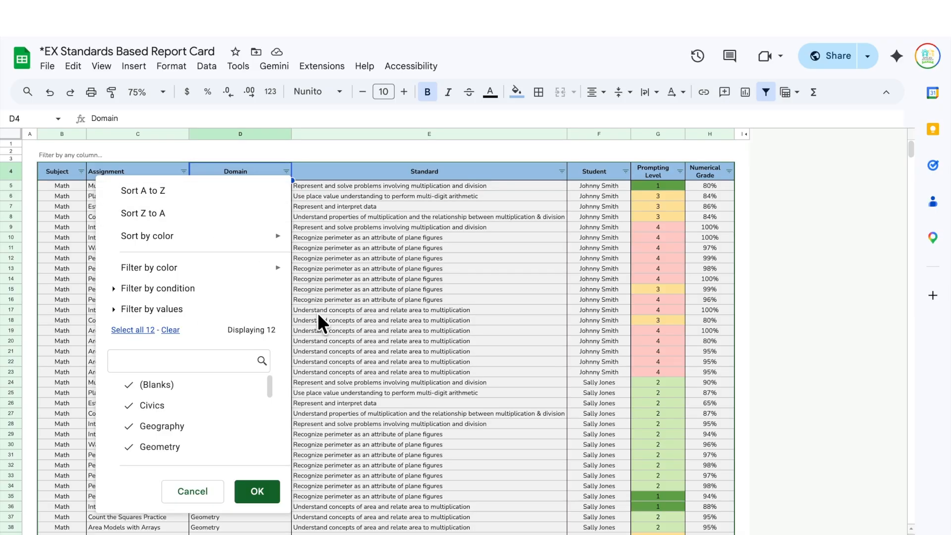
{"action": "scroll", "coordinate": [211, 408], "scroll_direction": "up", "scroll_amount": 1}
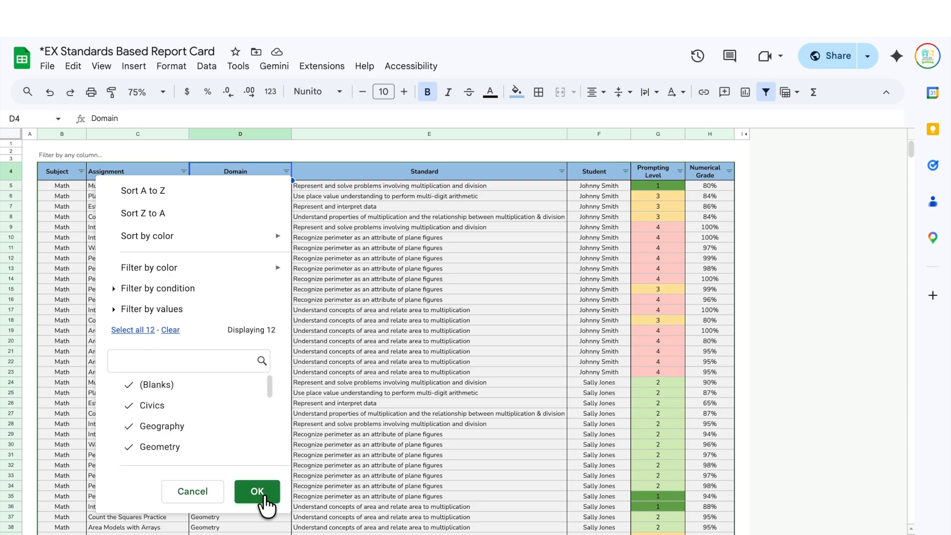
{"action": "left_click", "coordinate": [268, 495]}
{"action": "scroll", "coordinate": [516, 369], "scroll_direction": "down", "scroll_amount": 10}
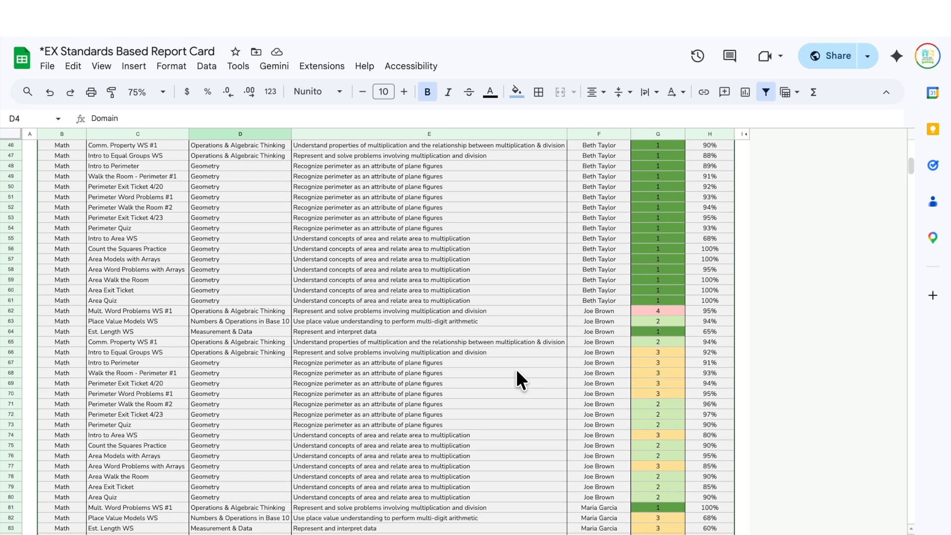
{"action": "scroll", "coordinate": [516, 370], "scroll_direction": "up", "scroll_amount": 10}
{"action": "left_click", "coordinate": [347, 534]}
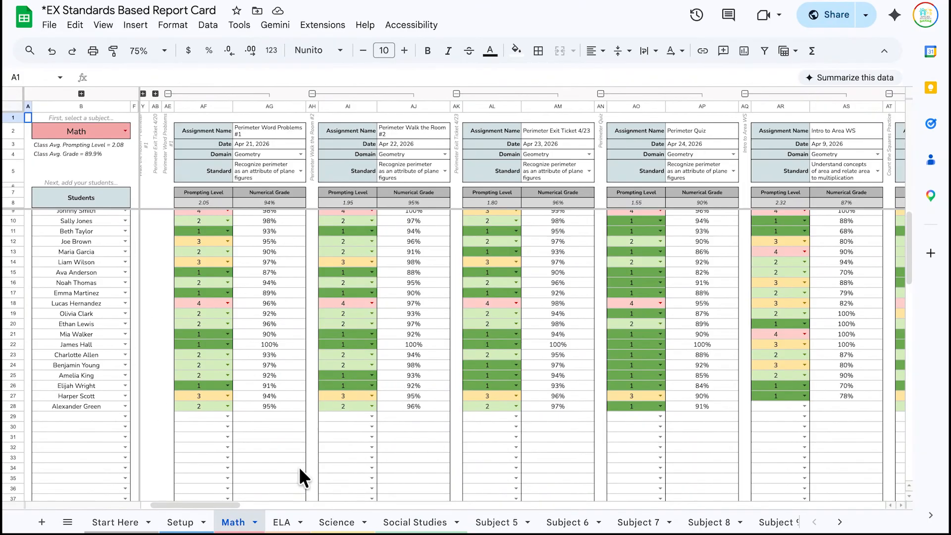
- Look through the ELA, Student Report, Assignment Database and Class Mastery Overview sheets
{"action": "left_click", "coordinate": [283, 524]}
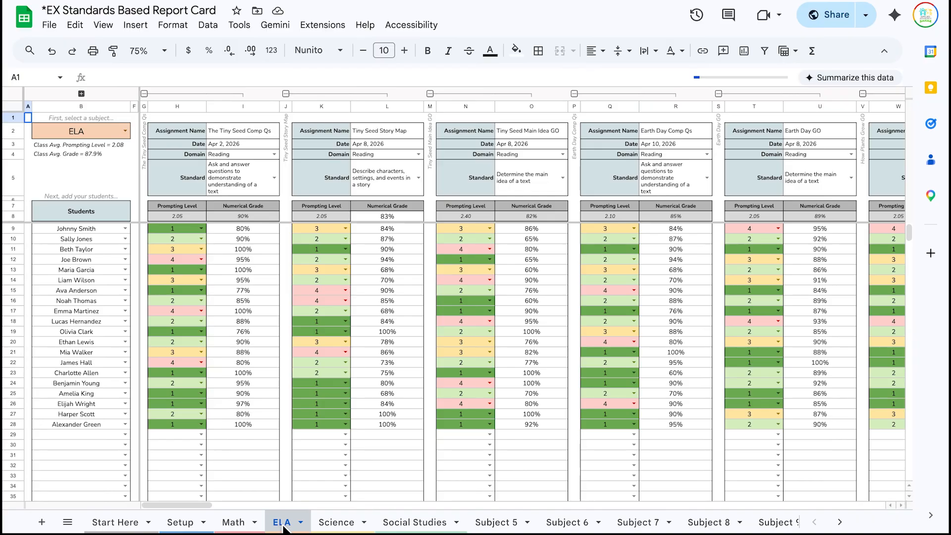
{"action": "left_click", "coordinate": [840, 523]}
{"action": "left_click", "coordinate": [839, 522]}
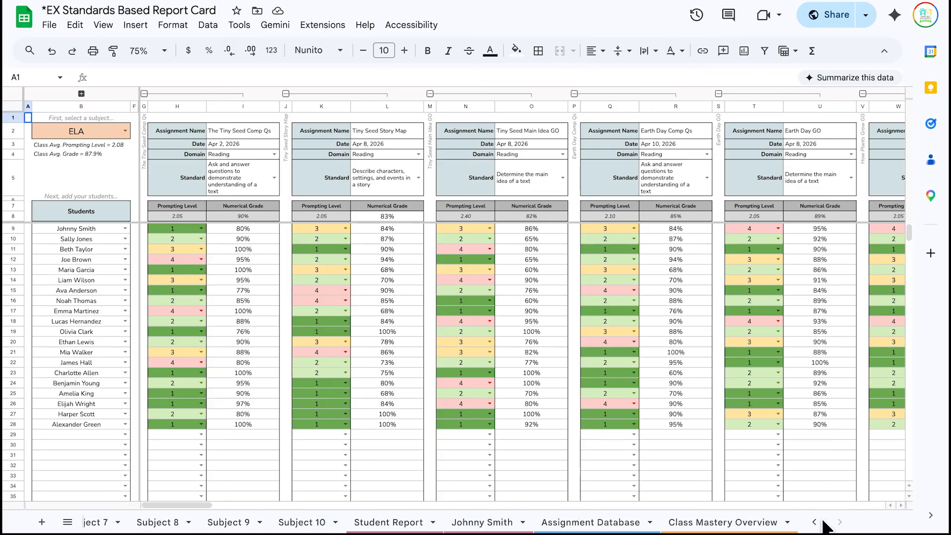
{"action": "left_click", "coordinate": [425, 522]}
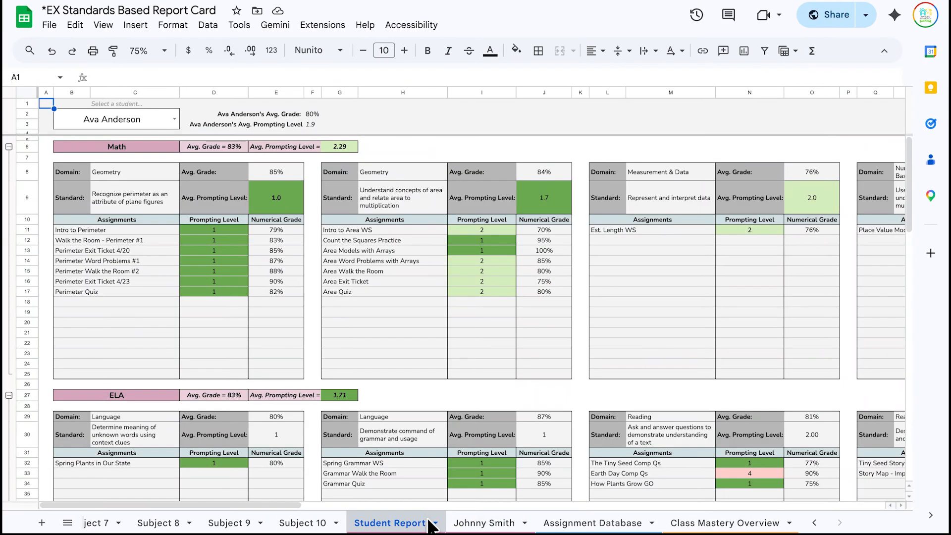
{"action": "left_click", "coordinate": [584, 527]}
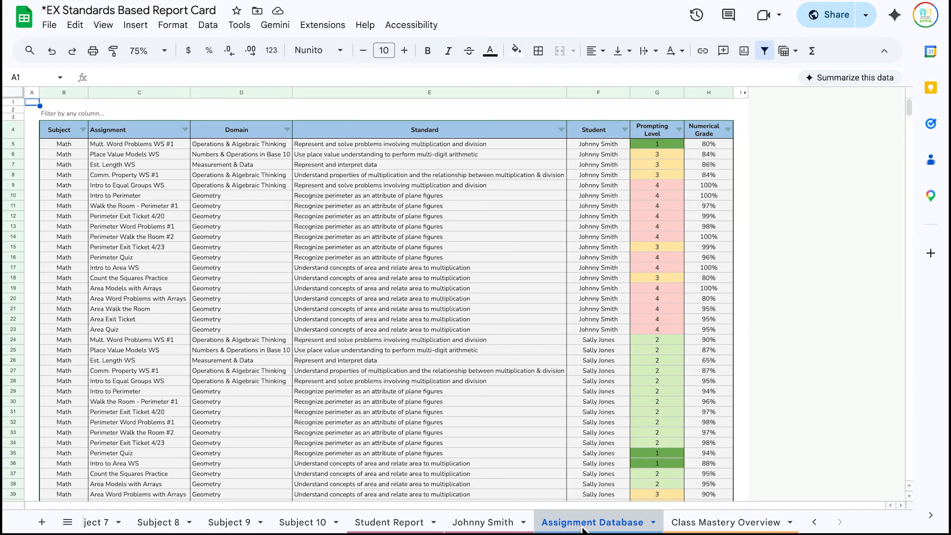
{"action": "left_click", "coordinate": [708, 522]}
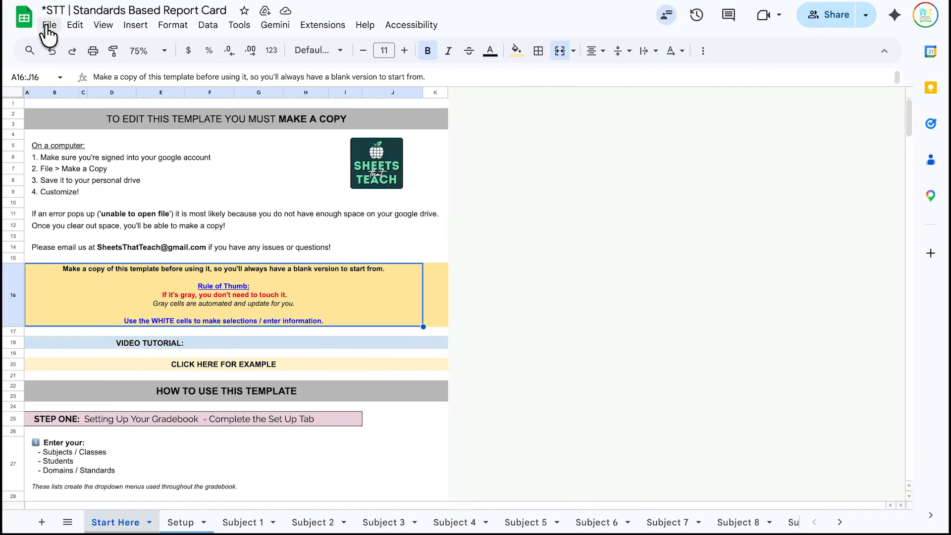
{"action": "left_click", "coordinate": [49, 25]}
- Make a copy of the spreadsheet named 'EX 25/26 SY Gradebook Temp'
{"action": "left_click", "coordinate": [79, 108]}
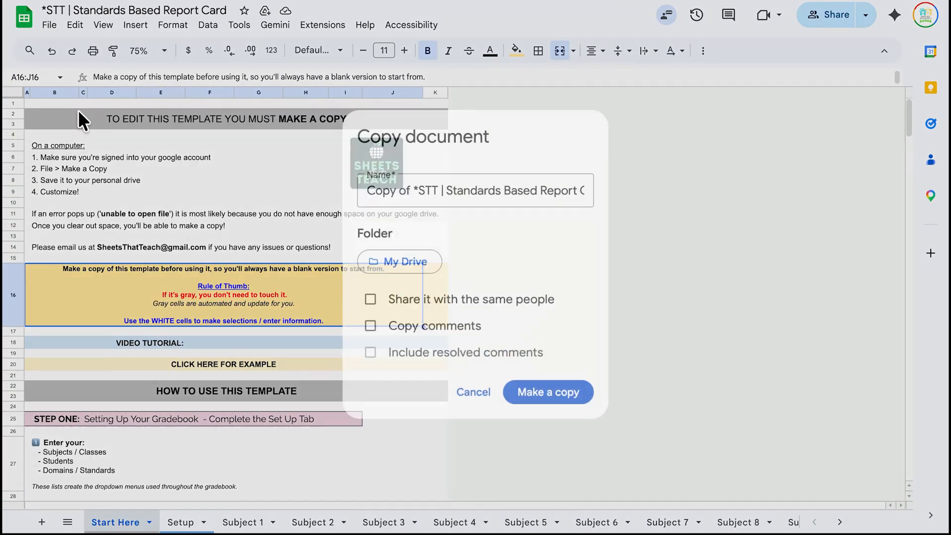
{"action": "left_click", "coordinate": [435, 185]}
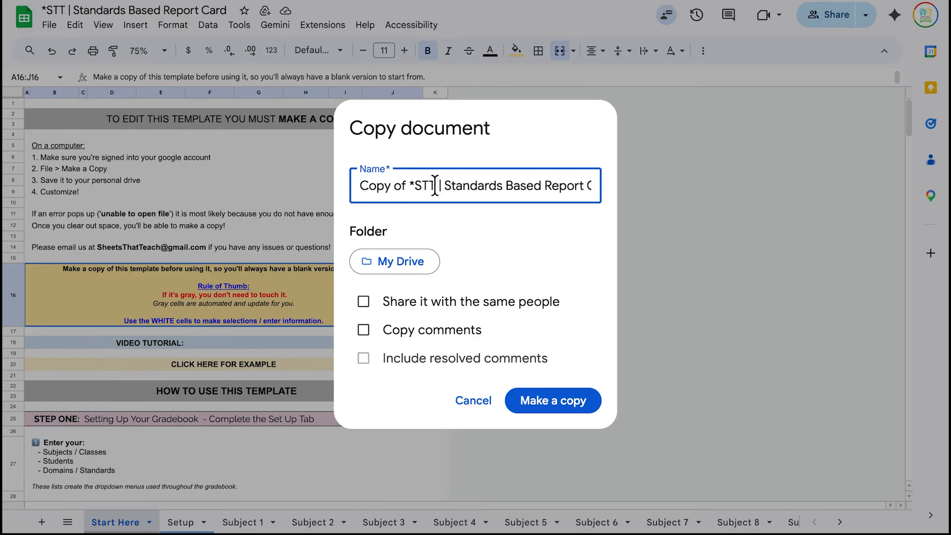
{"action": "left_click_drag", "start_coordinate": [435, 186], "coordinate": [334, 184]}
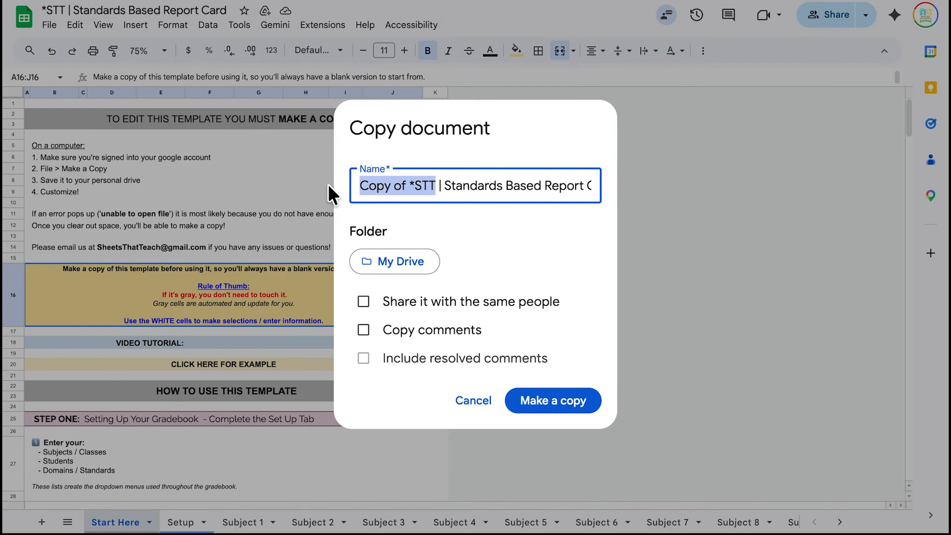
{"action": "type", "text": "EX 25/26 SY Gradebook Temp"}
{"action": "key", "text": "shift+End"}
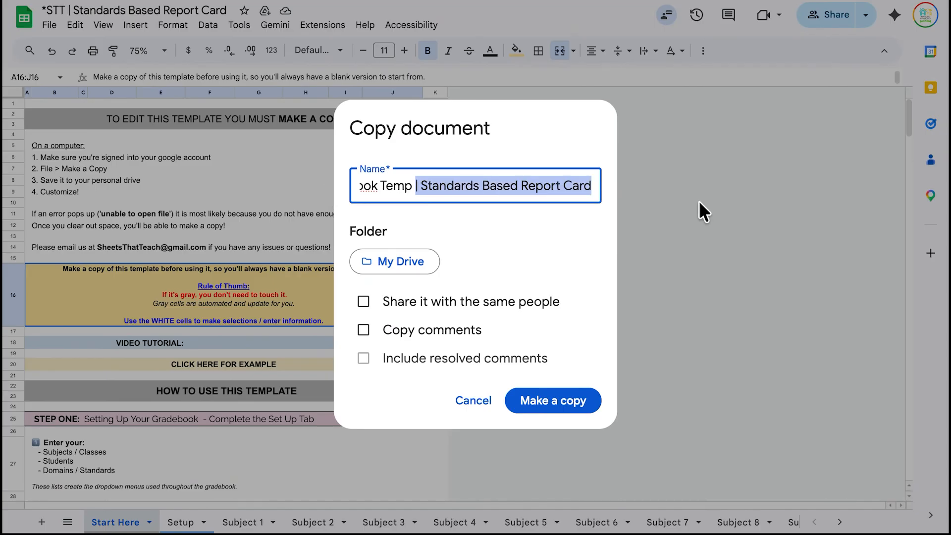
{"action": "key", "text": "Delete"}
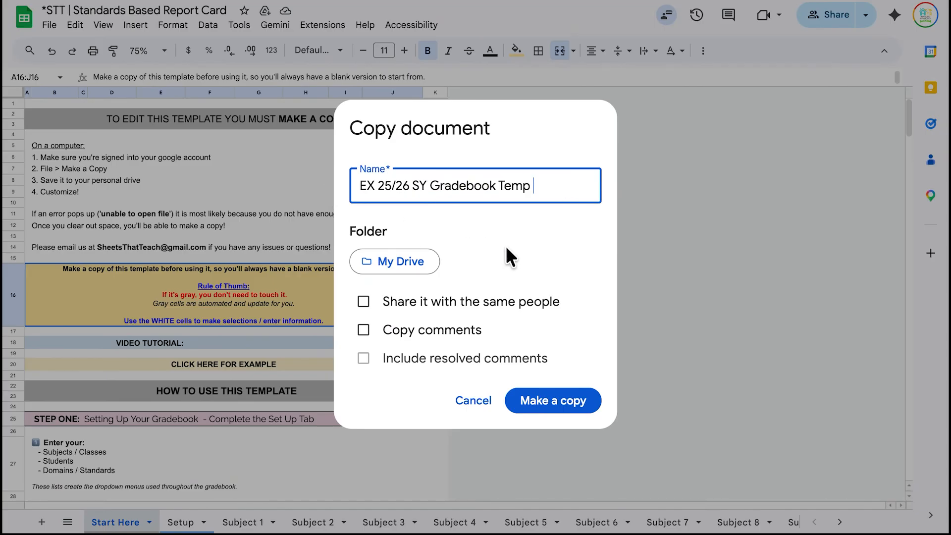
{"action": "left_click", "coordinate": [555, 405]}
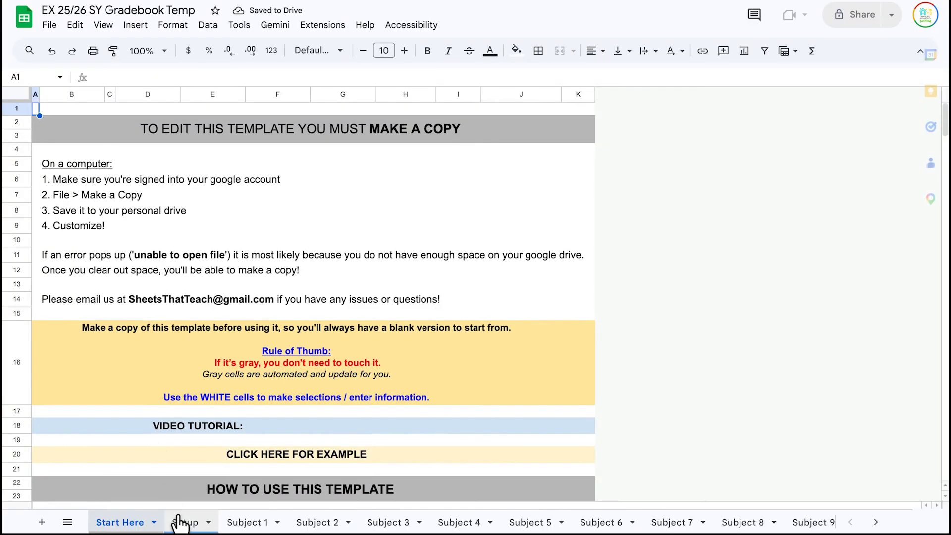
{"action": "left_click", "coordinate": [183, 521]}
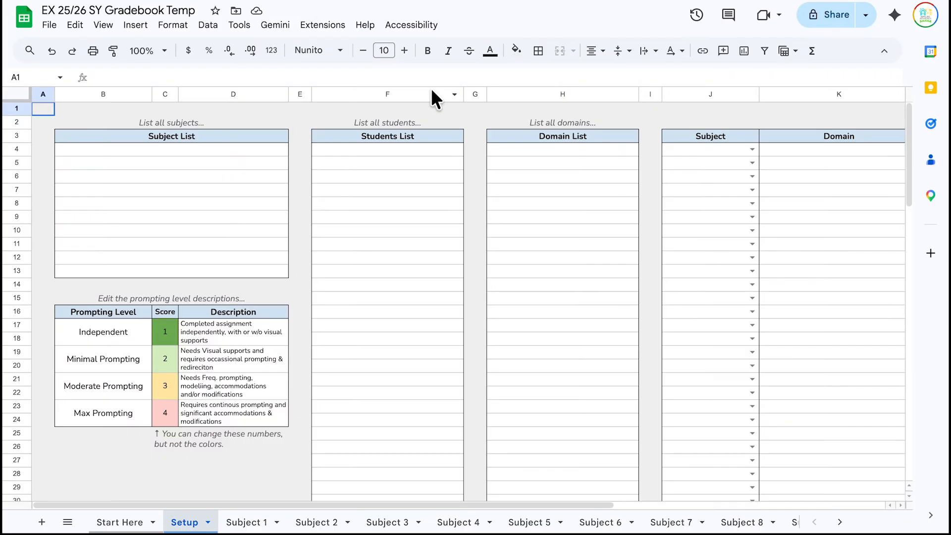
- Enter Math, ELA, Science and Social Studies into Subject List cells B4:B7
{"action": "left_click", "coordinate": [116, 147]}
{"action": "type", "text": "Math"}
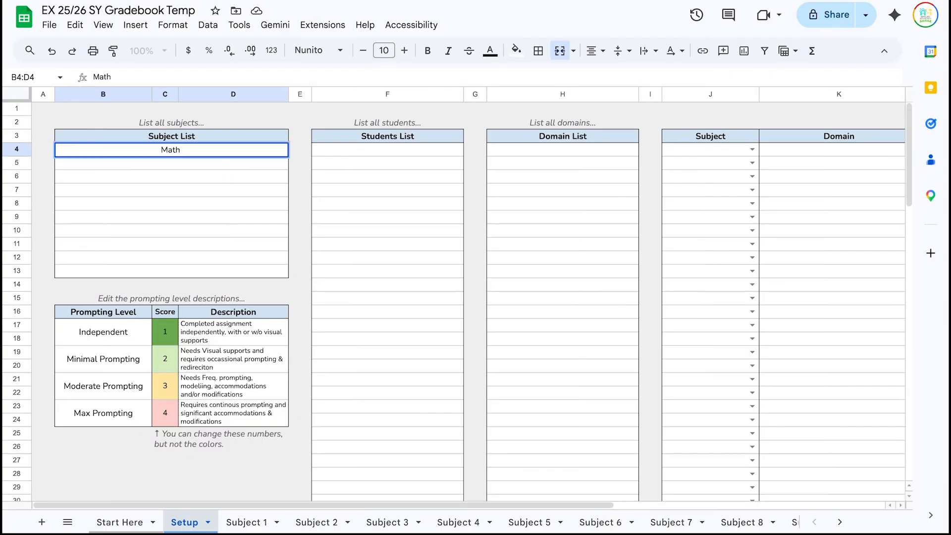
{"action": "key", "text": "Return"}
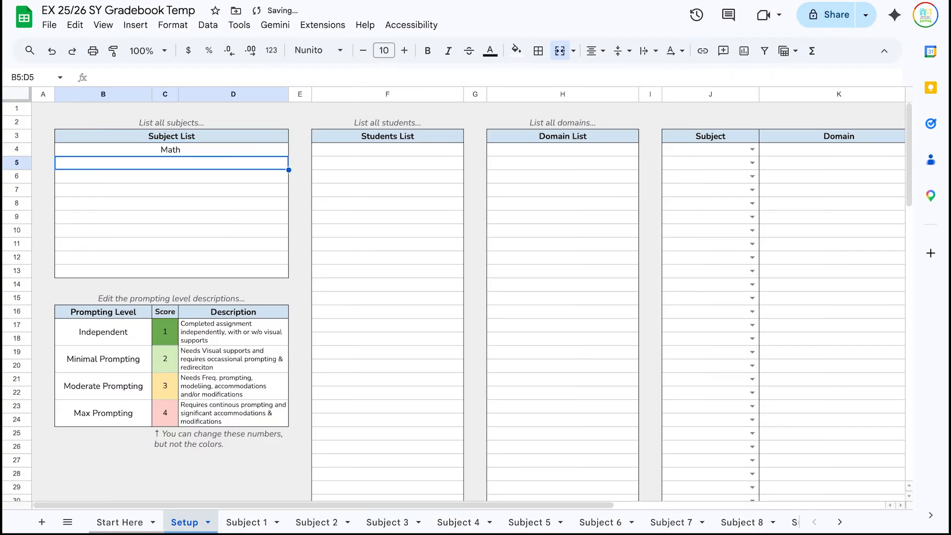
{"action": "type", "text": "ELA"}
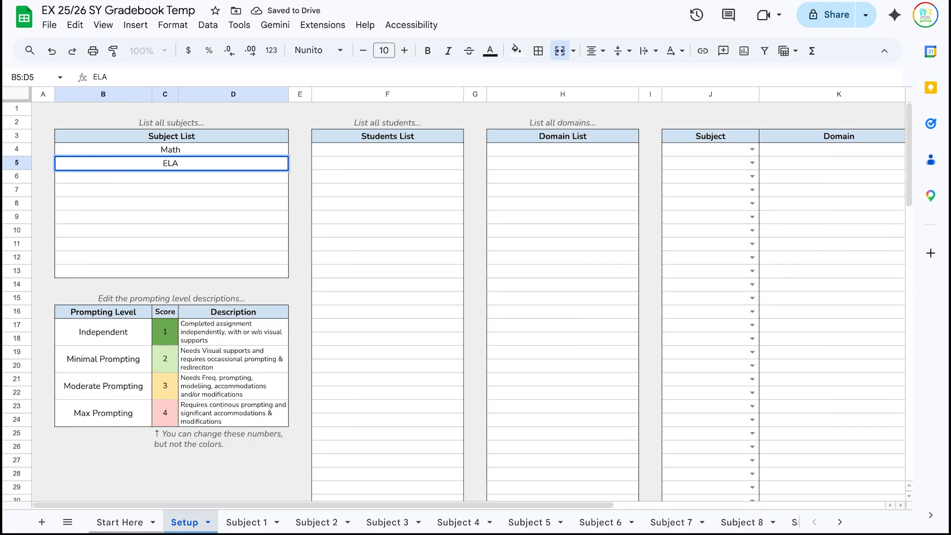
{"action": "key", "text": "Return"}
{"action": "type", "text": "Science"}
{"action": "key", "text": "Return"}
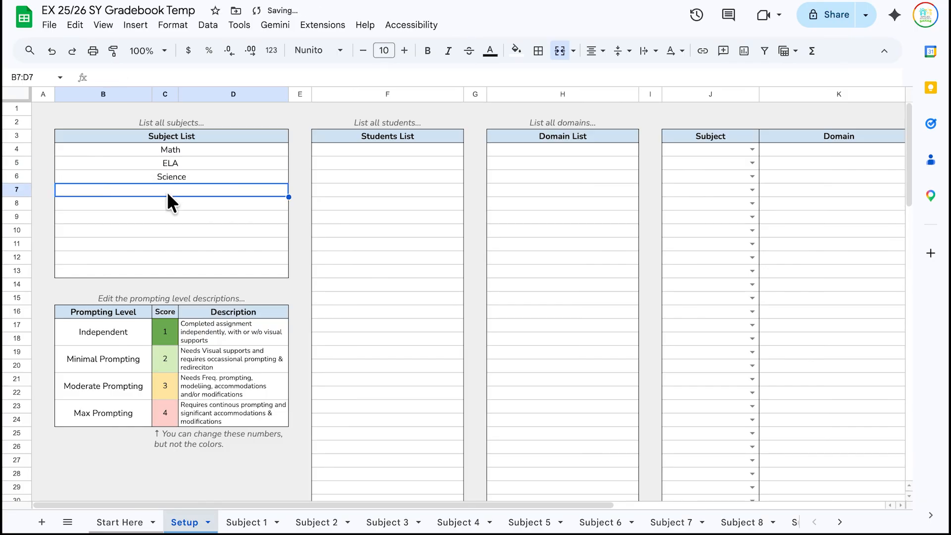
{"action": "type", "text": "Social "}
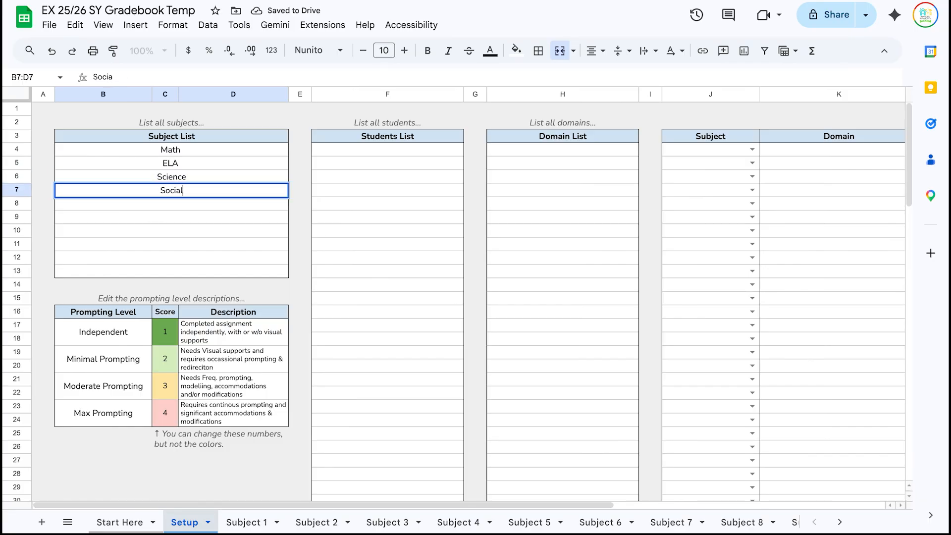
{"action": "type", "text": "Studies"}
{"action": "left_click", "coordinate": [367, 179]}
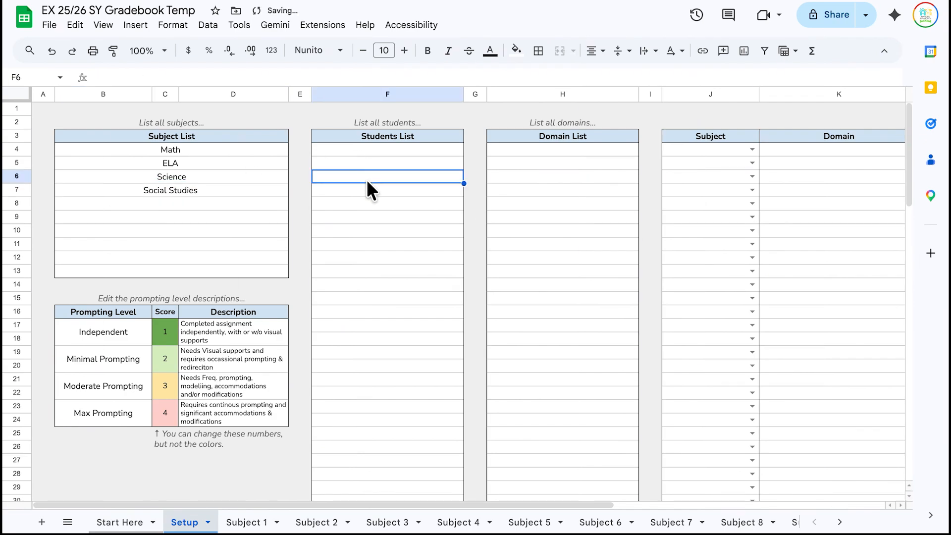
{"action": "left_click", "coordinate": [374, 145]}
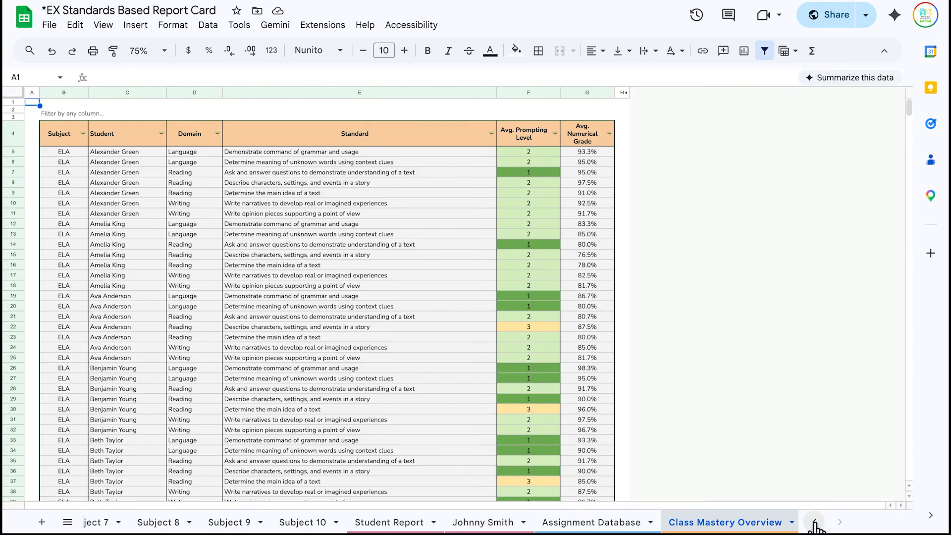
- Copy the twelve student names from the example's Setup sheet into the new gradebook
{"action": "left_click", "coordinate": [815, 522]}
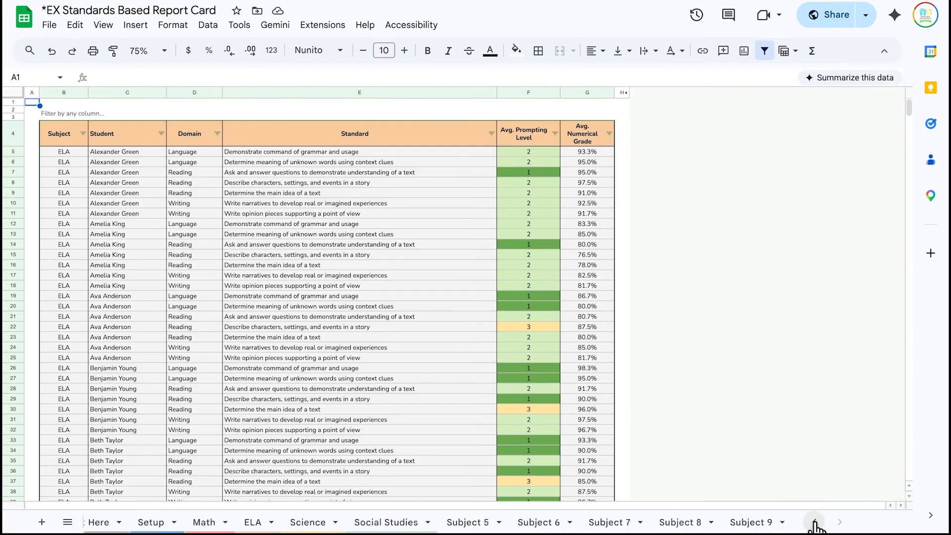
{"action": "left_click", "coordinate": [814, 522]}
{"action": "left_click", "coordinate": [179, 522]}
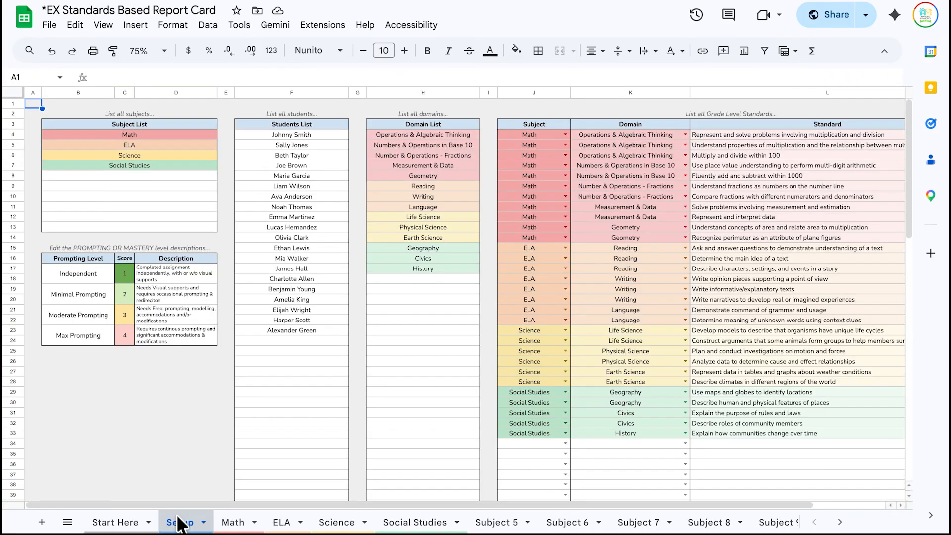
{"action": "left_click", "coordinate": [302, 134]}
{"action": "left_click", "coordinate": [283, 165]}
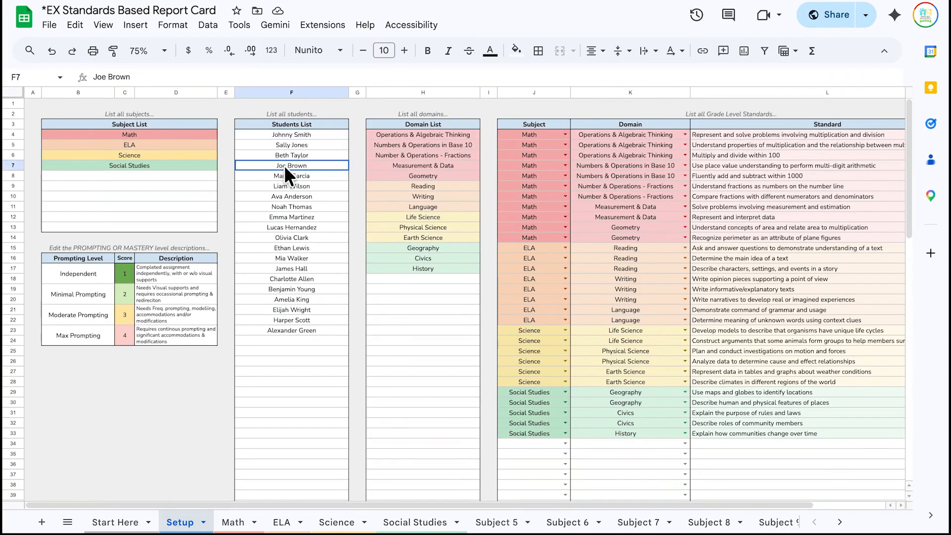
{"action": "left_click_drag", "start_coordinate": [283, 165], "coordinate": [287, 279]}
{"action": "key", "text": "ctrl+c"}
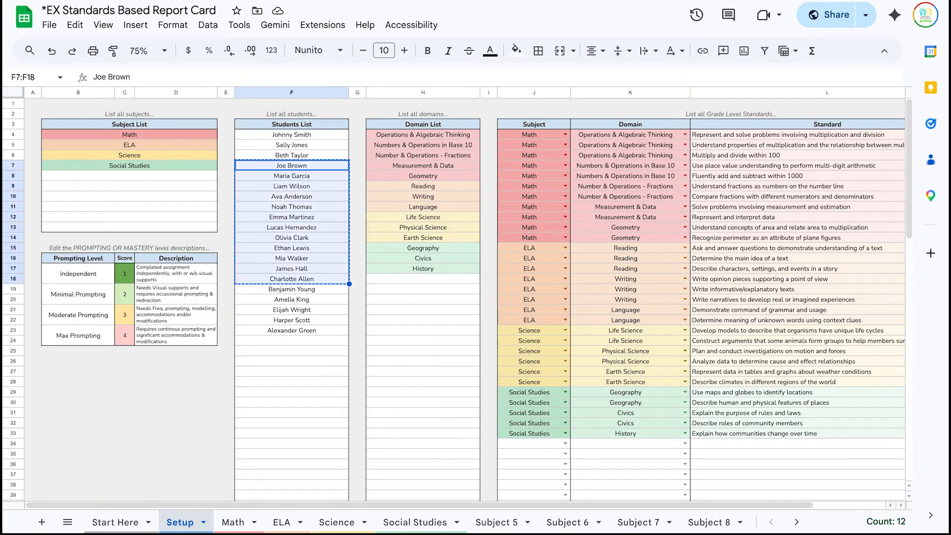
{"action": "key", "text": "ctrl+v"}
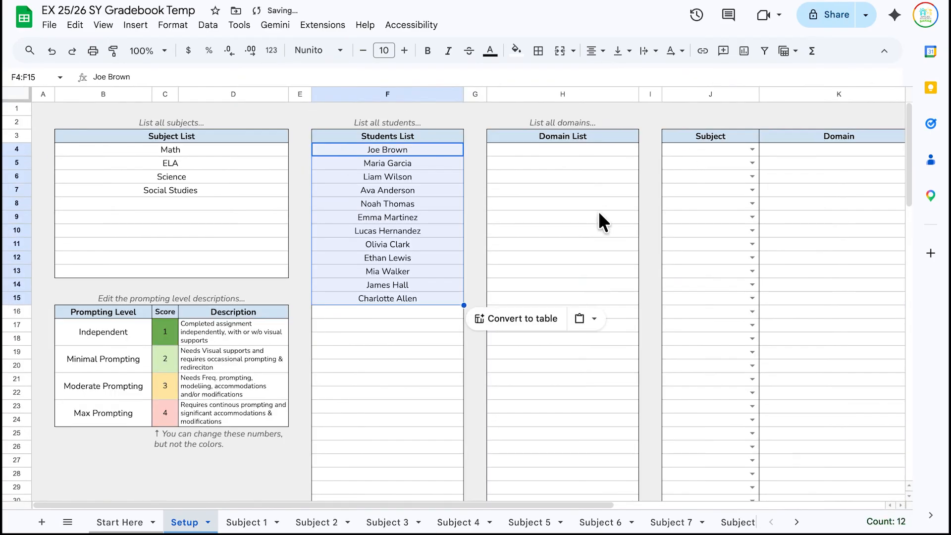
{"action": "left_click", "coordinate": [599, 214]}
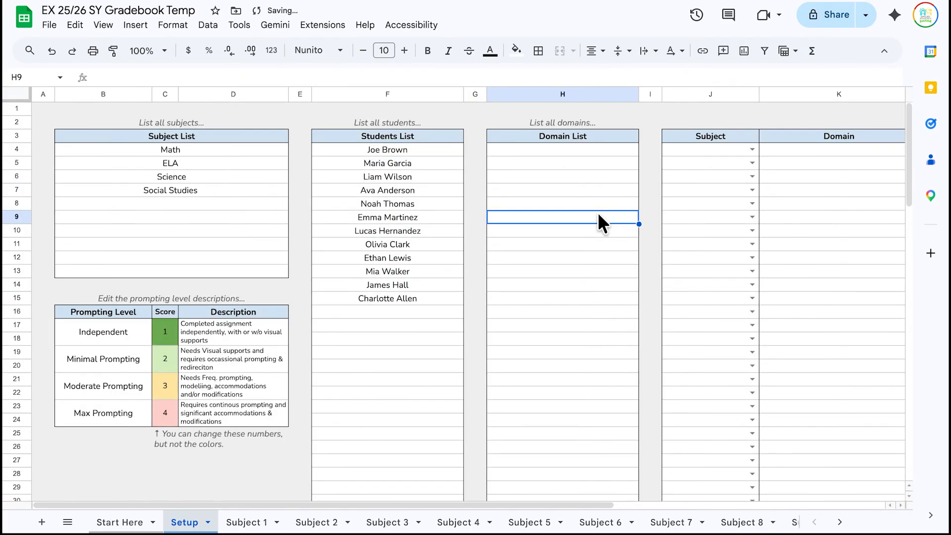
- Paste the 14 domains from the example's H4:H17 into the Domain List and remove their fill colour
{"action": "left_click", "coordinate": [584, 149]}
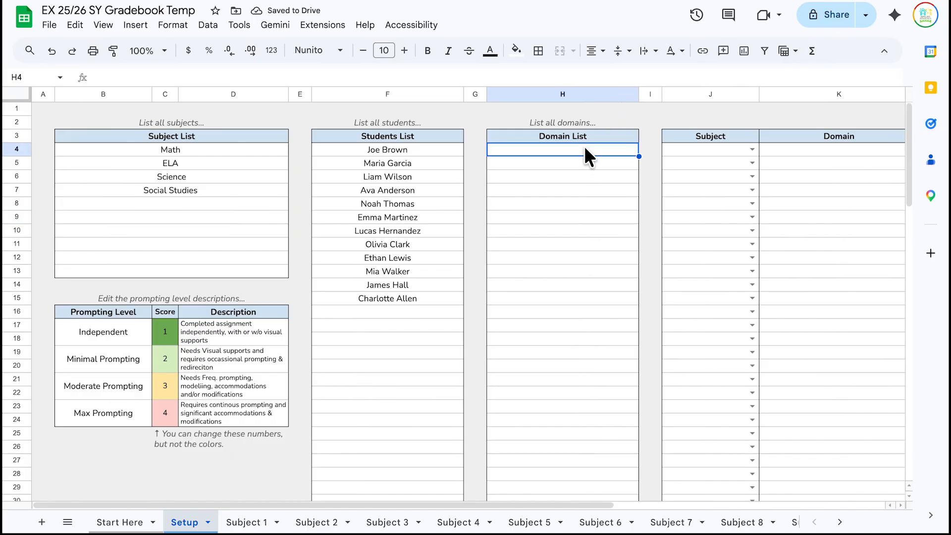
{"action": "left_click", "coordinate": [234, 147]}
{"action": "left_click", "coordinate": [552, 149]}
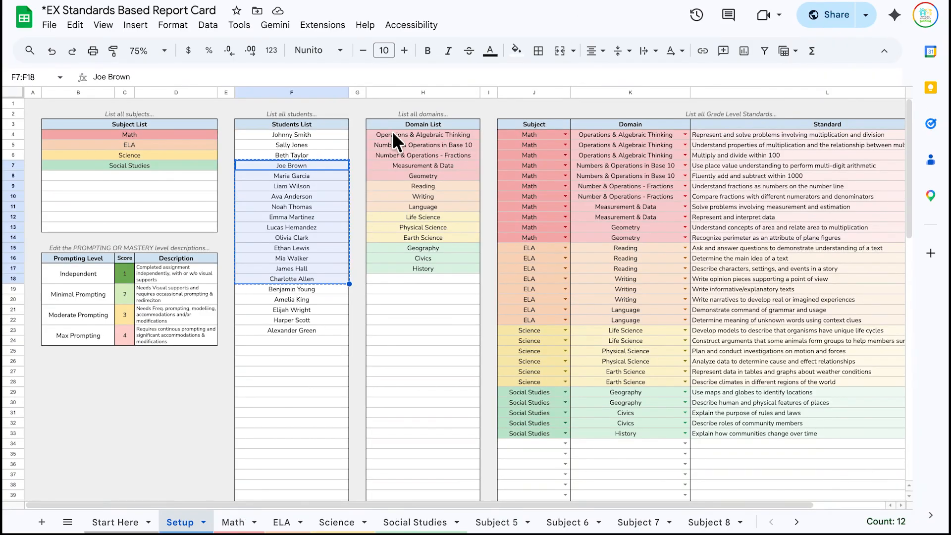
{"action": "left_click", "coordinate": [392, 134]}
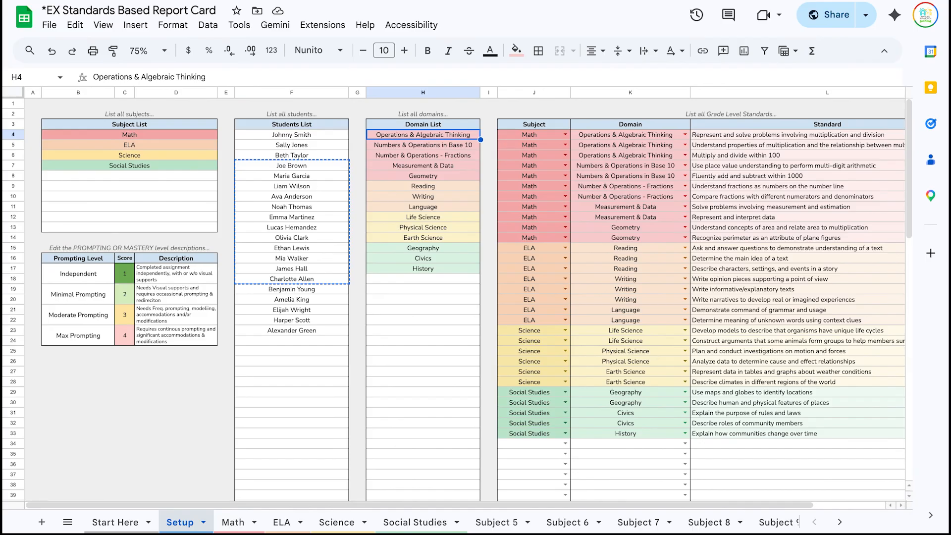
{"action": "key", "text": "shift+Down"}
{"action": "key", "text": "shift+Down"}
{"action": "key", "text": "shift+Down"}
{"action": "key", "text": "shift+Down"}
{"action": "key", "text": "shift+Down"}
{"action": "key", "text": "shift+Down"}
{"action": "key", "text": "shift+Down"}
{"action": "key", "text": "shift+Down"}
{"action": "key", "text": "shift+Down"}
{"action": "key", "text": "shift+Down"}
{"action": "key", "text": "shift+Down"}
{"action": "key", "text": "shift+Down"}
{"action": "key", "text": "shift+Down"}
{"action": "key", "text": "shift+Down"}
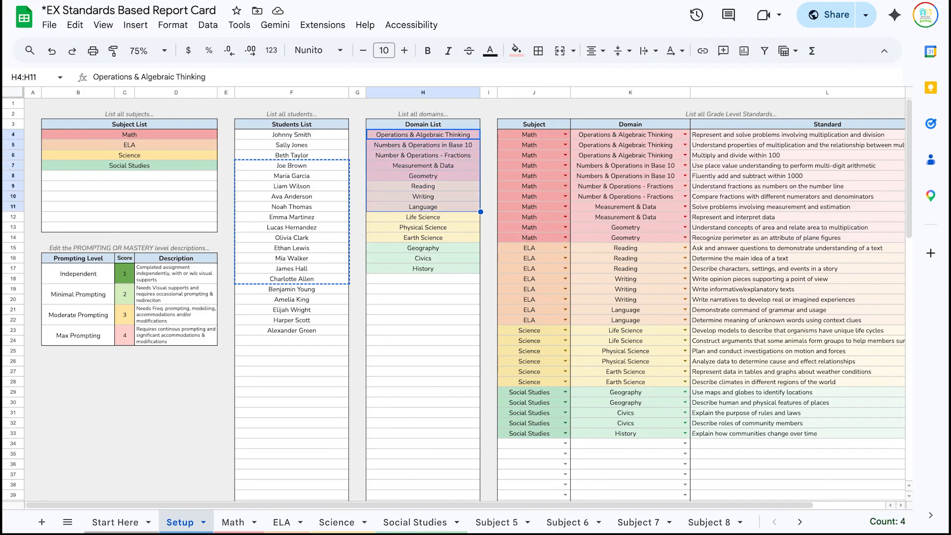
{"action": "key", "text": "shift+Up"}
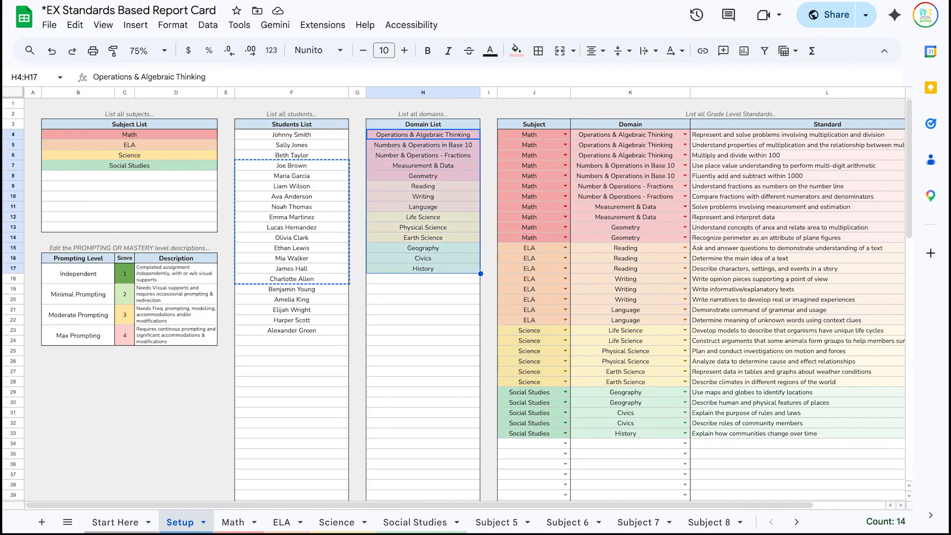
{"action": "key", "text": "ctrl+c"}
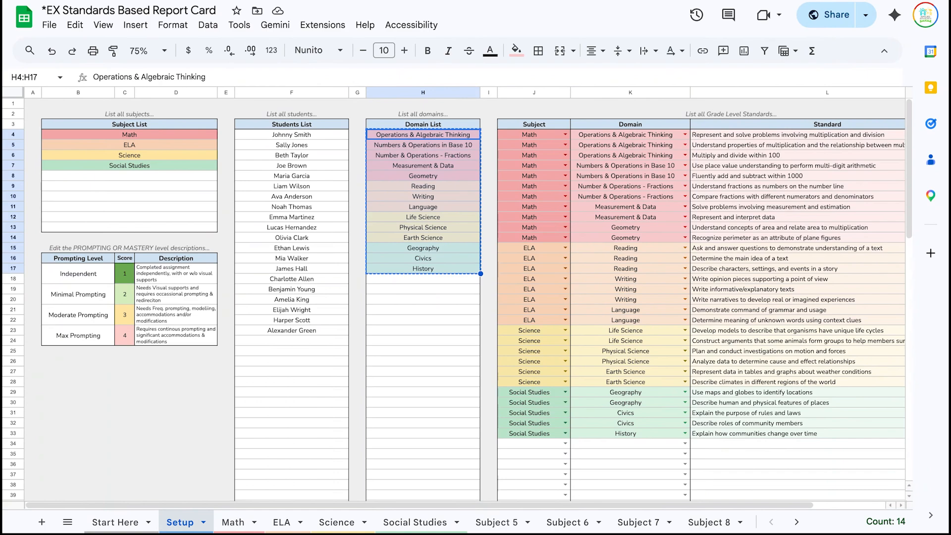
{"action": "key", "text": "ctrl+Tab"}
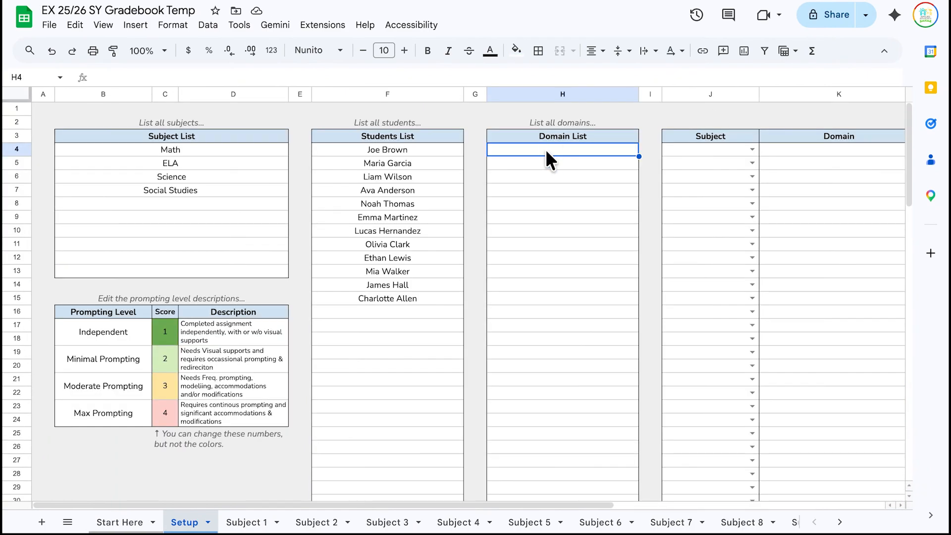
{"action": "key", "text": "ctrl+v"}
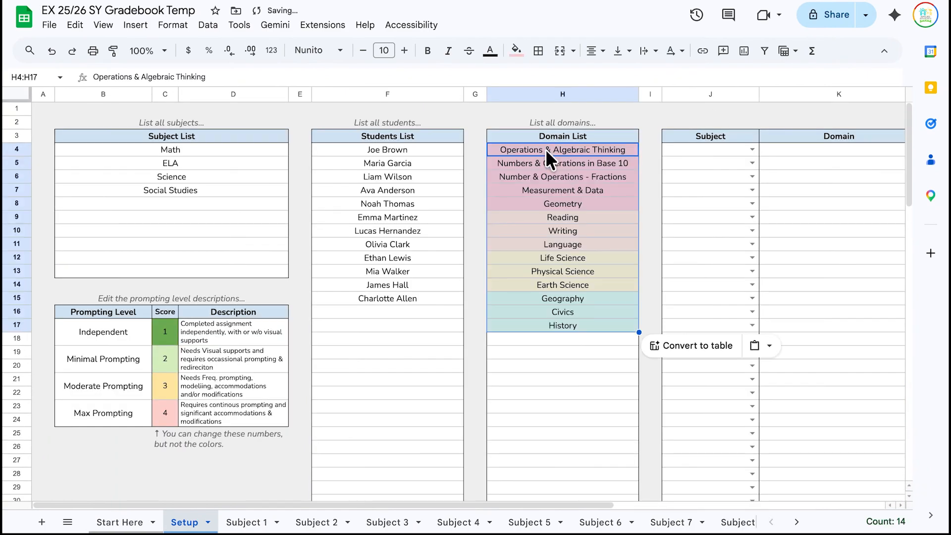
{"action": "left_click", "coordinate": [516, 50]}
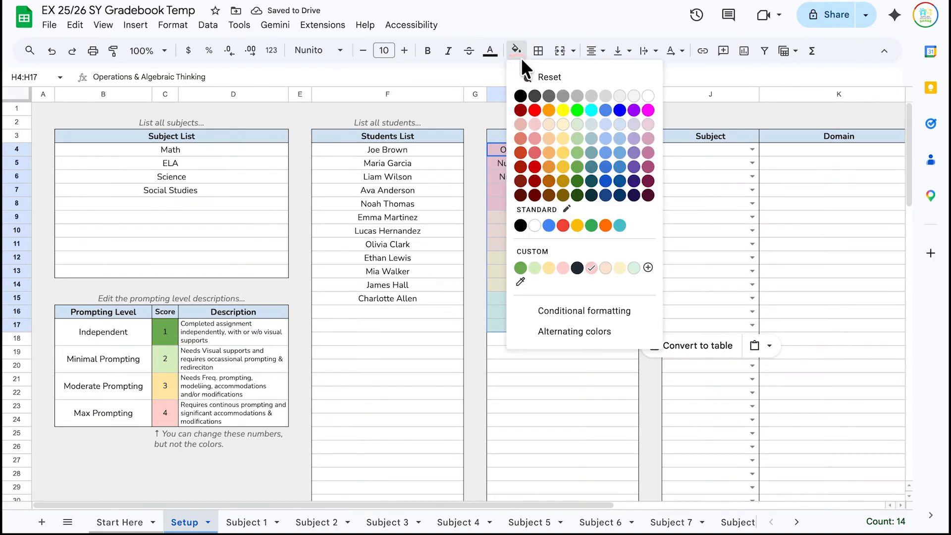
{"action": "left_click", "coordinate": [547, 77]}
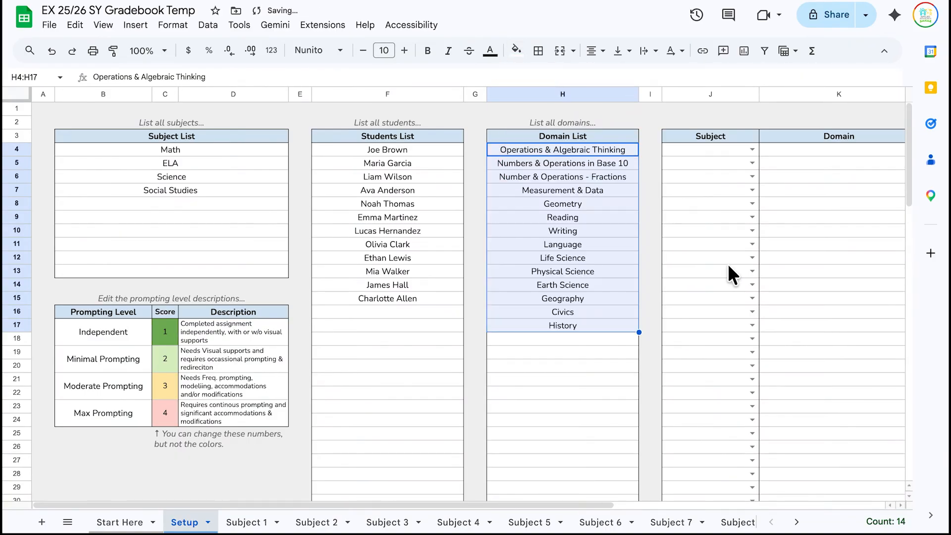
{"action": "scroll", "coordinate": [727, 264], "scroll_direction": "right", "scroll_amount": 3}
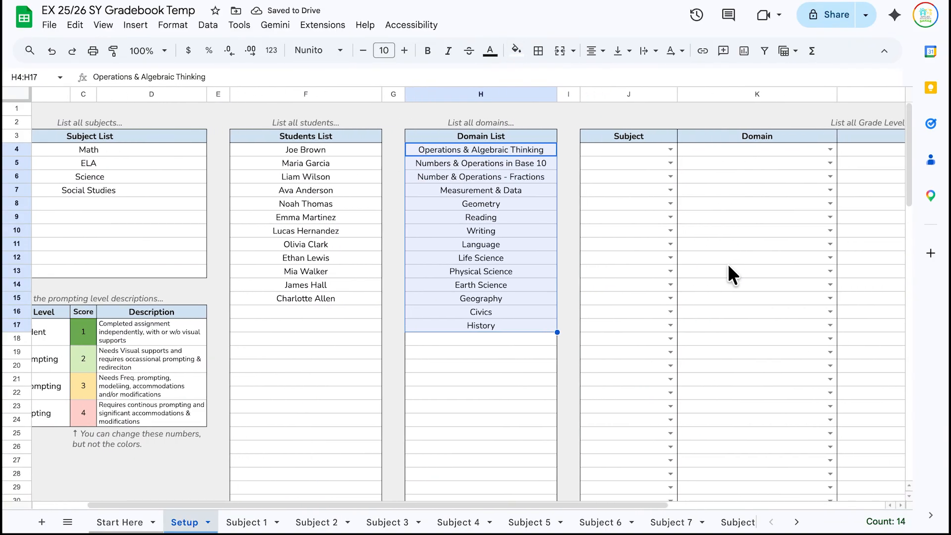
- Pick Math in the J4 dropdown and Operations & Algebraic Thinking in the K4 dropdown
{"action": "scroll", "coordinate": [727, 263], "scroll_direction": "right", "scroll_amount": 3}
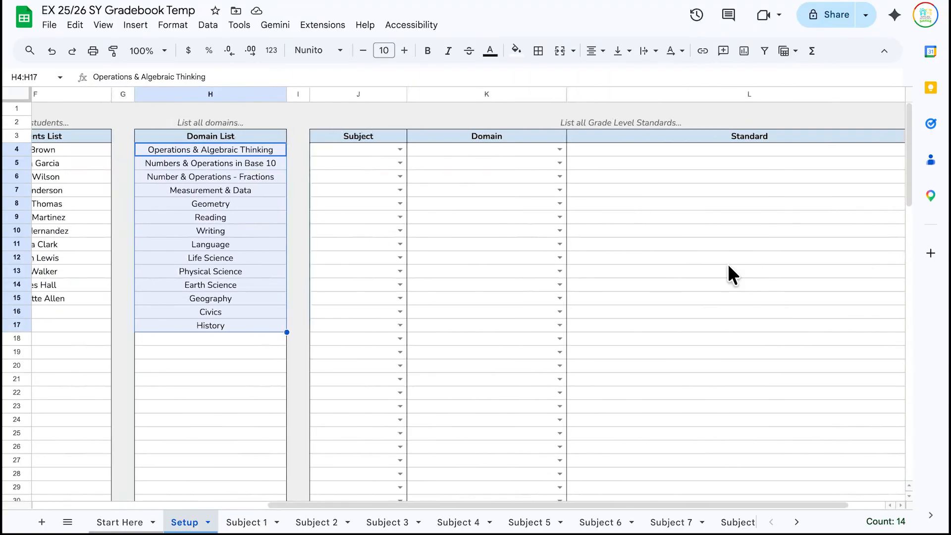
{"action": "left_click", "coordinate": [399, 150]}
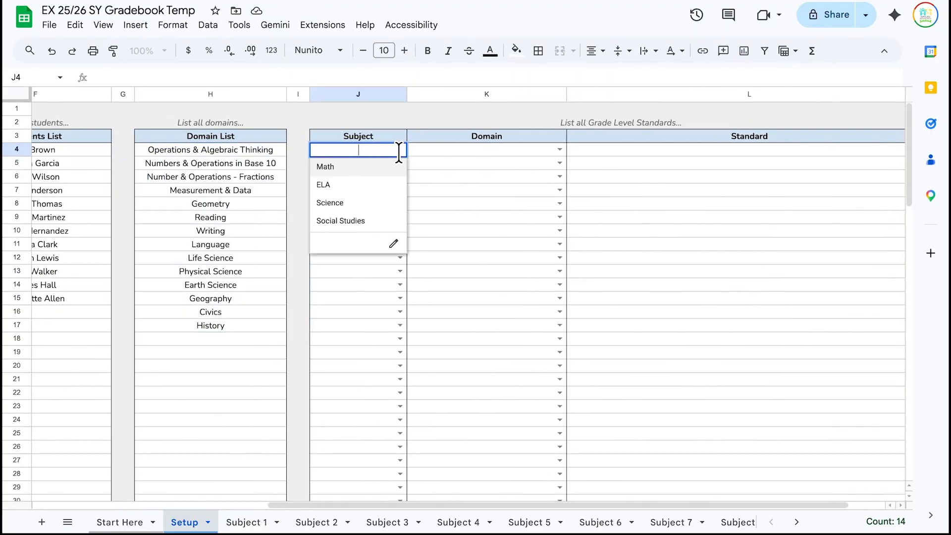
{"action": "left_click", "coordinate": [388, 168]}
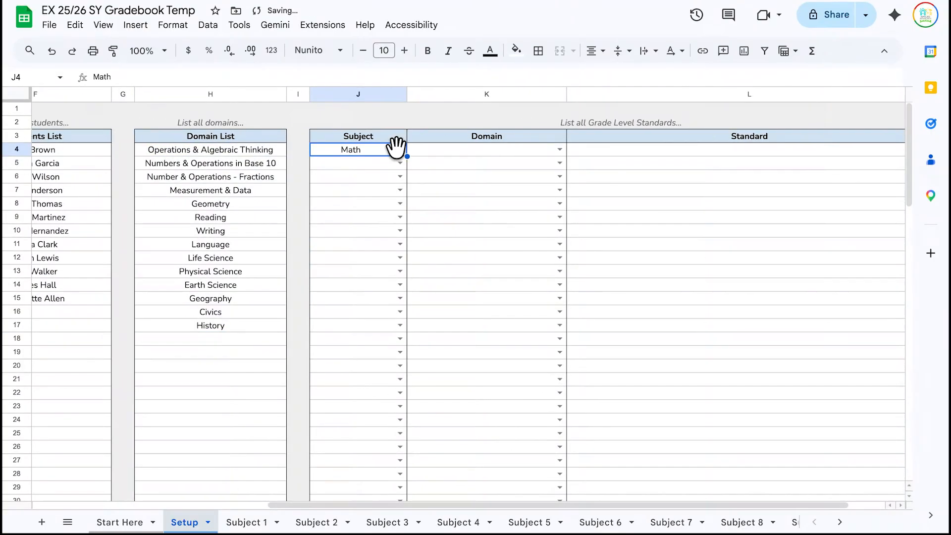
{"action": "scroll", "coordinate": [378, 248], "scroll_direction": "left", "scroll_amount": 5}
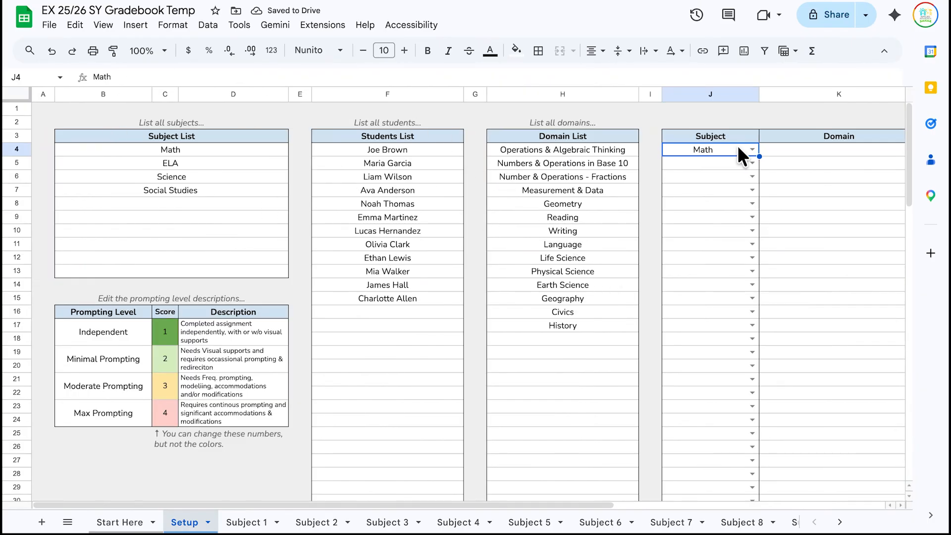
{"action": "scroll", "coordinate": [684, 186], "scroll_direction": "right", "scroll_amount": 6}
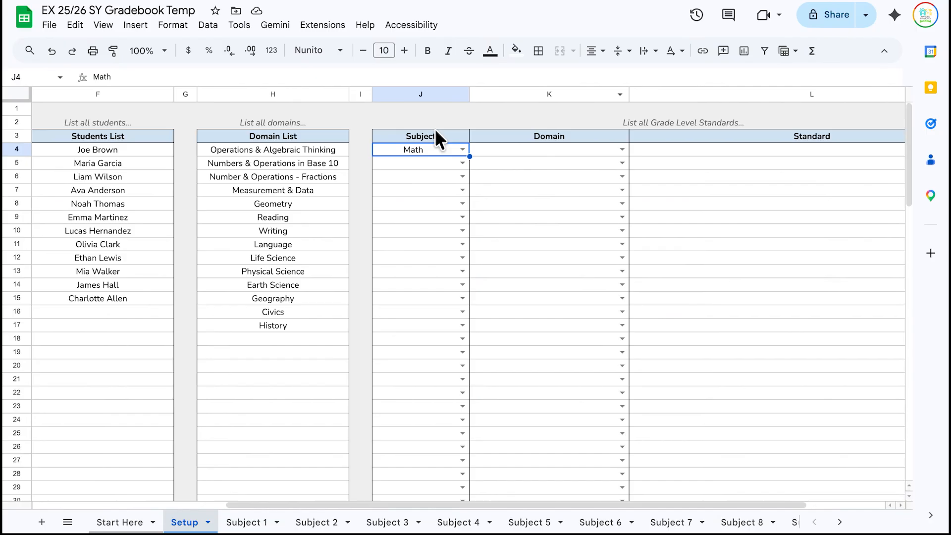
{"action": "left_click", "coordinate": [622, 149]}
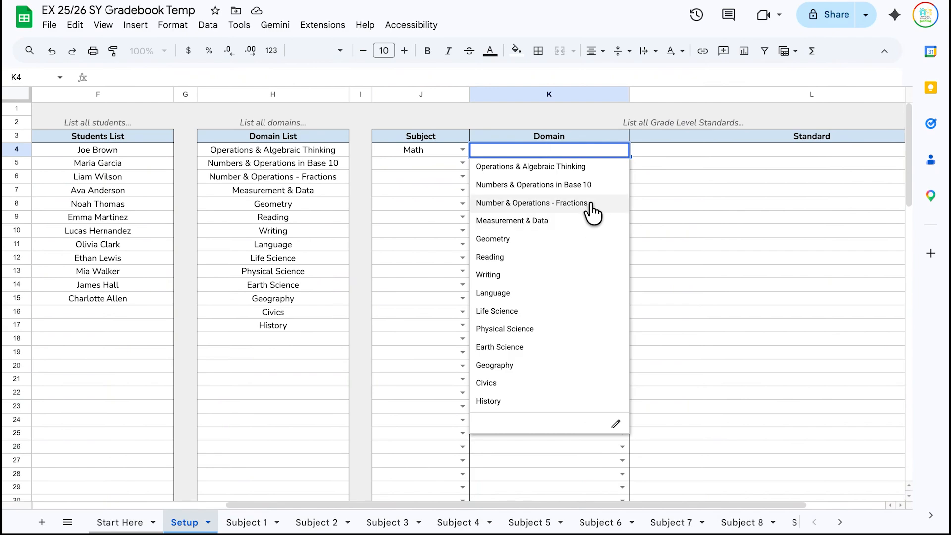
{"action": "left_click", "coordinate": [584, 168]}
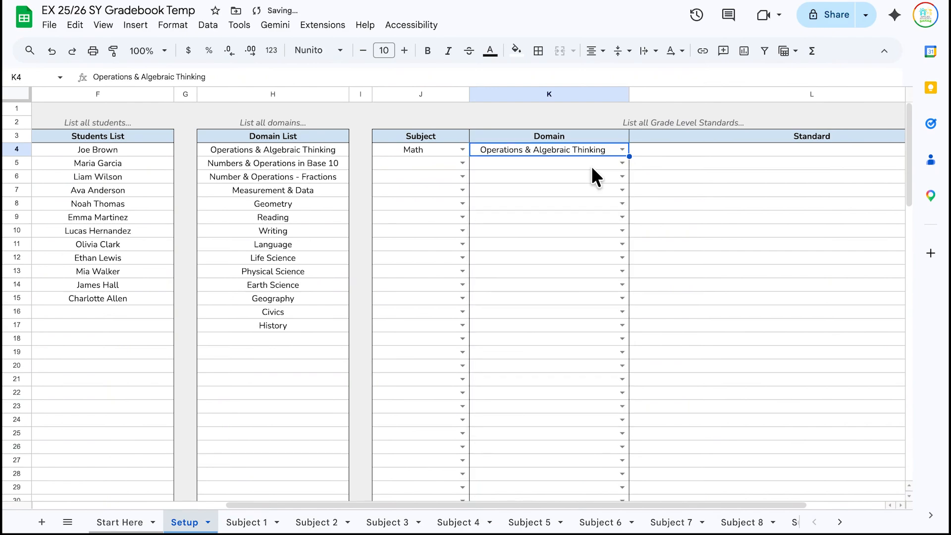
{"action": "left_click", "coordinate": [680, 149]}
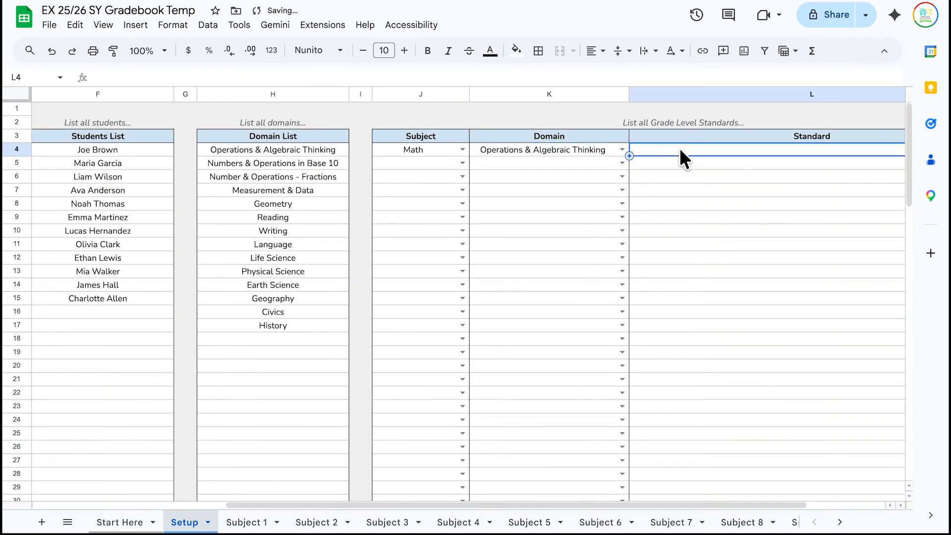
{"action": "left_click", "coordinate": [572, 150]}
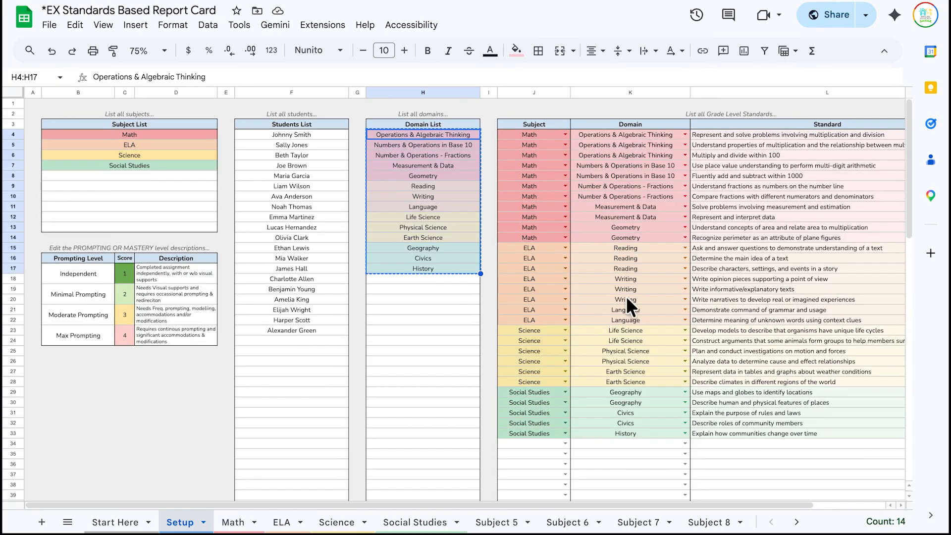
- Select the example report card's first Math domain entries starting at K4
{"action": "scroll", "coordinate": [617, 201], "scroll_direction": "right", "scroll_amount": 2}
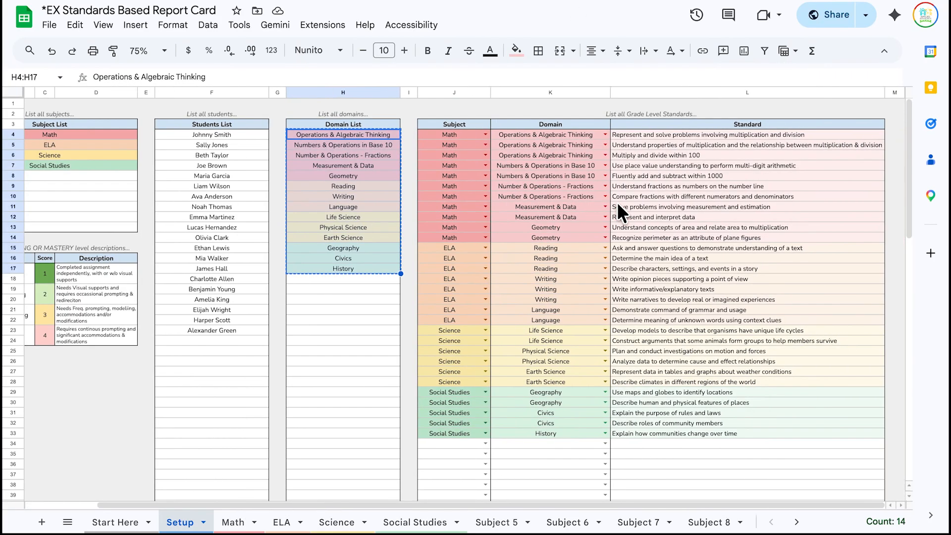
{"action": "left_click", "coordinate": [501, 134]}
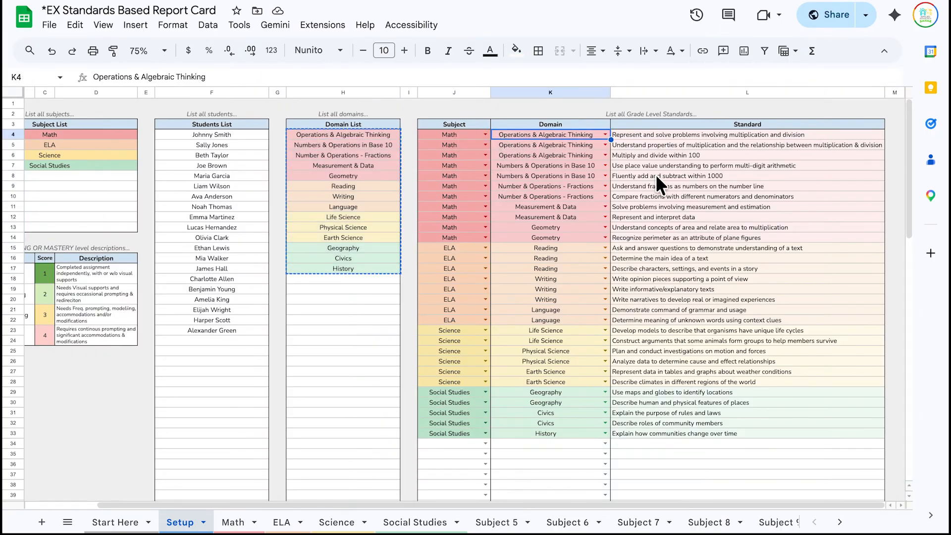
{"action": "key", "text": "shift+Down"}
{"action": "key", "text": "shift+Down"}
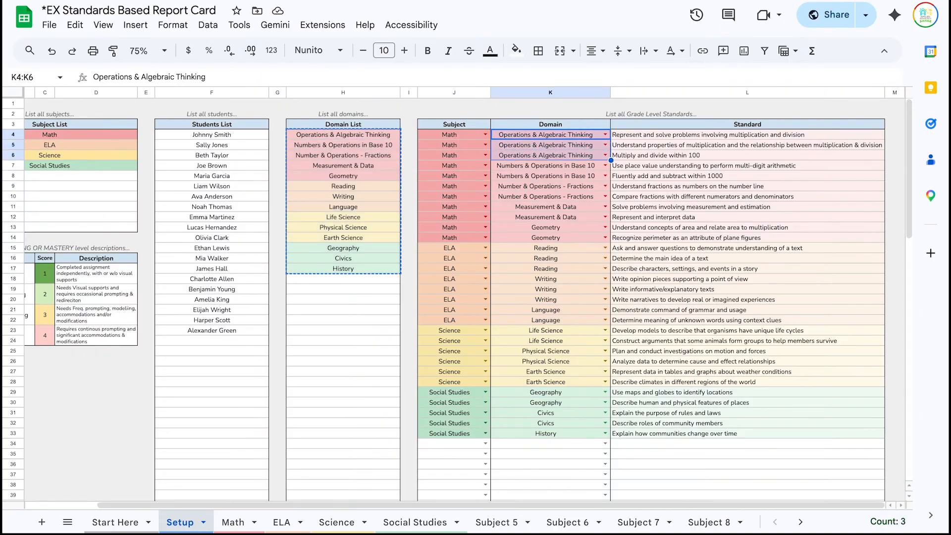
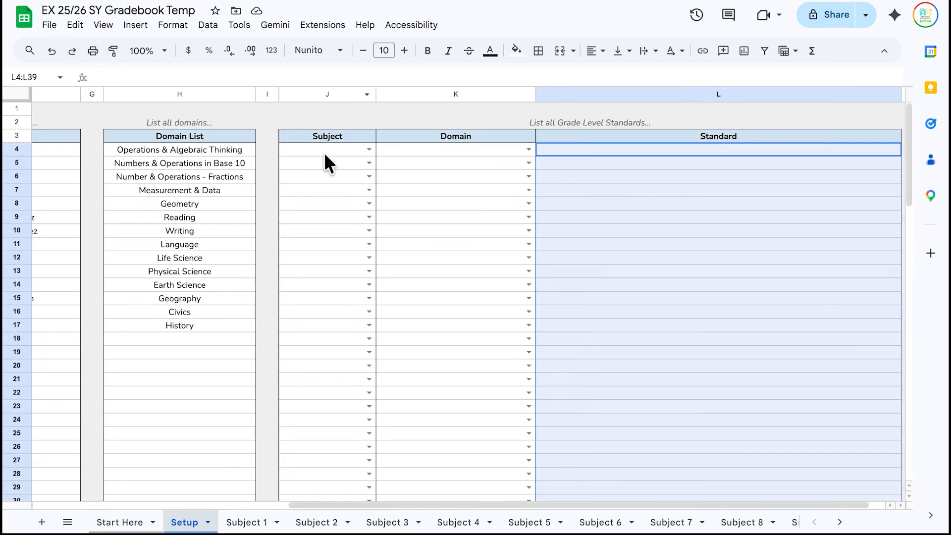
- Paste the colour-coded Subject/Domain/Standard rows into J4:L33, then select the Math subject entry
{"action": "left_click", "coordinate": [322, 148]}
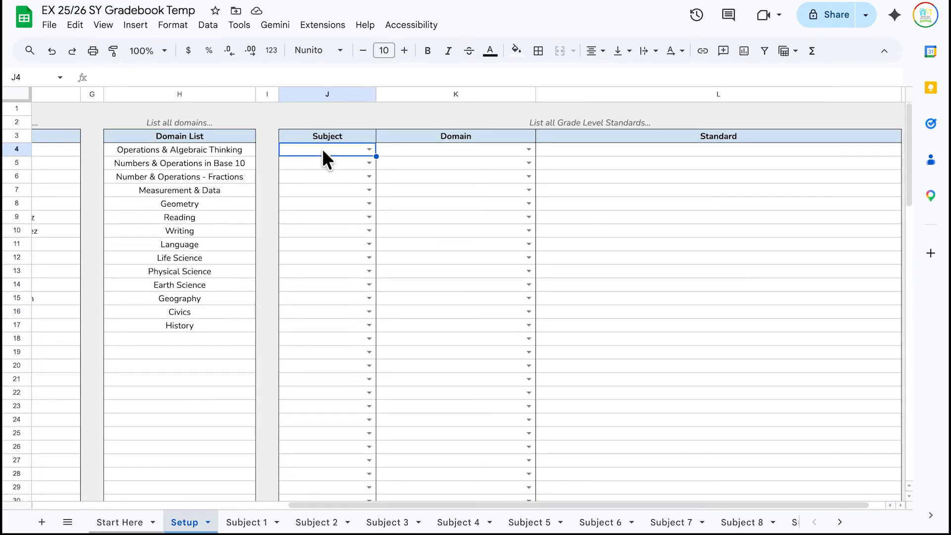
{"action": "key", "text": "ctrl+v"}
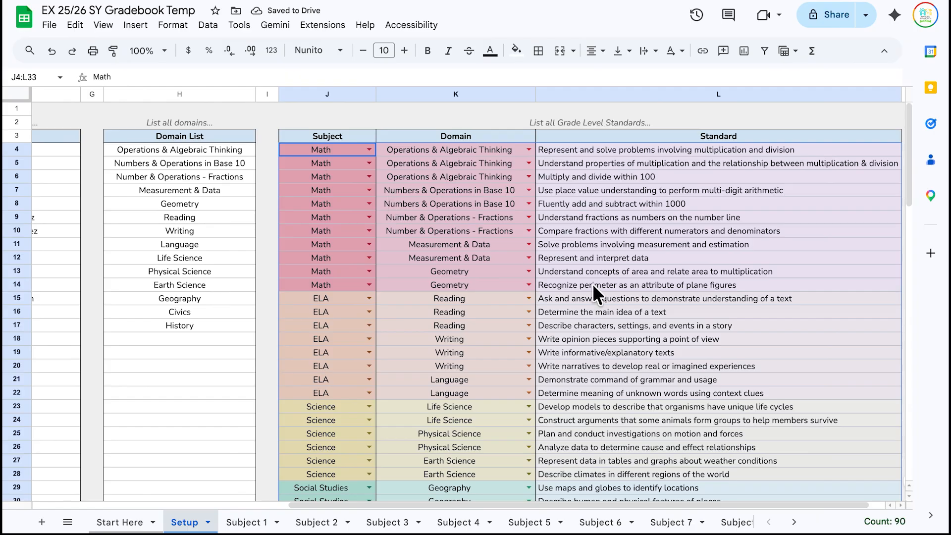
{"action": "scroll", "coordinate": [597, 272], "scroll_direction": "down", "scroll_amount": 3}
{"action": "scroll", "coordinate": [597, 271], "scroll_direction": "left", "scroll_amount": 2}
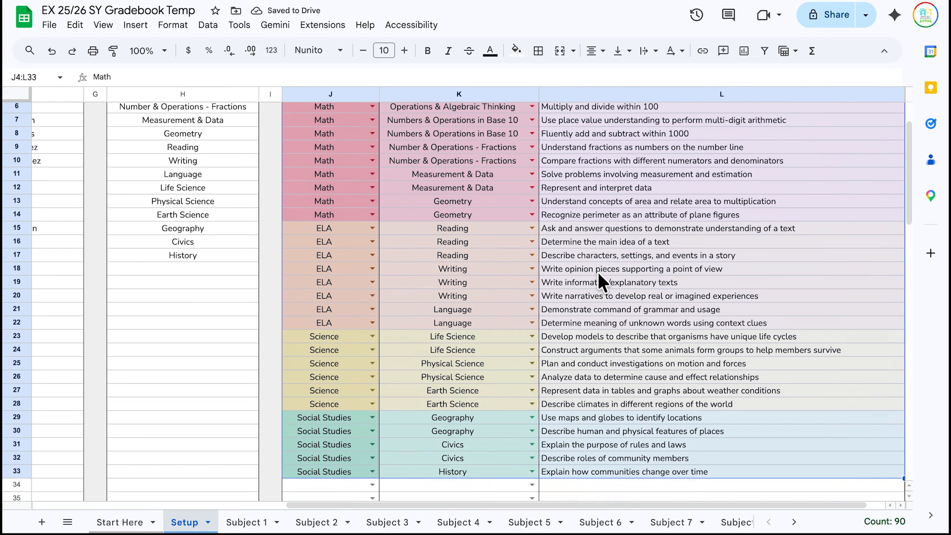
{"action": "scroll", "coordinate": [597, 272], "scroll_direction": "up", "scroll_amount": 3}
{"action": "scroll", "coordinate": [366, 238], "scroll_direction": "left", "scroll_amount": 3}
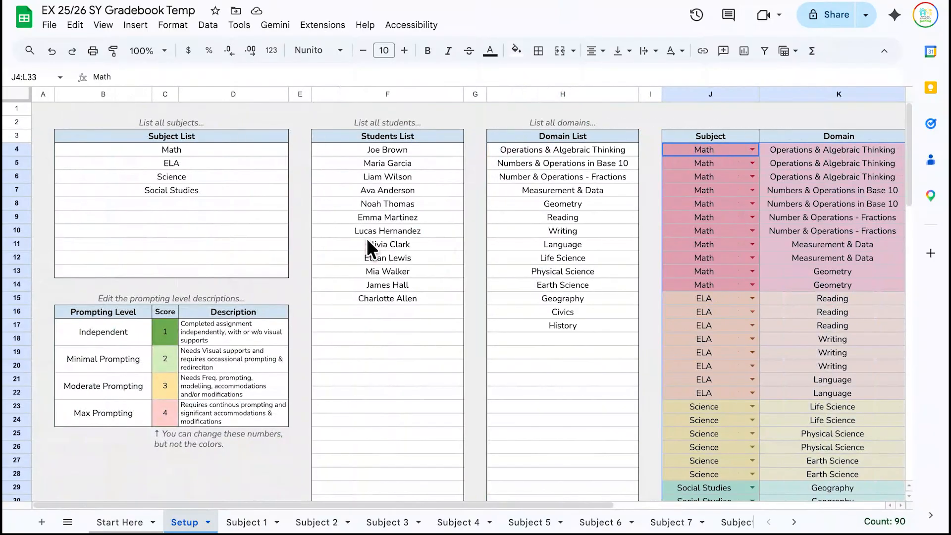
{"action": "left_click", "coordinate": [165, 151]}
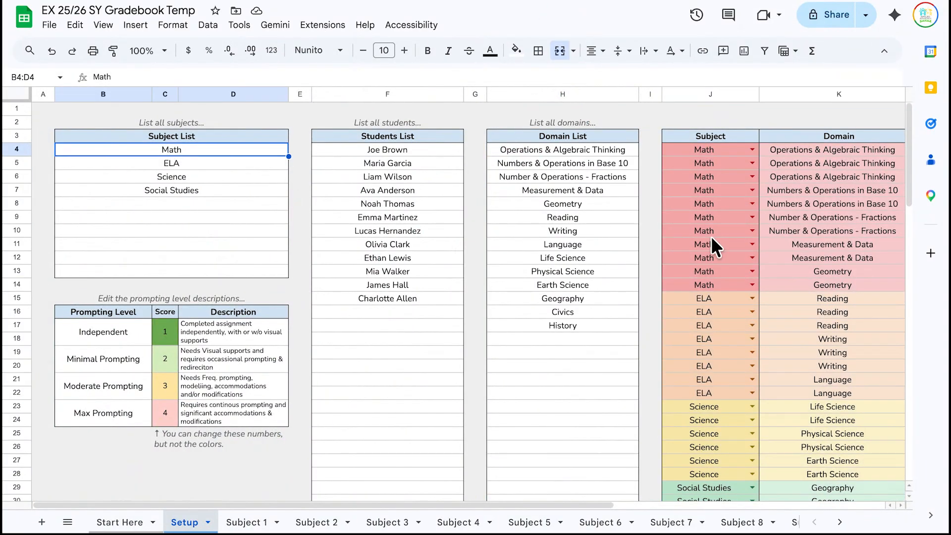
{"action": "scroll", "coordinate": [711, 236], "scroll_direction": "right", "scroll_amount": 5}
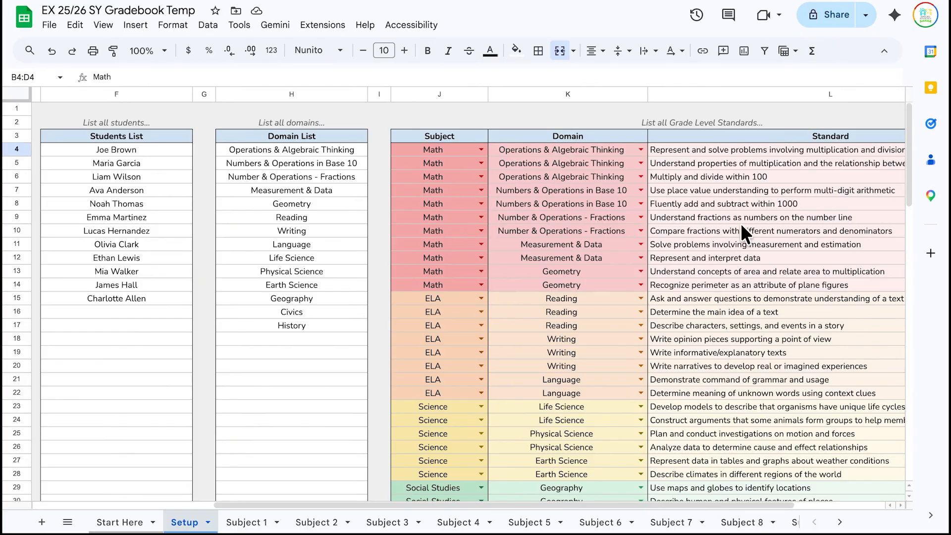
{"action": "scroll", "coordinate": [761, 220], "scroll_direction": "down", "scroll_amount": 2}
{"action": "scroll", "coordinate": [761, 220], "scroll_direction": "up", "scroll_amount": 2}
{"action": "scroll", "coordinate": [761, 220], "scroll_direction": "left", "scroll_amount": 1}
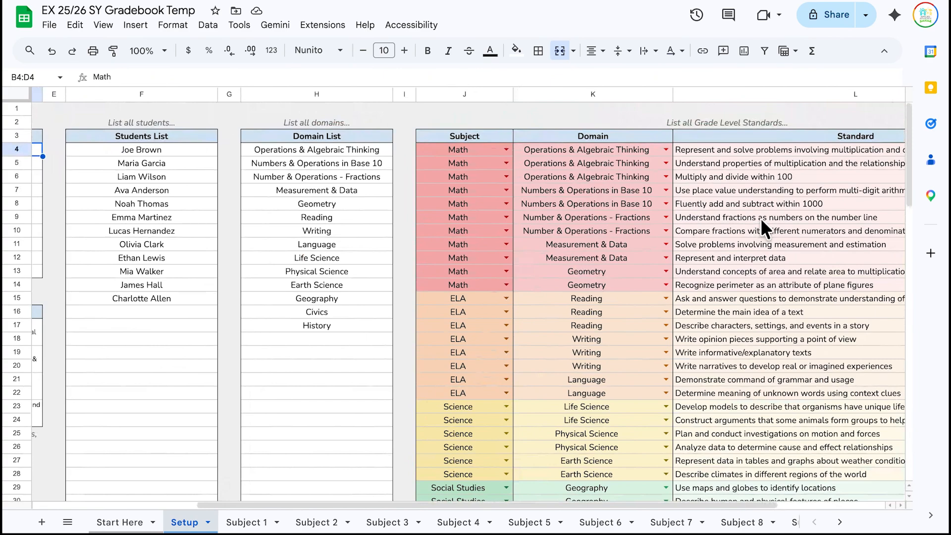
{"action": "scroll", "coordinate": [759, 217], "scroll_direction": "left", "scroll_amount": 4}
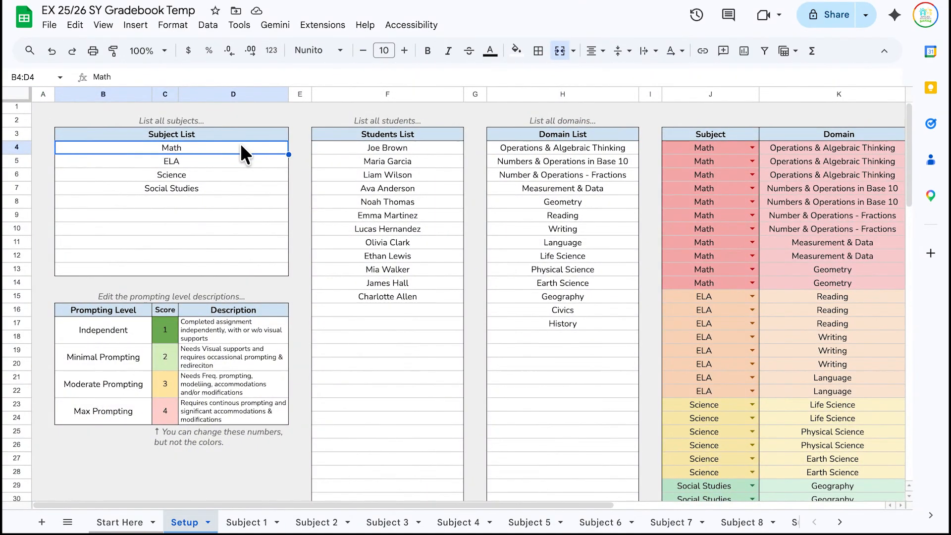
- Try a pink fill on the Math subject cell, then undo it so it stays unfilled
{"action": "left_click", "coordinate": [516, 51]}
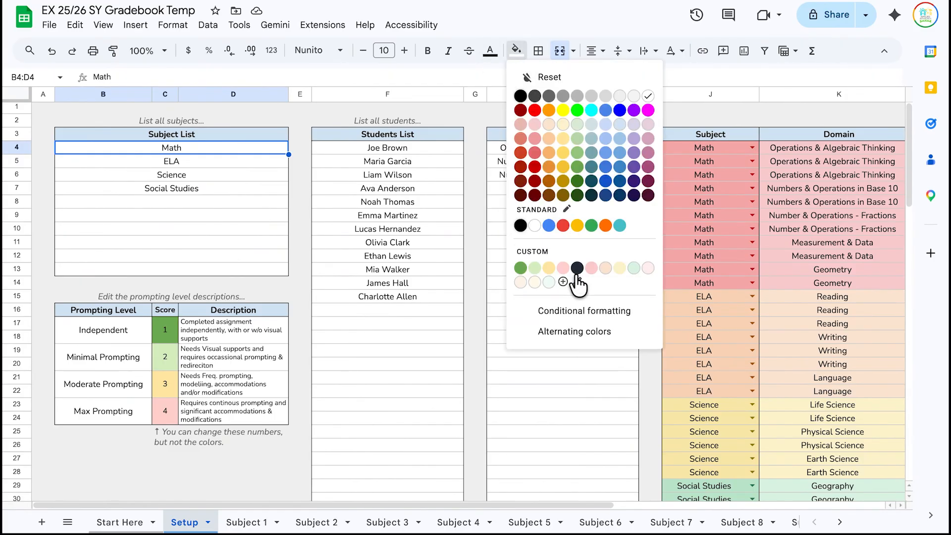
{"action": "left_click", "coordinate": [589, 268]}
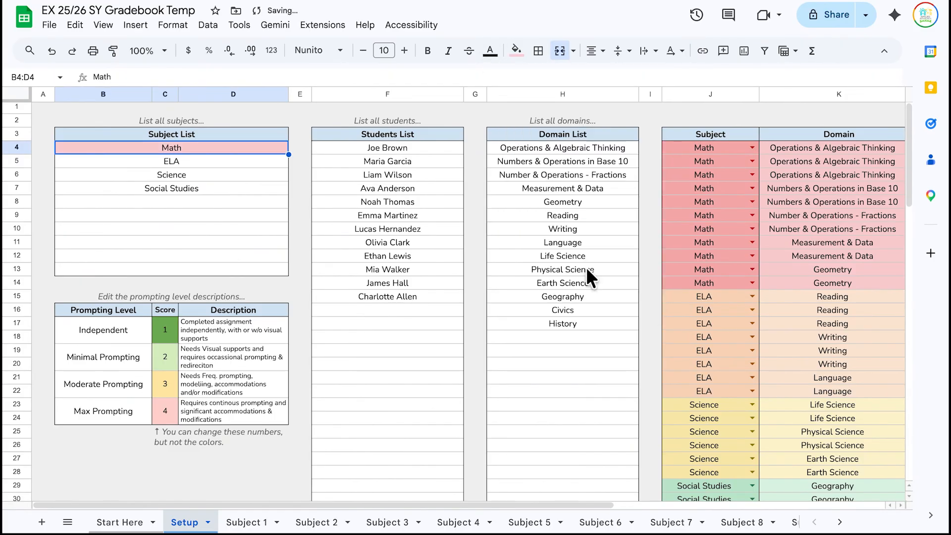
{"action": "left_click", "coordinate": [517, 50]}
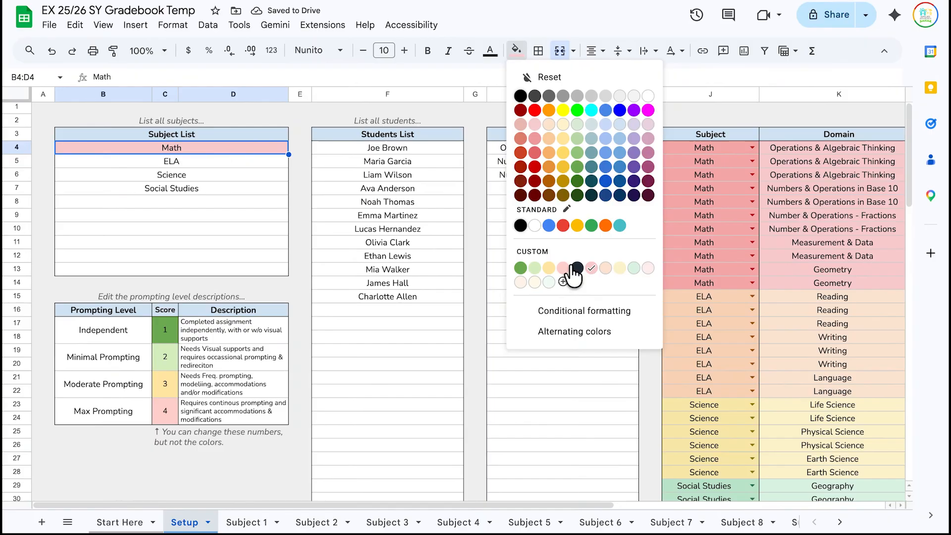
{"action": "key", "text": "Escape"}
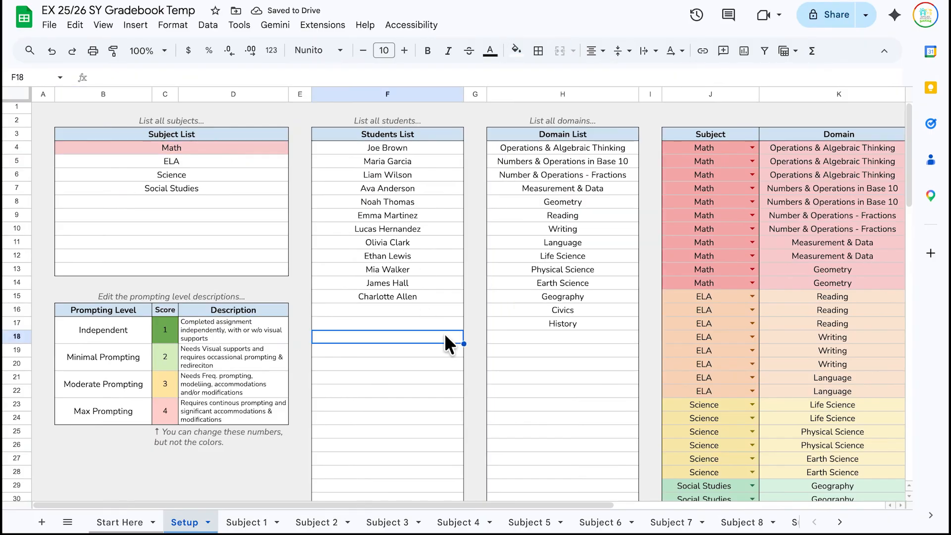
{"action": "key", "text": "ctrl+z"}
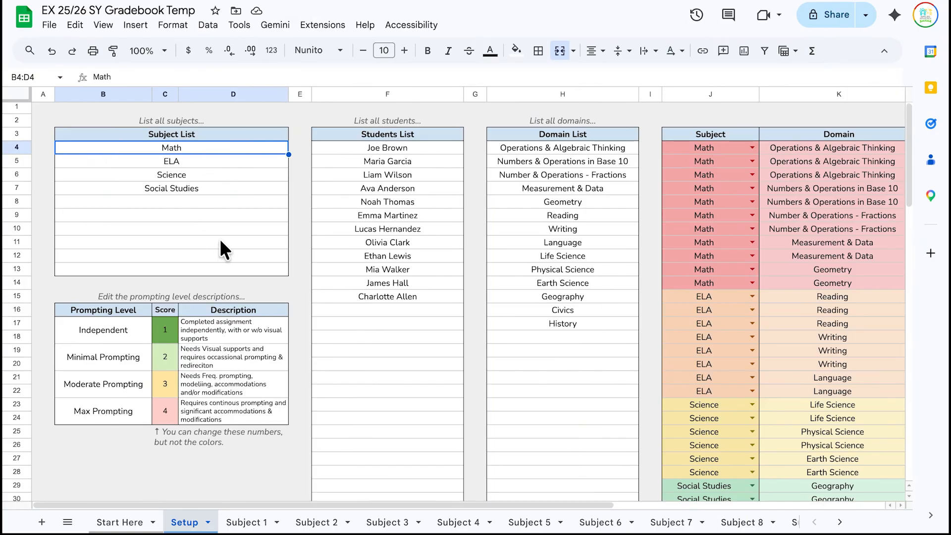
{"action": "scroll", "coordinate": [559, 185], "scroll_direction": "down", "scroll_amount": 1}
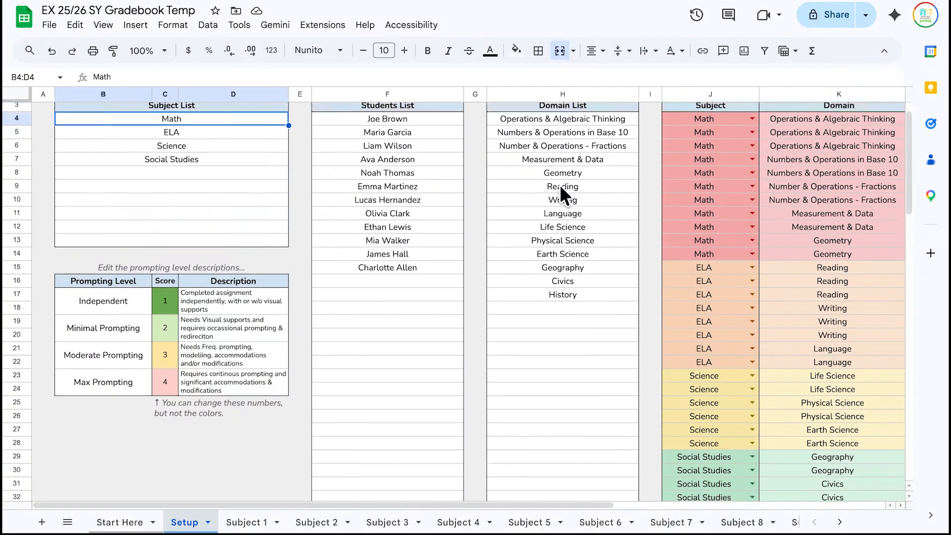
{"action": "scroll", "coordinate": [560, 185], "scroll_direction": "up", "scroll_amount": 1}
{"action": "scroll", "coordinate": [559, 185], "scroll_direction": "right", "scroll_amount": 5}
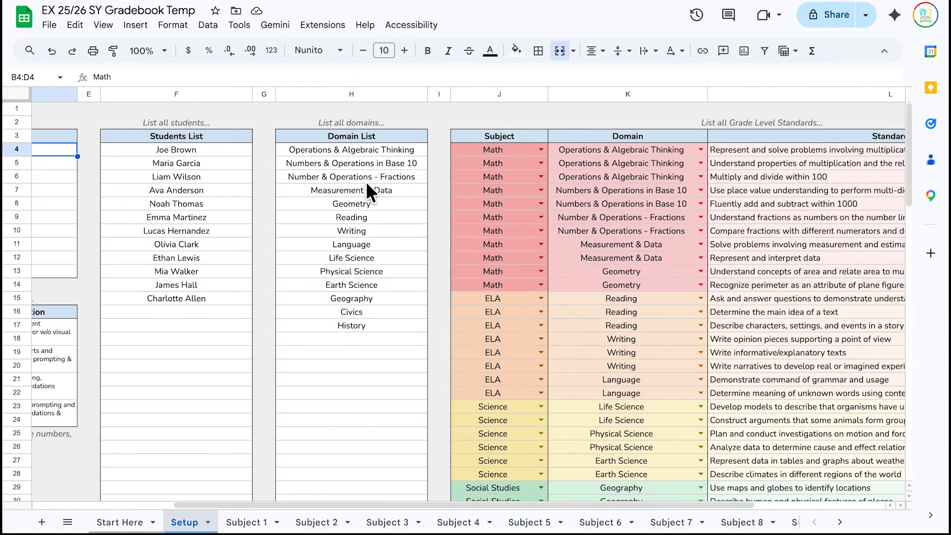
{"action": "scroll", "coordinate": [363, 184], "scroll_direction": "left", "scroll_amount": 4}
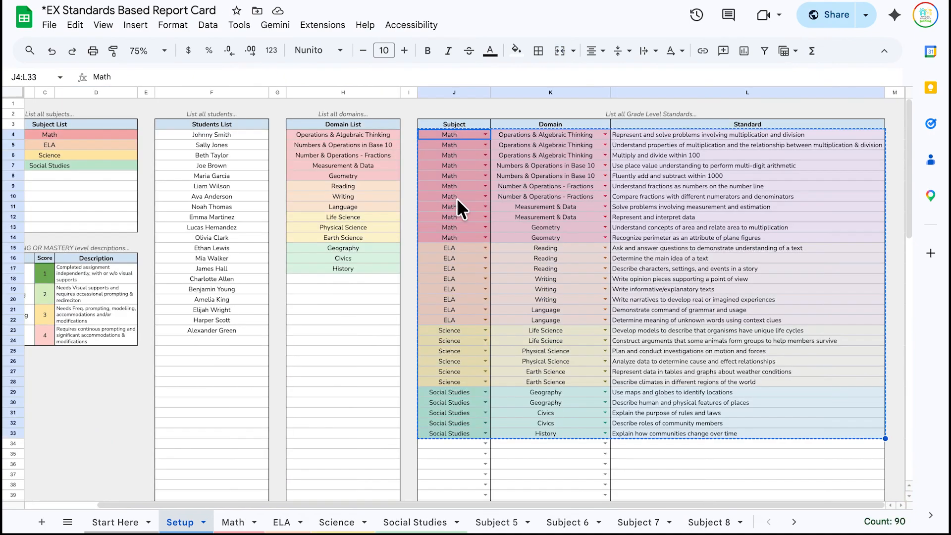
- Look up the exact hex code of the report card's pink Math fill
{"action": "scroll", "coordinate": [289, 139], "scroll_direction": "left", "scroll_amount": 2}
{"action": "left_click", "coordinate": [203, 134]}
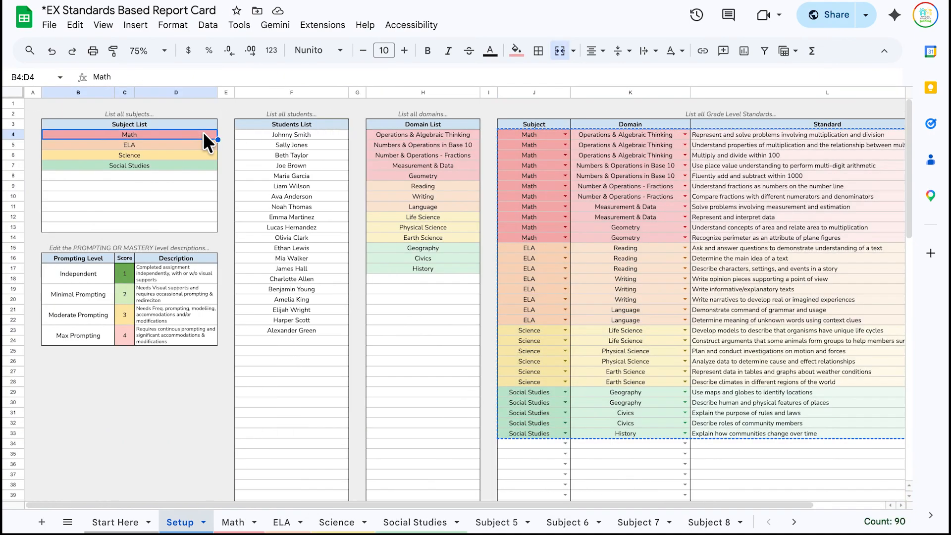
{"action": "left_click", "coordinate": [516, 50]}
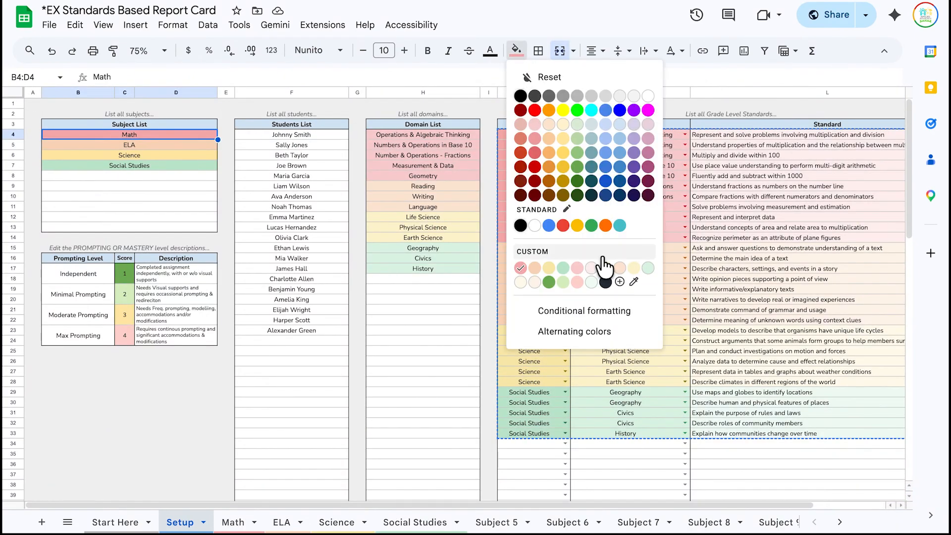
{"action": "left_click", "coordinate": [619, 281]}
{"action": "key", "text": "ctrl+c"}
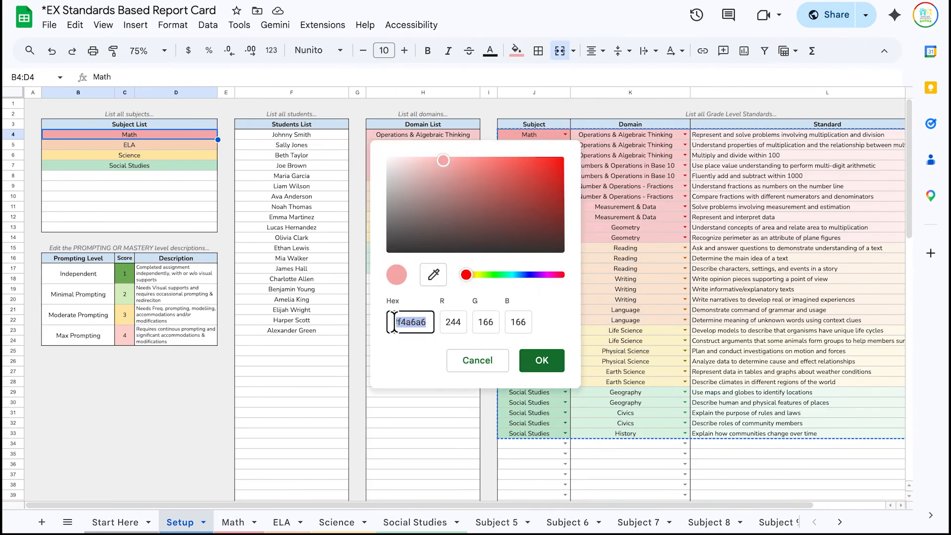
{"action": "left_click", "coordinate": [541, 360]}
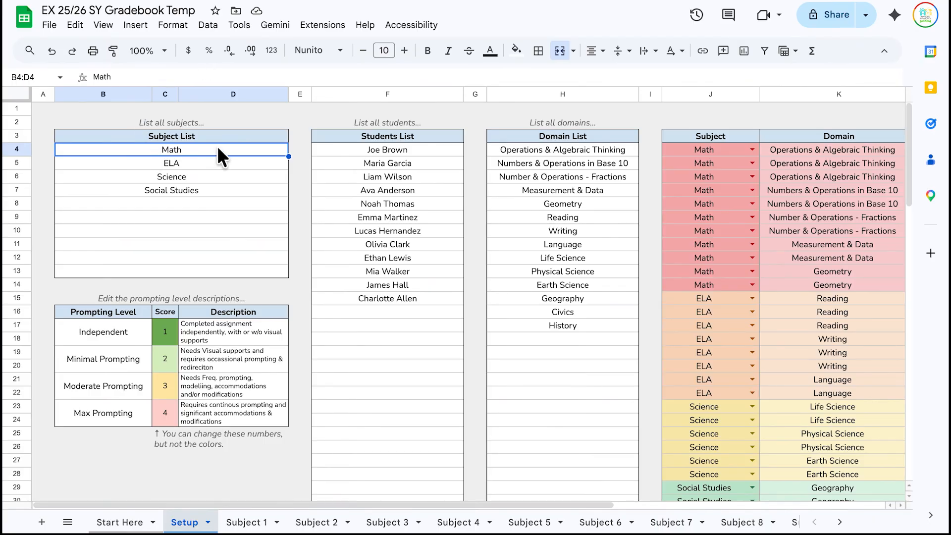
- Fill the gradebook's Math subject cell with the custom colour #f4a6a6
{"action": "left_click", "coordinate": [516, 50]}
{"action": "left_click", "coordinate": [563, 282]}
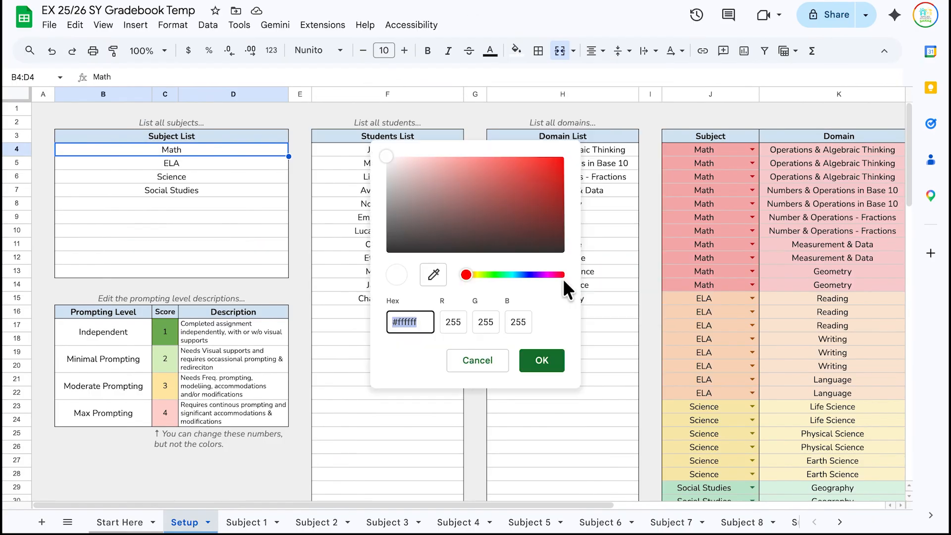
{"action": "key", "text": "ctrl+v"}
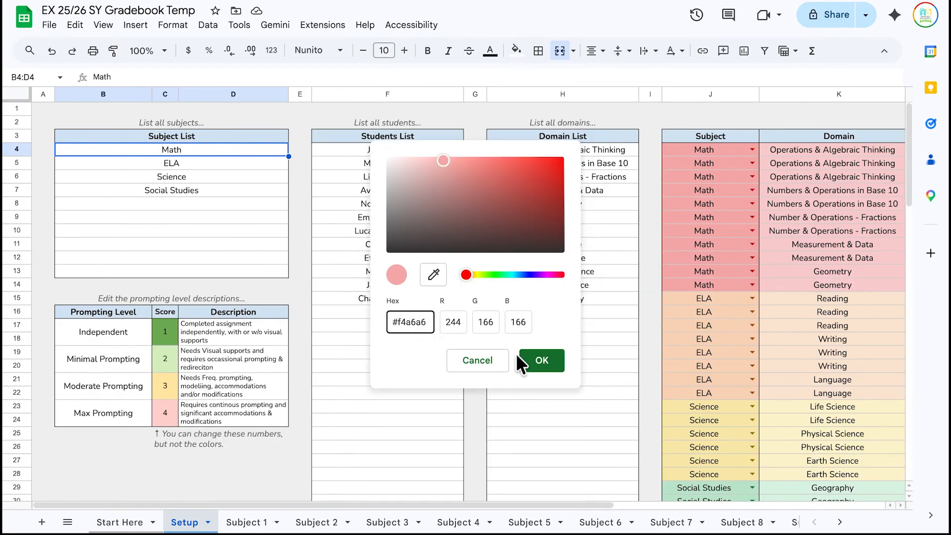
{"action": "left_click", "coordinate": [527, 360]}
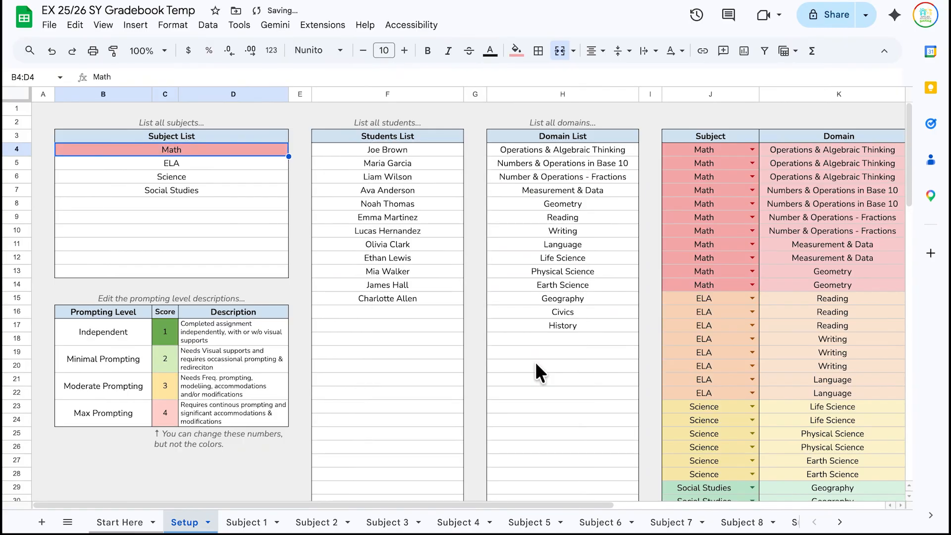
{"action": "left_click", "coordinate": [512, 147]}
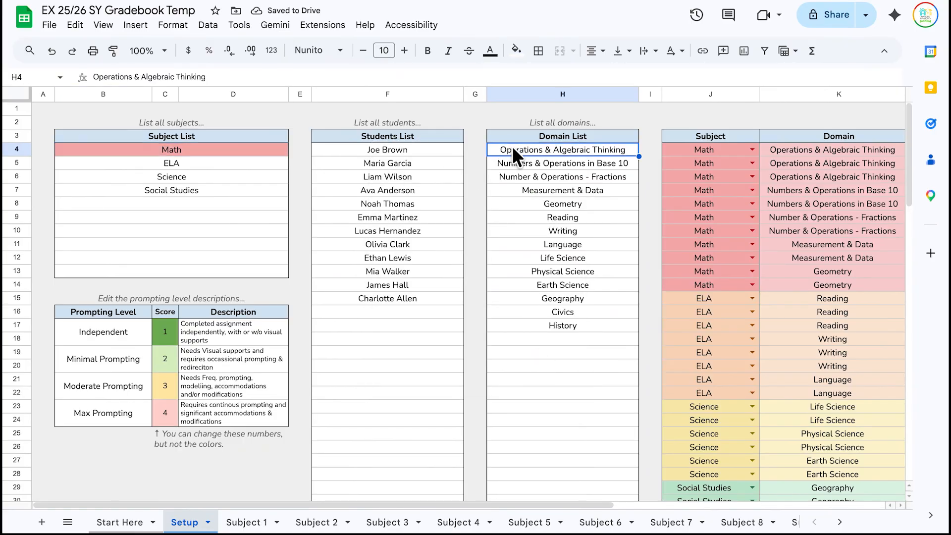
- Select the five Math domains in H4:H8 and fill them light pink
{"action": "key", "text": "shift+Down"}
{"action": "key", "text": "shift+Down"}
{"action": "key", "text": "shift+Down"}
{"action": "key", "text": "shift+Down"}
{"action": "key", "text": "shift+Down"}
{"action": "key", "text": "shift+Down"}
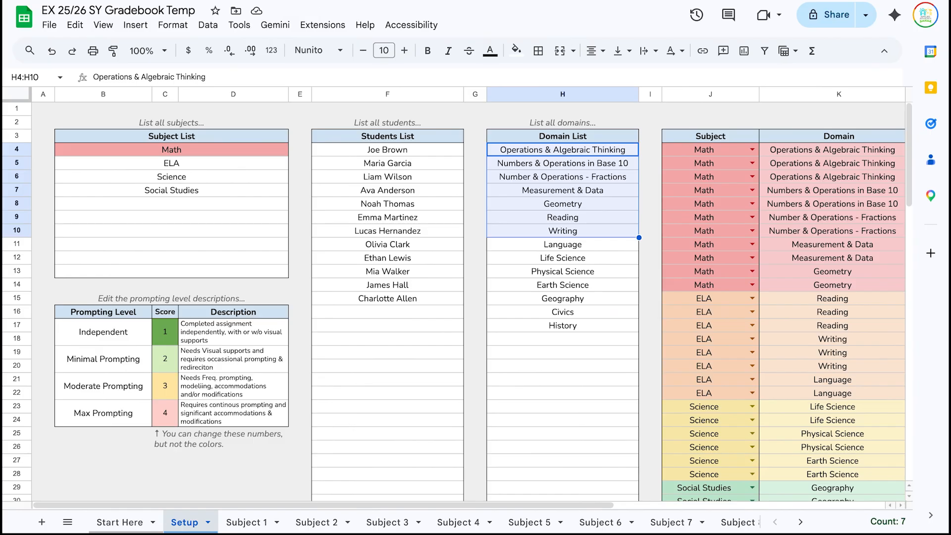
{"action": "key", "text": "shift+Up"}
{"action": "key", "text": "shift+Up"}
{"action": "key", "text": "shift+Up"}
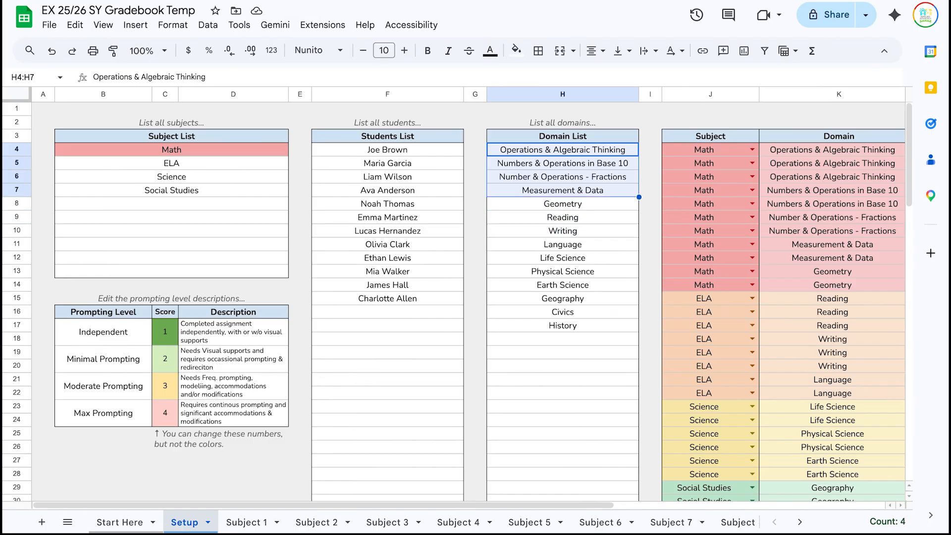
{"action": "key", "text": "shift+Down"}
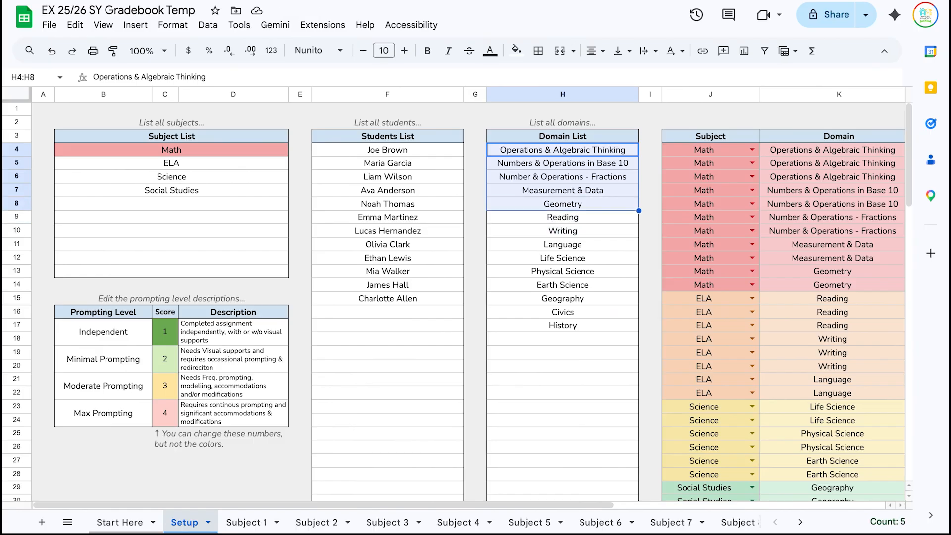
{"action": "left_click", "coordinate": [516, 50]}
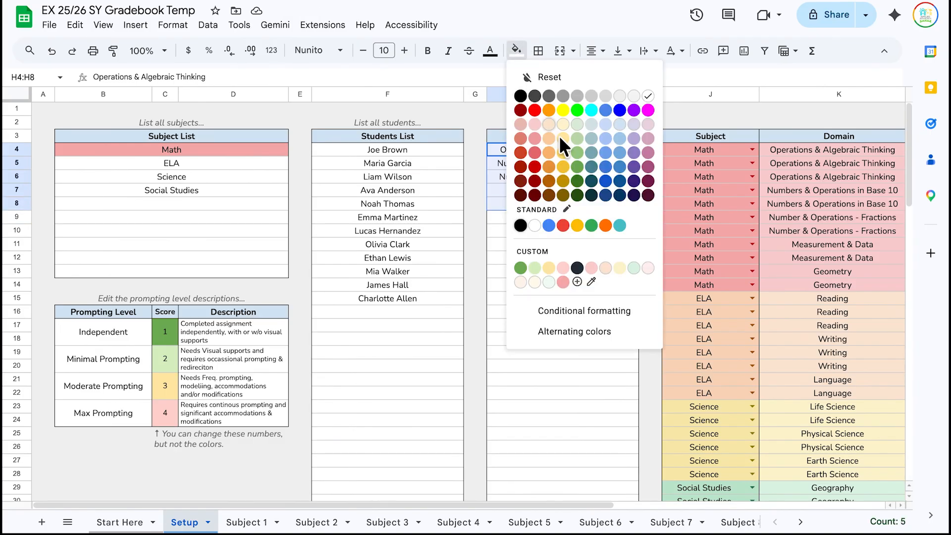
{"action": "left_click", "coordinate": [564, 268]}
{"action": "left_click", "coordinate": [593, 256]}
{"action": "scroll", "coordinate": [593, 256], "scroll_direction": "right", "scroll_amount": 5}
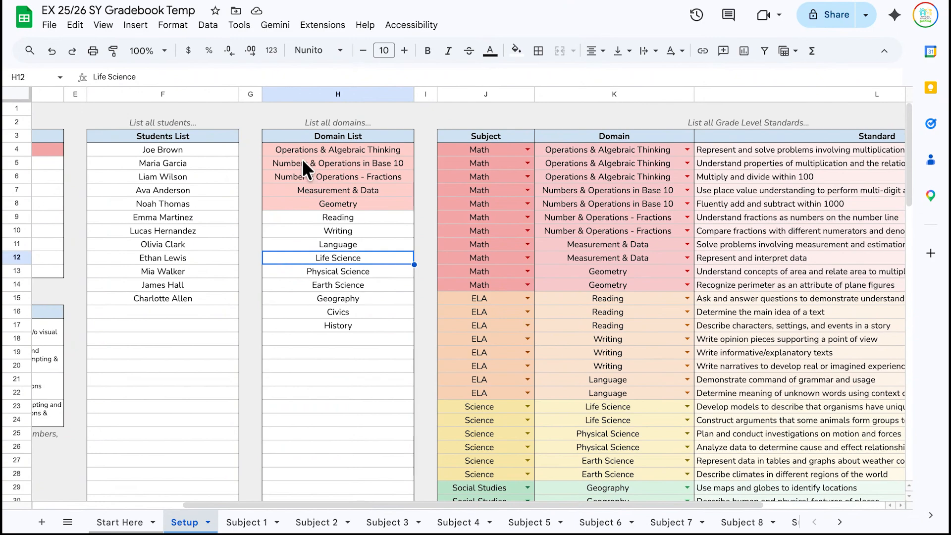
- Reapply the custom pink fill to the five Math domains
{"action": "left_click", "coordinate": [286, 149]}
{"action": "key", "text": "shift+Down"}
{"action": "key", "text": "shift+Down"}
{"action": "key", "text": "shift+Down"}
{"action": "key", "text": "shift+Down"}
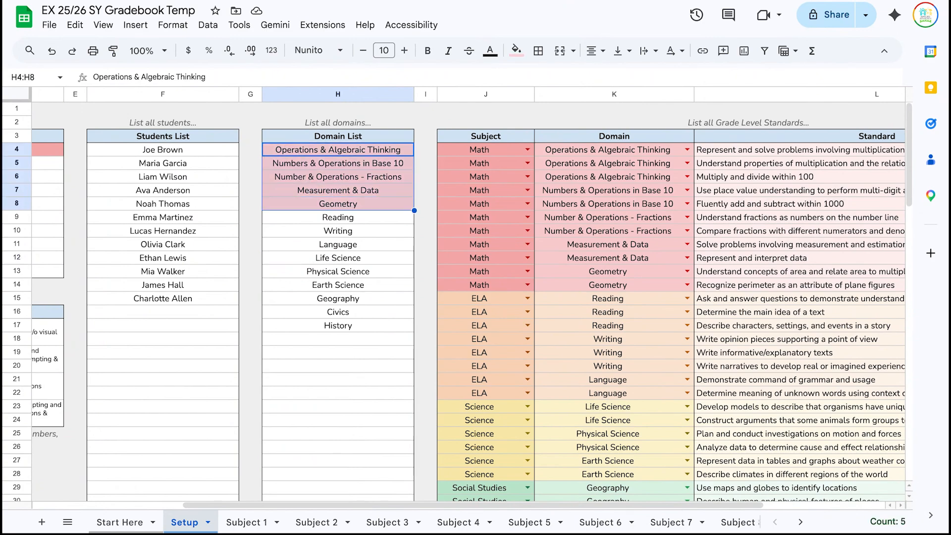
{"action": "left_click", "coordinate": [516, 51]}
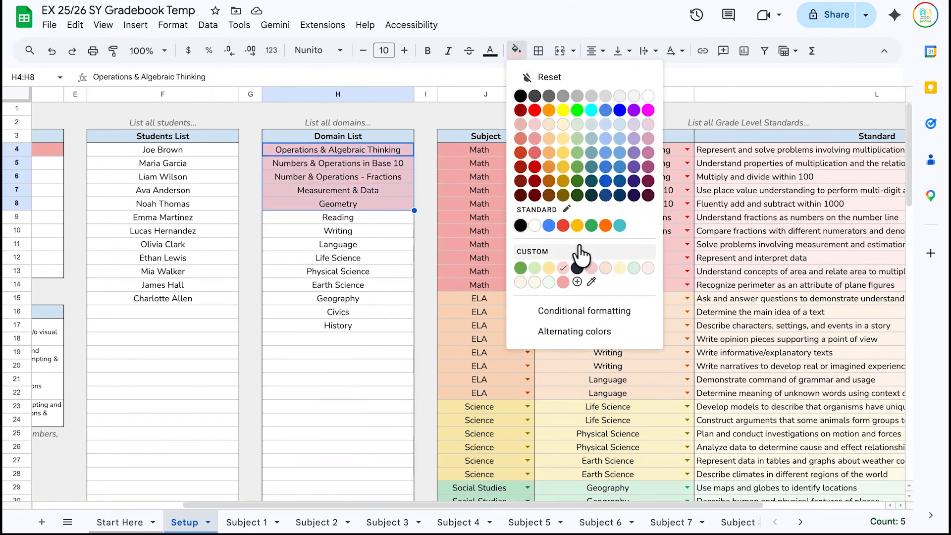
{"action": "left_click", "coordinate": [591, 269]}
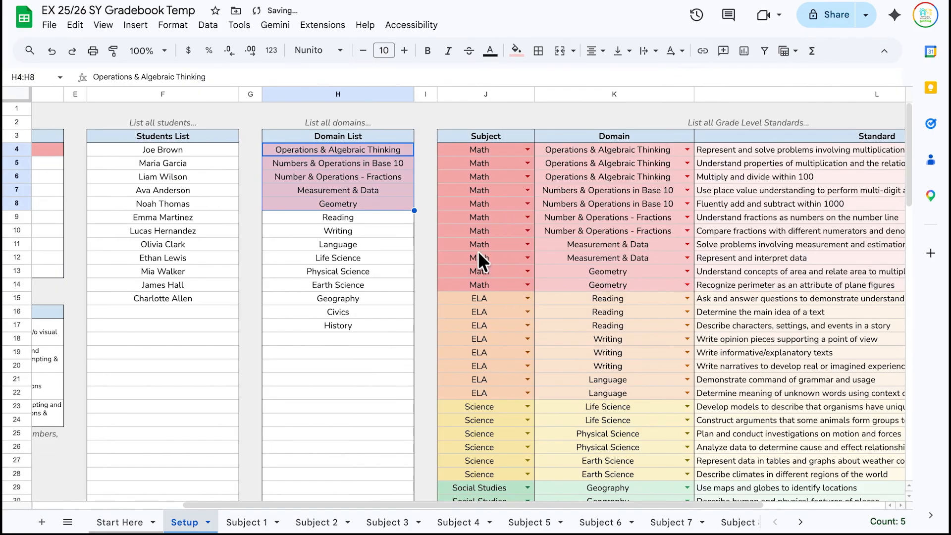
{"action": "left_click", "coordinate": [376, 283]}
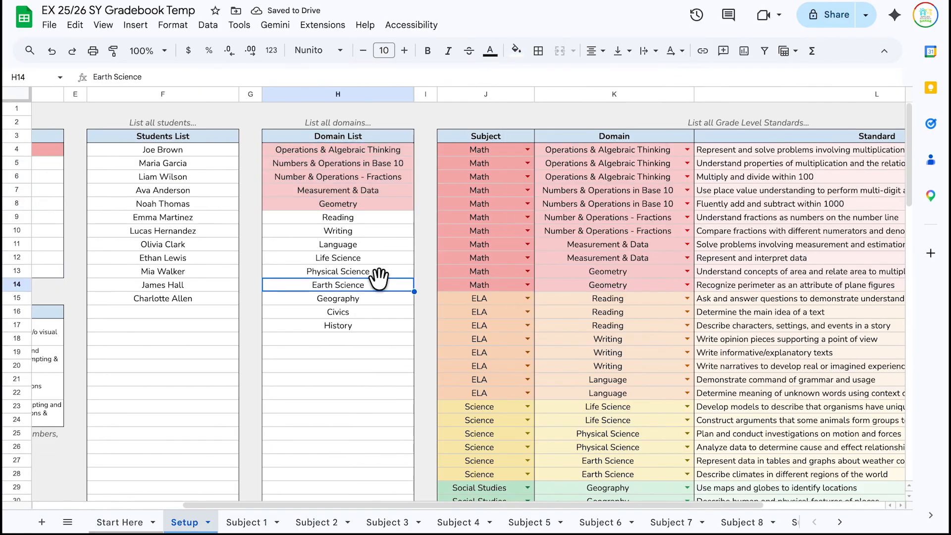
{"action": "scroll", "coordinate": [379, 279], "scroll_direction": "left", "scroll_amount": 5}
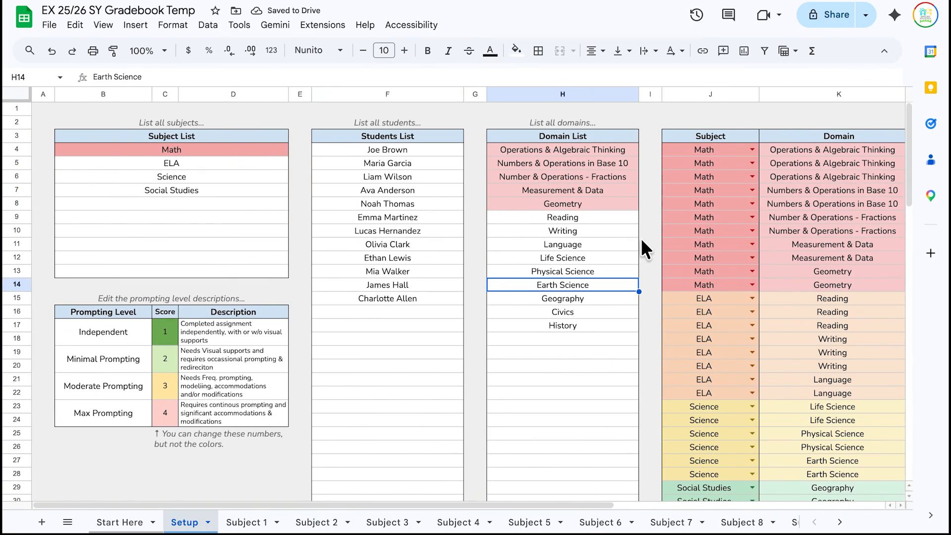
{"action": "scroll", "coordinate": [569, 179], "scroll_direction": "right", "scroll_amount": 5}
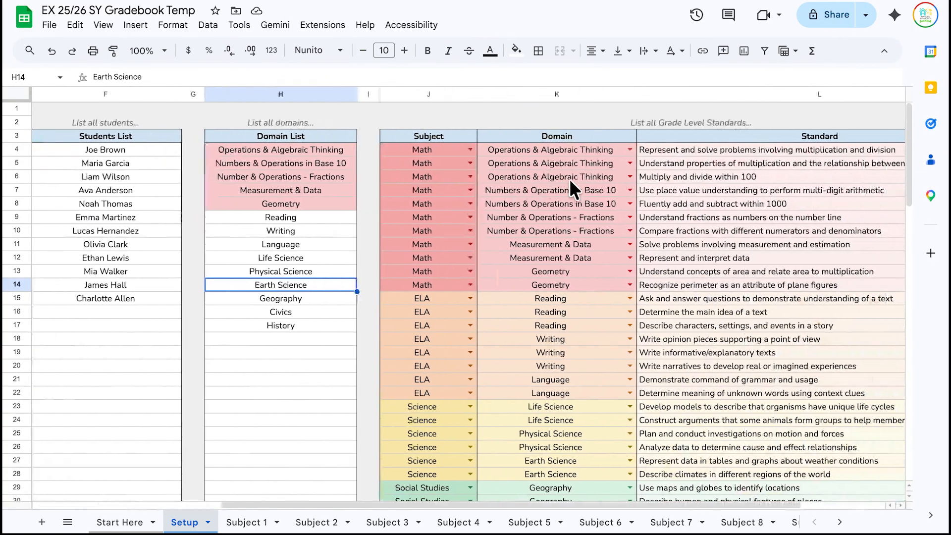
{"action": "scroll", "coordinate": [569, 178], "scroll_direction": "left", "scroll_amount": 1}
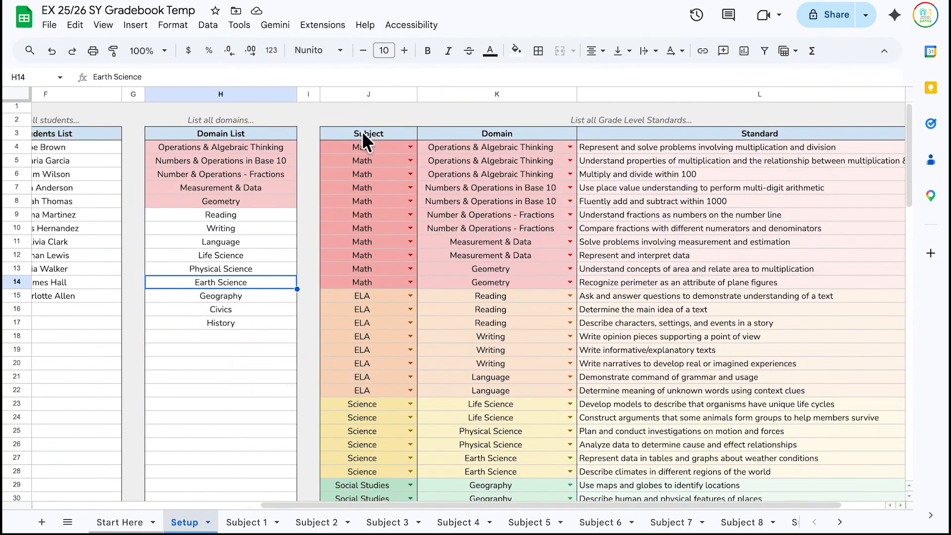
- Open J4's Subject dropdown rule and give the Math option a custom pink
{"action": "left_click", "coordinate": [410, 147]}
{"action": "left_click", "coordinate": [405, 242]}
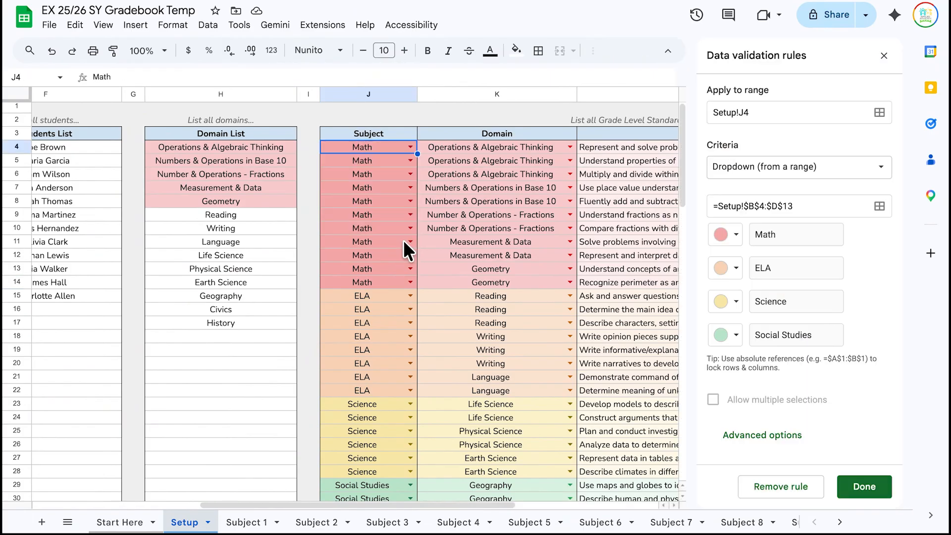
{"action": "left_click", "coordinate": [737, 236]}
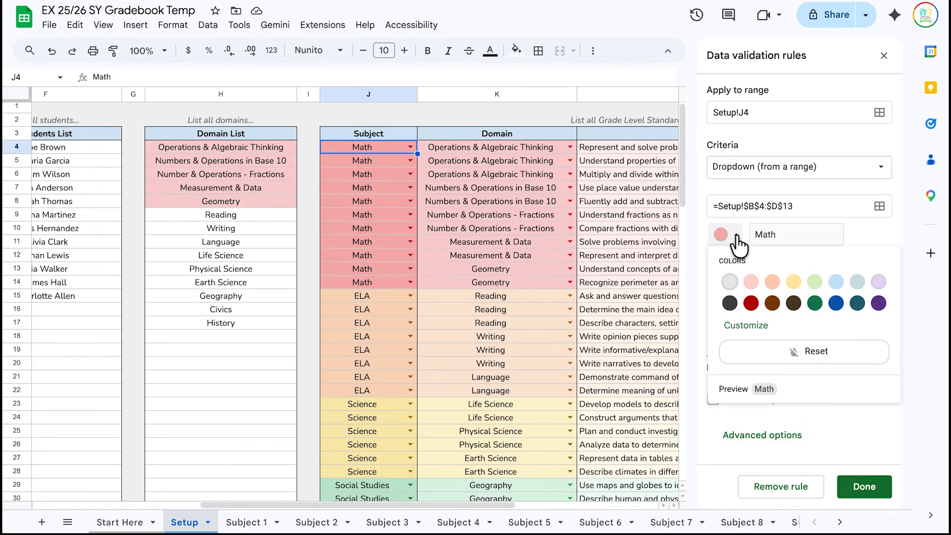
{"action": "left_click", "coordinate": [753, 326]}
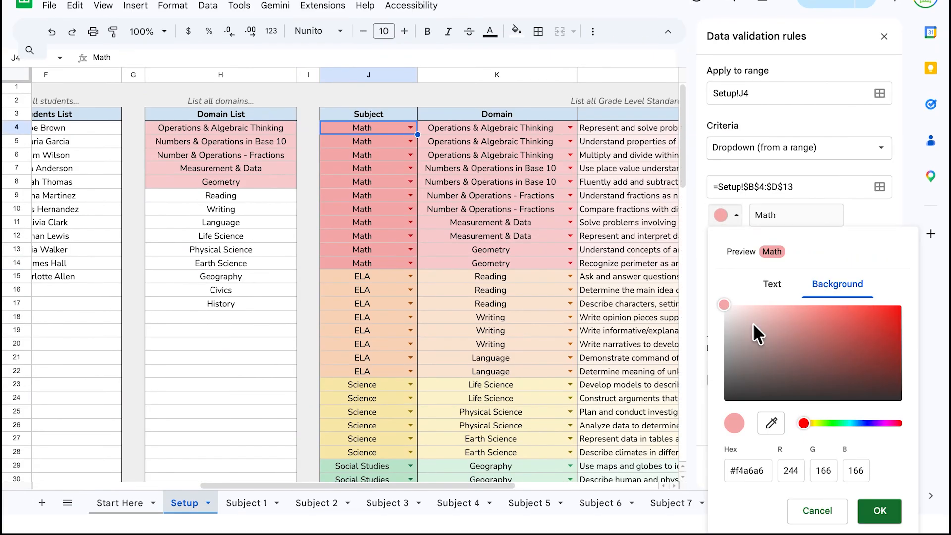
{"action": "left_click", "coordinate": [877, 512]}
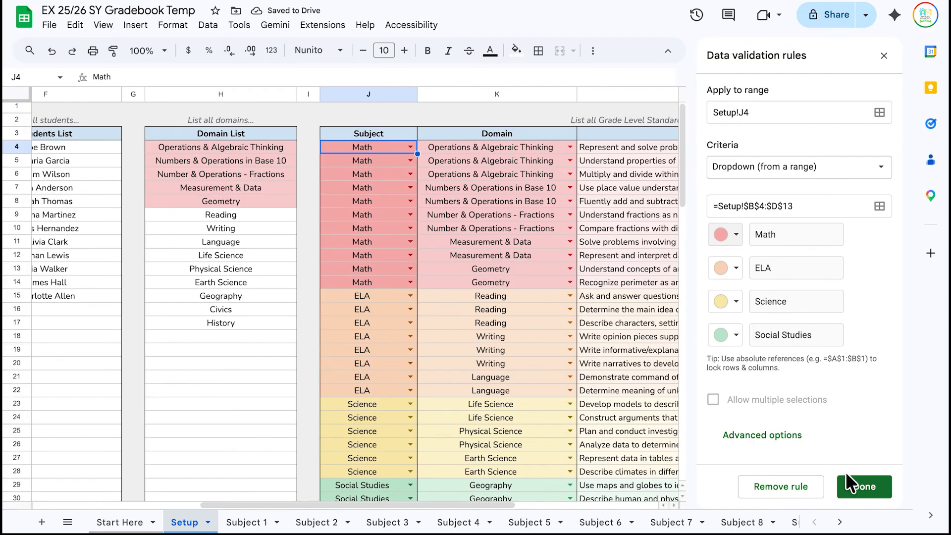
- Change the Math option to light blue, save, and apply to all matching dropdowns
{"action": "left_click", "coordinate": [736, 235]}
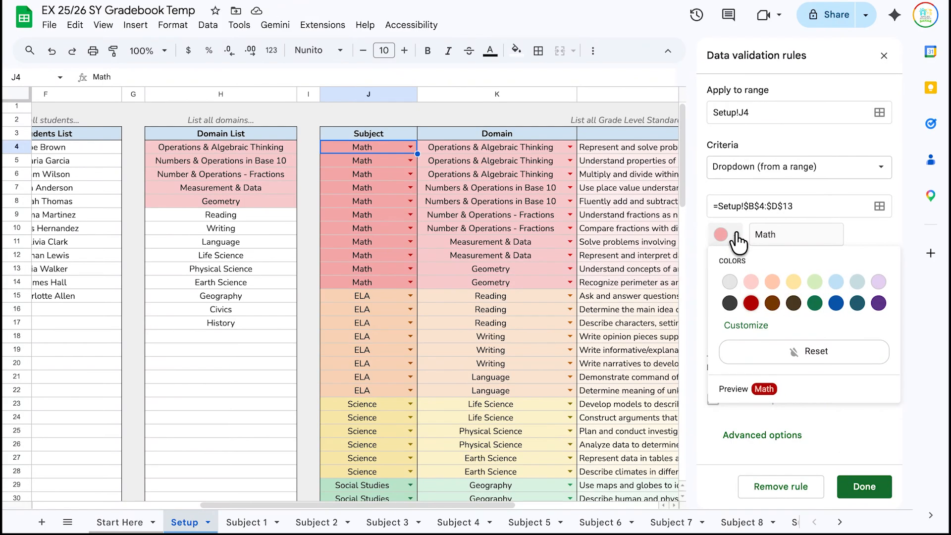
{"action": "left_click", "coordinate": [834, 282]}
{"action": "left_click", "coordinate": [858, 488]}
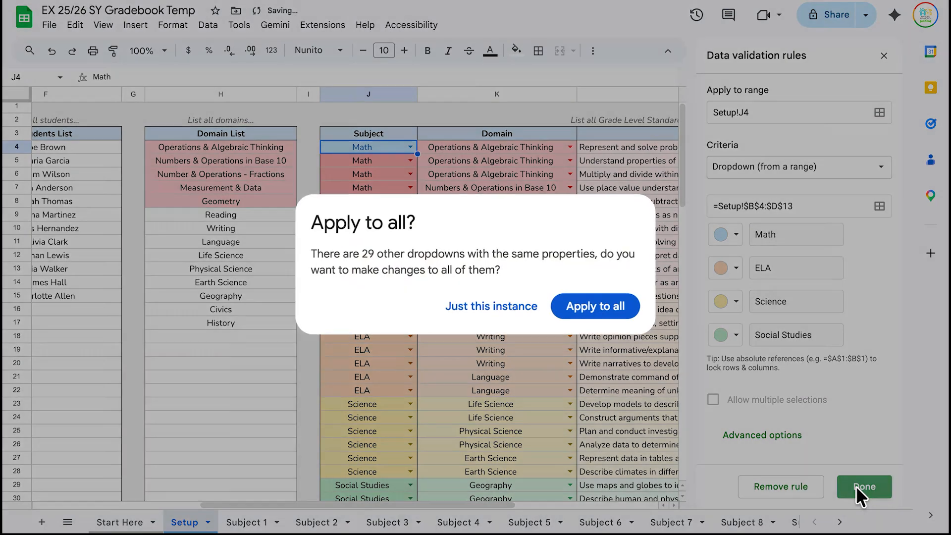
{"action": "left_click", "coordinate": [600, 366]}
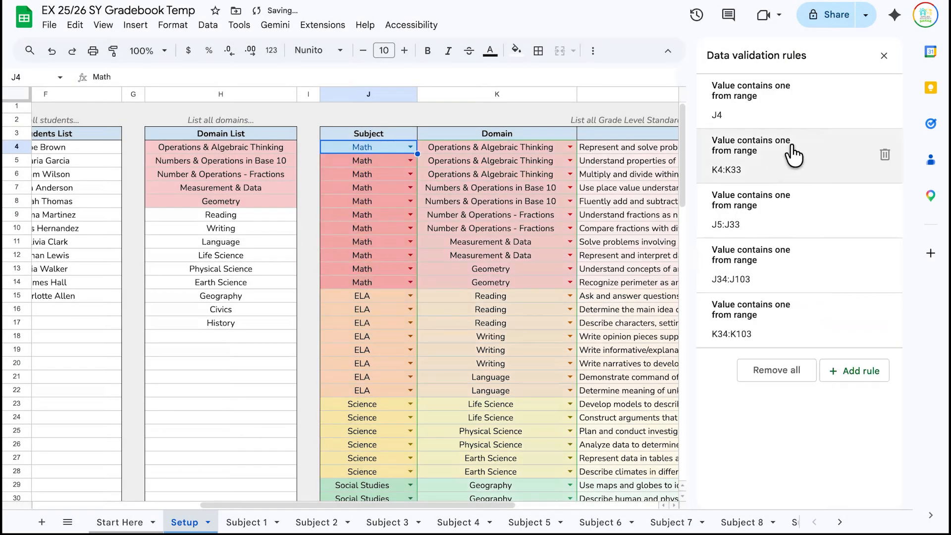
{"action": "left_click", "coordinate": [884, 56]}
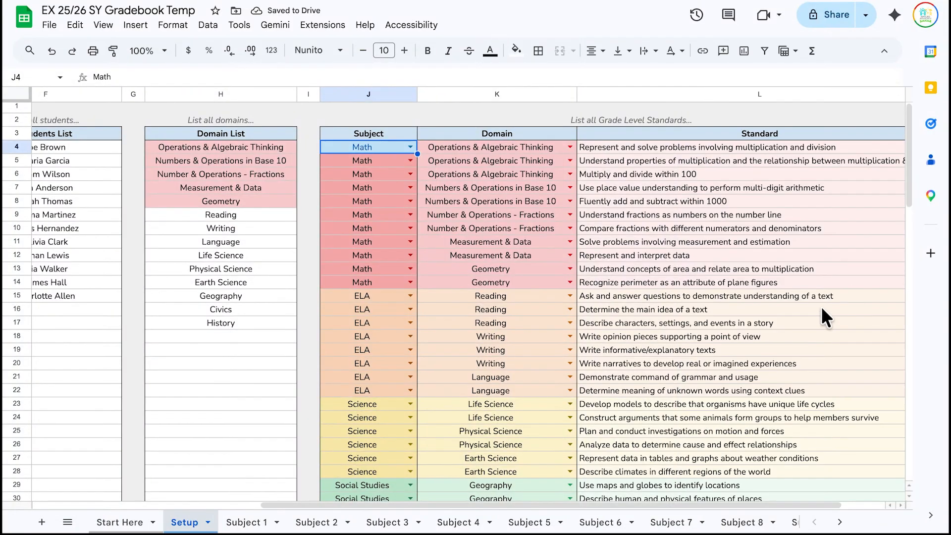
{"action": "scroll", "coordinate": [592, 290], "scroll_direction": "down", "scroll_amount": 5}
{"action": "scroll", "coordinate": [593, 290], "scroll_direction": "up", "scroll_amount": 5}
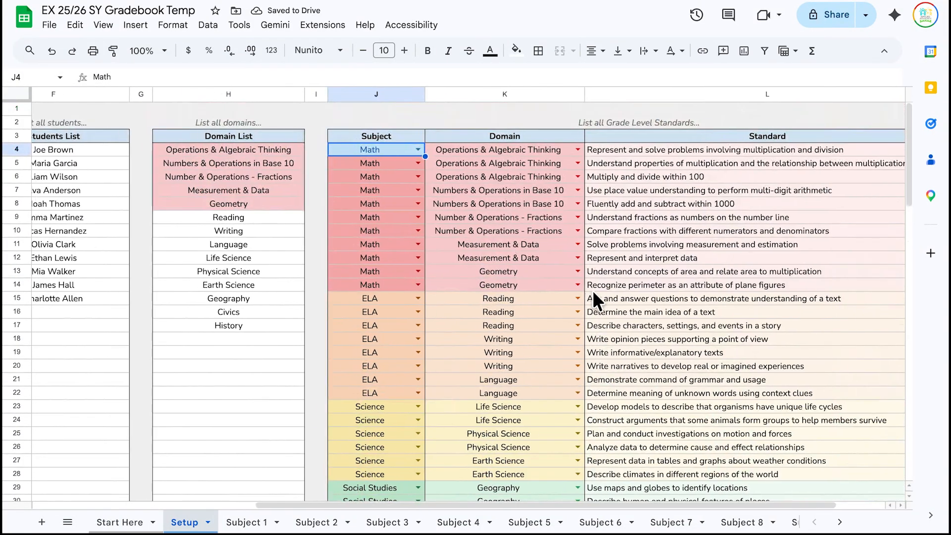
{"action": "scroll", "coordinate": [593, 290], "scroll_direction": "left", "scroll_amount": 5}
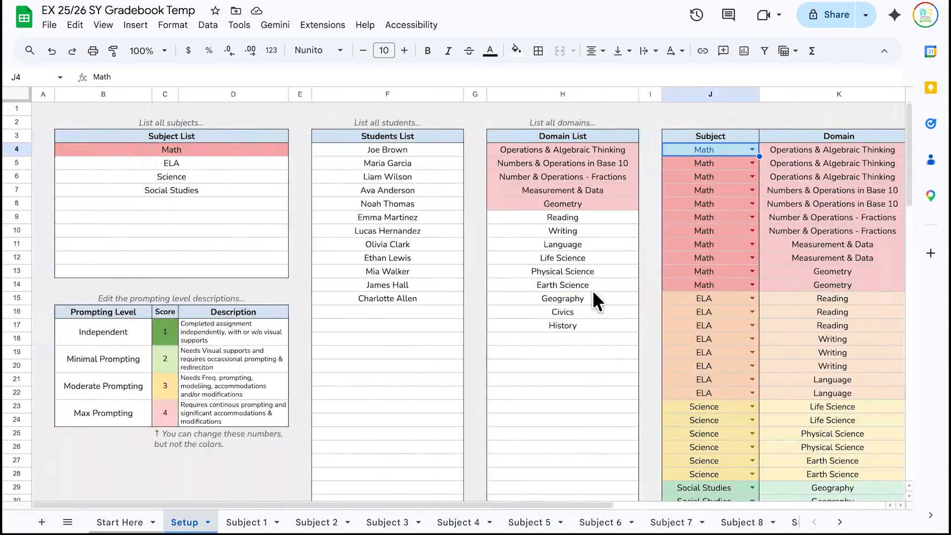
{"action": "left_click", "coordinate": [53, 31]}
- Create a copy of the gradebook named 'MP 4 25/26 SY Gradebook'
{"action": "left_click", "coordinate": [99, 109]}
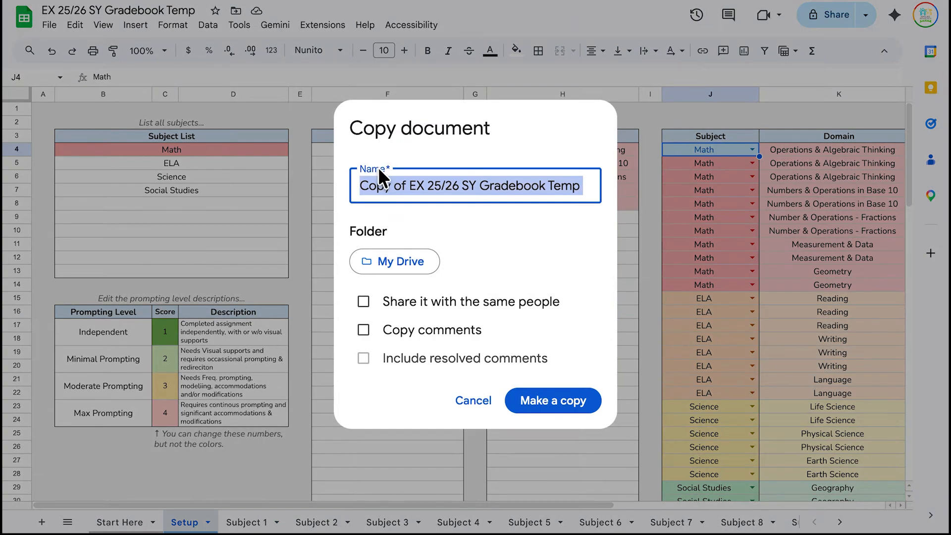
{"action": "left_click", "coordinate": [421, 186]}
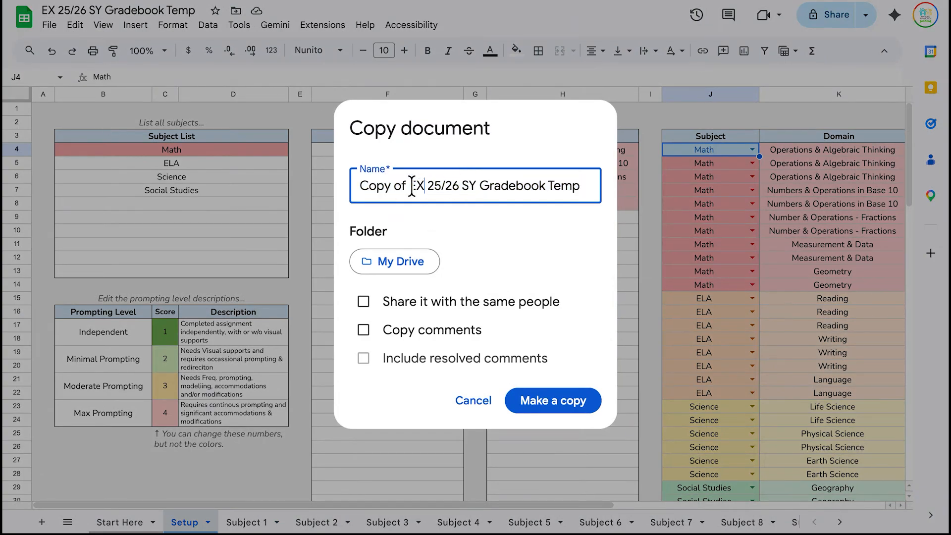
{"action": "left_click_drag", "start_coordinate": [424, 186], "coordinate": [308, 183]}
{"action": "type", "text": "MP"}
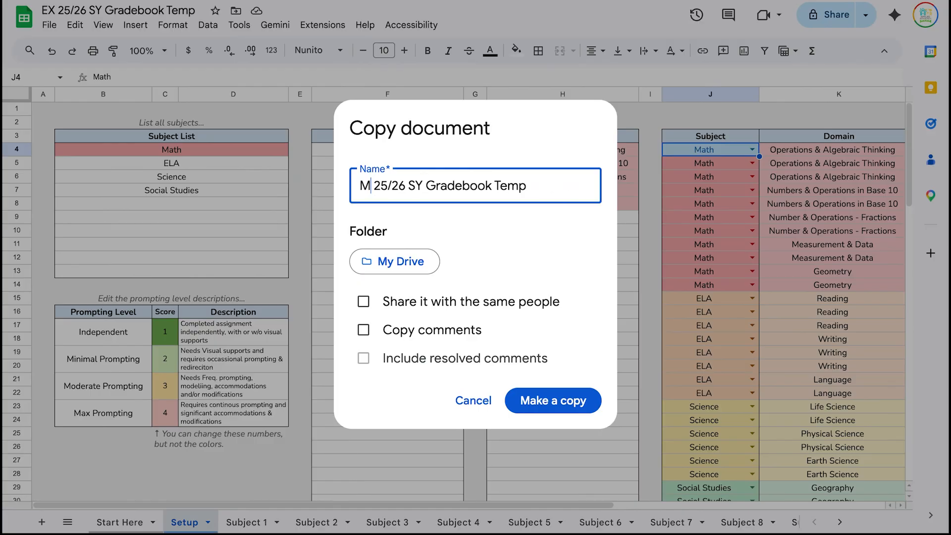
{"action": "type", "text": " 4"}
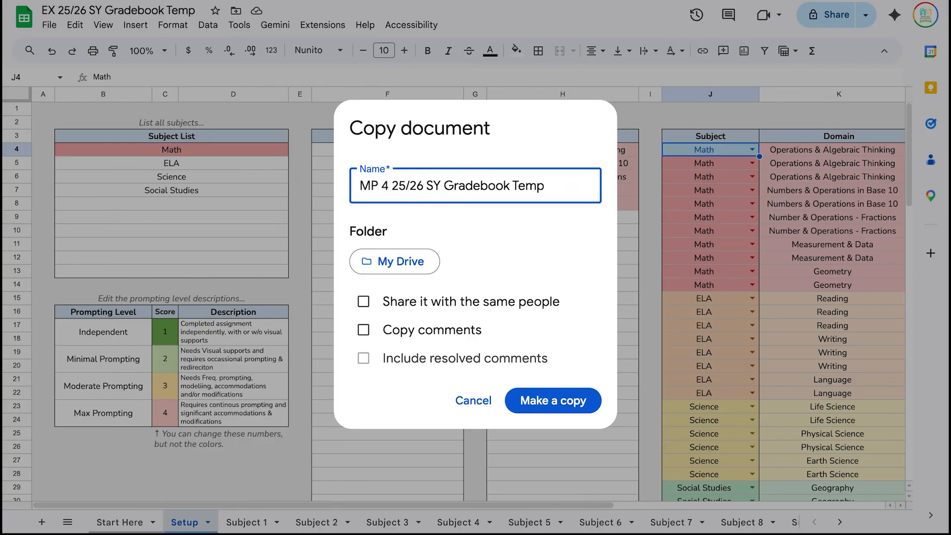
{"action": "left_click", "coordinate": [547, 189]}
{"action": "key", "text": "BackSpace"}
{"action": "key", "text": "BackSpace"}
{"action": "key", "text": "BackSpace"}
{"action": "key", "text": "BackSpace"}
{"action": "key", "text": "BackSpace"}
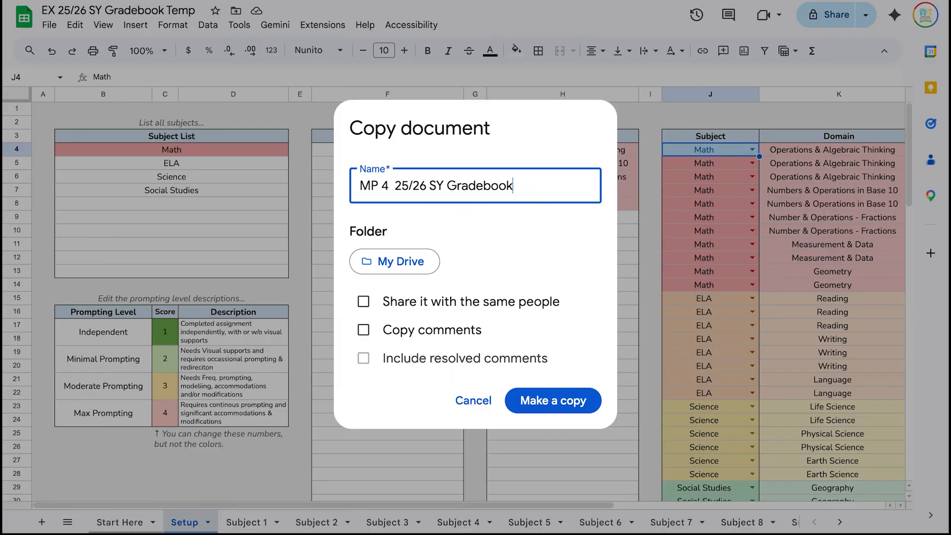
{"action": "left_click", "coordinate": [563, 405]}
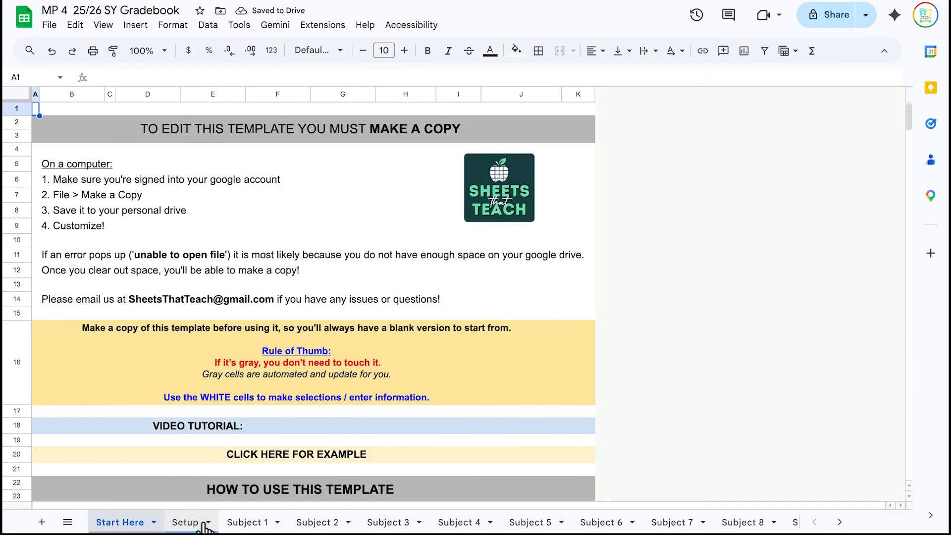
- Rename the copy's Subject 1 sheet to Math
{"action": "left_click", "coordinate": [203, 526]}
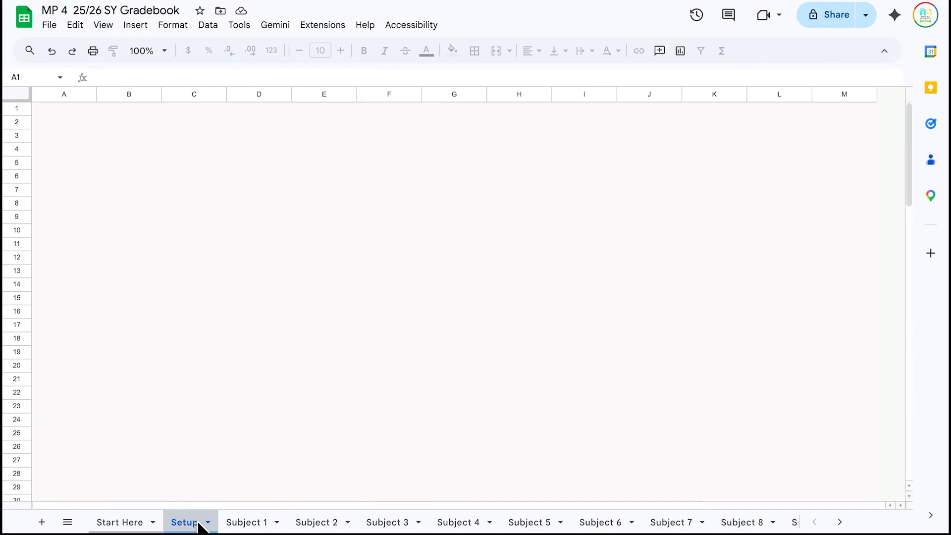
{"action": "left_click", "coordinate": [250, 523]}
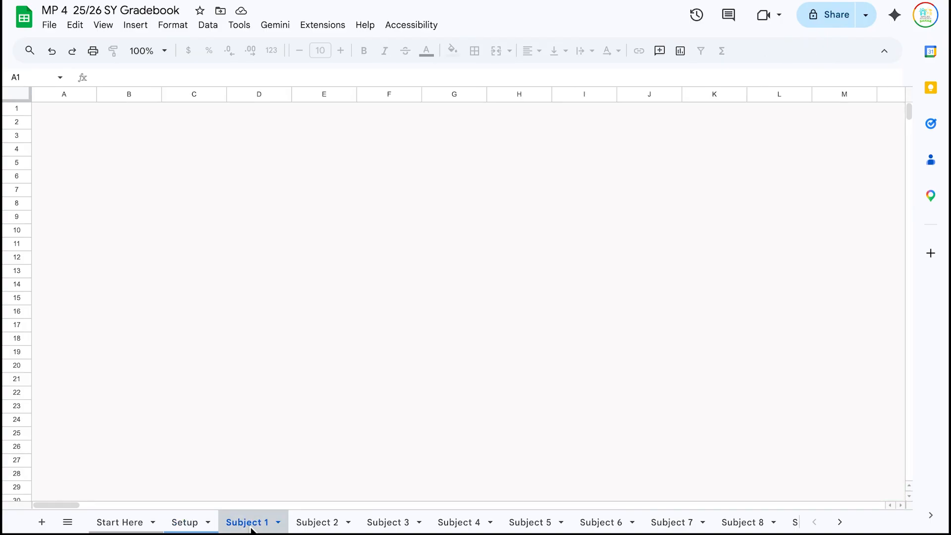
{"action": "left_click", "coordinate": [279, 523]}
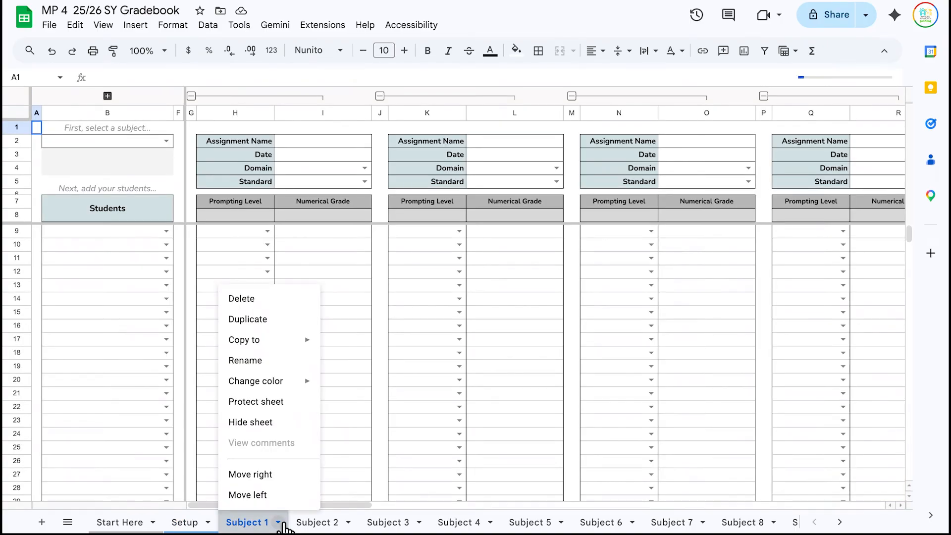
{"action": "left_click", "coordinate": [272, 361]}
{"action": "type", "text": "Math"}
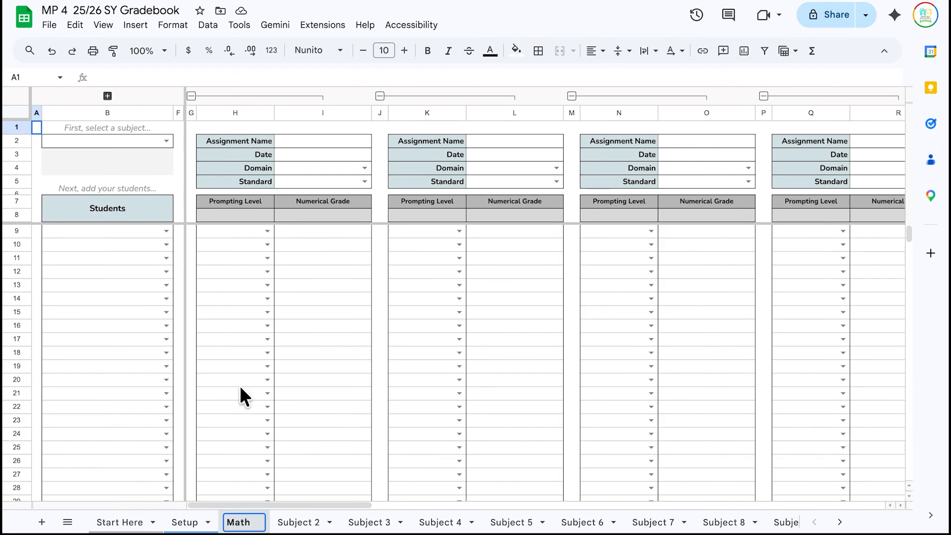
{"action": "left_click", "coordinate": [219, 407]}
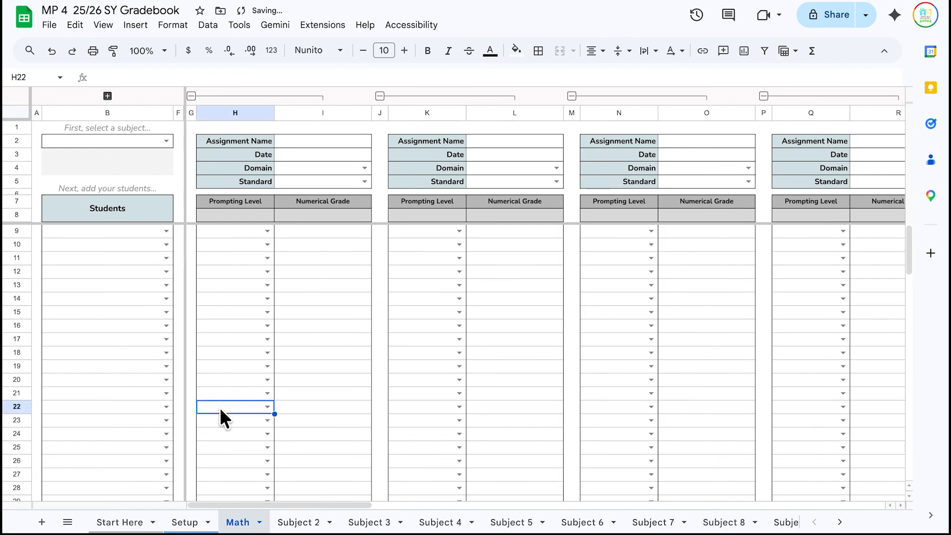
- Give the Math sheet's tab a pink colour
{"action": "left_click", "coordinate": [259, 523]}
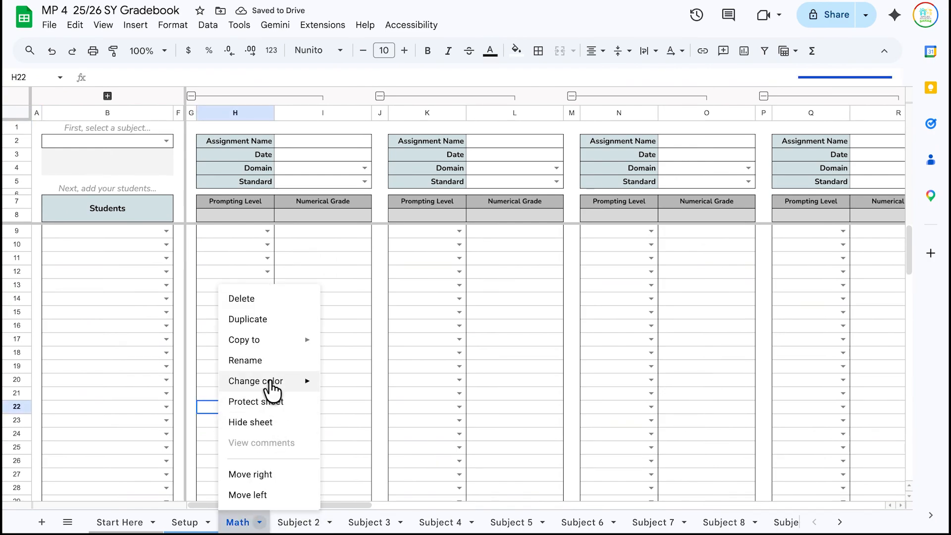
{"action": "mouse_move", "coordinate": [268, 389]}
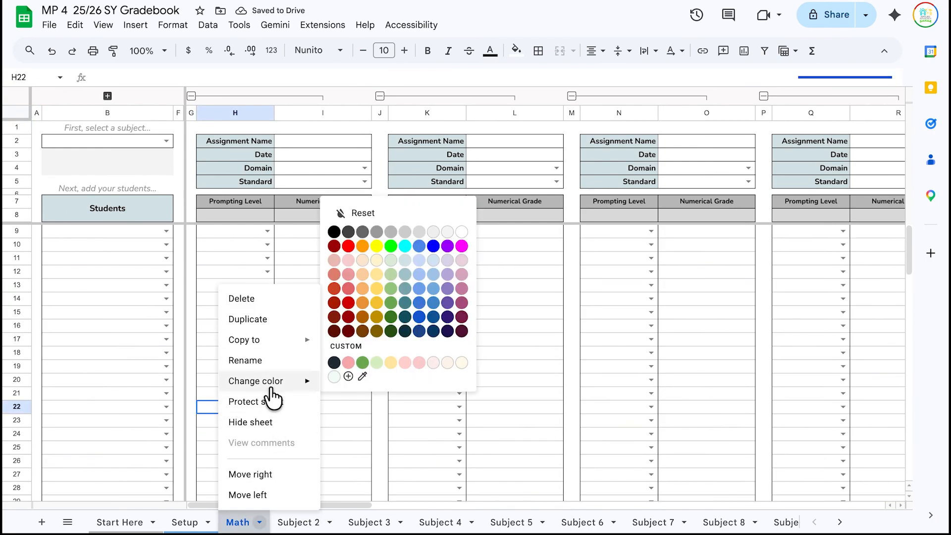
{"action": "left_click", "coordinate": [348, 363]}
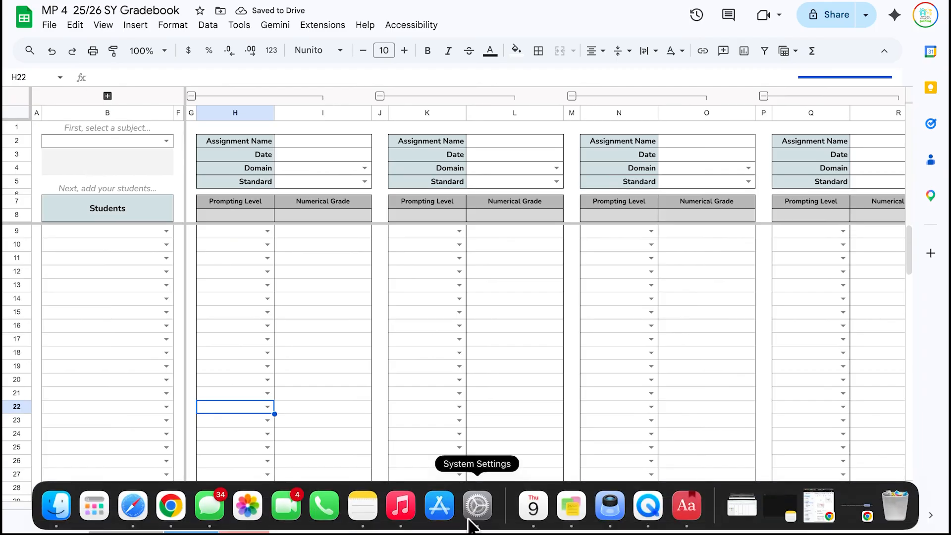
- Set B2's subject to Math and pick the first listed student for row 9
{"action": "left_click", "coordinate": [165, 141]}
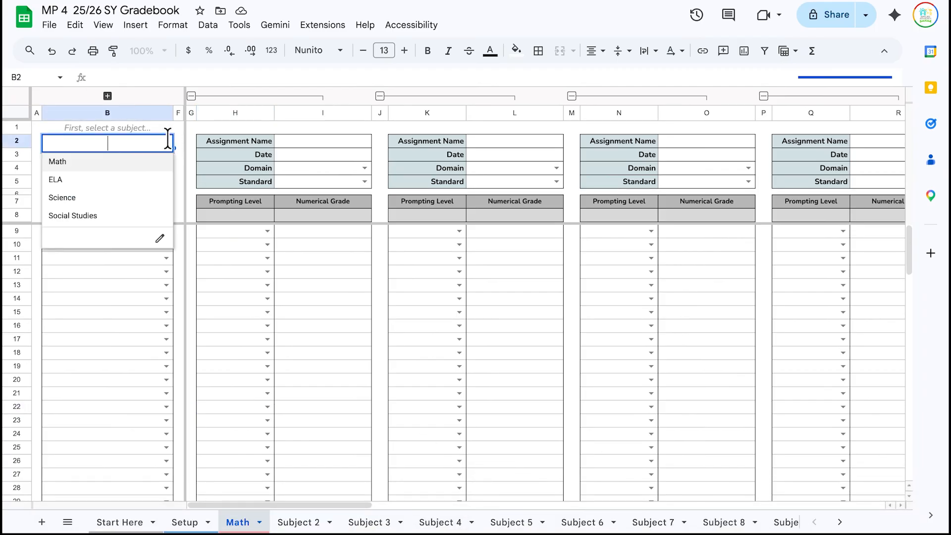
{"action": "left_click", "coordinate": [142, 161]}
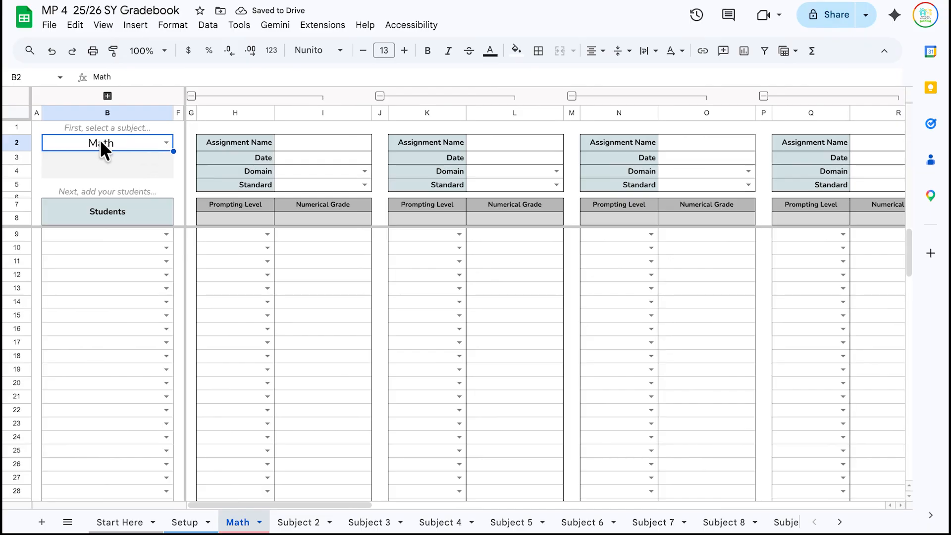
{"action": "left_click", "coordinate": [123, 236]}
{"action": "left_click", "coordinate": [166, 234]}
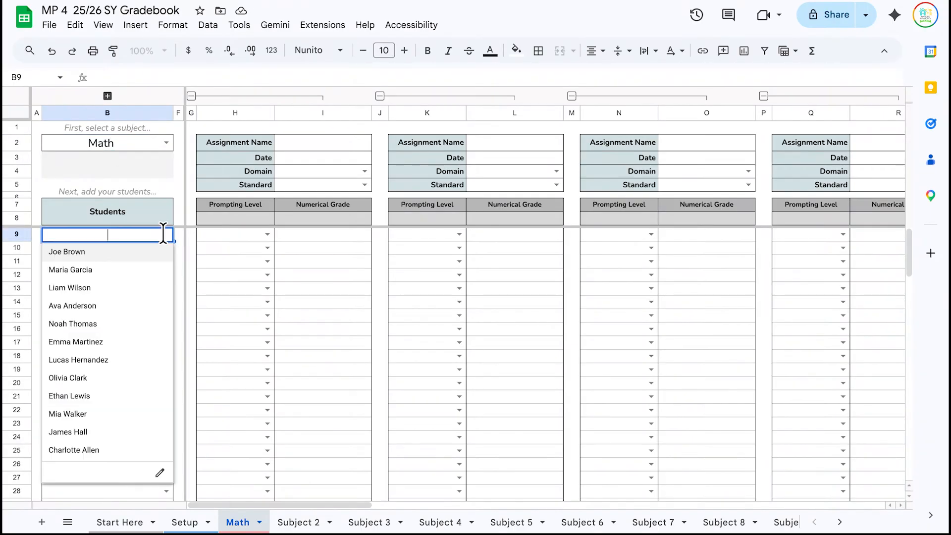
{"action": "left_click", "coordinate": [250, 261]}
{"action": "left_click", "coordinate": [112, 236]}
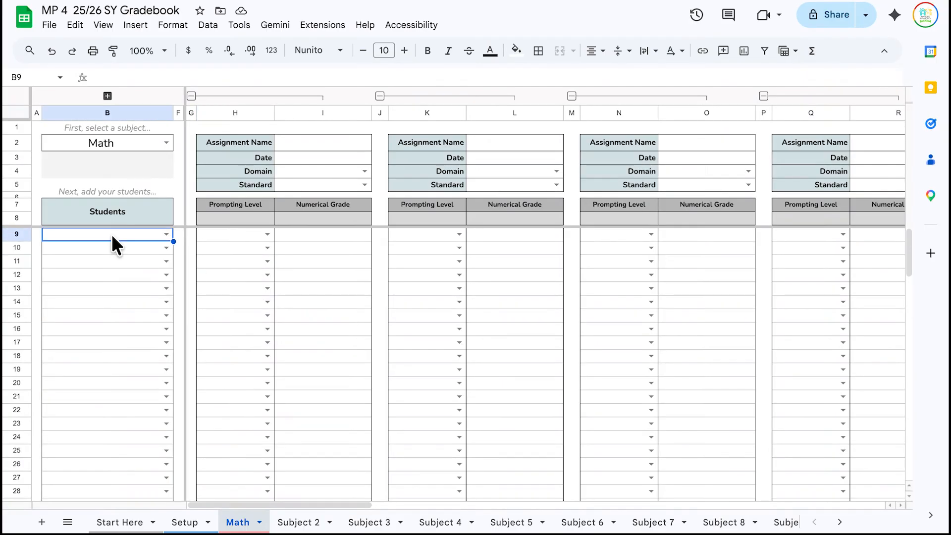
{"action": "type", "text": "s"}
{"action": "key", "text": "BackSpace"}
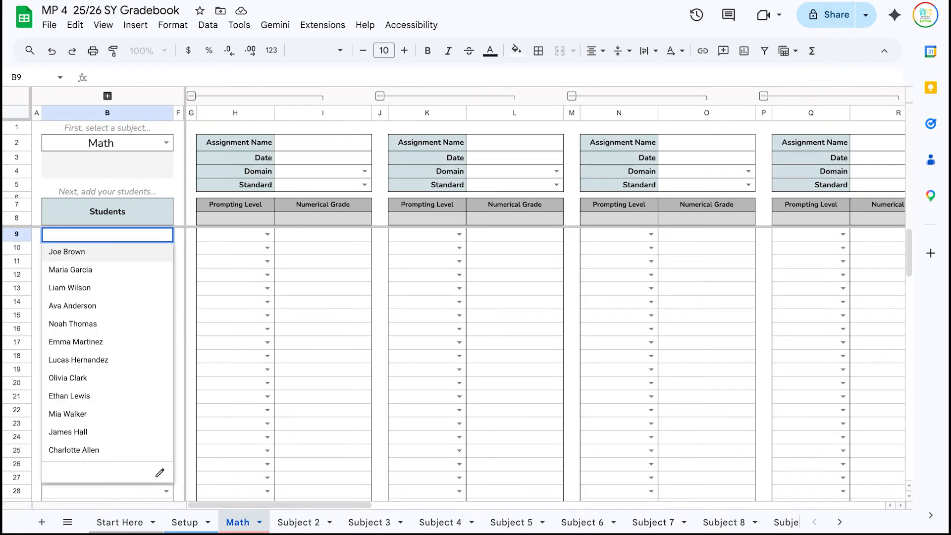
{"action": "left_click", "coordinate": [108, 252]}
{"action": "key", "text": "Return"}
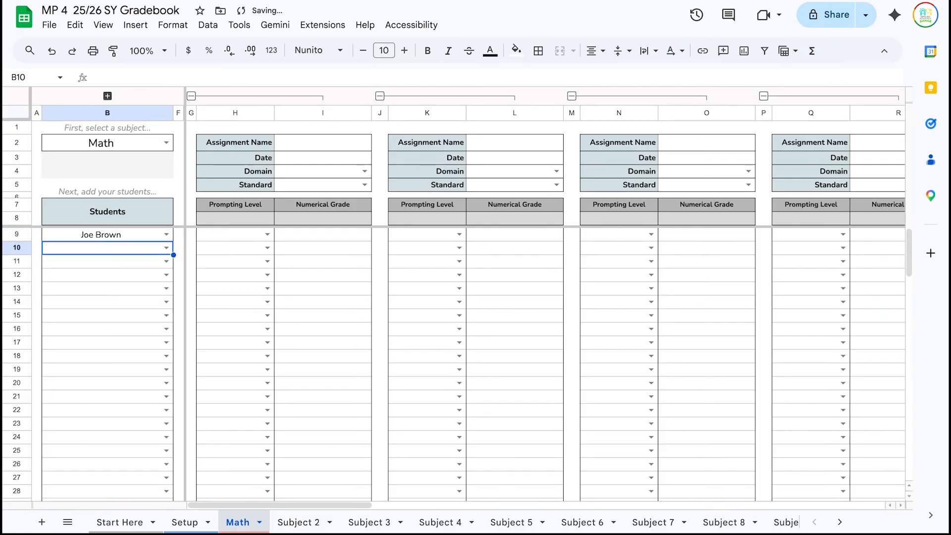
- Fill rows 10–12 with students suggested after typing m, l and h
{"action": "type", "text": "m"}
{"action": "key", "text": "Return"}
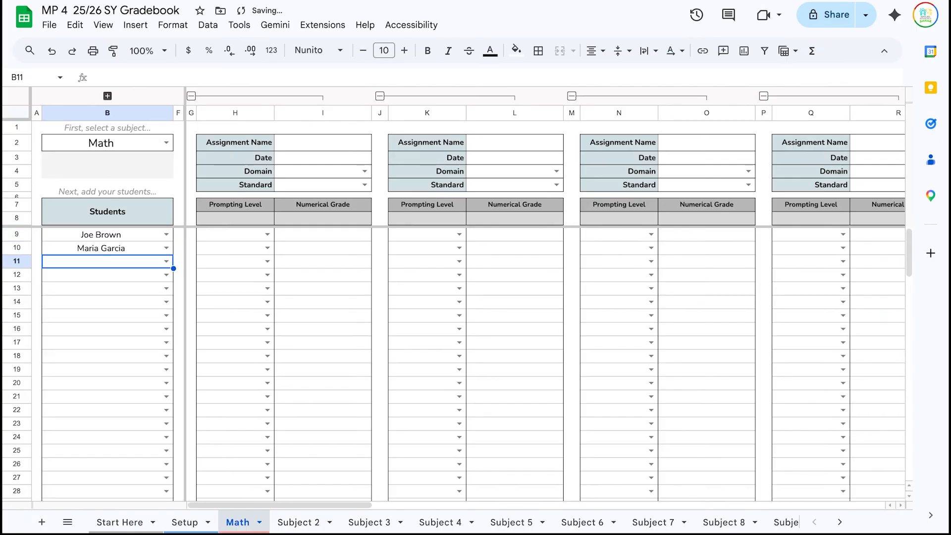
{"action": "type", "text": "l"}
{"action": "key", "text": "Return"}
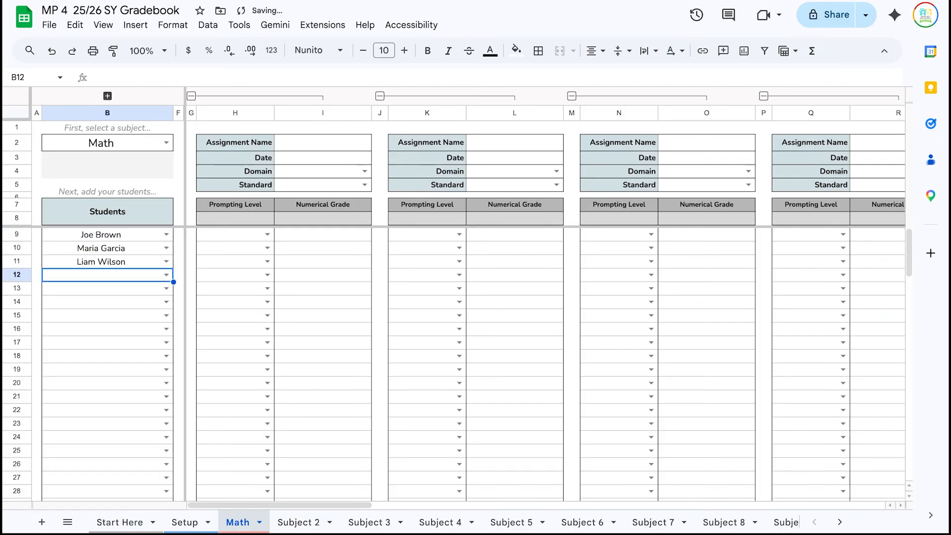
{"action": "type", "text": "h"}
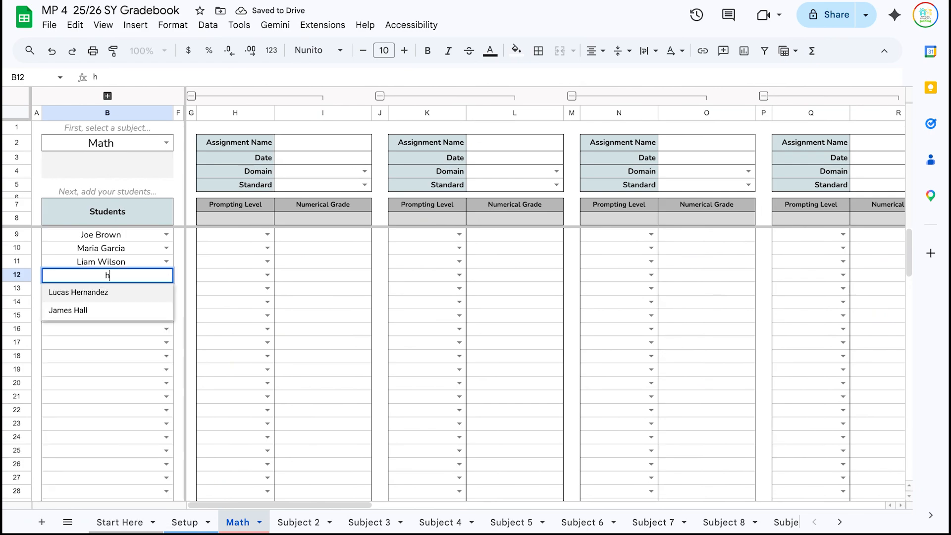
{"action": "key", "text": "Return"}
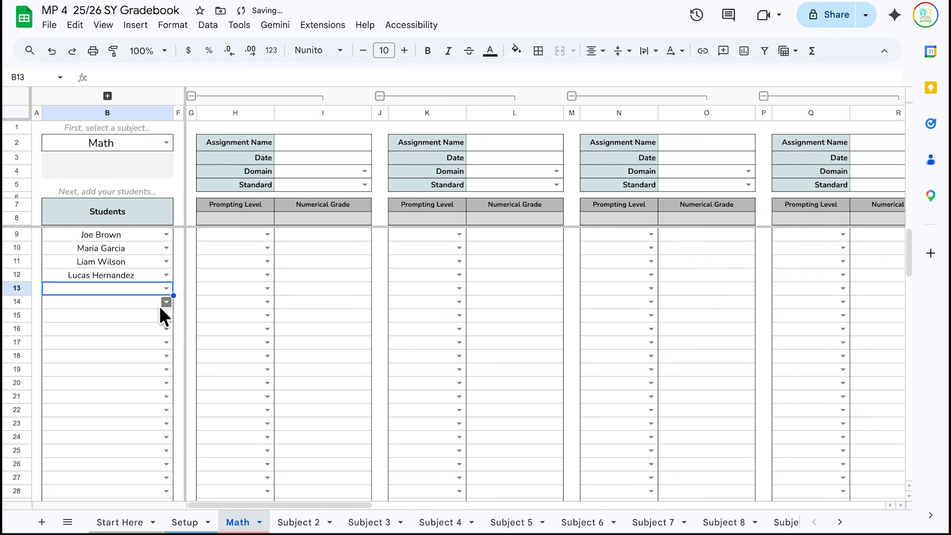
{"action": "scroll", "coordinate": [144, 330], "scroll_direction": "down", "scroll_amount": 5}
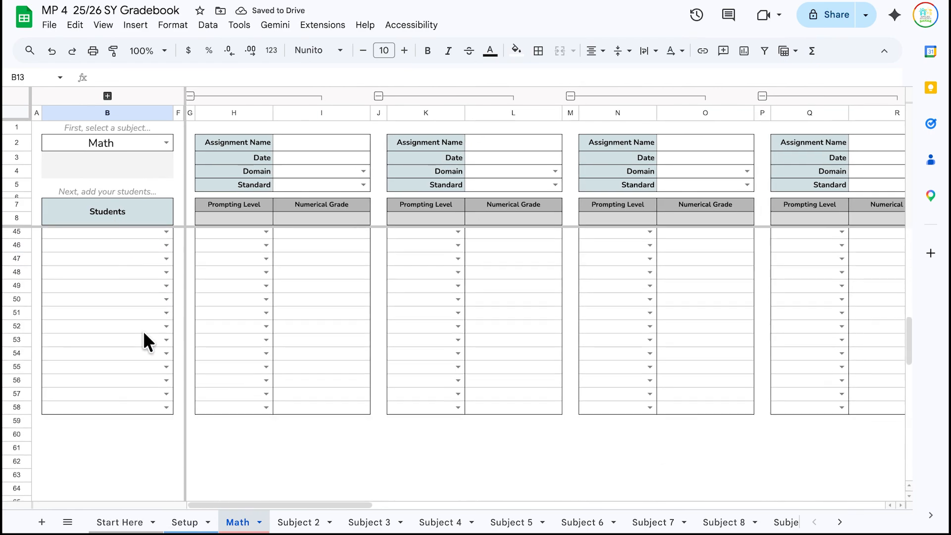
{"action": "scroll", "coordinate": [144, 322], "scroll_direction": "up", "scroll_amount": 5}
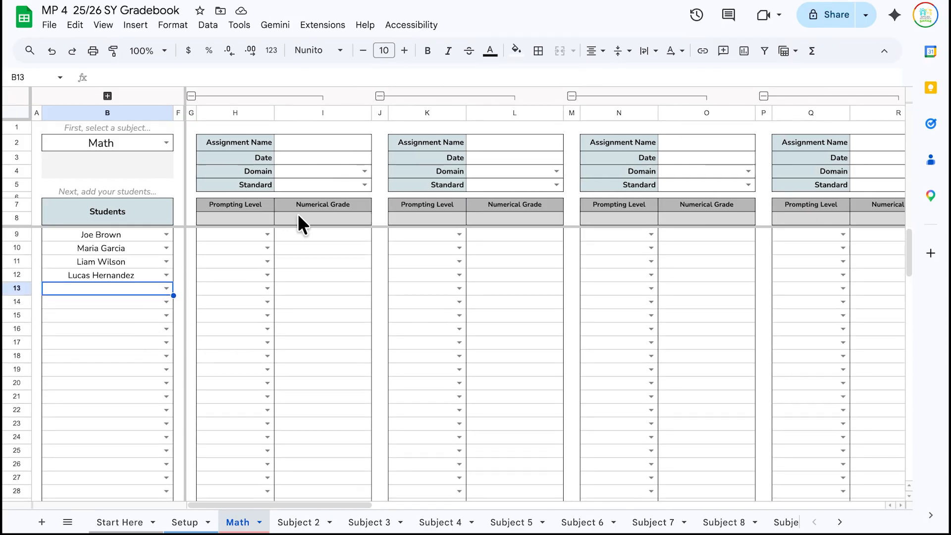
{"action": "left_click", "coordinate": [339, 144]}
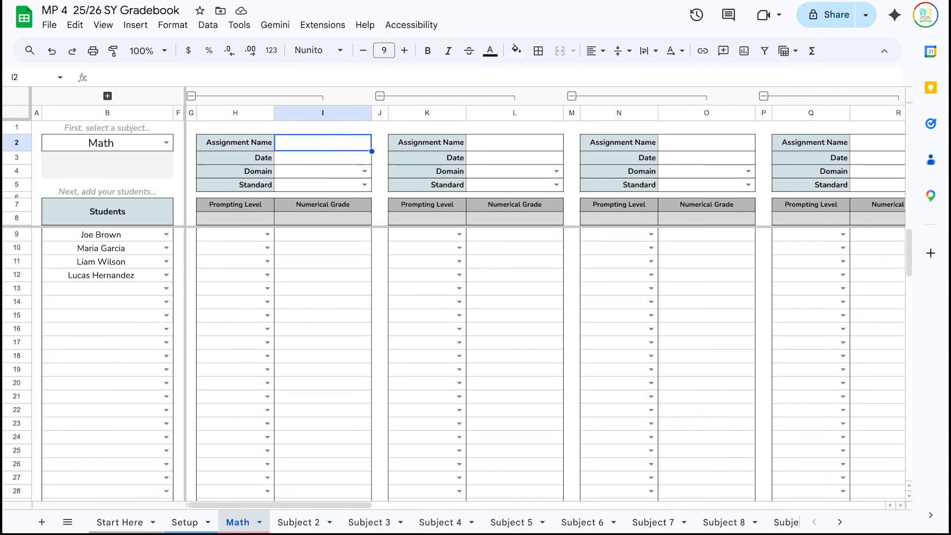
- Name the first assignment 'Assignment 1' and date it Apr 9, 2026
{"action": "type", "text": "Assignment"}
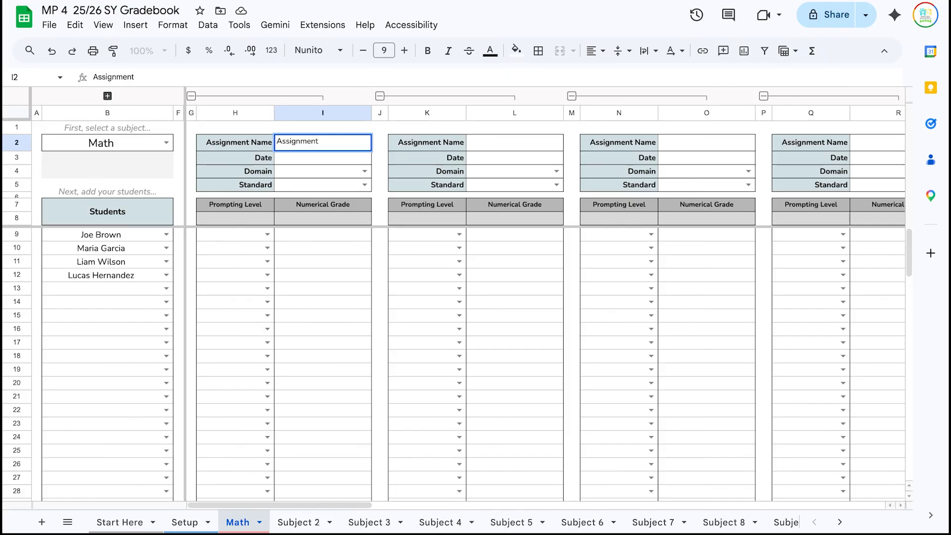
{"action": "type", "text": " 1"}
{"action": "double_click", "coordinate": [339, 158]}
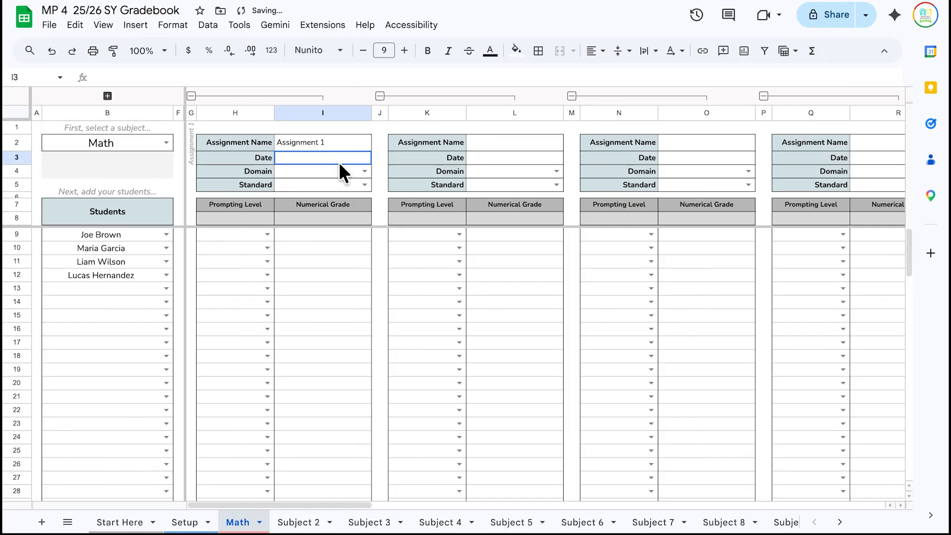
{"action": "left_click", "coordinate": [342, 236]}
- Tag Assignment 1 with Number & Operations - Fractions and its number-line standard
{"action": "left_click", "coordinate": [365, 171]}
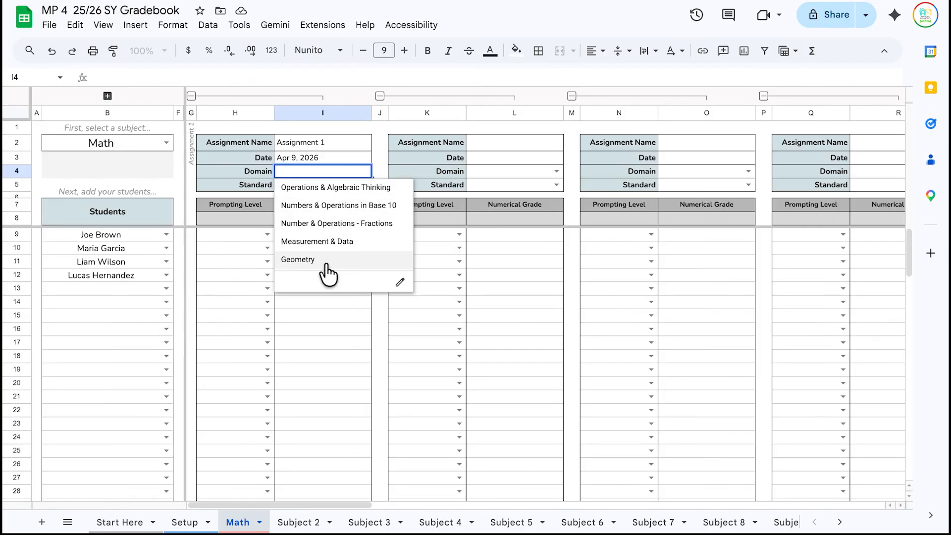
{"action": "left_click", "coordinate": [339, 224]}
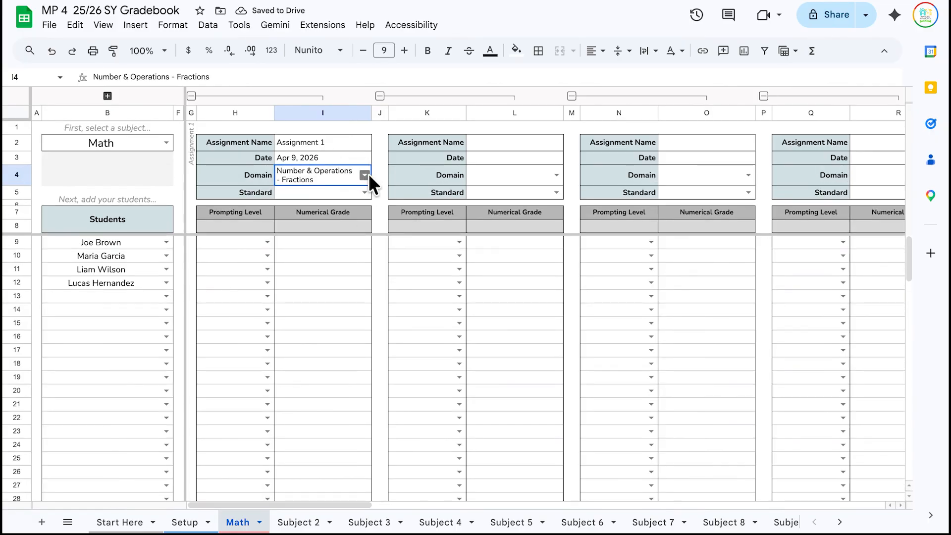
{"action": "left_click", "coordinate": [365, 192]}
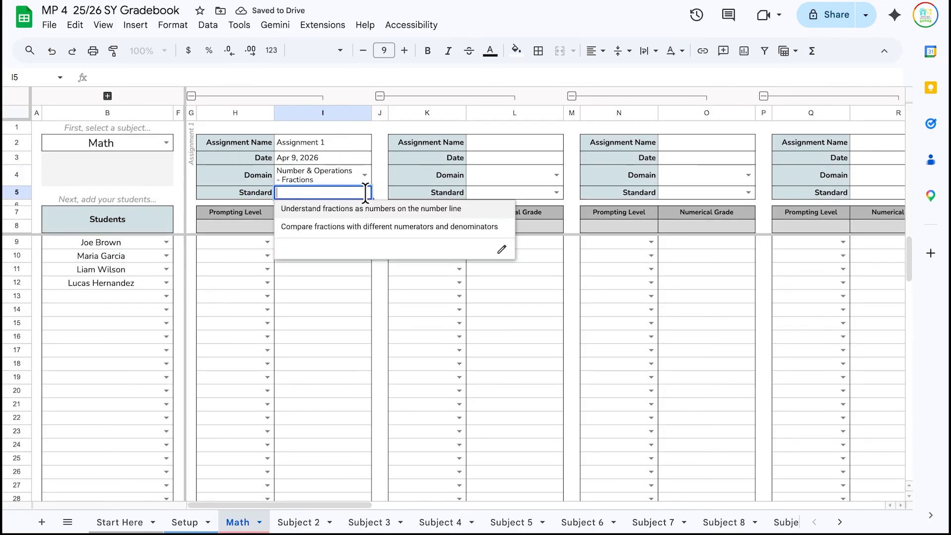
{"action": "left_click", "coordinate": [389, 209]}
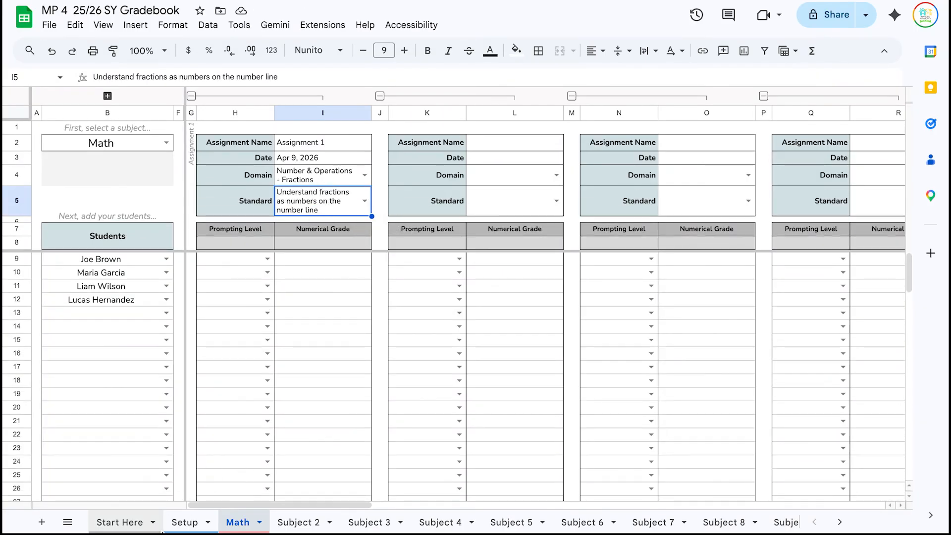
{"action": "left_click", "coordinate": [196, 524]}
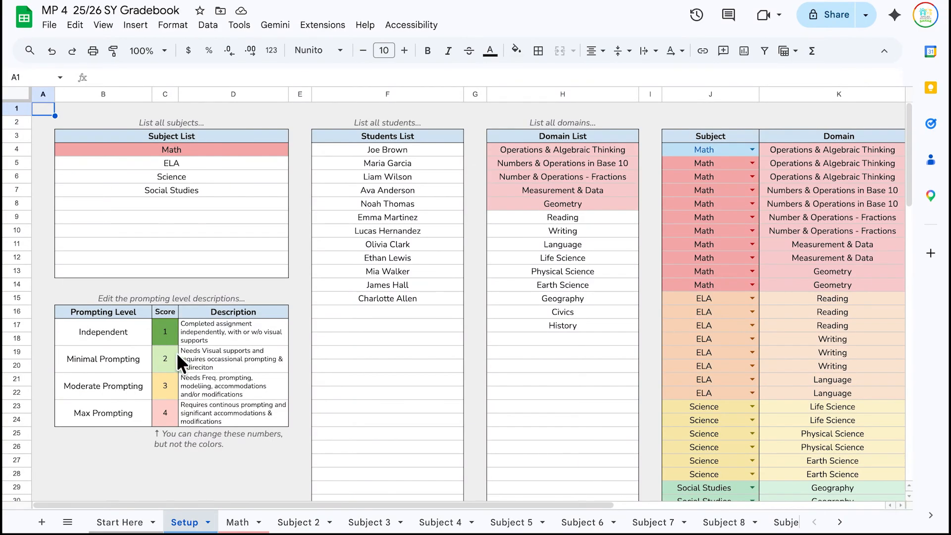
- Compare the Setup and Math sheets, then select the first student's numerical grade cell on Math
{"action": "left_click", "coordinate": [234, 524]}
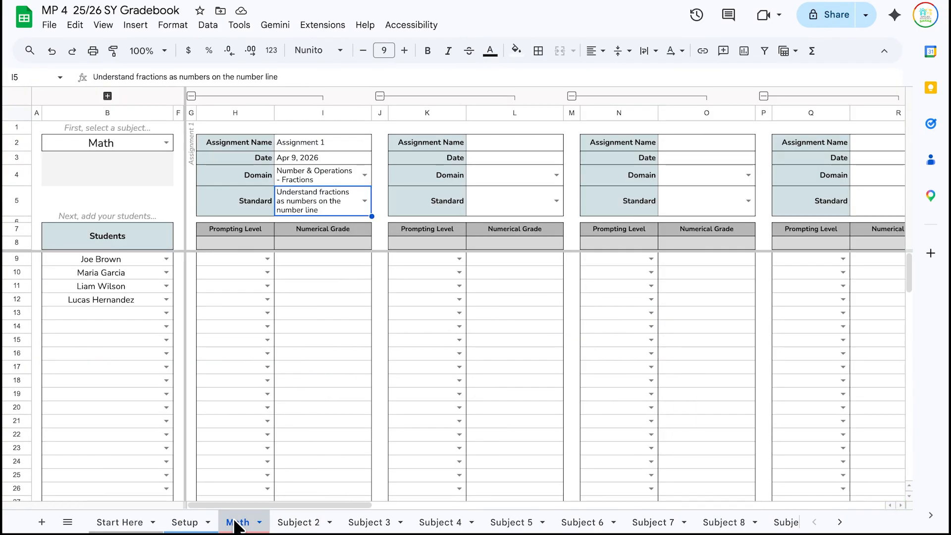
{"action": "left_click", "coordinate": [184, 522]}
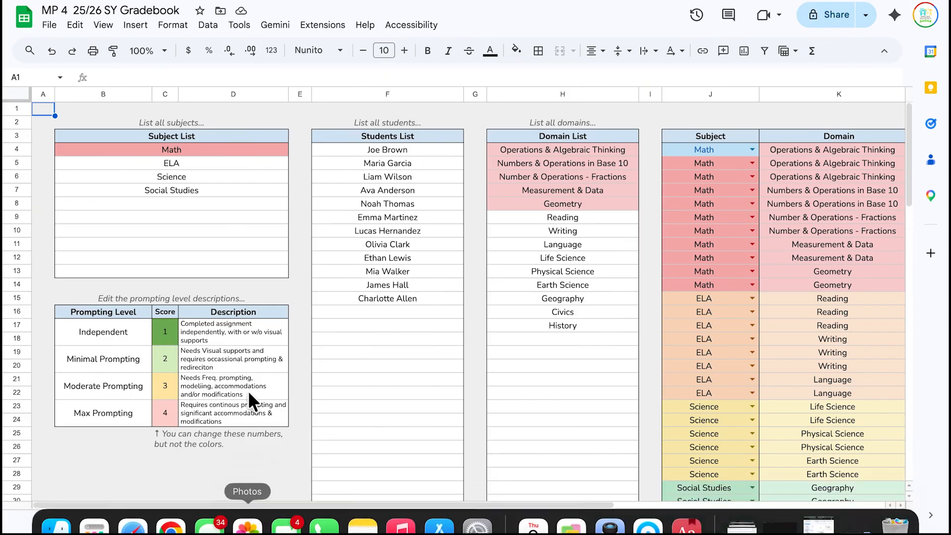
{"action": "left_click", "coordinate": [248, 524]}
{"action": "left_click", "coordinate": [185, 522]}
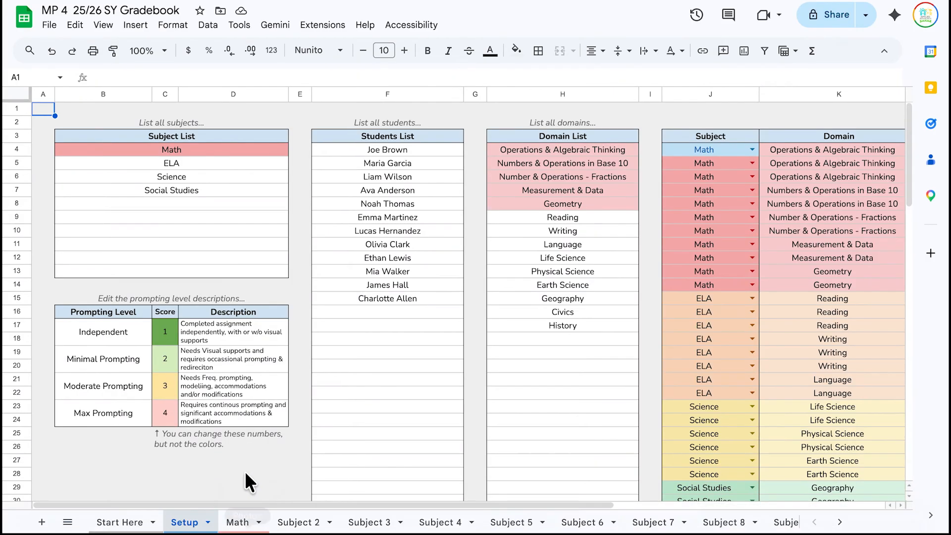
{"action": "left_click", "coordinate": [252, 526]}
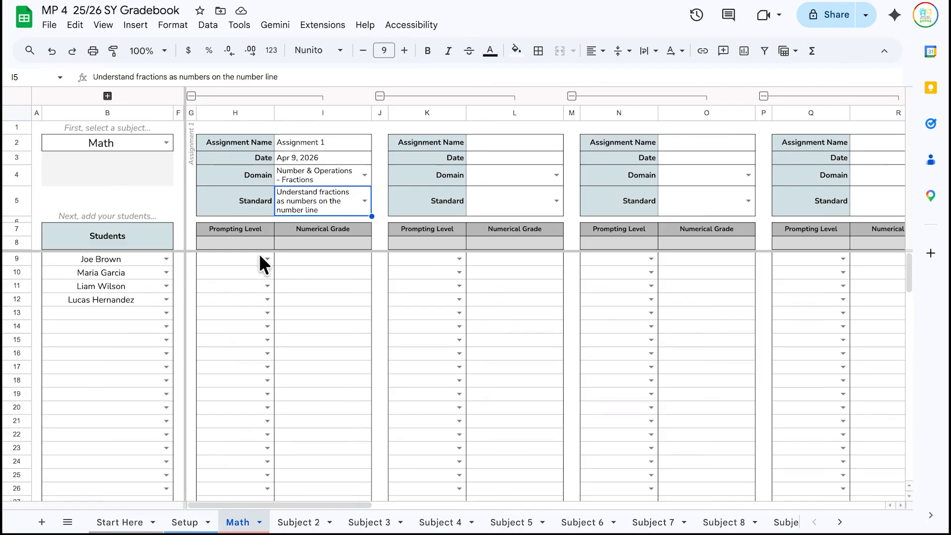
{"action": "left_click", "coordinate": [287, 257]}
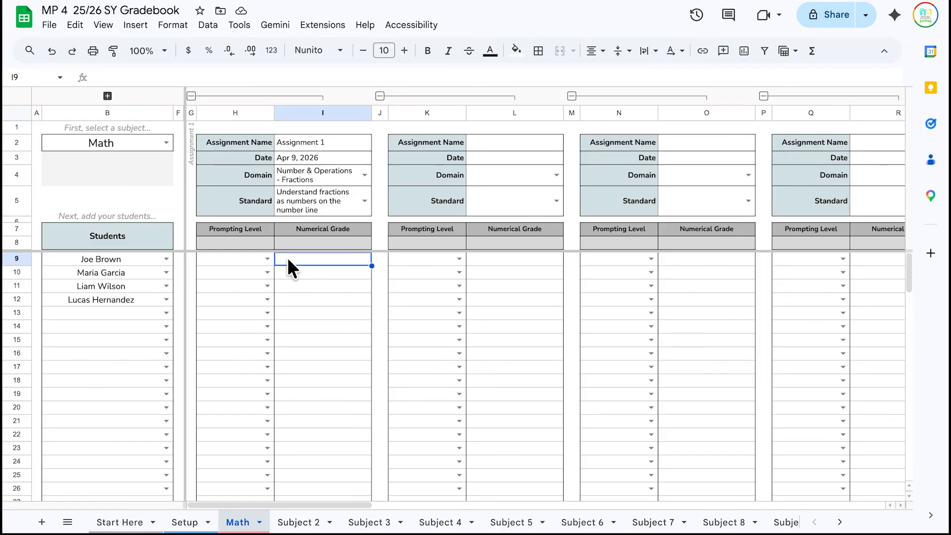
- Enter 90% with prompting level 4 for the first student, then 90% with level 1 for the second
{"action": "type", "text": "90%"}
{"action": "key", "text": "Left"}
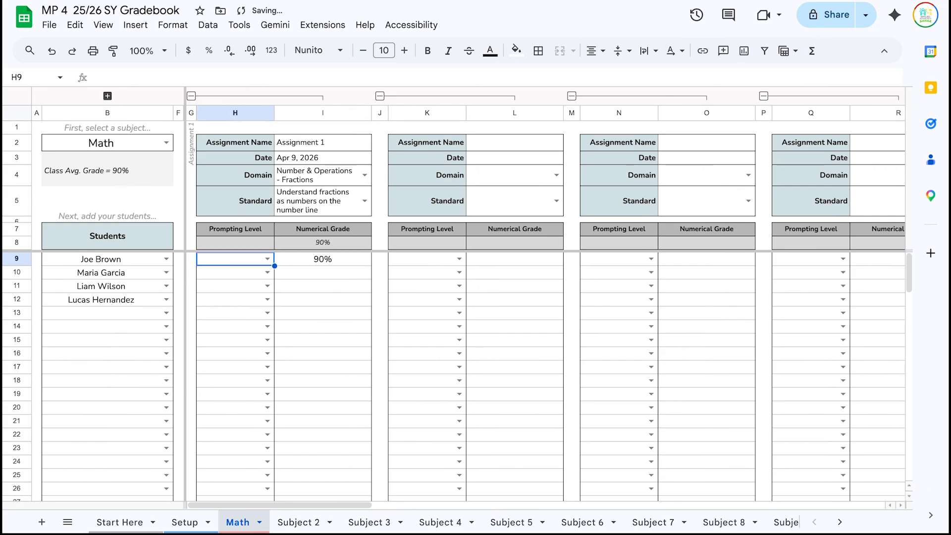
{"action": "type", "text": "4"}
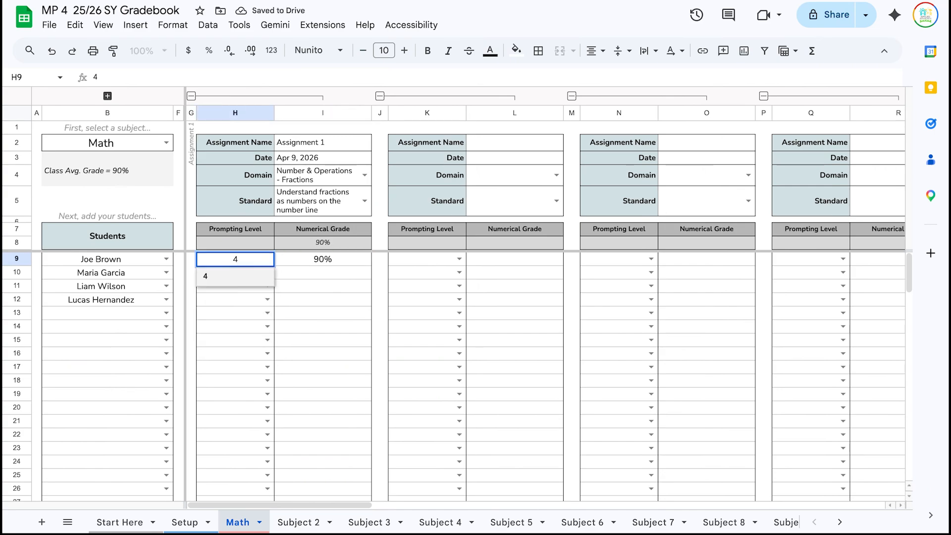
{"action": "key", "text": "Return"}
{"action": "key", "text": "Up"}
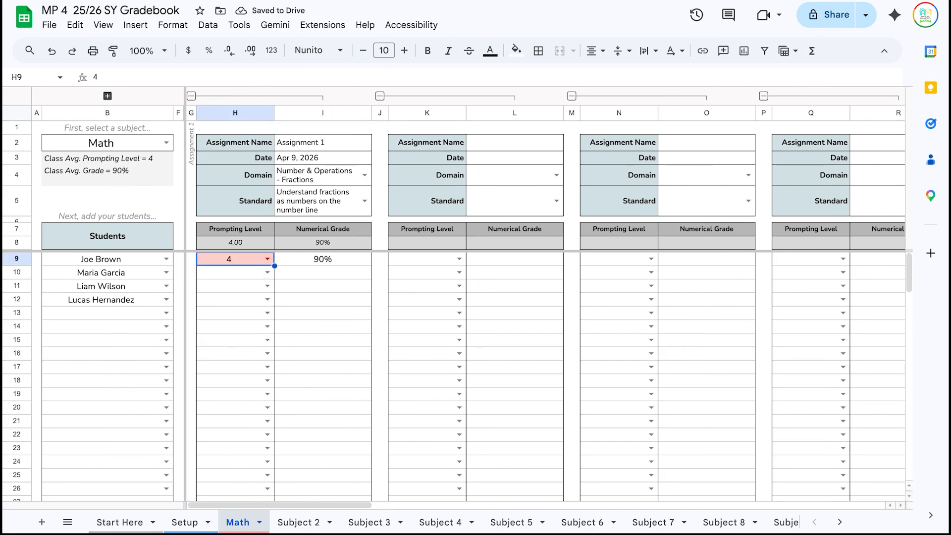
{"action": "key", "text": "Right"}
{"action": "key", "text": "Down"}
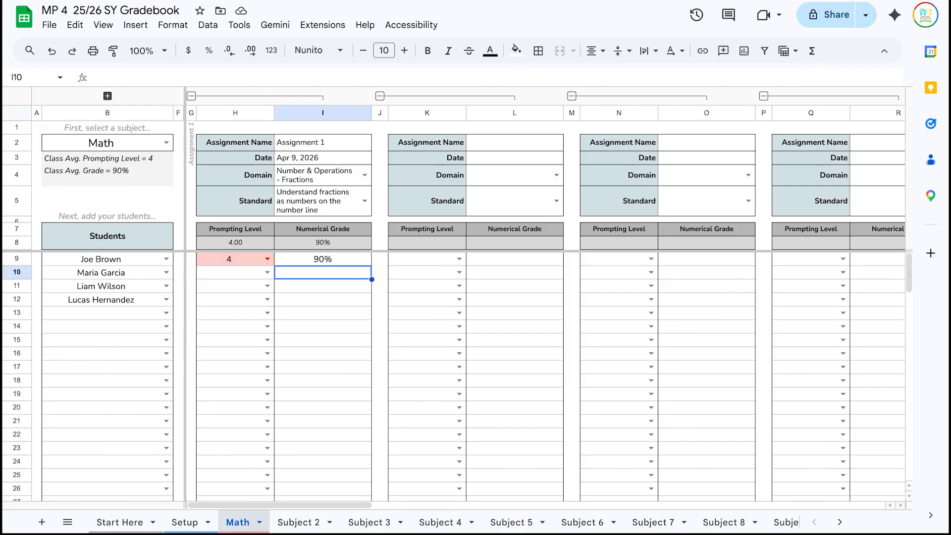
{"action": "type", "text": "90%"}
{"action": "key", "text": "Left"}
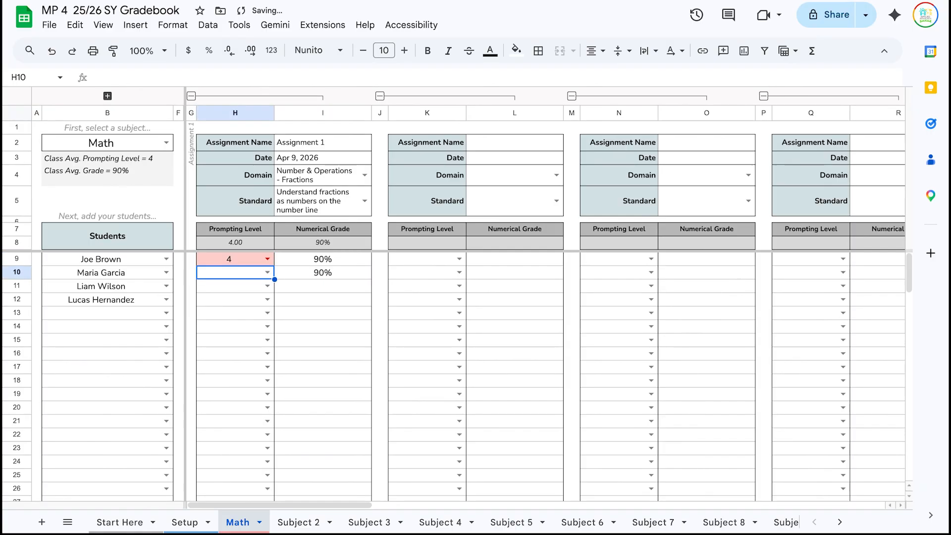
{"action": "type", "text": "1"}
{"action": "key", "text": "Return"}
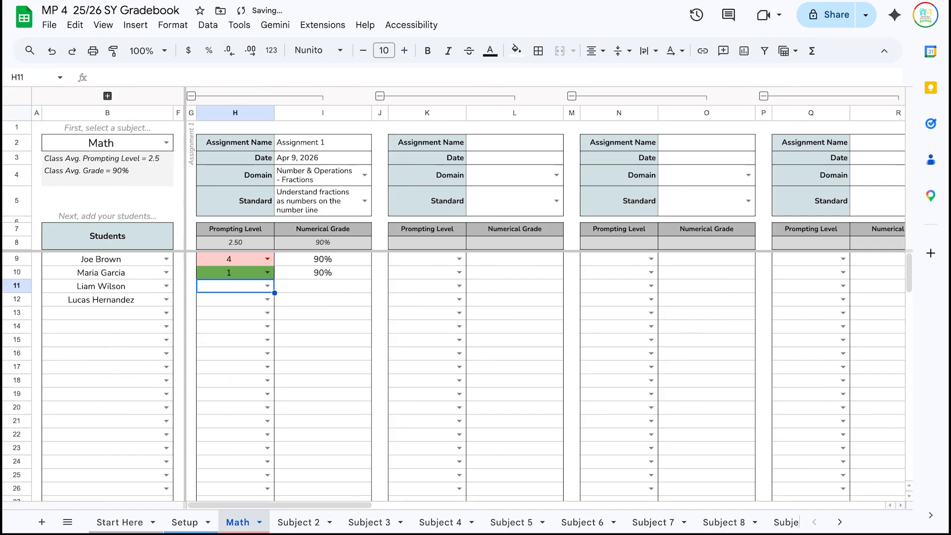
- Enter 68% with prompting level 1 in row 11 and 90% with level 3 in row 12
{"action": "key", "text": "Right"}
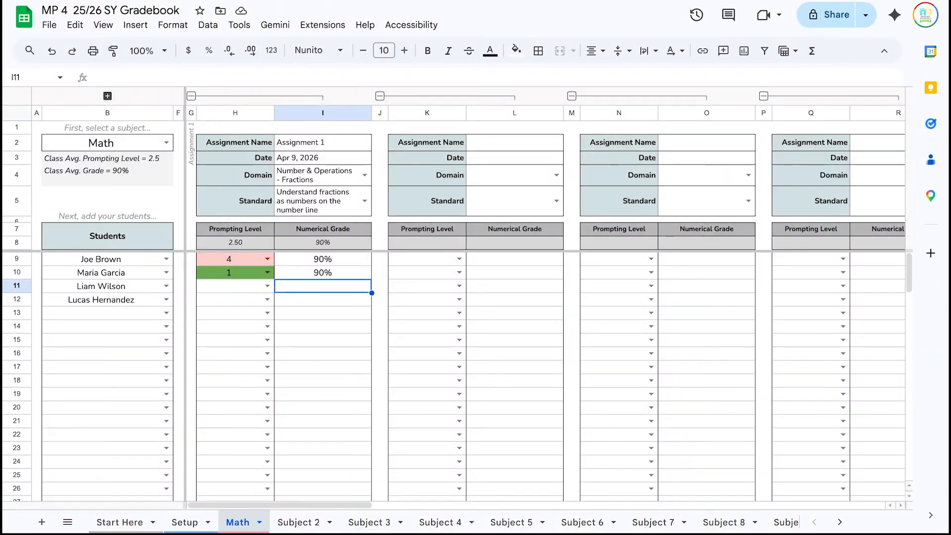
{"action": "type", "text": "68"}
{"action": "left_click", "coordinate": [235, 286]}
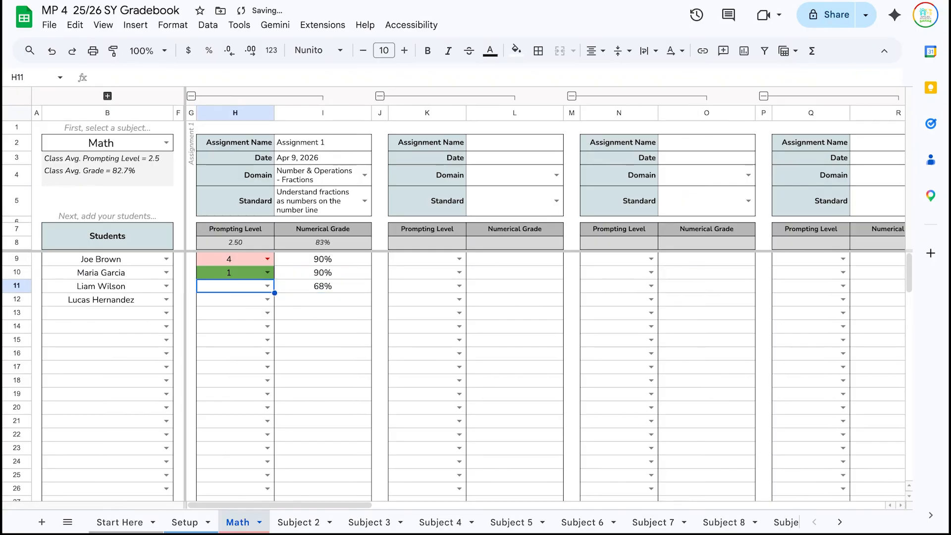
{"action": "type", "text": "1"}
{"action": "key", "text": "Return"}
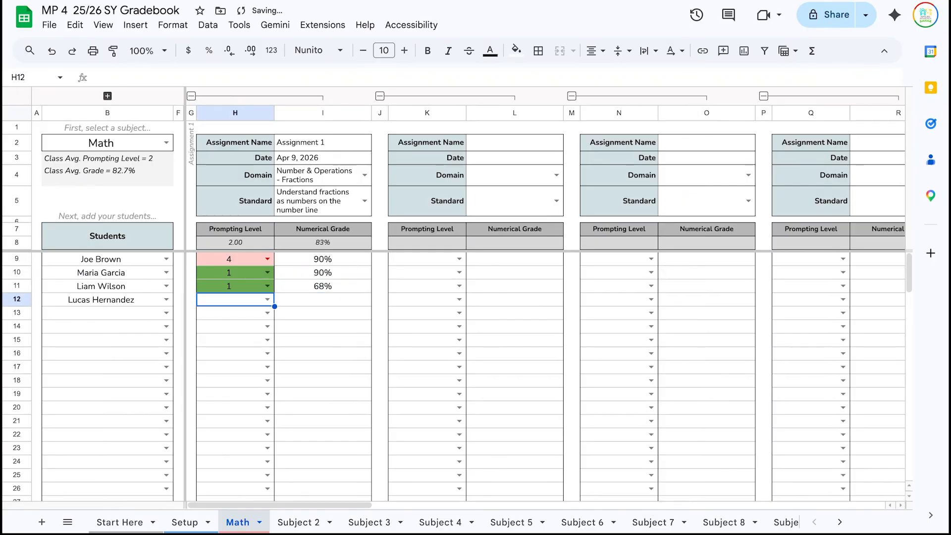
{"action": "left_click", "coordinate": [323, 299]}
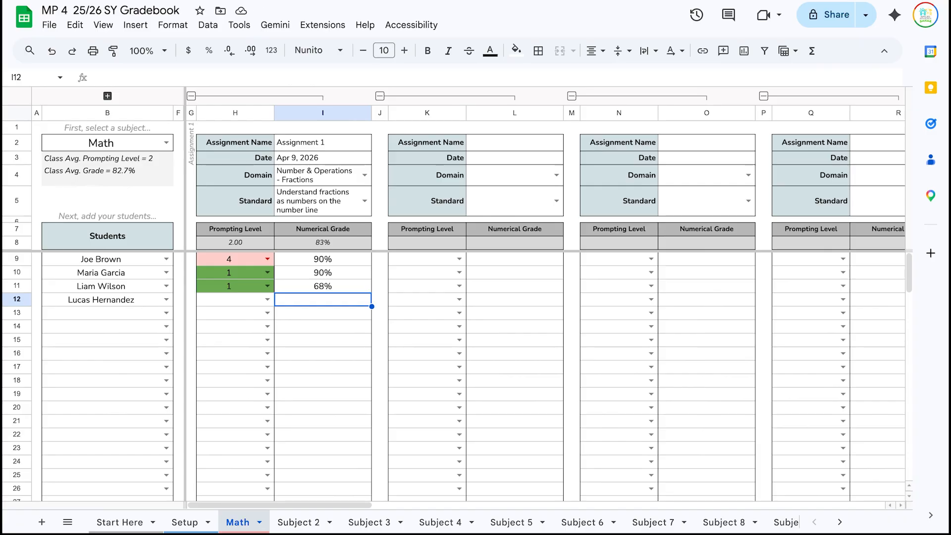
{"action": "type", "text": "90"}
{"action": "left_click", "coordinate": [235, 299]}
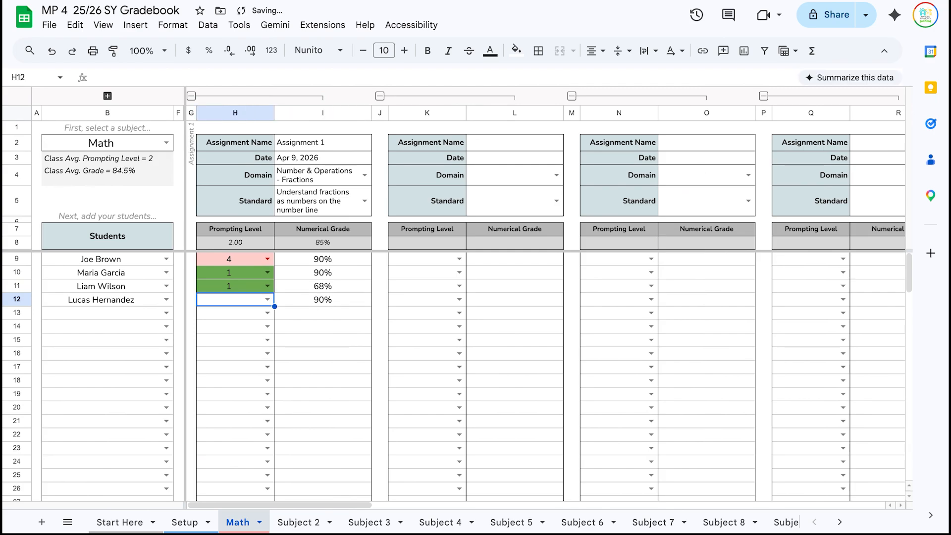
{"action": "type", "text": "3"}
{"action": "key", "text": "Return"}
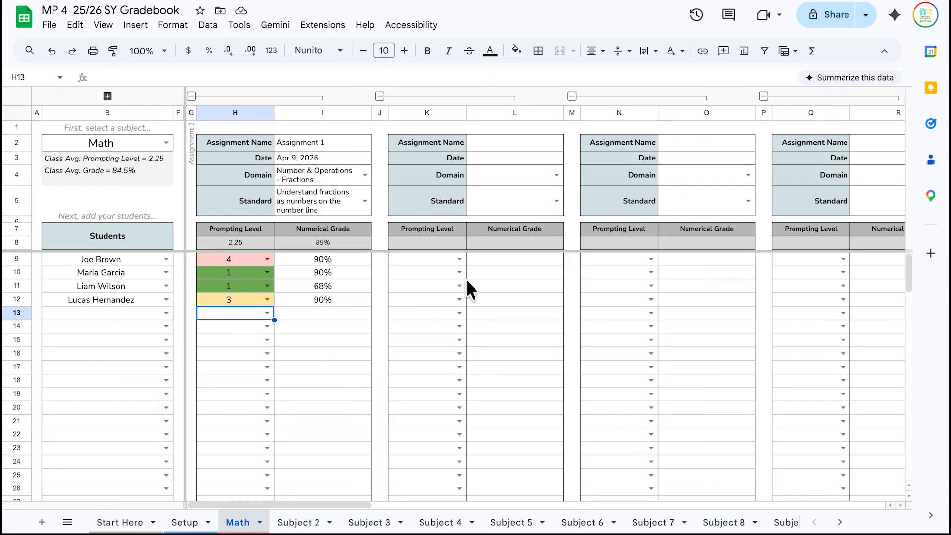
{"action": "left_click", "coordinate": [485, 152]}
- Name it 'Assignment 2', date it Apr 13, 2026, and tag Measurement & Data / Represent and interpret data
{"action": "left_click", "coordinate": [493, 139]}
{"action": "type", "text": "A"}
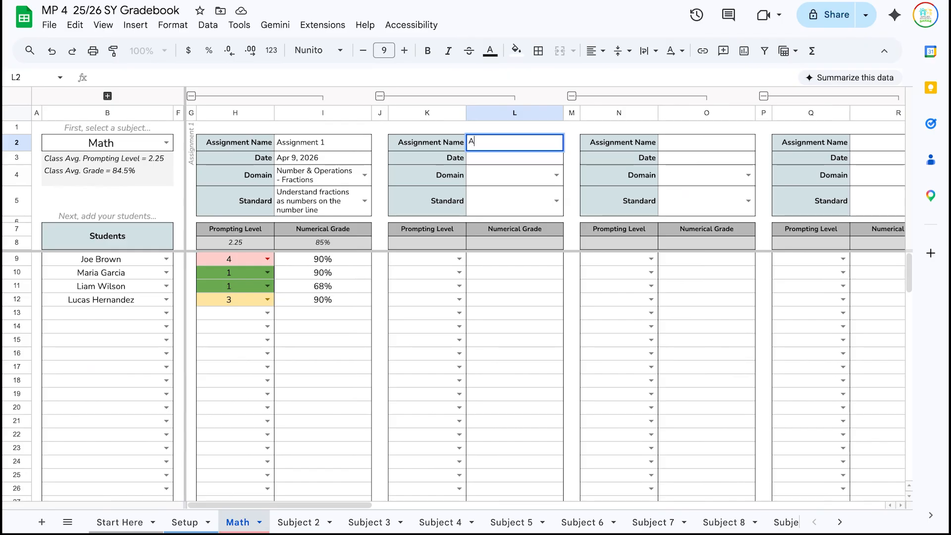
{"action": "type", "text": "ssignment 2"}
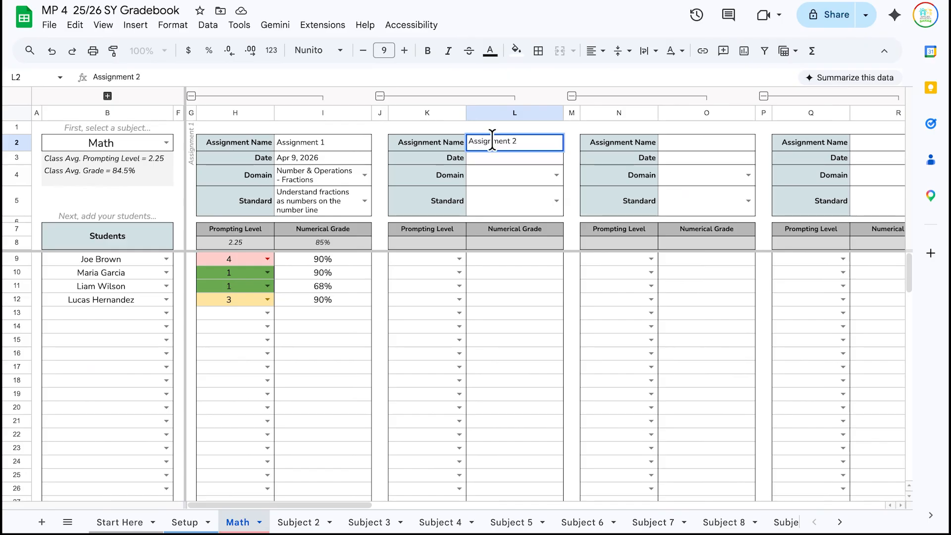
{"action": "left_click", "coordinate": [484, 166]}
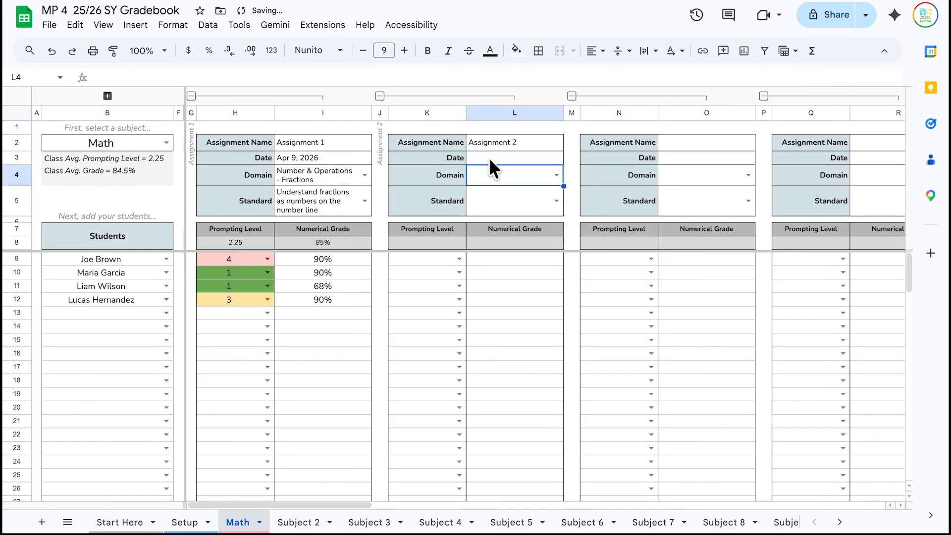
{"action": "double_click", "coordinate": [489, 158]}
{"action": "left_click", "coordinate": [476, 254]}
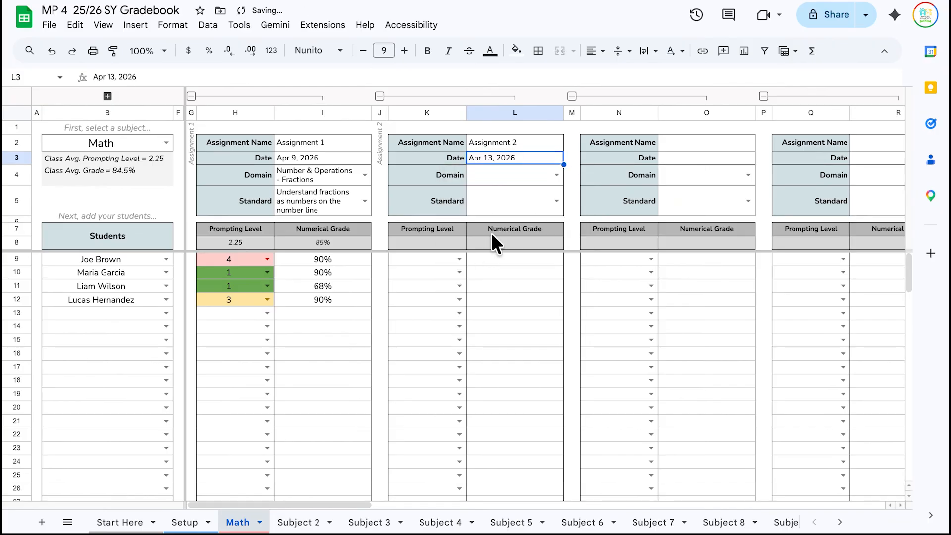
{"action": "double_click", "coordinate": [527, 174]}
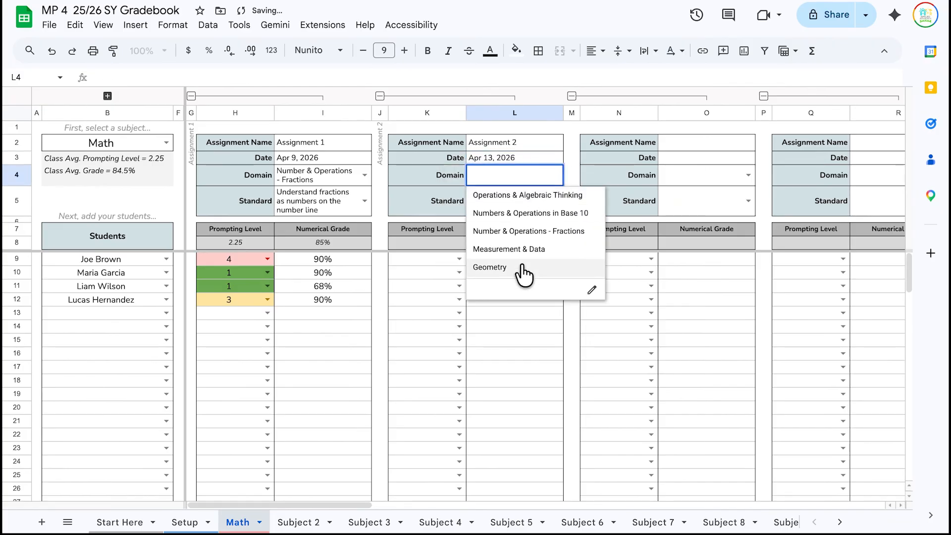
{"action": "left_click", "coordinate": [515, 248]}
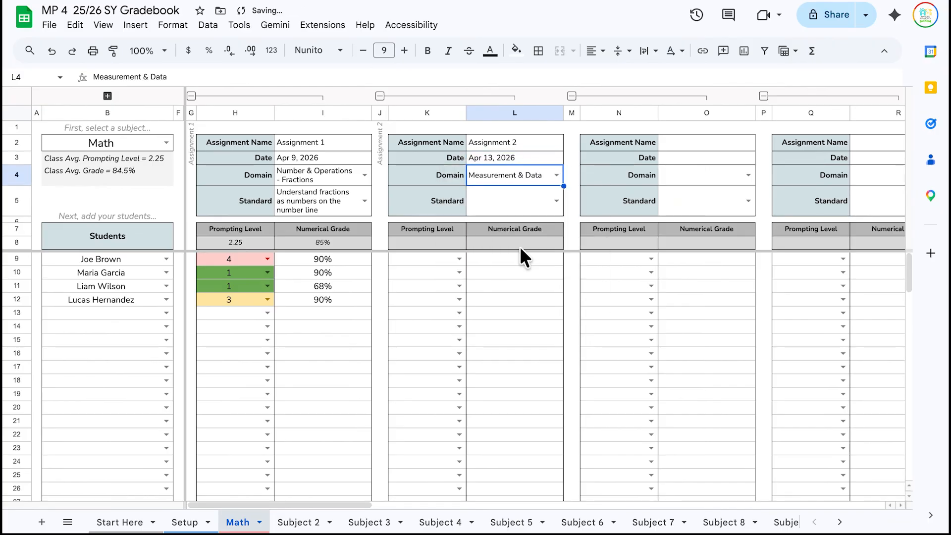
{"action": "double_click", "coordinate": [551, 197]}
{"action": "left_click", "coordinate": [545, 244]}
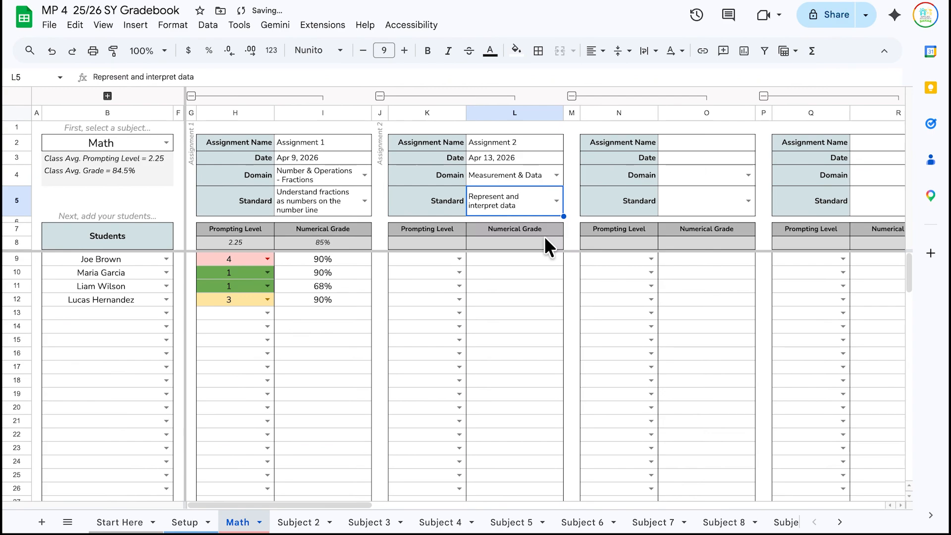
- Enter level 4 with 100% in row 9 and level 2 with 100% in row 10
{"action": "left_click", "coordinate": [439, 258]}
{"action": "type", "text": "4"}
{"action": "key", "text": "Tab"}
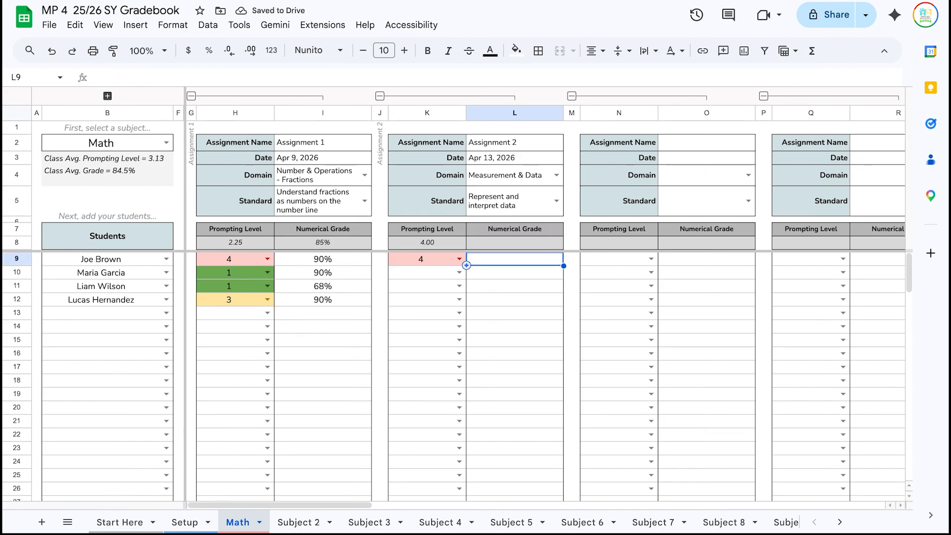
{"action": "type", "text": "100"}
{"action": "key", "text": "Return"}
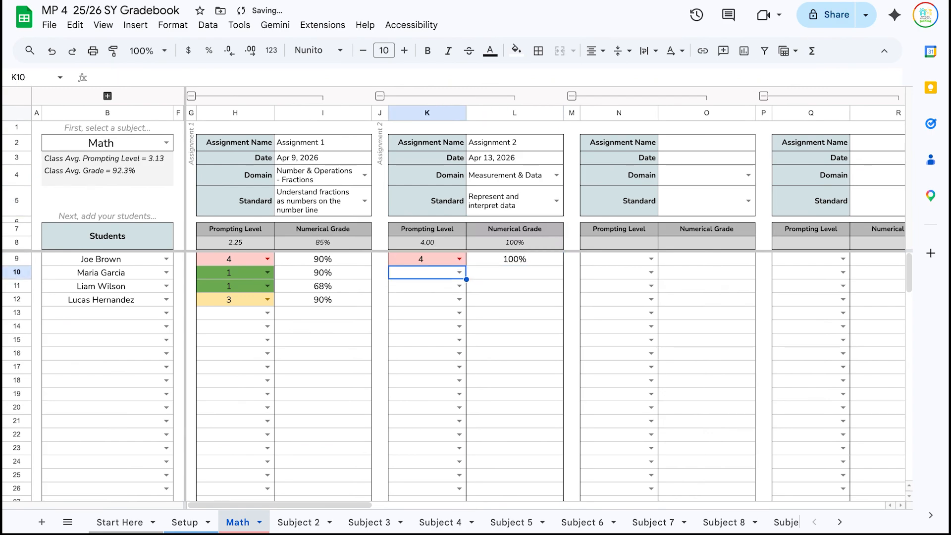
{"action": "type", "text": "2"}
{"action": "key", "text": "Tab"}
{"action": "type", "text": "100"}
{"action": "key", "text": "Return"}
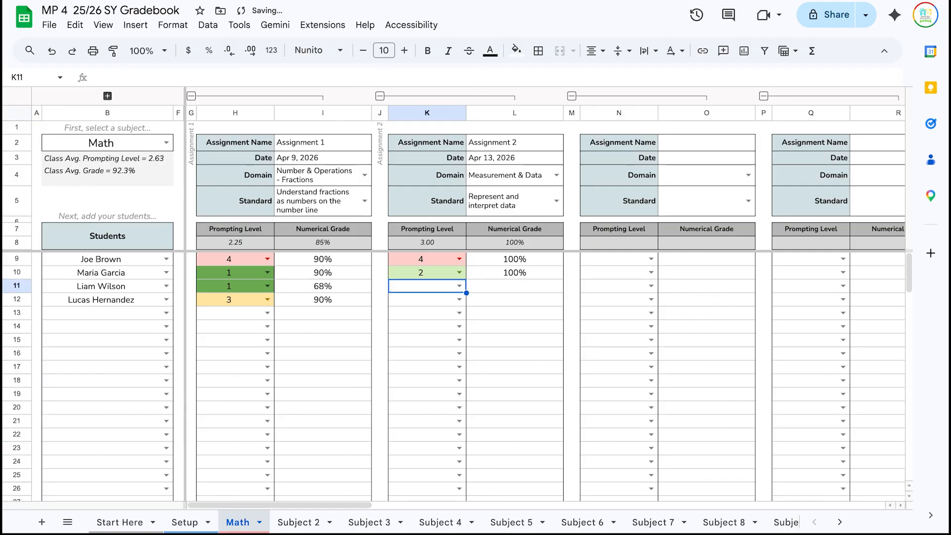
- Enter level 2 with 80% in row 11 and level 3 with 70% in row 12
{"action": "type", "text": "2"}
{"action": "key", "text": "Return"}
{"action": "key", "text": "Tab"}
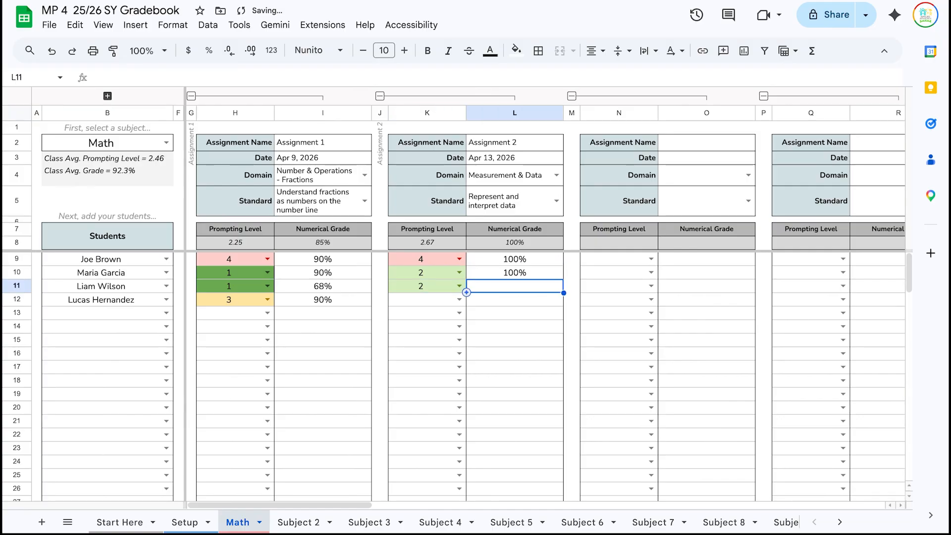
{"action": "type", "text": "80"}
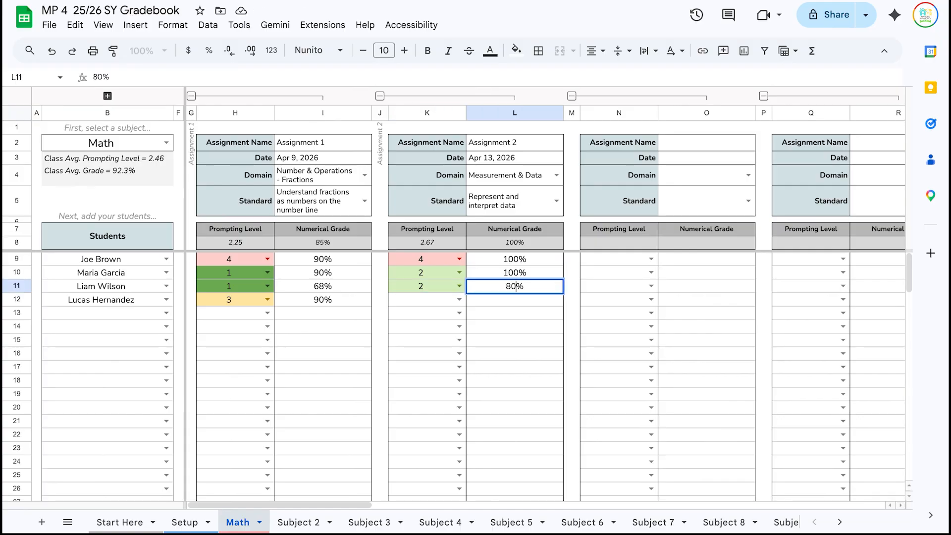
{"action": "key", "text": "Return"}
{"action": "type", "text": "3"}
{"action": "key", "text": "Return"}
{"action": "key", "text": "Up"}
{"action": "key", "text": "Tab"}
{"action": "type", "text": "70"}
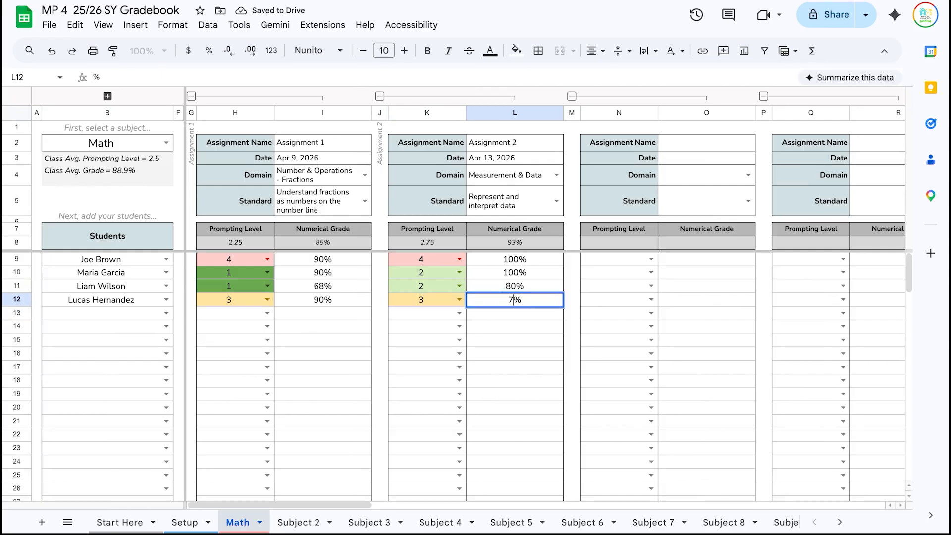
{"action": "key", "text": "Return"}
{"action": "left_click", "coordinate": [505, 367]}
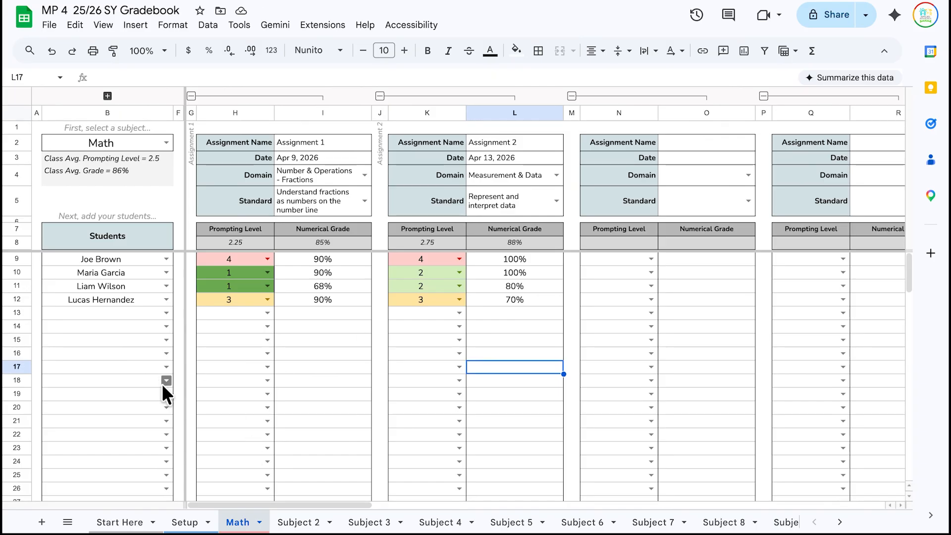
{"action": "scroll", "coordinate": [105, 365], "scroll_direction": "down", "scroll_amount": 7}
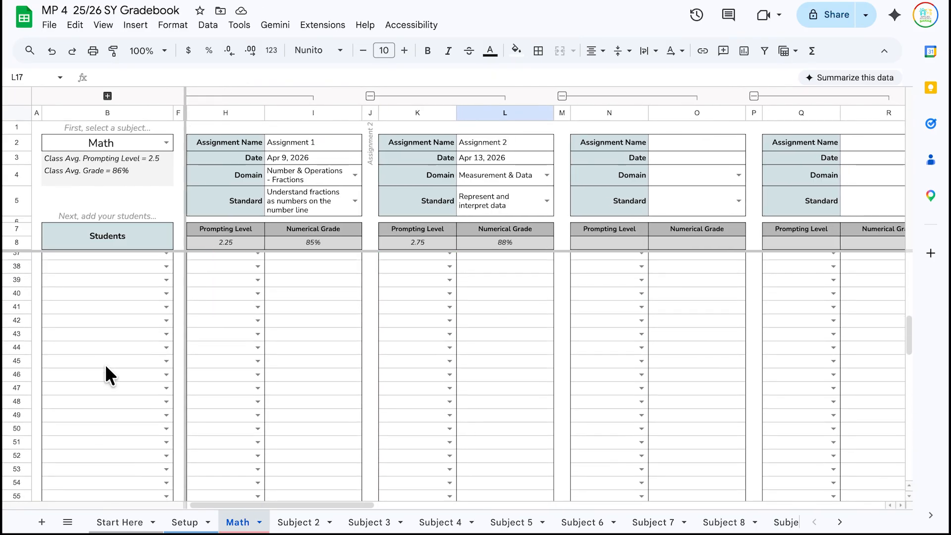
{"action": "scroll", "coordinate": [105, 364], "scroll_direction": "up", "scroll_amount": 7}
{"action": "left_click_drag", "start_coordinate": [299, 505], "coordinate": [304, 505]}
{"action": "scroll", "coordinate": [356, 326], "scroll_direction": "right", "scroll_amount": 20}
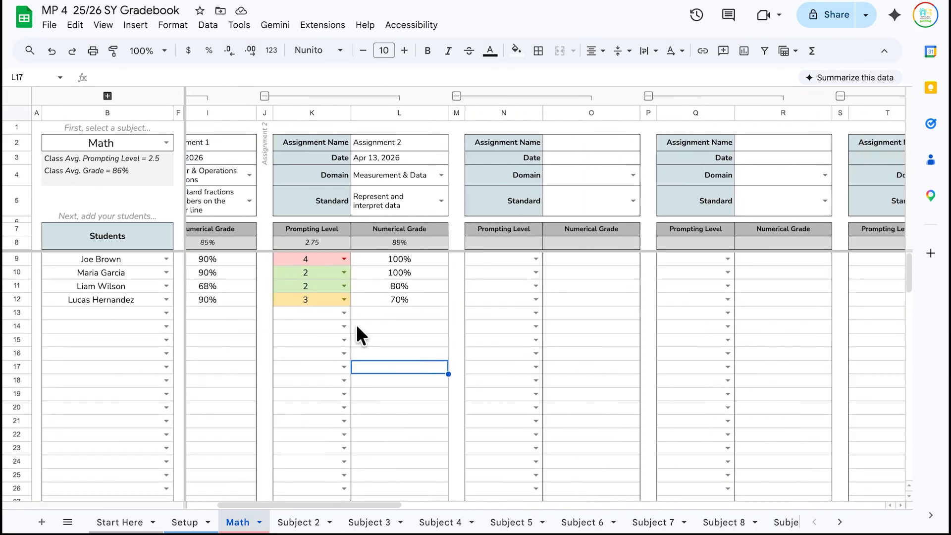
{"action": "scroll", "coordinate": [356, 325], "scroll_direction": "left", "scroll_amount": 20}
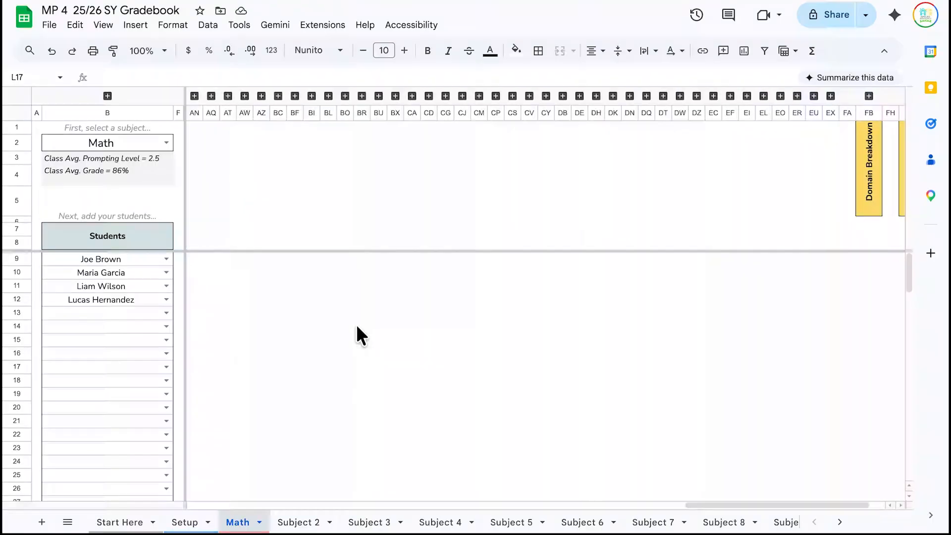
{"action": "scroll", "coordinate": [346, 233], "scroll_direction": "right", "scroll_amount": 20}
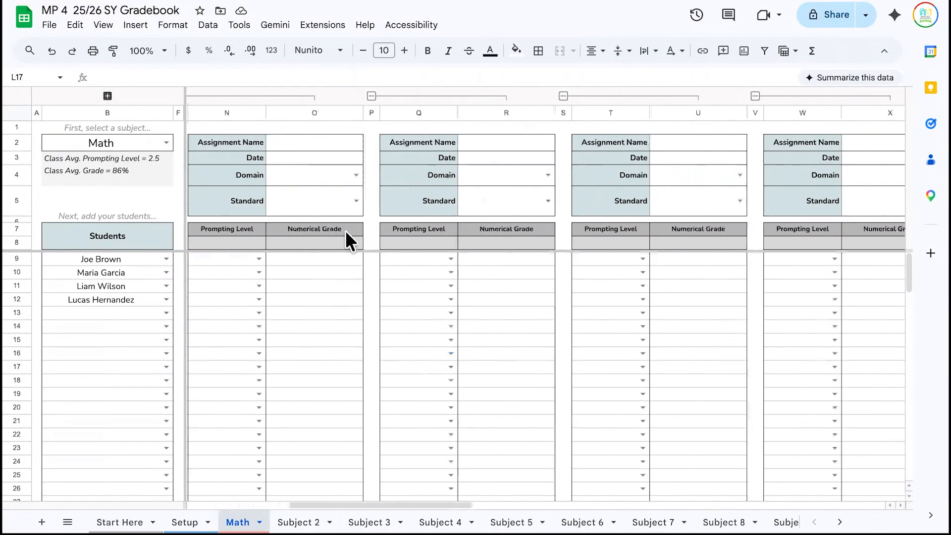
{"action": "scroll", "coordinate": [346, 232], "scroll_direction": "left", "scroll_amount": 20}
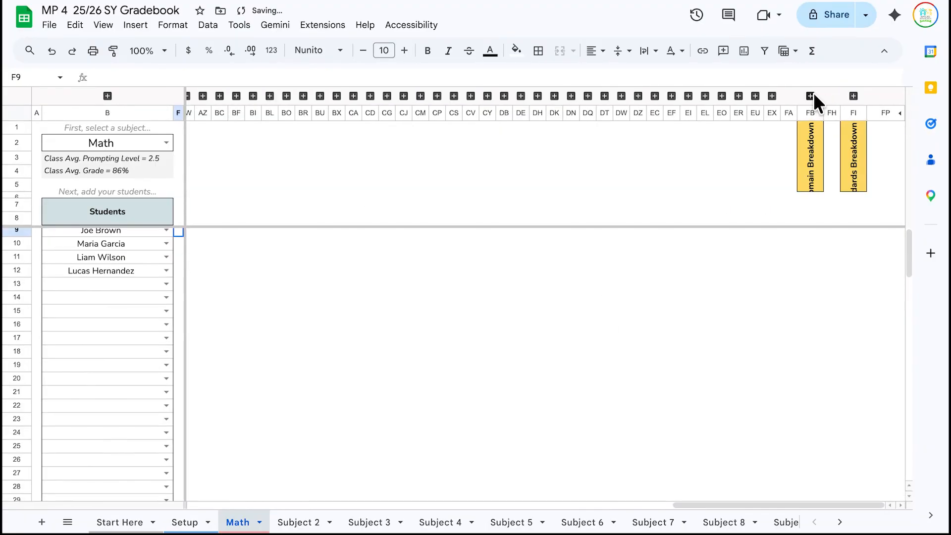
{"action": "left_click", "coordinate": [812, 95]}
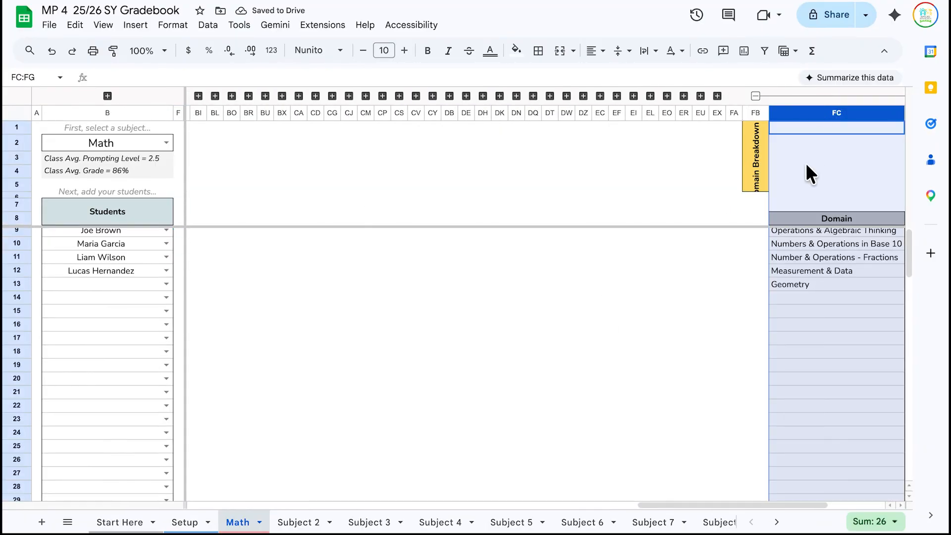
{"action": "scroll", "coordinate": [805, 162], "scroll_direction": "right", "scroll_amount": 4}
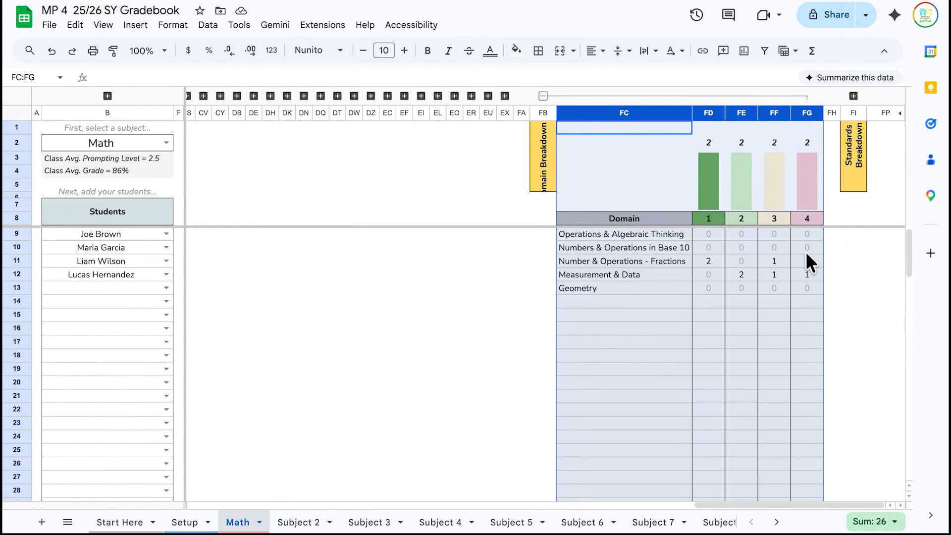
{"action": "left_click", "coordinate": [640, 245]}
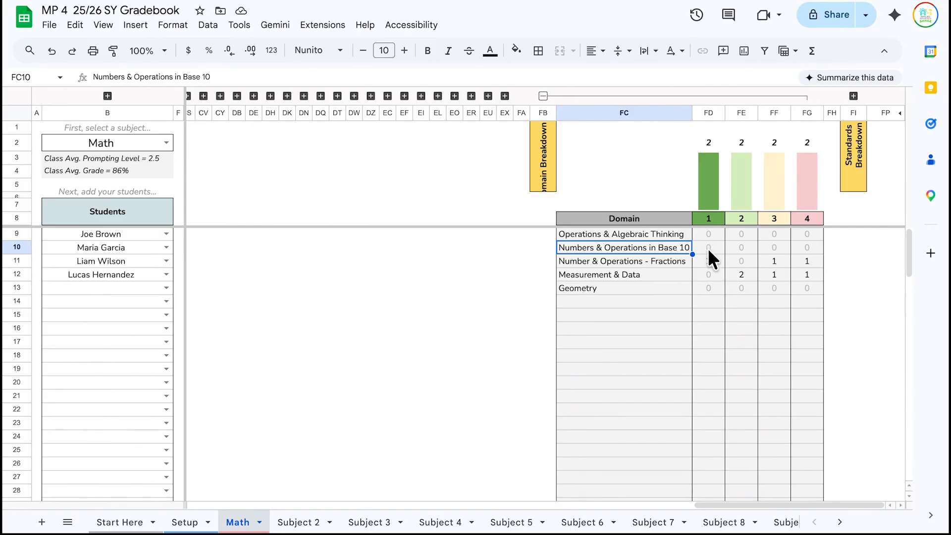
{"action": "left_click", "coordinate": [652, 262]}
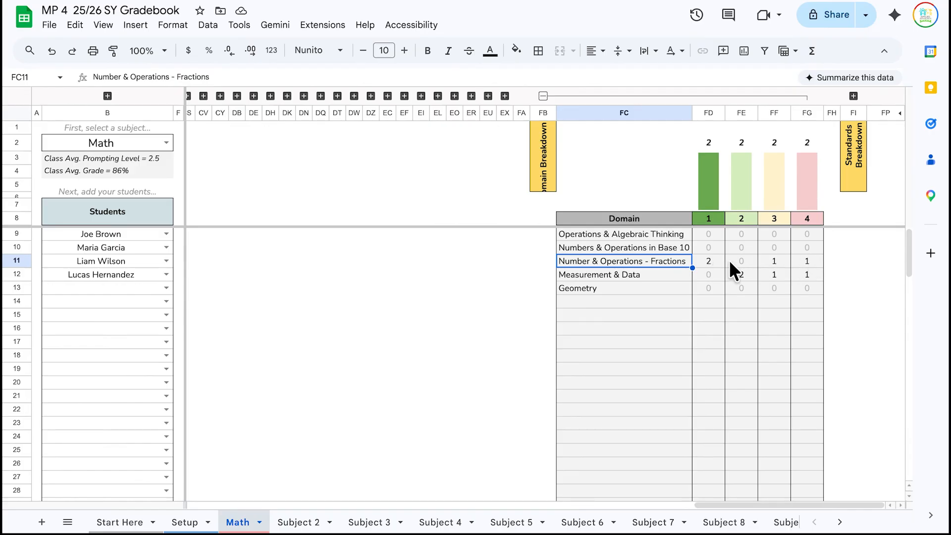
{"action": "left_click", "coordinate": [650, 274]}
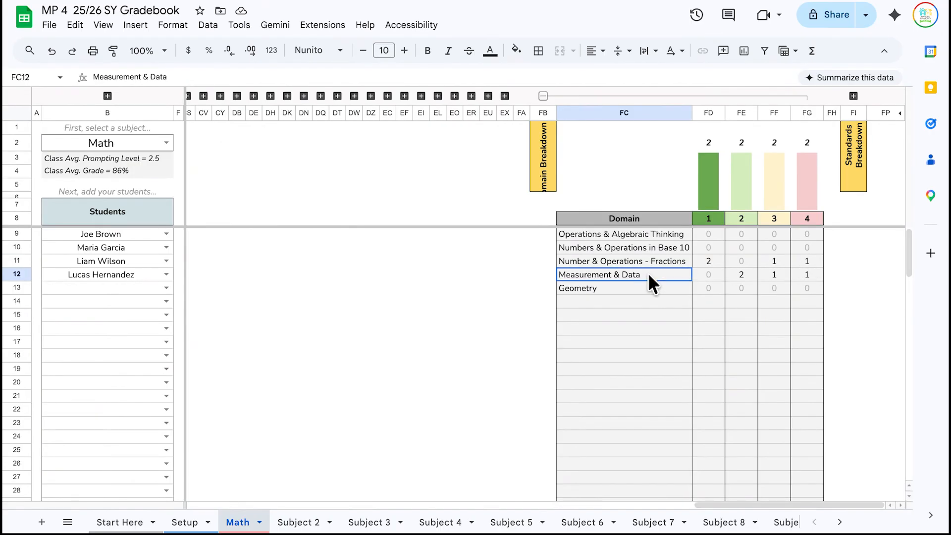
{"action": "left_click", "coordinate": [739, 274]}
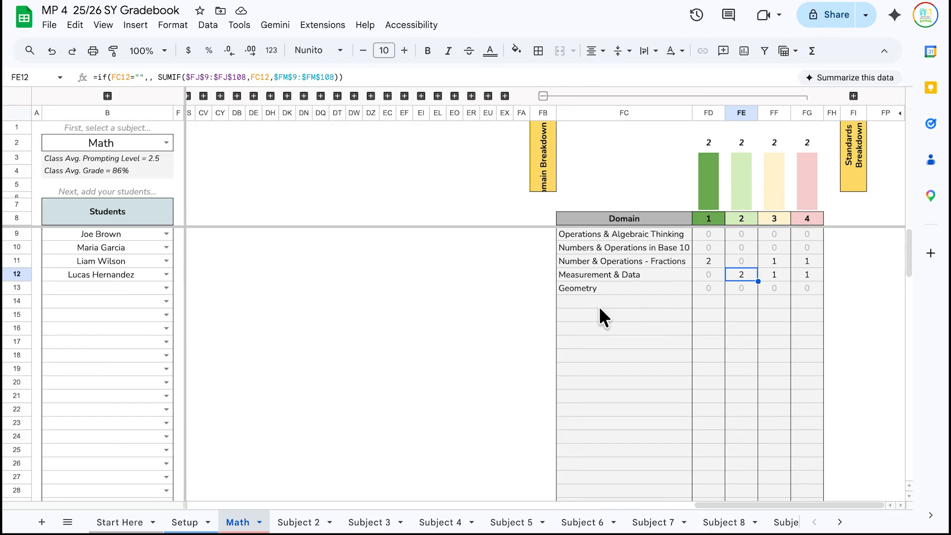
{"action": "left_click", "coordinate": [543, 96]}
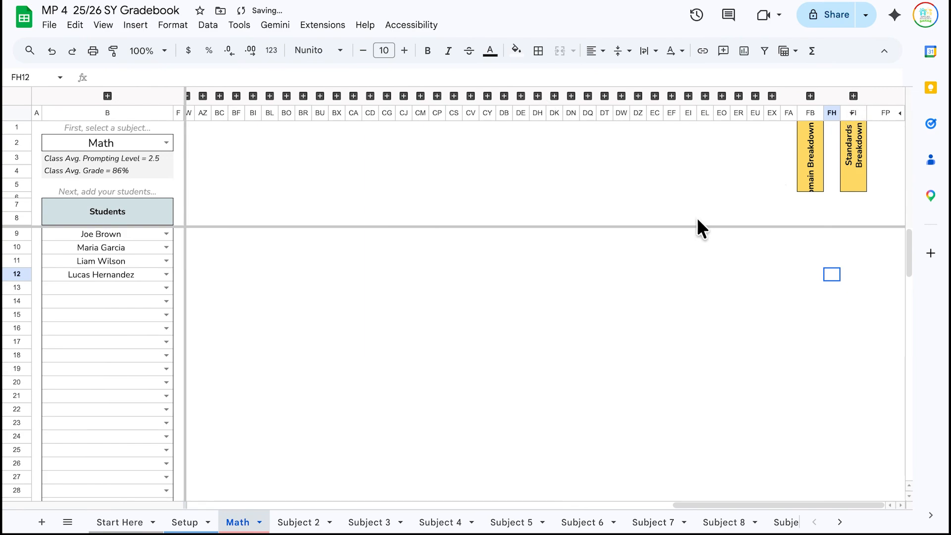
- Expand the FJ:FO breakdown columns, inspect the FN20 formula, collapse them, and go to Subject 2
{"action": "left_click", "coordinate": [852, 96]}
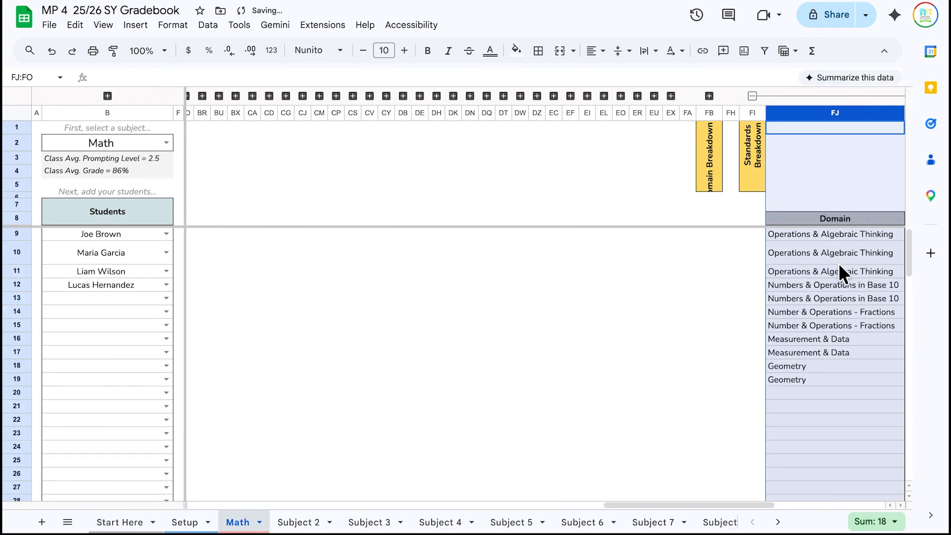
{"action": "scroll", "coordinate": [839, 263], "scroll_direction": "right", "scroll_amount": 10}
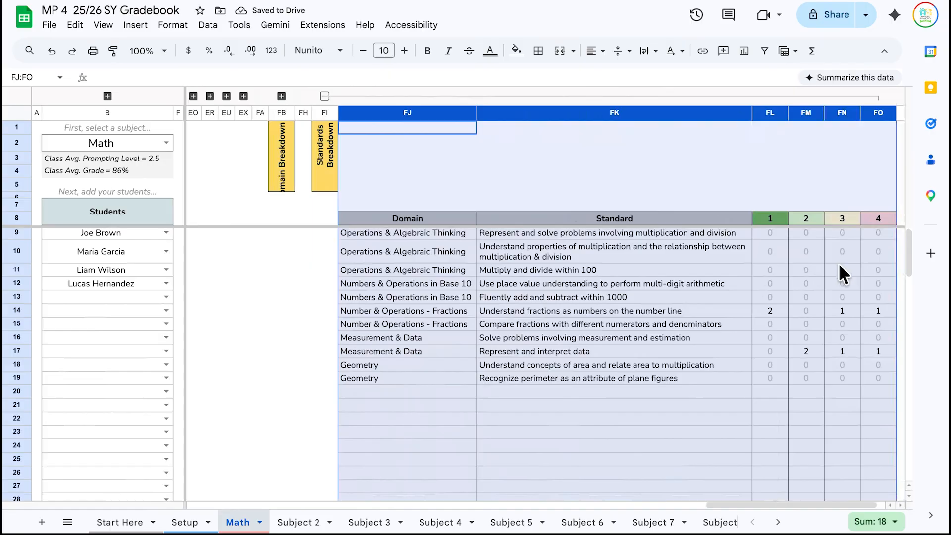
{"action": "scroll", "coordinate": [839, 263], "scroll_direction": "right", "scroll_amount": 2}
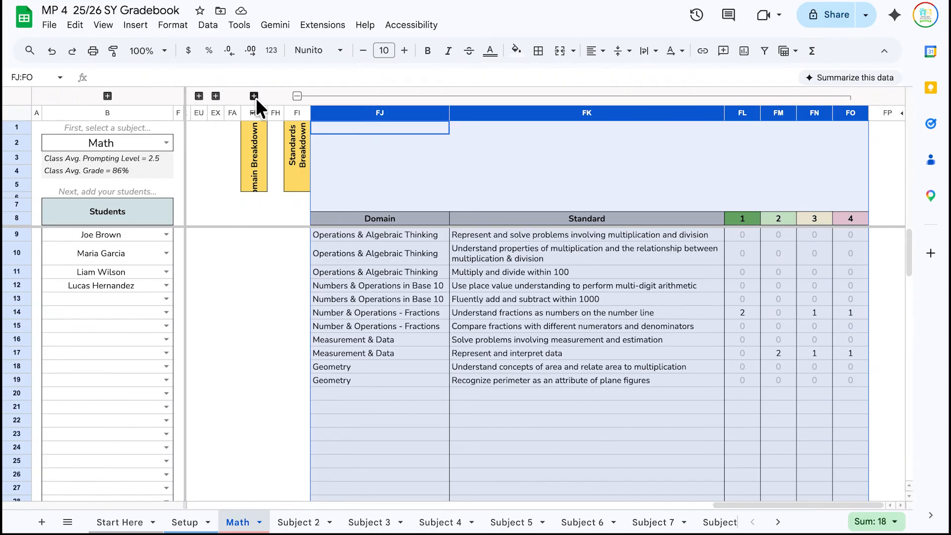
{"action": "left_click", "coordinate": [826, 392]}
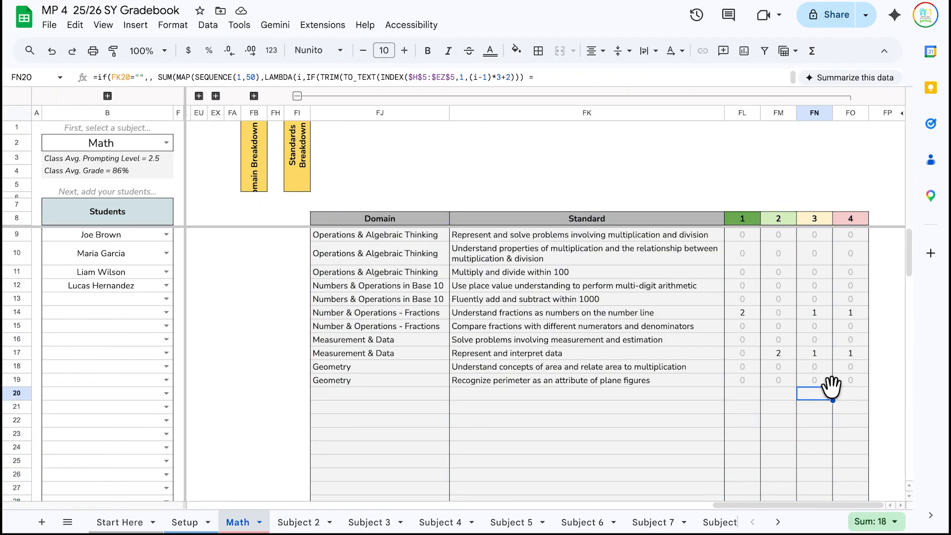
{"action": "left_click", "coordinate": [298, 96]}
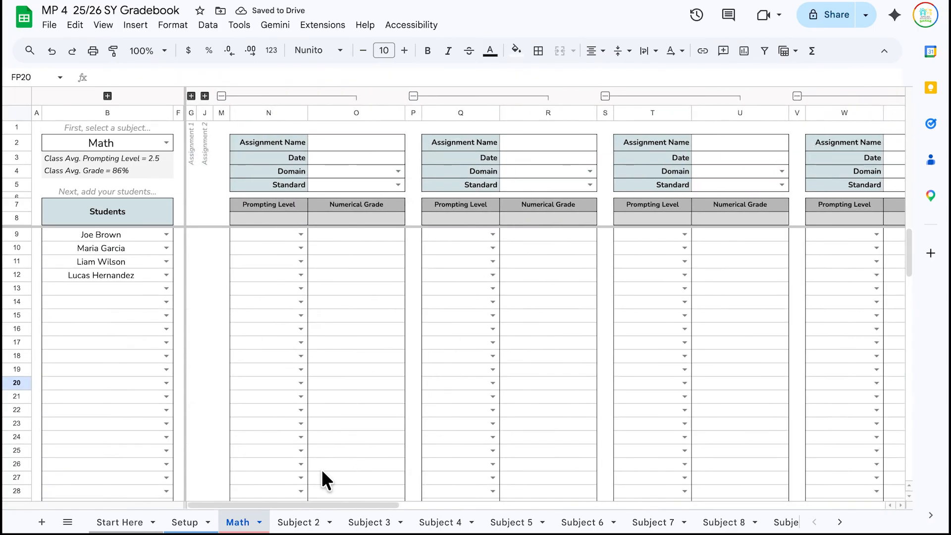
{"action": "left_click", "coordinate": [296, 523]}
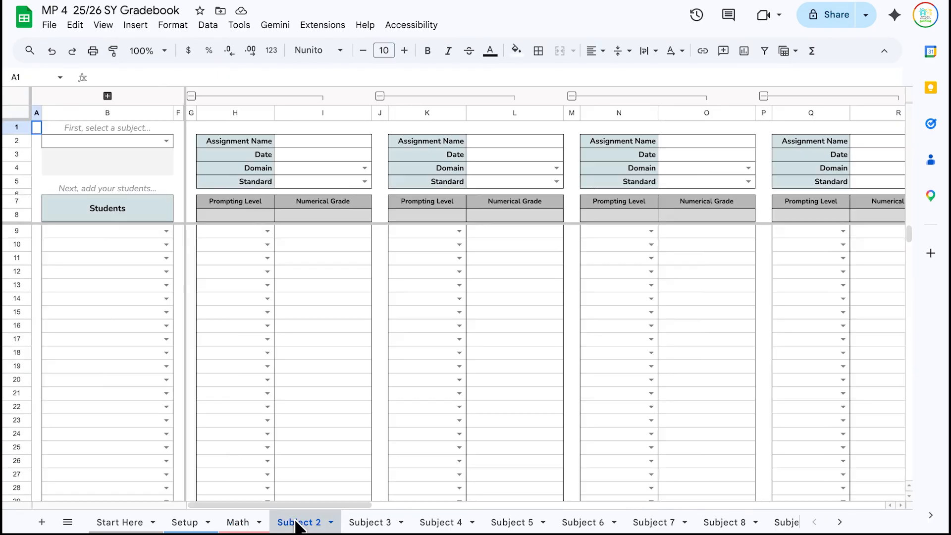
- Set B2 to ELA and tag the first assignment Writing / Write informative/explanatory texts
{"action": "left_click", "coordinate": [164, 139]}
{"action": "left_click", "coordinate": [151, 176]}
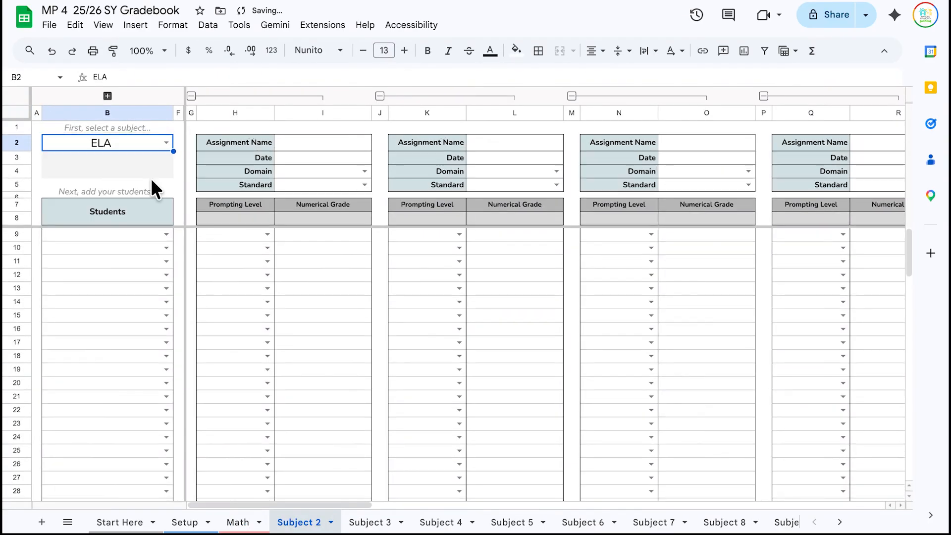
{"action": "left_click", "coordinate": [364, 170]}
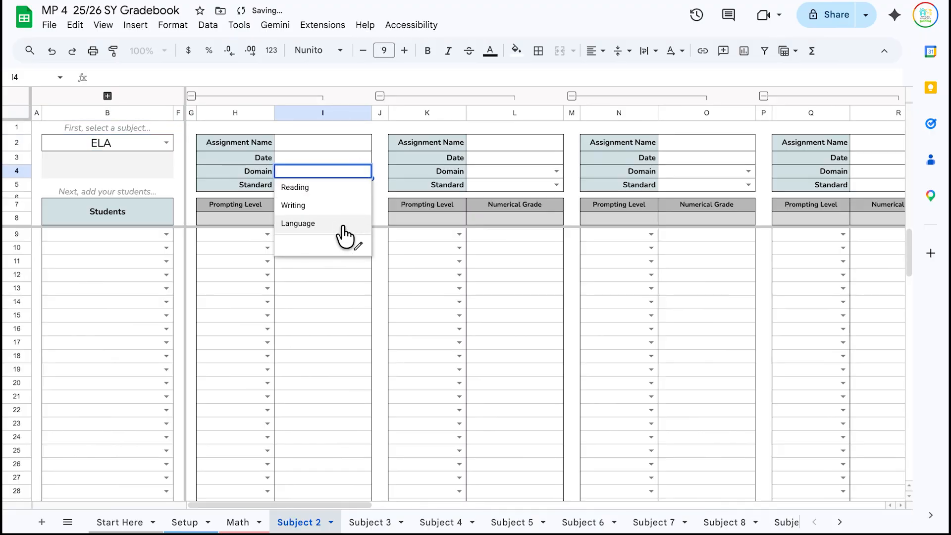
{"action": "left_click", "coordinate": [347, 208]}
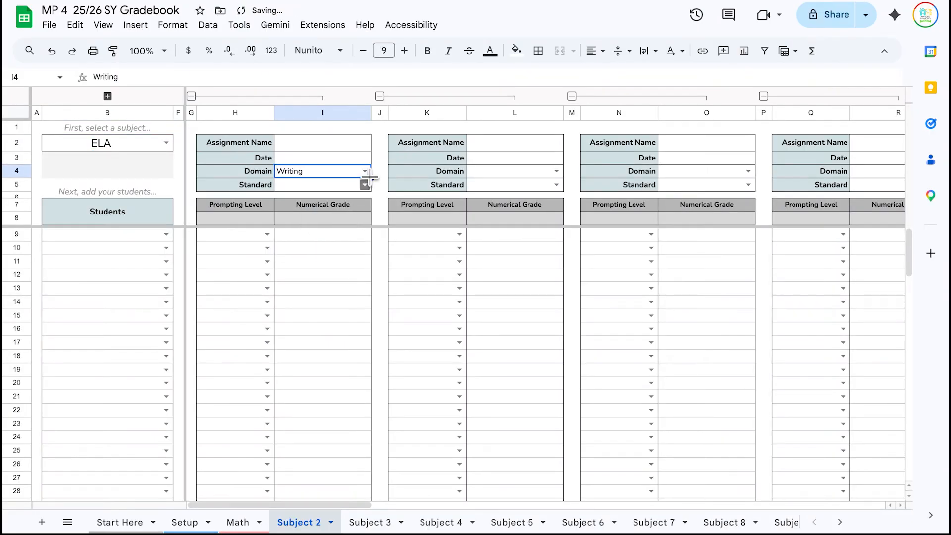
{"action": "left_click", "coordinate": [365, 184]}
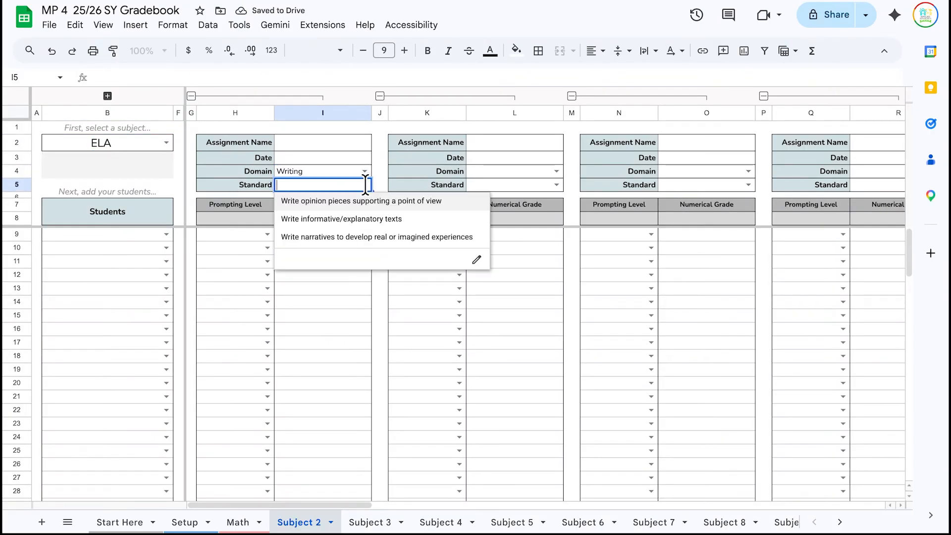
{"action": "left_click", "coordinate": [363, 220]}
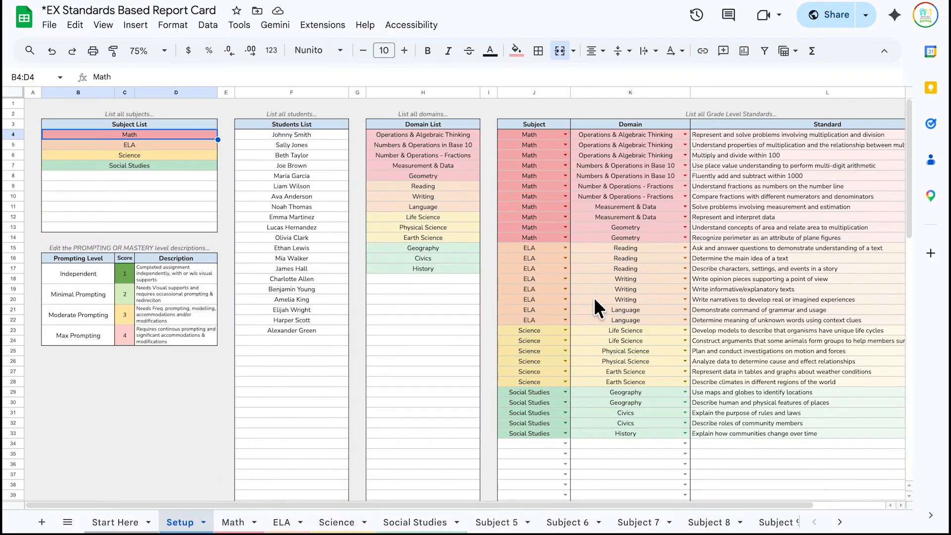
- Switch to the Math sheet and view an assignment's Domain dropdown without changing it
{"action": "left_click", "coordinate": [233, 522]}
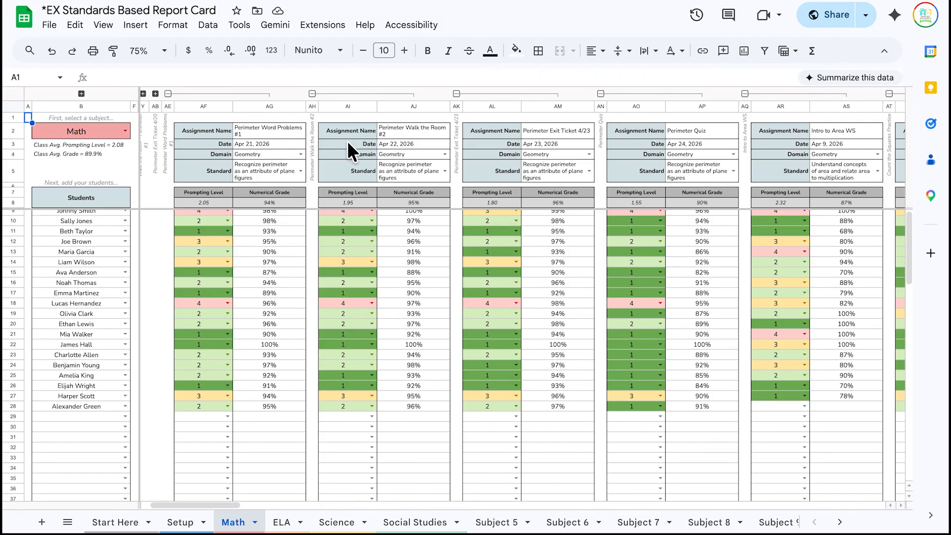
{"action": "scroll", "coordinate": [323, 167], "scroll_direction": "right", "scroll_amount": 10}
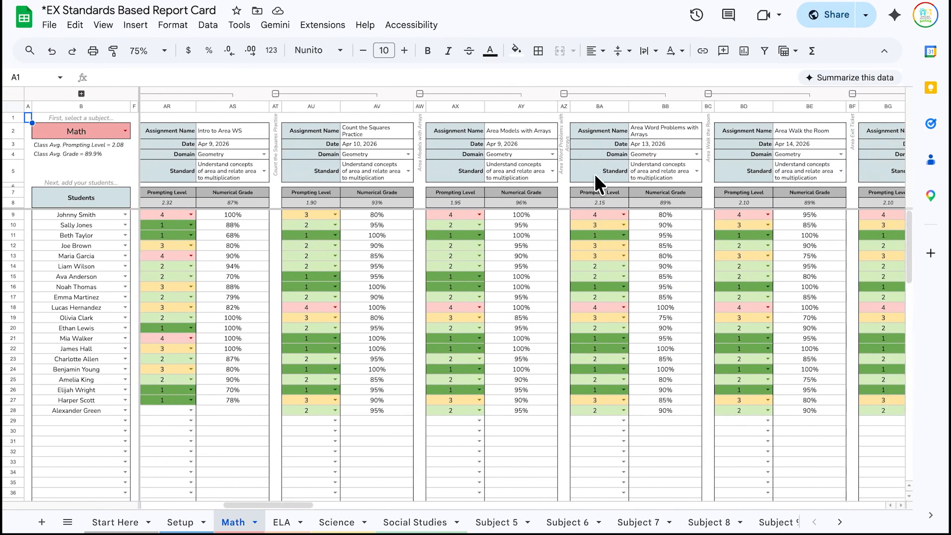
{"action": "left_click", "coordinate": [551, 151]}
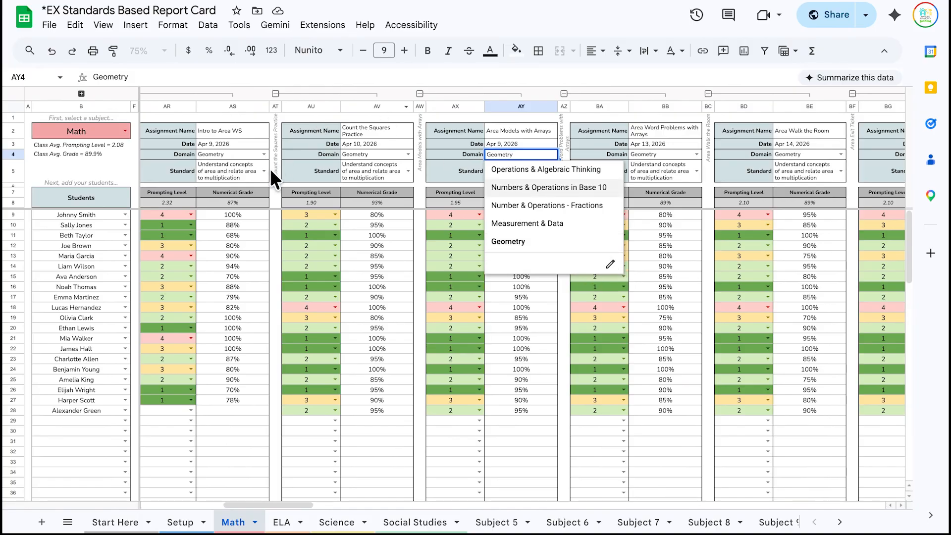
{"action": "left_click", "coordinate": [374, 447]}
{"action": "scroll", "coordinate": [374, 447], "scroll_direction": "left", "scroll_amount": 10}
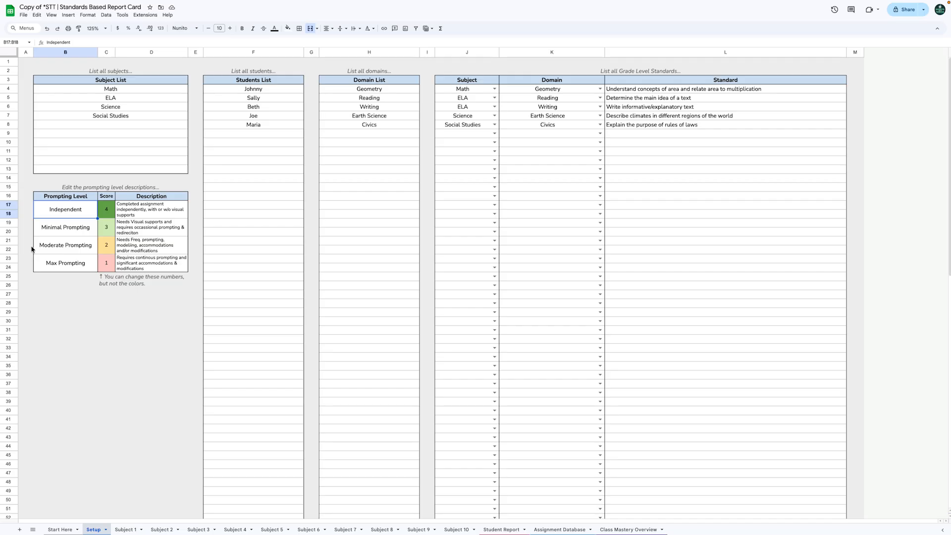
- Replace the prompting-level scores with 1, 2, 3 and 4 from Independent to Max Prompting
{"action": "left_click", "coordinate": [113, 208]}
{"action": "left_click_drag", "start_coordinate": [113, 208], "coordinate": [105, 261]}
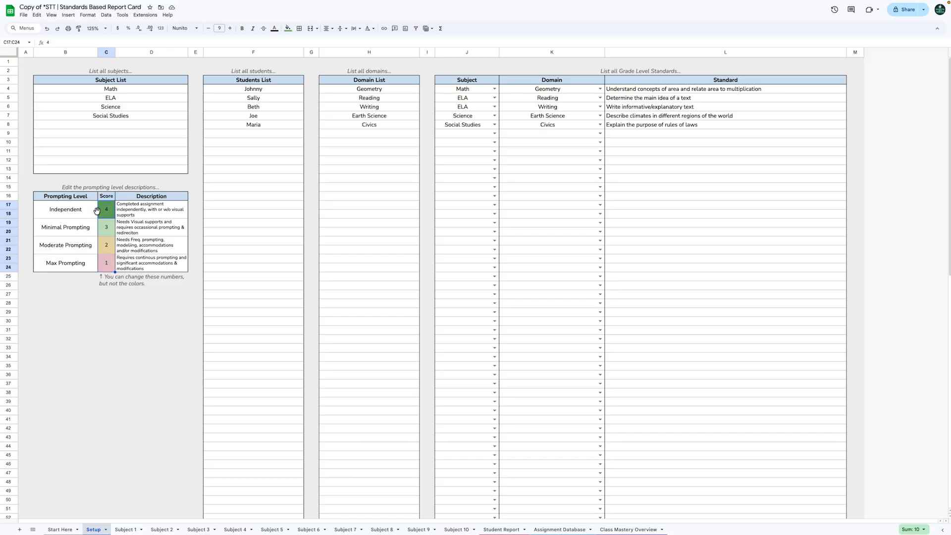
{"action": "key", "text": "Delete"}
{"action": "left_click", "coordinate": [105, 210]}
{"action": "type", "text": "1"}
{"action": "key", "text": "Return"}
{"action": "type", "text": "2"}
{"action": "key", "text": "Return"}
{"action": "type", "text": "3"}
{"action": "key", "text": "Return"}
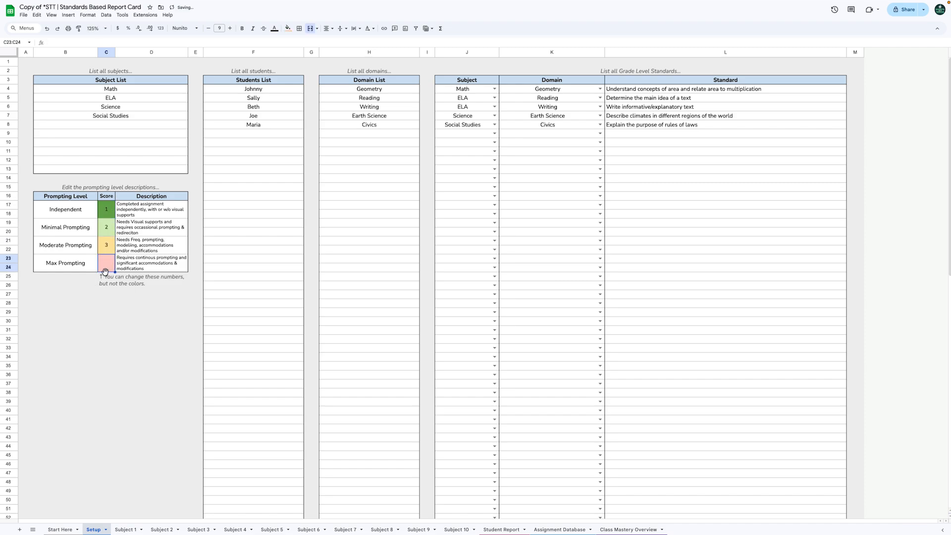
{"action": "type", "text": "4"}
- Retitle the Prompting Level heading in B16 to 'Mastery Level'
{"action": "double_click", "coordinate": [88, 197]}
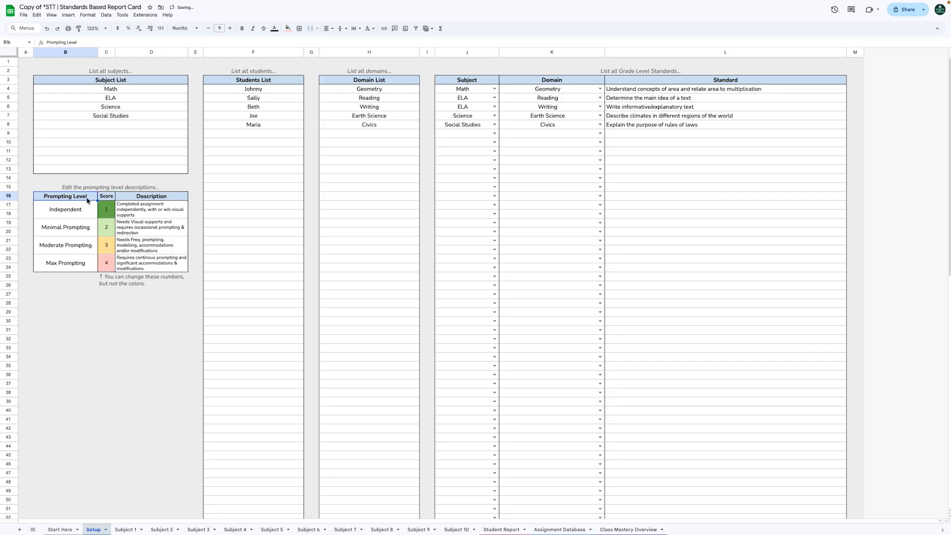
{"action": "left_click_drag", "start_coordinate": [89, 196], "coordinate": [34, 192]}
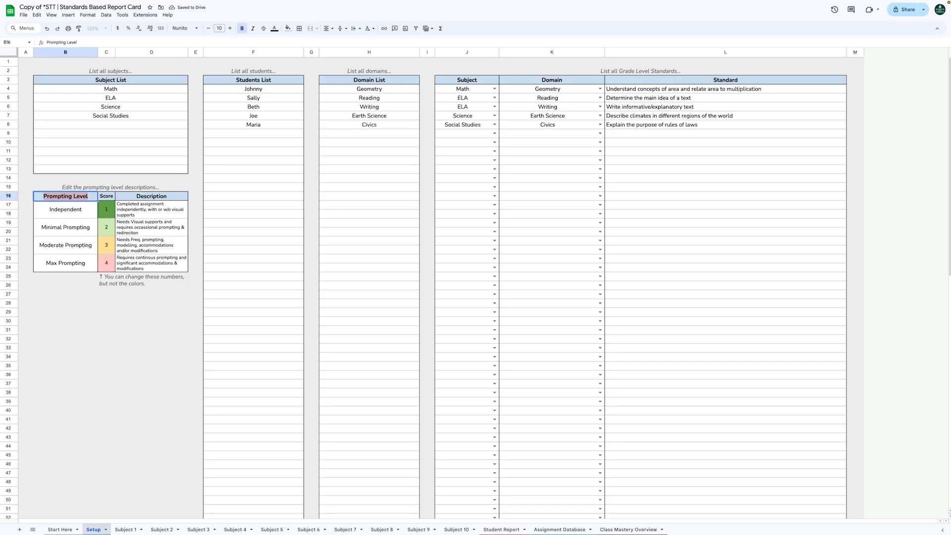
{"action": "type", "text": "Mastery Level"}
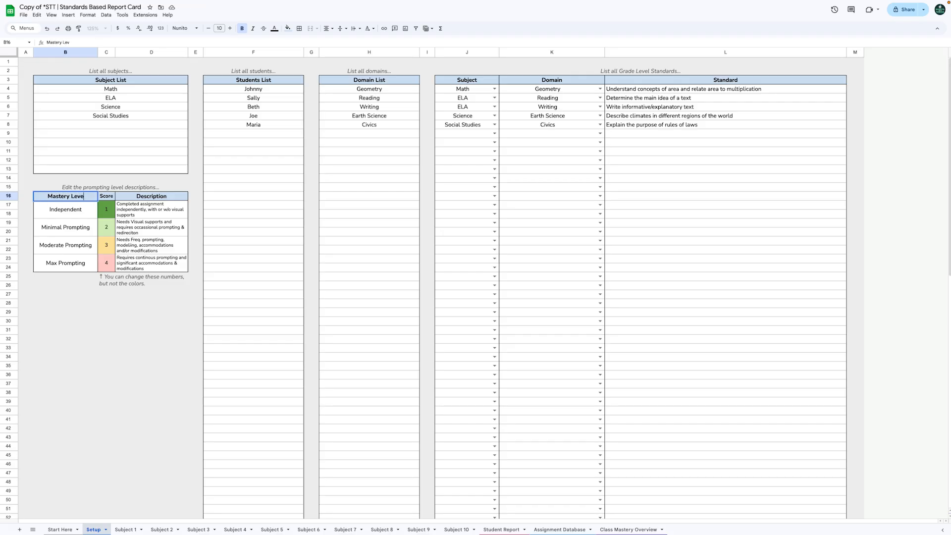
{"action": "key", "text": "Return"}
{"action": "left_click_drag", "start_coordinate": [46, 209], "coordinate": [63, 261]}
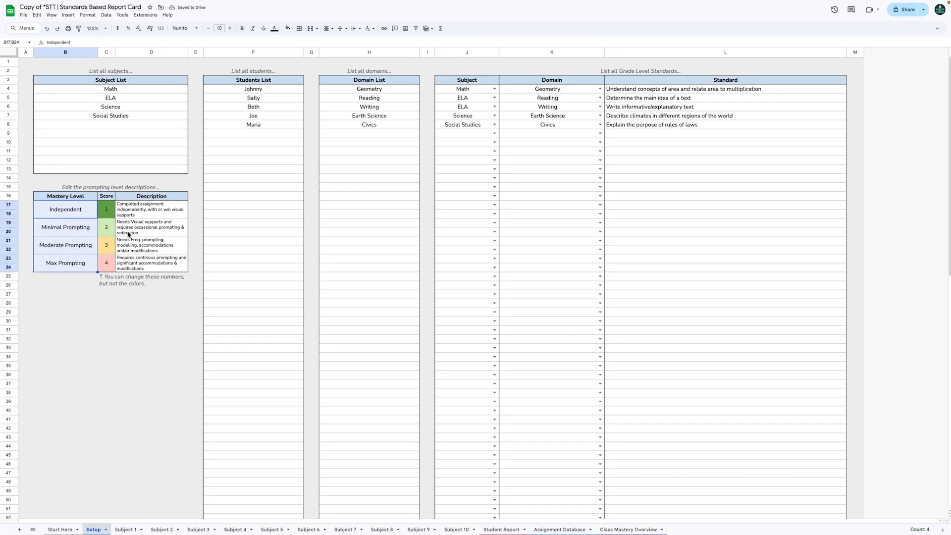
{"action": "left_click", "coordinate": [139, 216]}
{"action": "key", "text": "Left"}
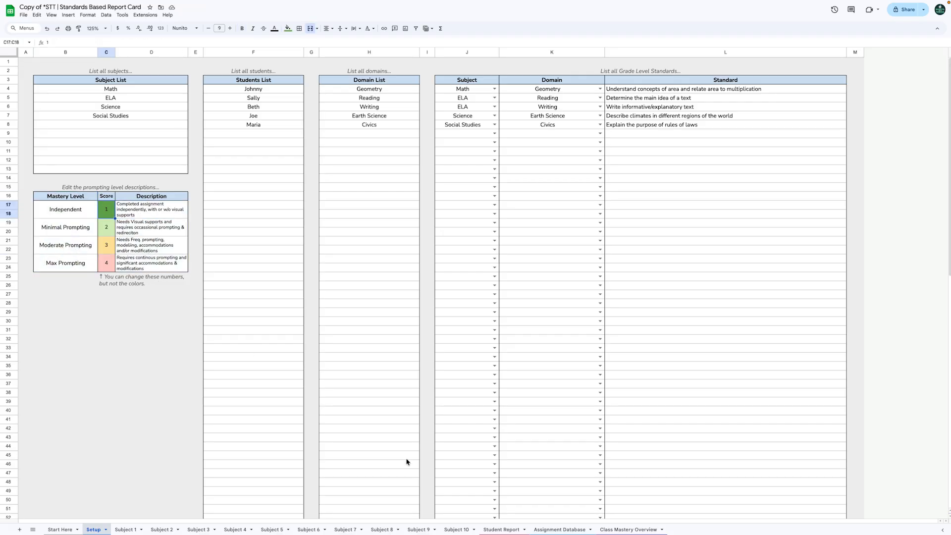
{"action": "left_click", "coordinate": [501, 529]}
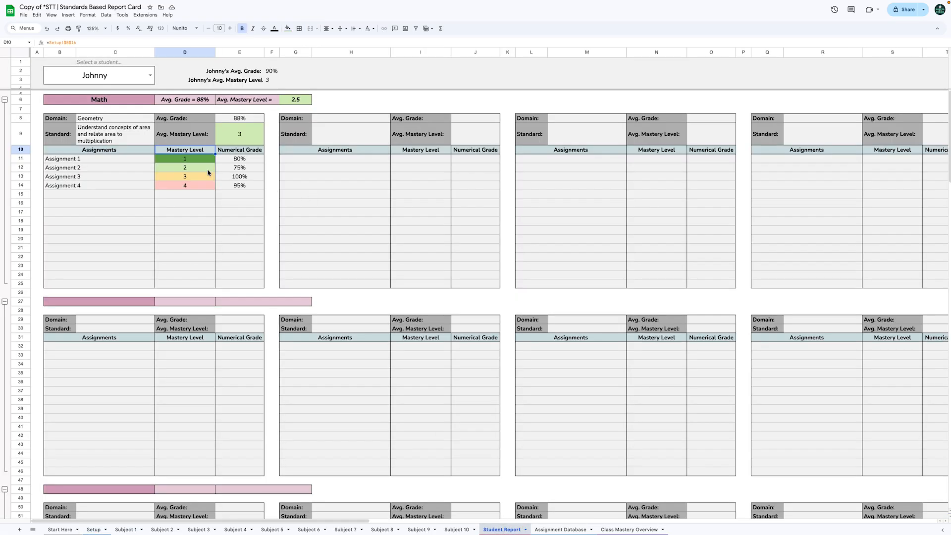
- Check the Student Report average formulas, then select Class Mastery Overview's Avg. Prompting Level values F7:F15
{"action": "left_click_drag", "start_coordinate": [192, 160], "coordinate": [213, 285]}
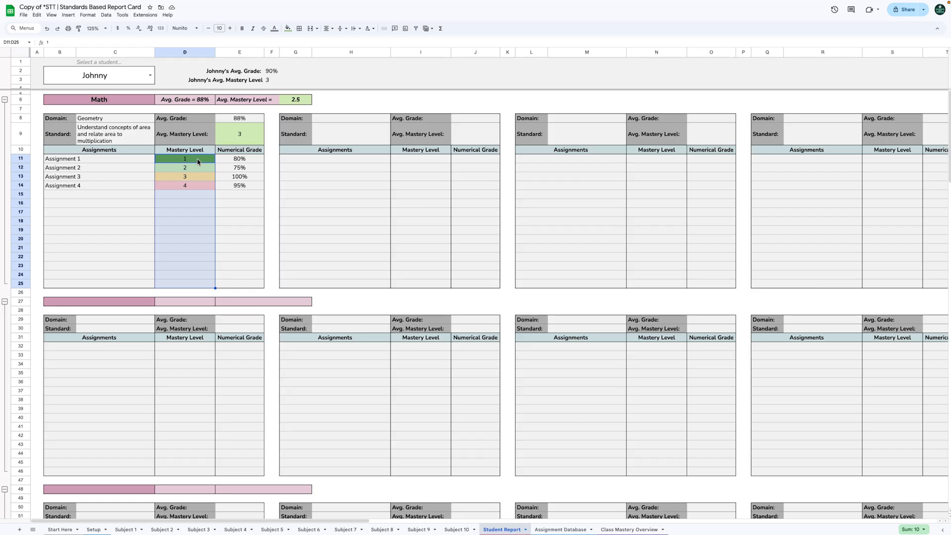
{"action": "left_click", "coordinate": [239, 136]}
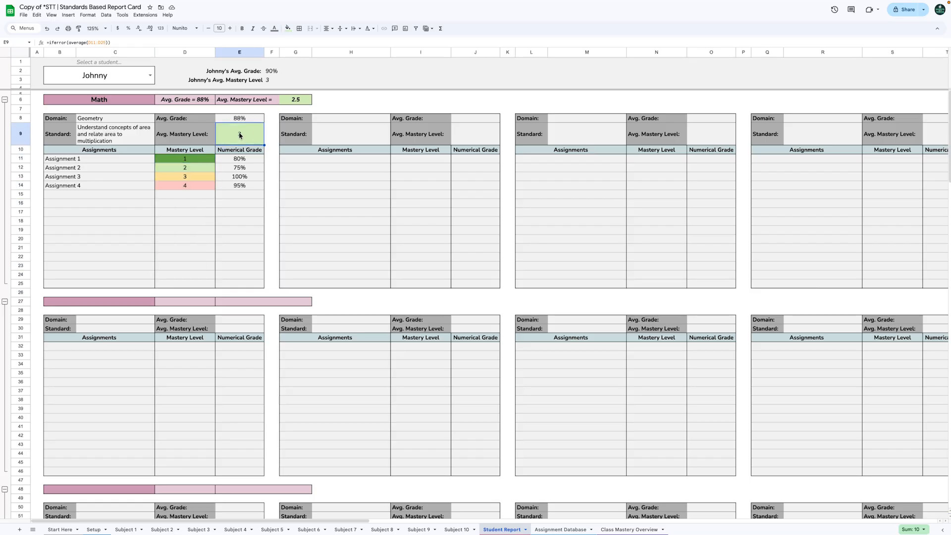
{"action": "left_click", "coordinate": [471, 140]}
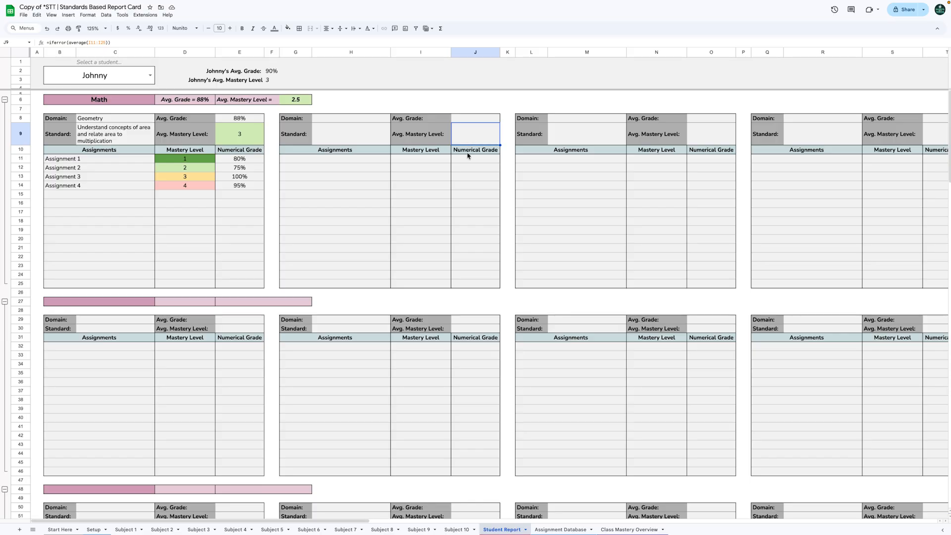
{"action": "left_click", "coordinate": [560, 529]}
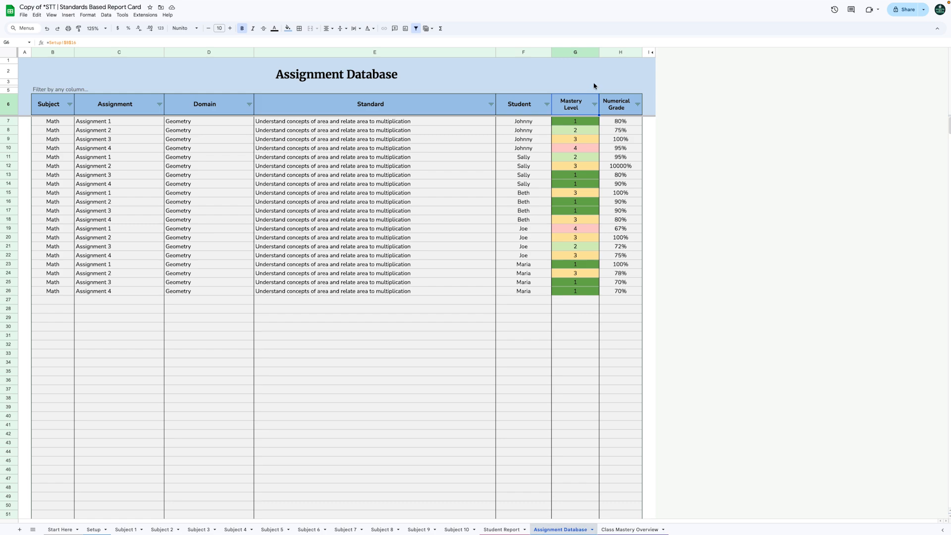
{"action": "left_click_drag", "start_coordinate": [588, 124], "coordinate": [583, 336]}
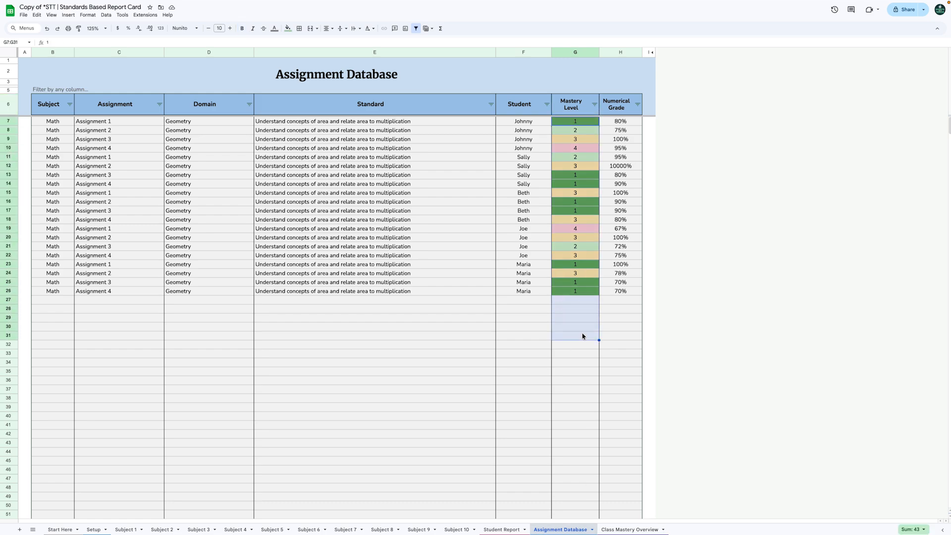
{"action": "left_click", "coordinate": [633, 530]}
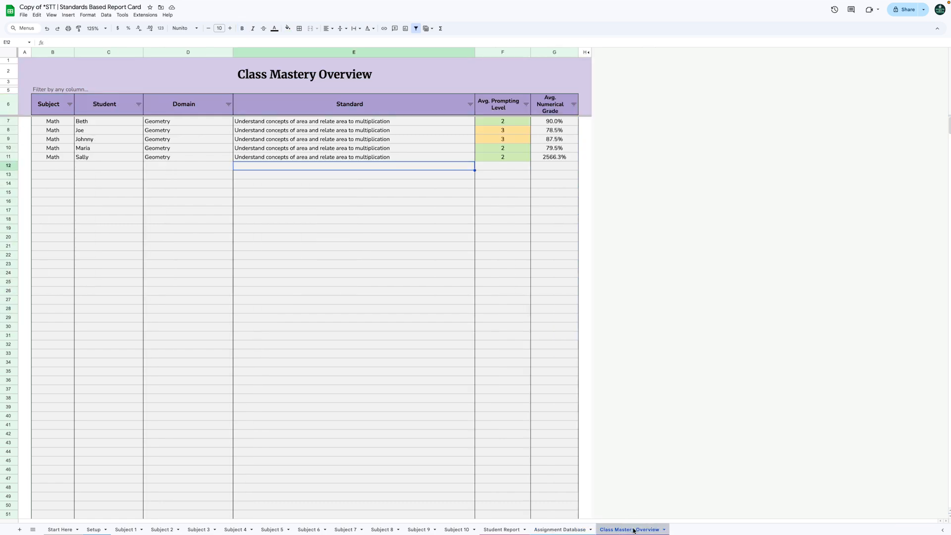
{"action": "left_click_drag", "start_coordinate": [512, 127], "coordinate": [503, 194]}
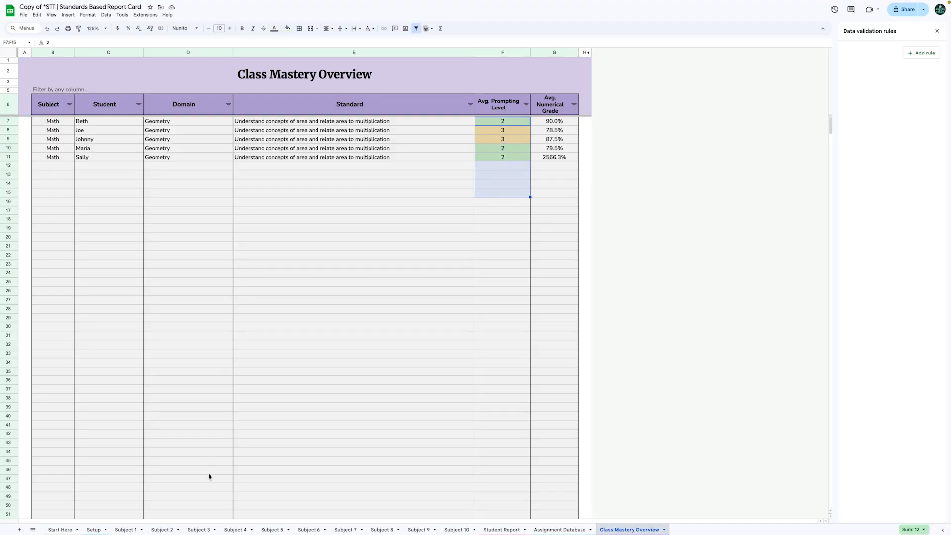
- Colour the H9 dropdown chips 1 dark green, 2 light green, 3 yellow, 4 light red, applied to all
{"action": "left_click", "coordinate": [126, 530]}
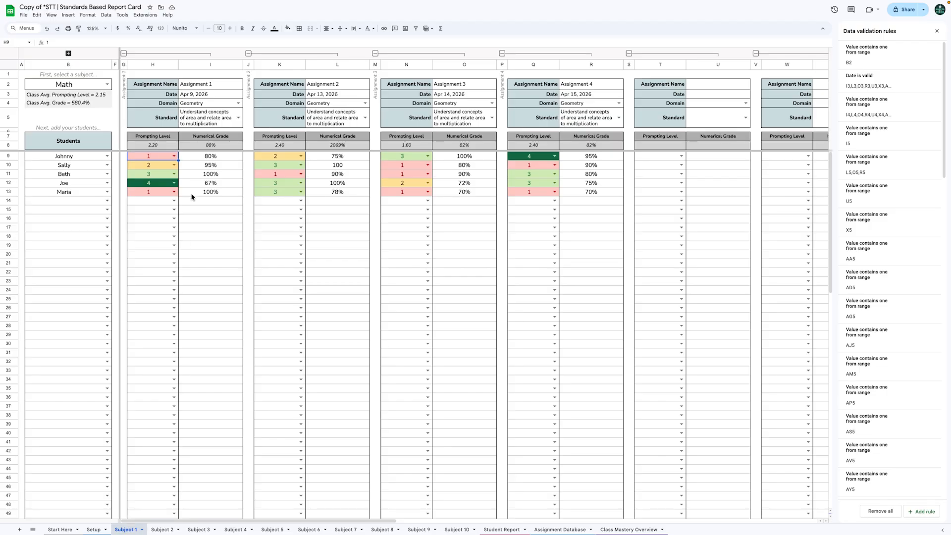
{"action": "left_click", "coordinate": [175, 156]}
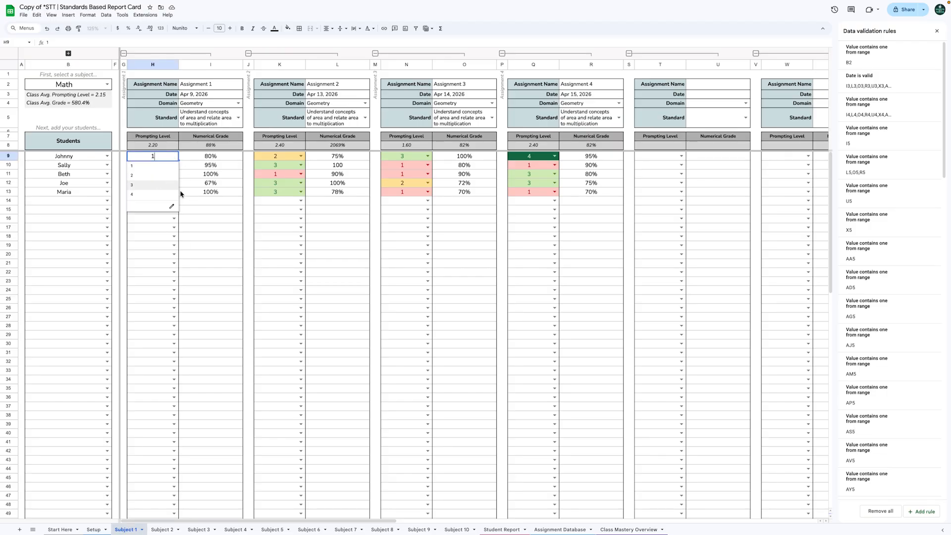
{"action": "left_click", "coordinate": [170, 207]}
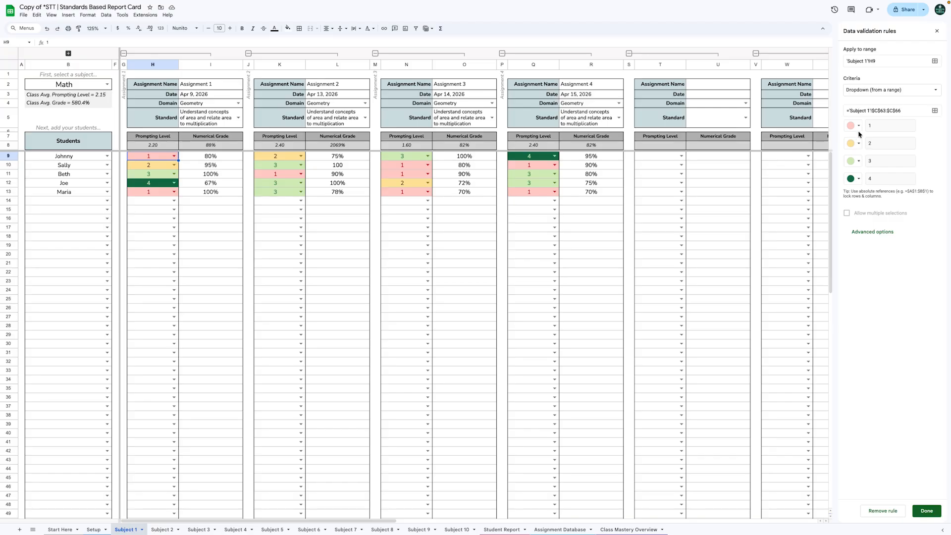
{"action": "left_click", "coordinate": [857, 130]}
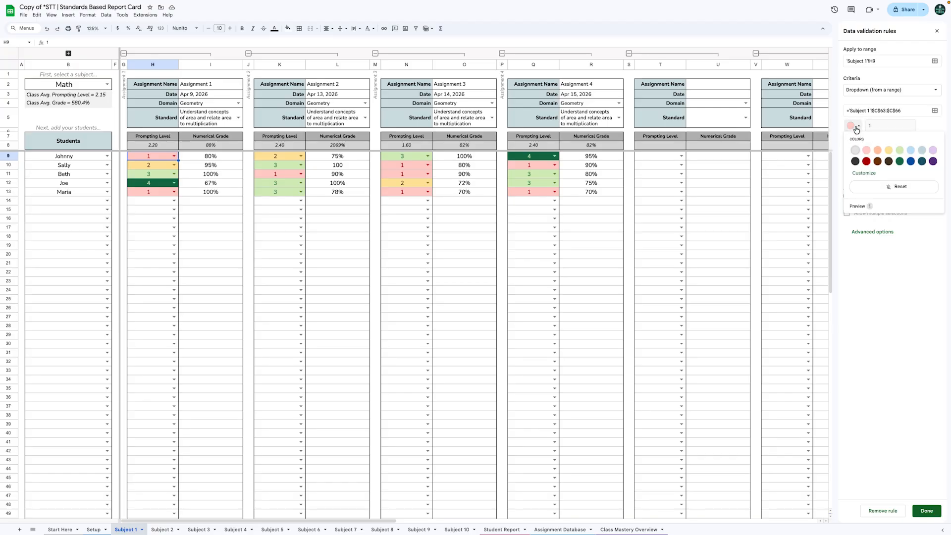
{"action": "left_click", "coordinate": [899, 161]}
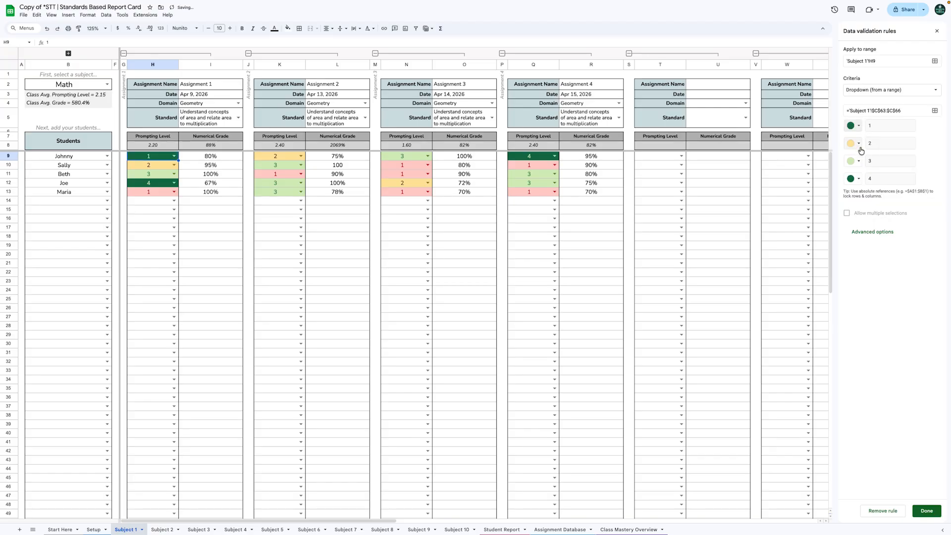
{"action": "left_click", "coordinate": [858, 144]}
{"action": "left_click", "coordinate": [899, 167]}
{"action": "left_click", "coordinate": [858, 161]}
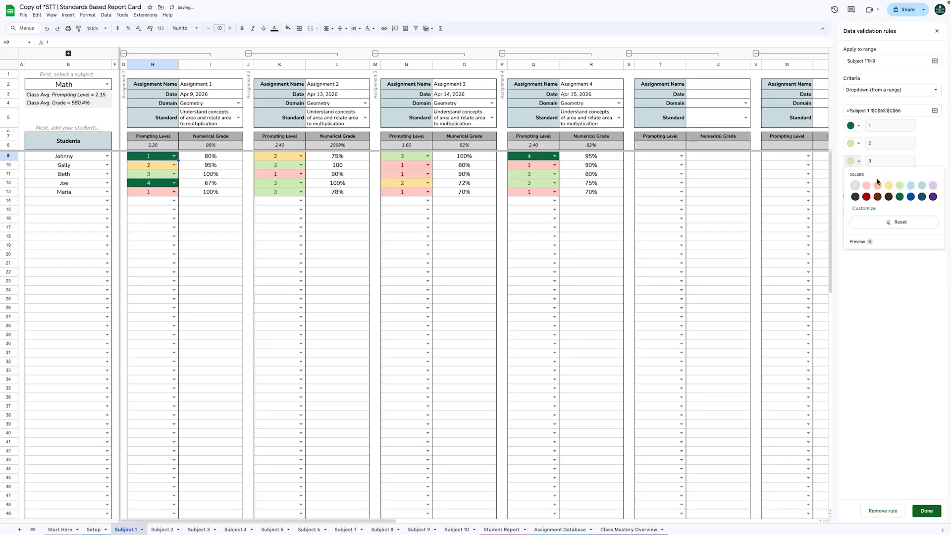
{"action": "left_click", "coordinate": [888, 185]}
{"action": "left_click", "coordinate": [855, 180]}
{"action": "left_click", "coordinate": [866, 203]}
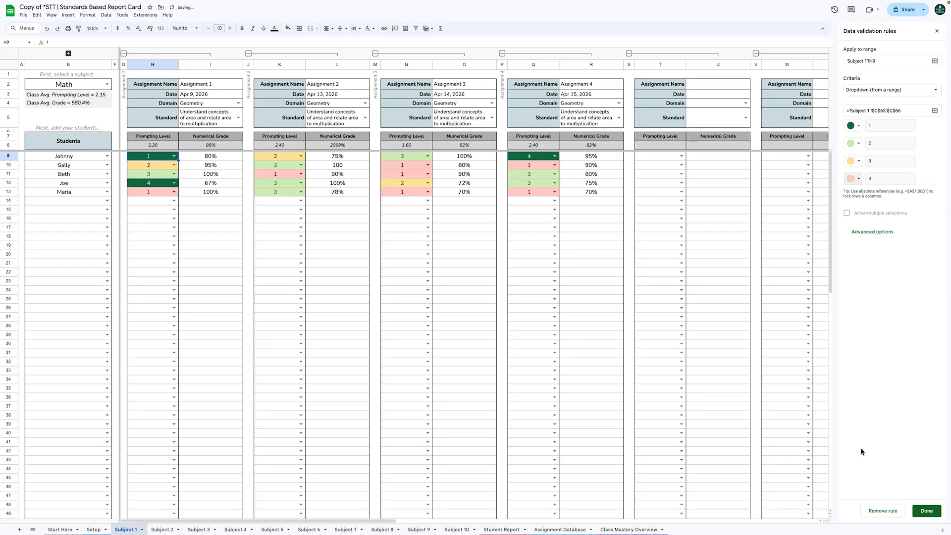
{"action": "left_click", "coordinate": [918, 515]}
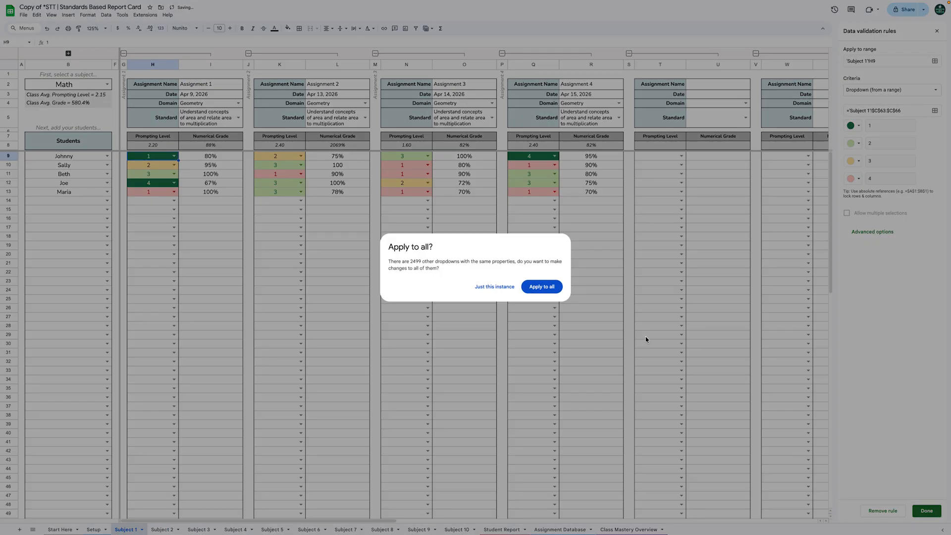
{"action": "left_click", "coordinate": [541, 284]}
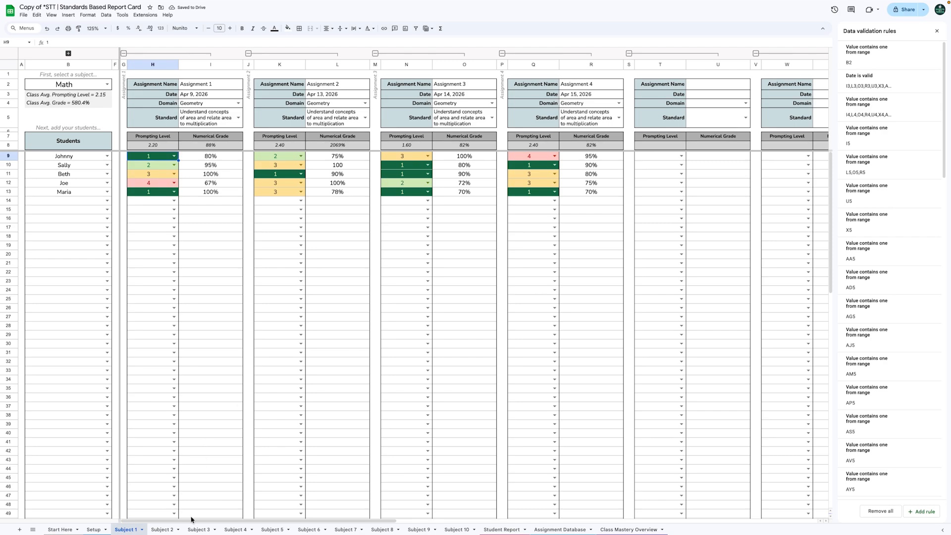
- Look through the Subject 2 and Subject 3 sheets, then open the report's student list
{"action": "left_click", "coordinate": [163, 528]}
{"action": "left_click", "coordinate": [200, 529]}
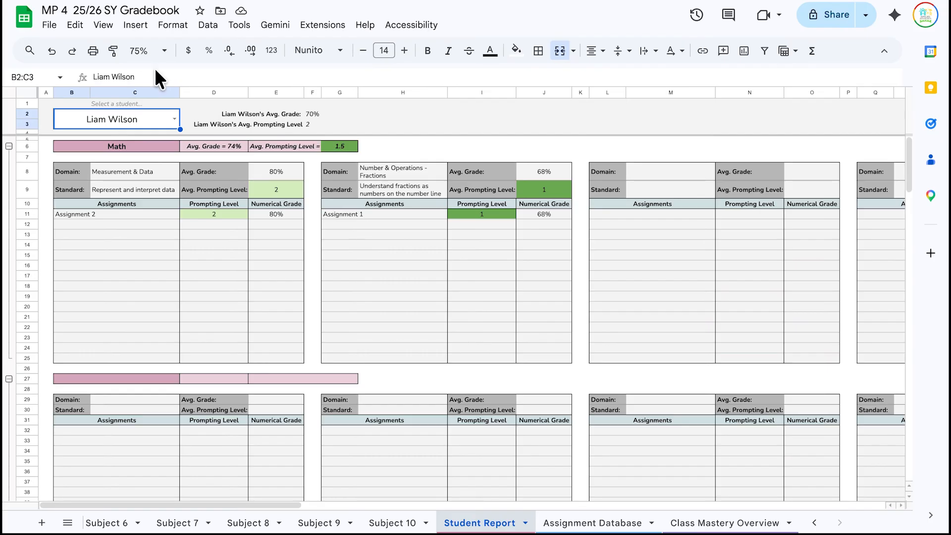
{"action": "double_click", "coordinate": [174, 117]}
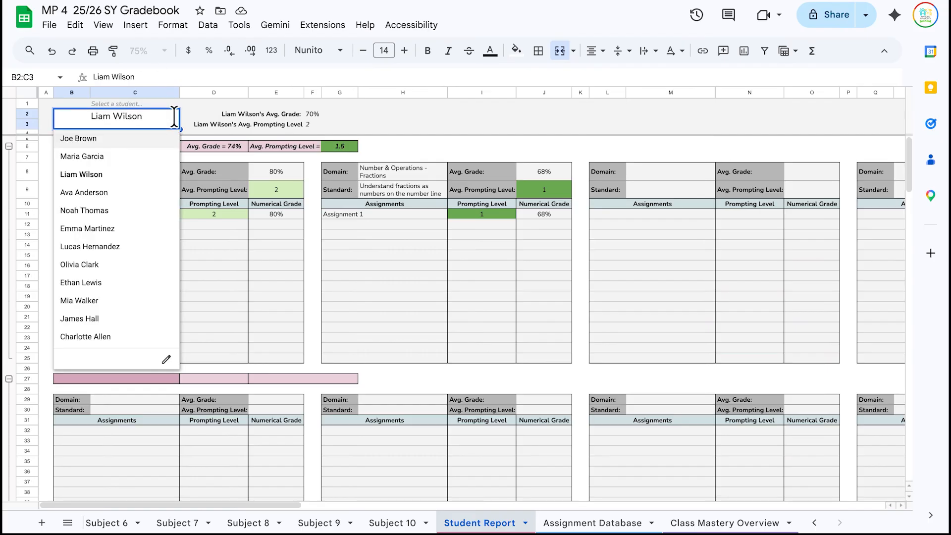
- Load a different student's grades into the report from the B2 student dropdown
{"action": "left_click", "coordinate": [127, 193]}
{"action": "left_click", "coordinate": [174, 119]}
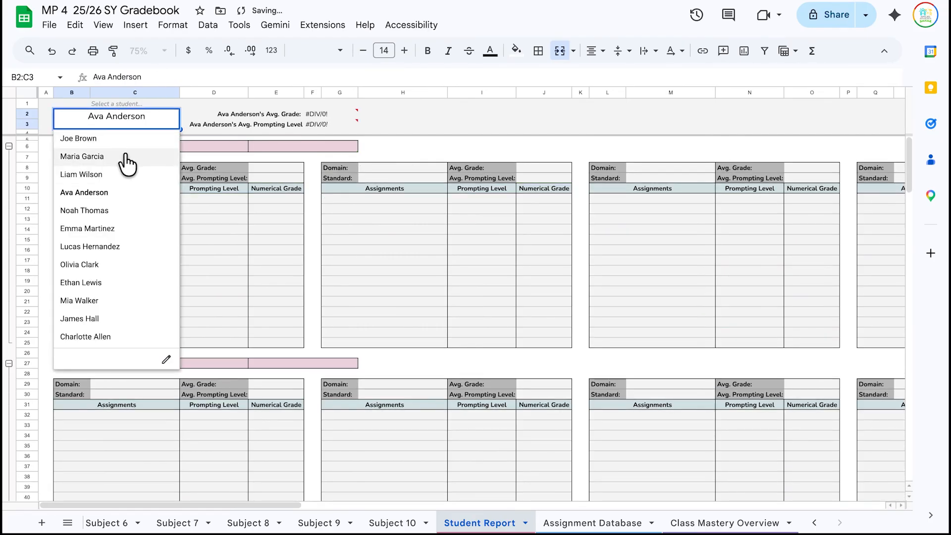
{"action": "left_click", "coordinate": [125, 155]}
- Collapse all seven subject sections, then re-expand the Math section
{"action": "left_click", "coordinate": [69, 144]}
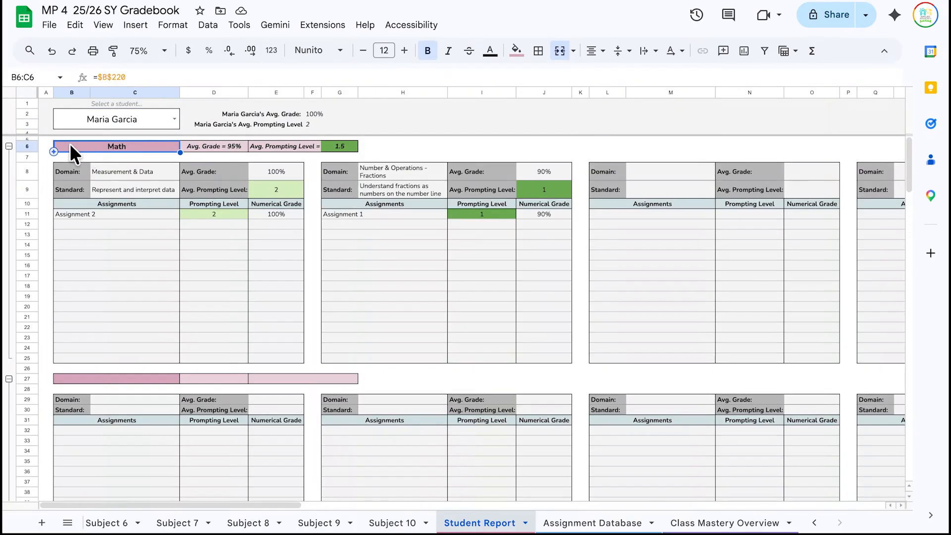
{"action": "left_click", "coordinate": [9, 146]}
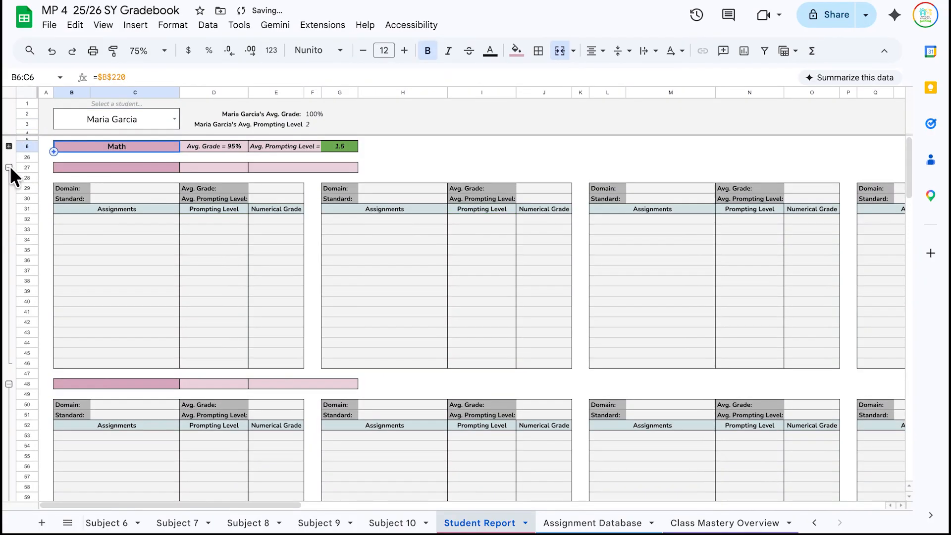
{"action": "left_click", "coordinate": [9, 167]}
{"action": "left_click", "coordinate": [9, 188]}
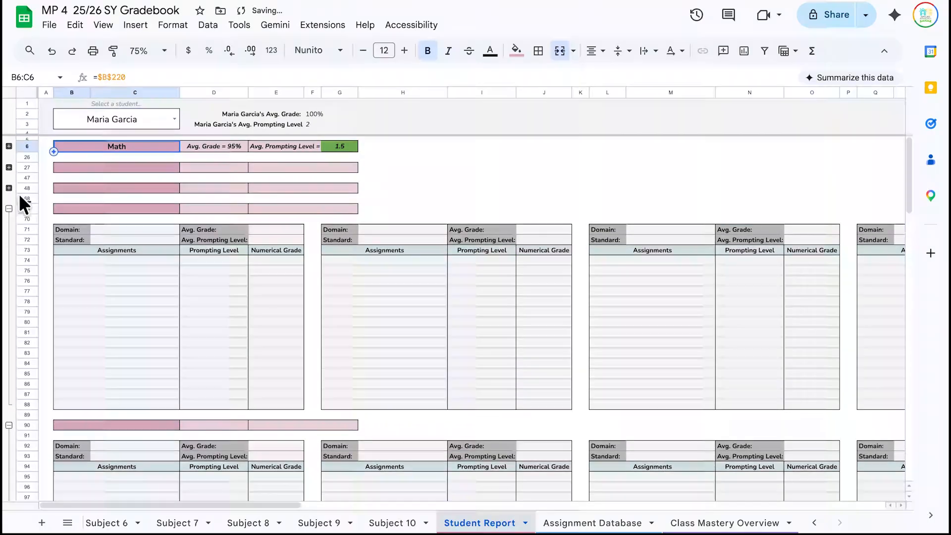
{"action": "left_click", "coordinate": [9, 208]}
{"action": "left_click", "coordinate": [8, 229]}
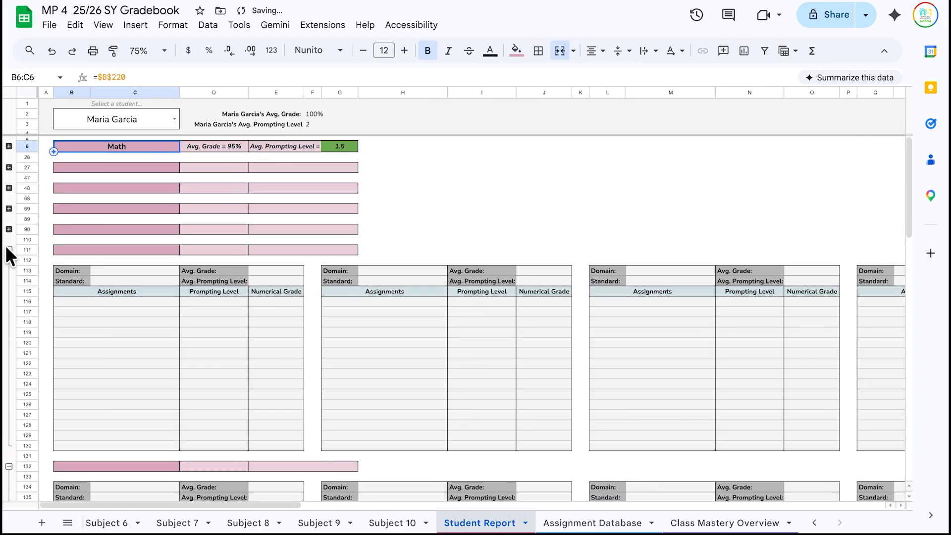
{"action": "left_click", "coordinate": [9, 249]}
{"action": "left_click", "coordinate": [9, 270]}
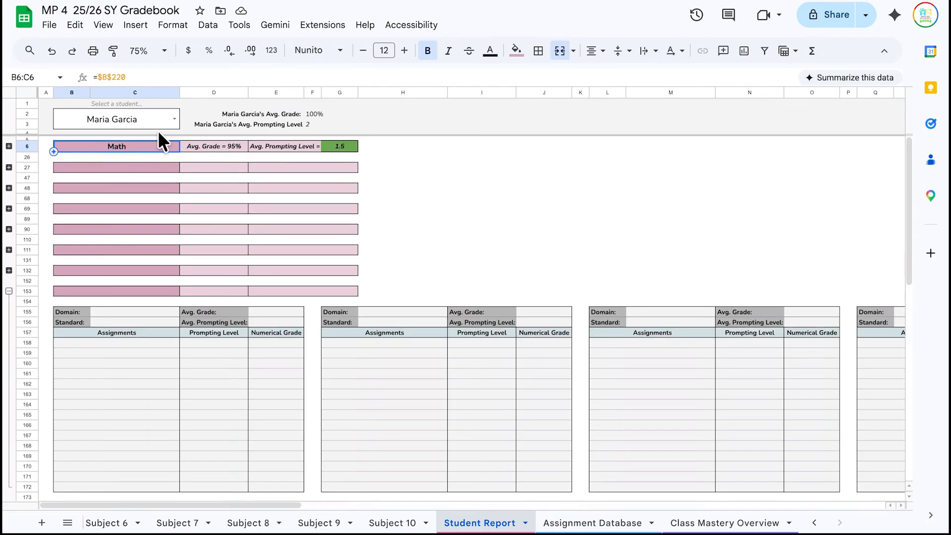
{"action": "left_click", "coordinate": [8, 144]}
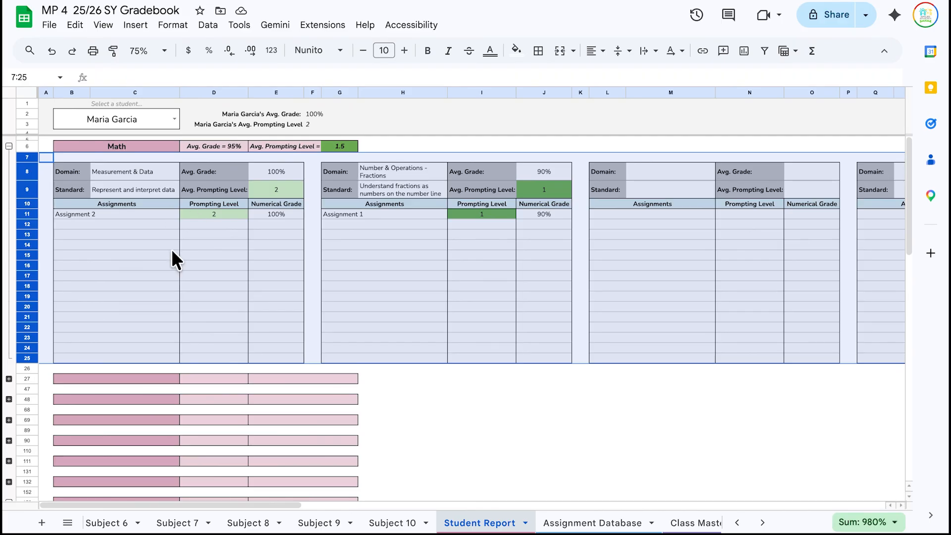
- Inspect the formulas behind the Math section's Domain and Standard values
{"action": "scroll", "coordinate": [173, 251], "scroll_direction": "right", "scroll_amount": 15}
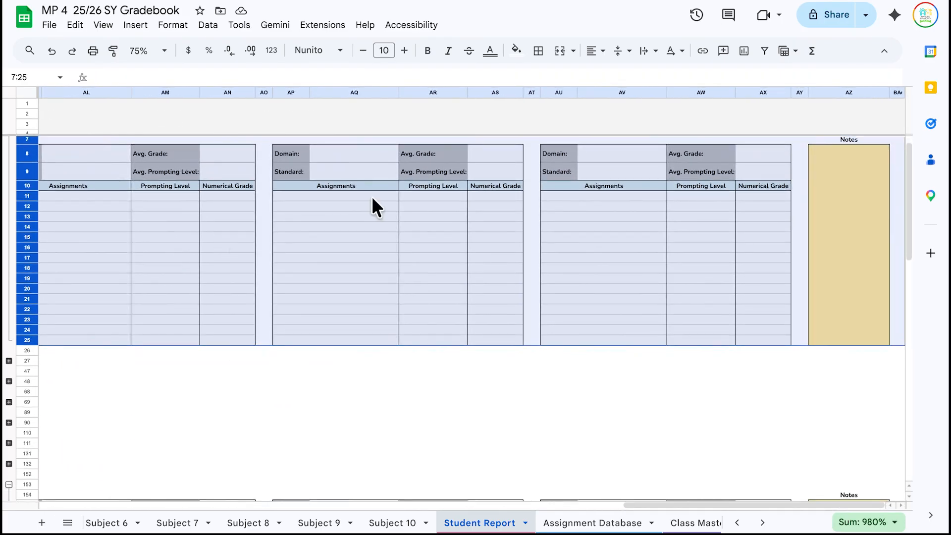
{"action": "scroll", "coordinate": [826, 231], "scroll_direction": "left", "scroll_amount": 15}
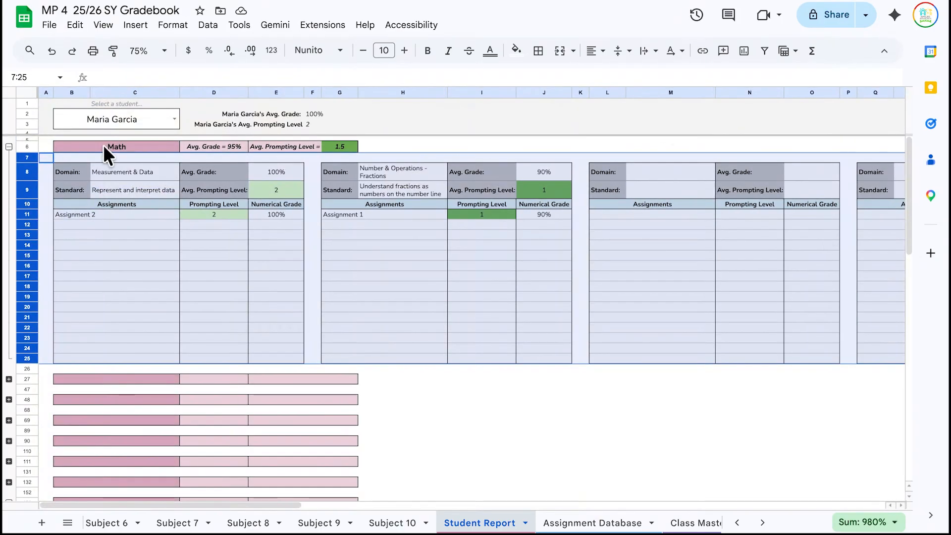
{"action": "left_click", "coordinate": [117, 296]}
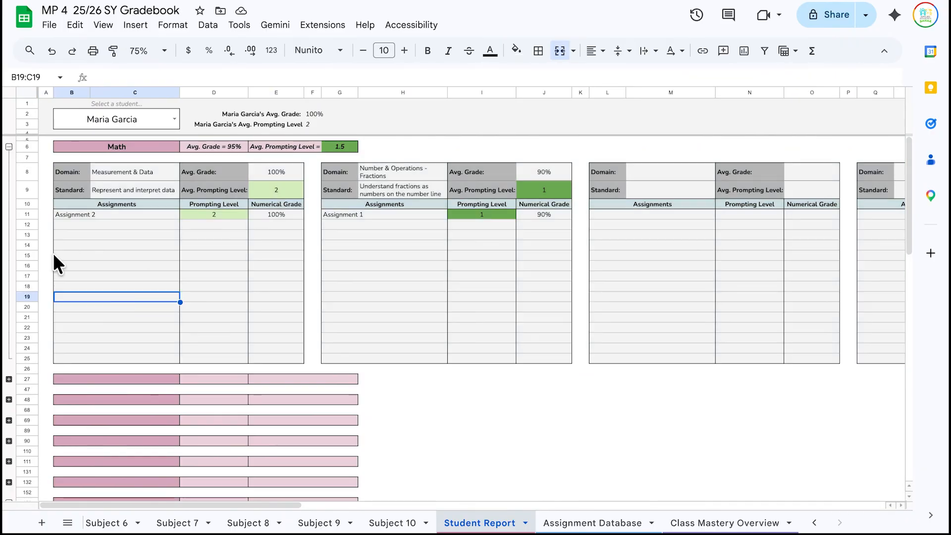
{"action": "left_click", "coordinate": [165, 258]}
{"action": "scroll", "coordinate": [165, 260], "scroll_direction": "right", "scroll_amount": 10}
{"action": "scroll", "coordinate": [164, 267], "scroll_direction": "right", "scroll_amount": 5}
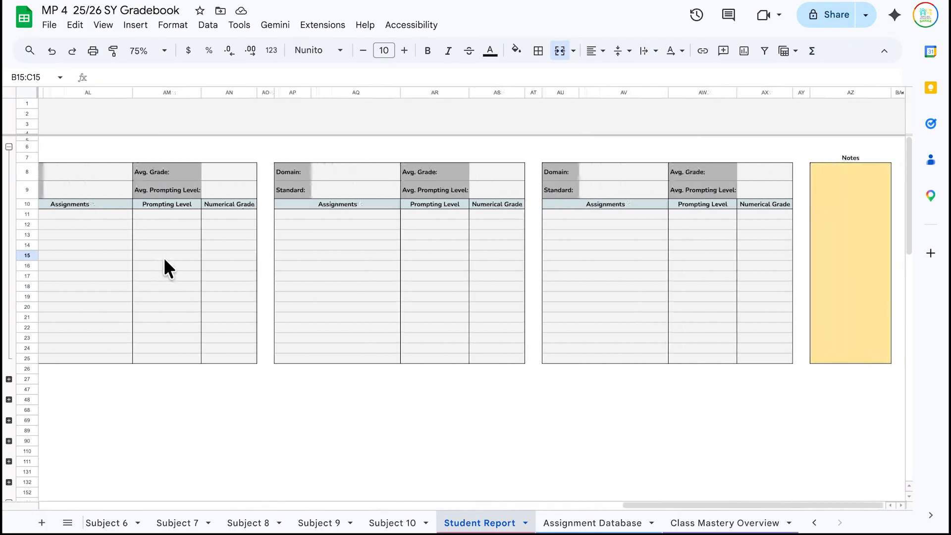
{"action": "scroll", "coordinate": [334, 277], "scroll_direction": "left", "scroll_amount": 15}
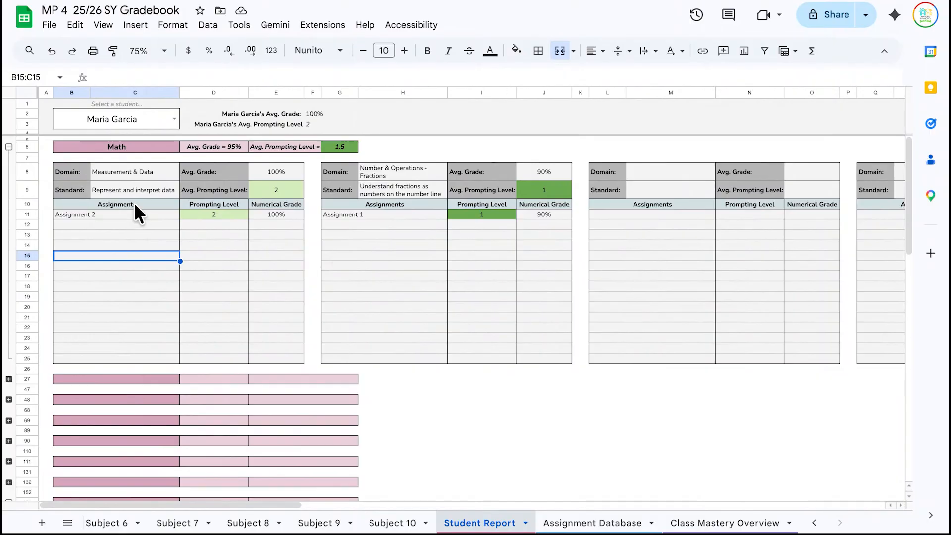
{"action": "left_click", "coordinate": [118, 170]}
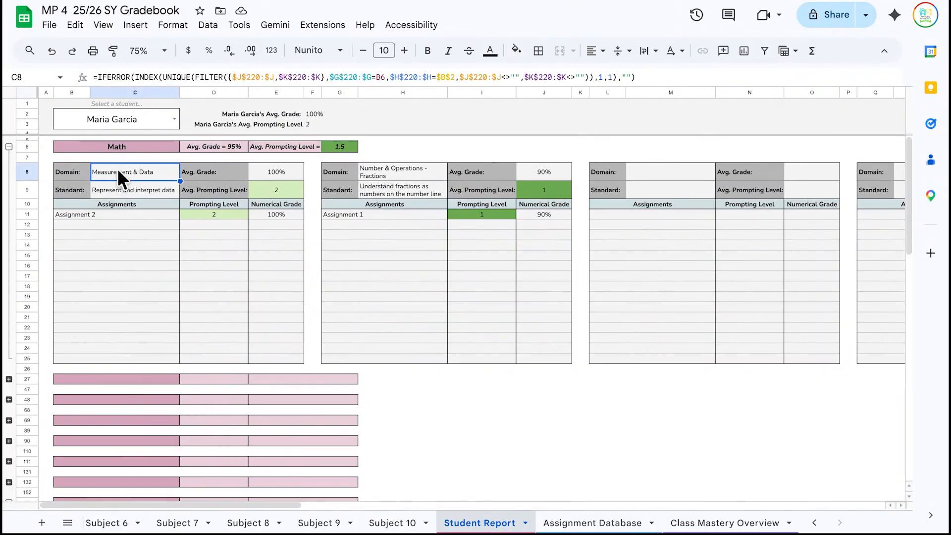
{"action": "left_click", "coordinate": [138, 188]}
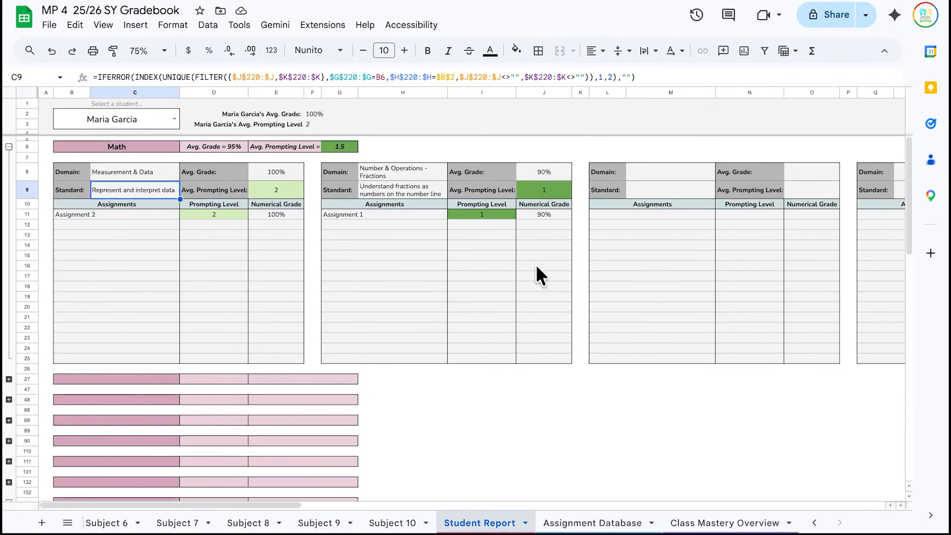
{"action": "left_click", "coordinate": [660, 287]}
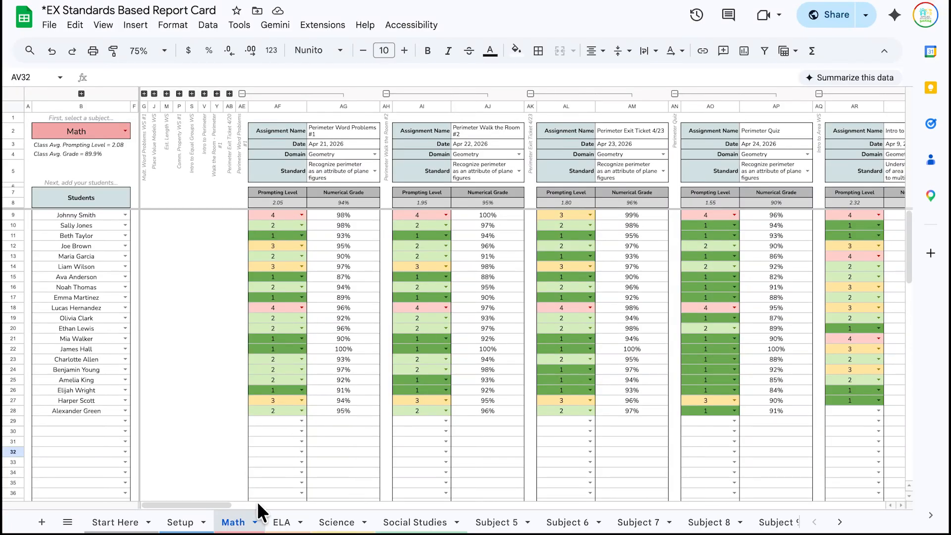
- Open the Student Report sheet and collapse its Math and ELA row groups to reveal Science
{"action": "left_click", "coordinate": [839, 522]}
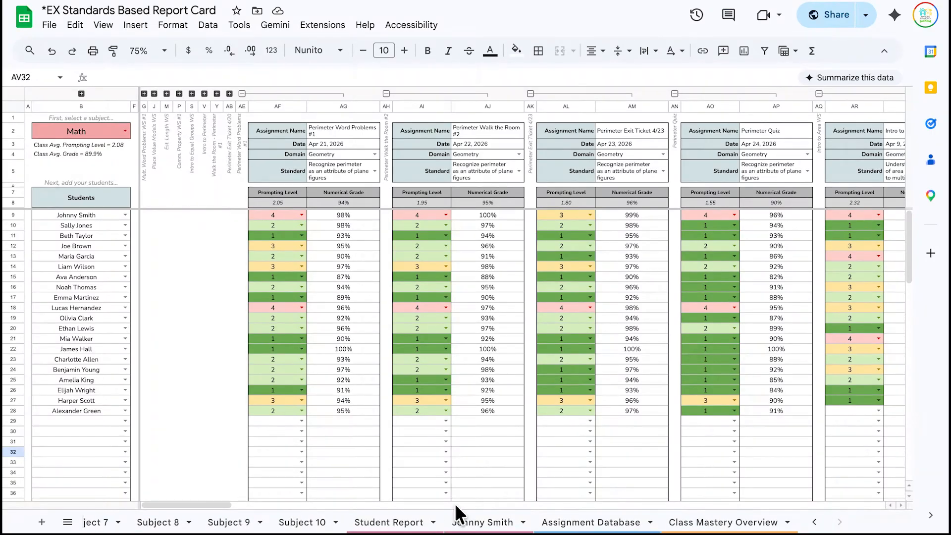
{"action": "left_click", "coordinate": [404, 522]}
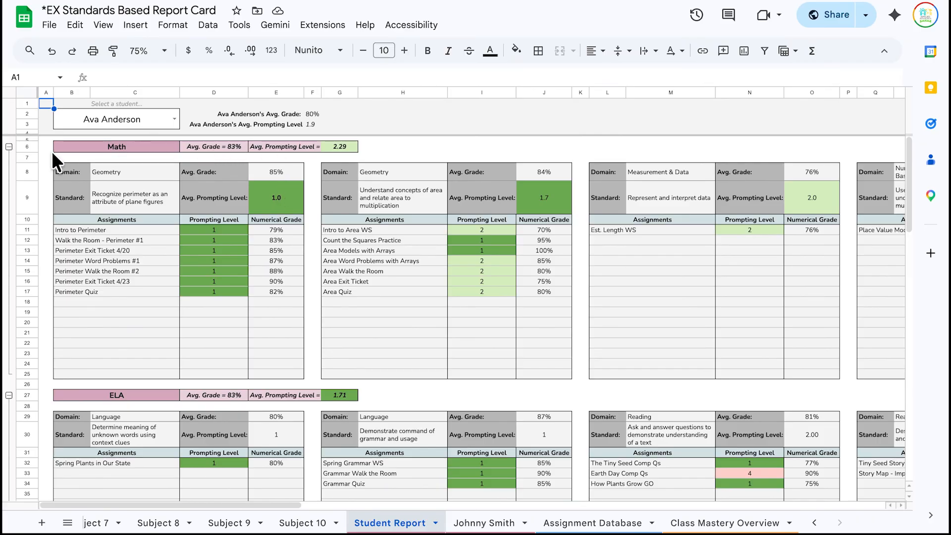
{"action": "left_click", "coordinate": [25, 145]}
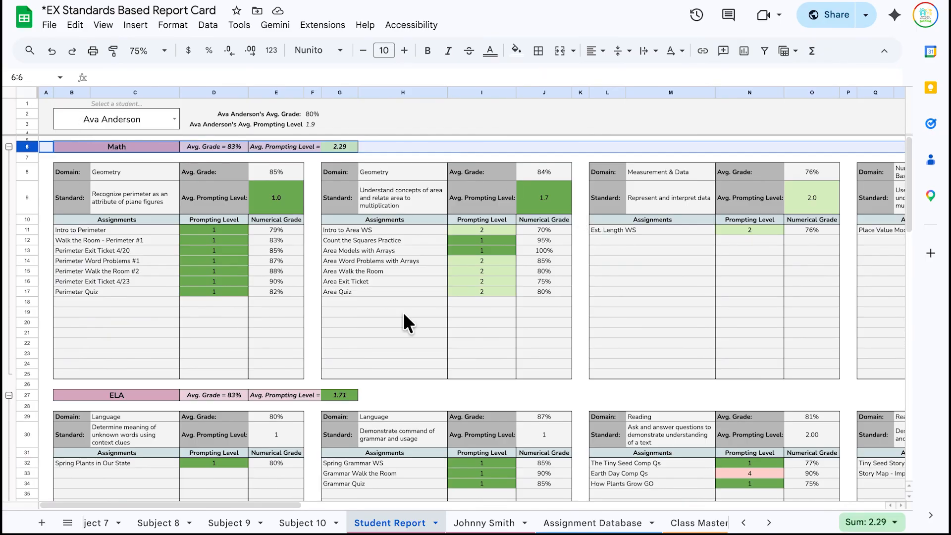
{"action": "scroll", "coordinate": [403, 312], "scroll_direction": "down", "scroll_amount": 1}
{"action": "scroll", "coordinate": [403, 312], "scroll_direction": "up", "scroll_amount": 1}
{"action": "left_click", "coordinate": [9, 146]}
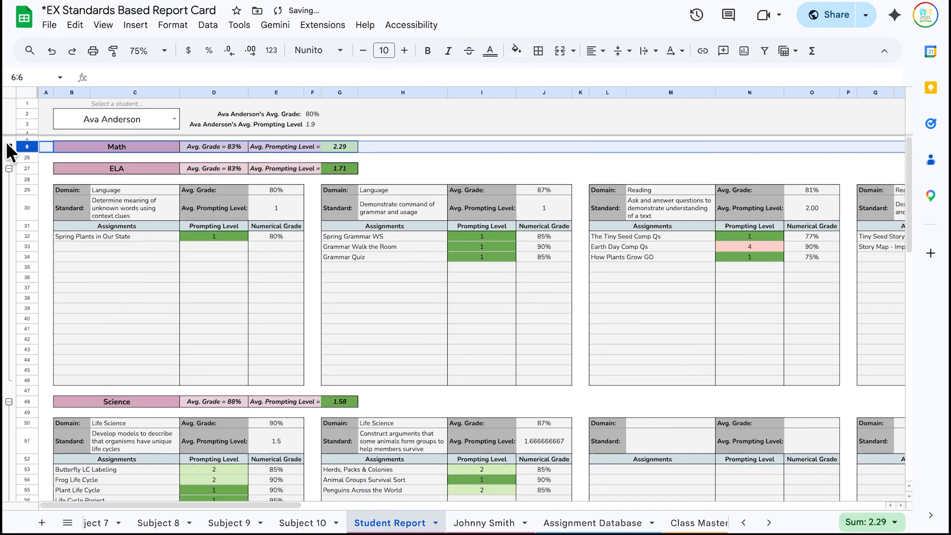
{"action": "left_click", "coordinate": [9, 168]}
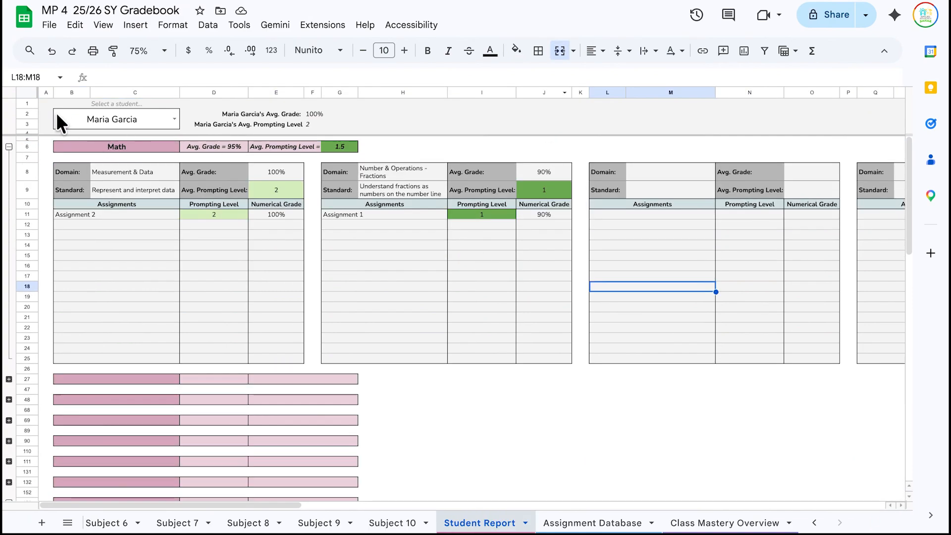
{"action": "left_click", "coordinate": [77, 124]}
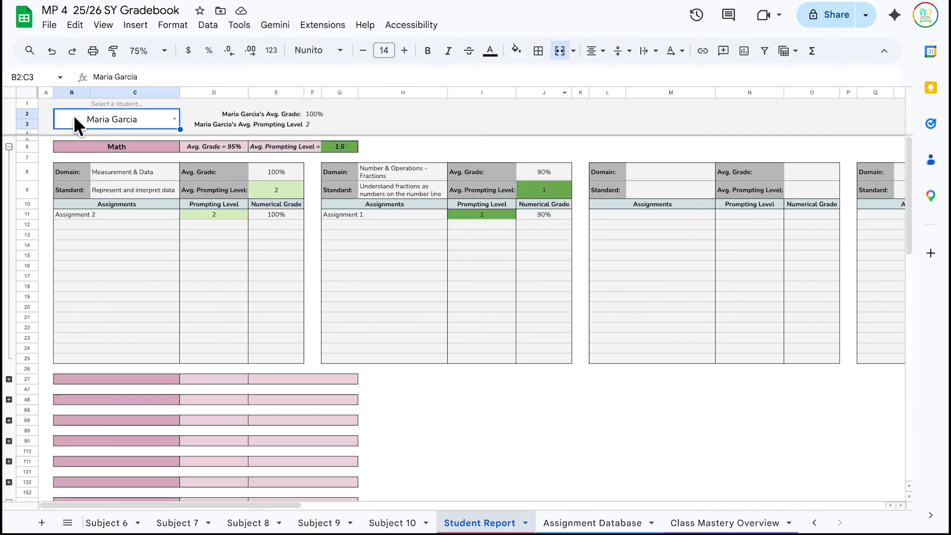
- Clear the selected student, collapse Math, and duplicate the Student Report sheet
{"action": "key", "text": "Delete"}
{"action": "left_click", "coordinate": [9, 146]}
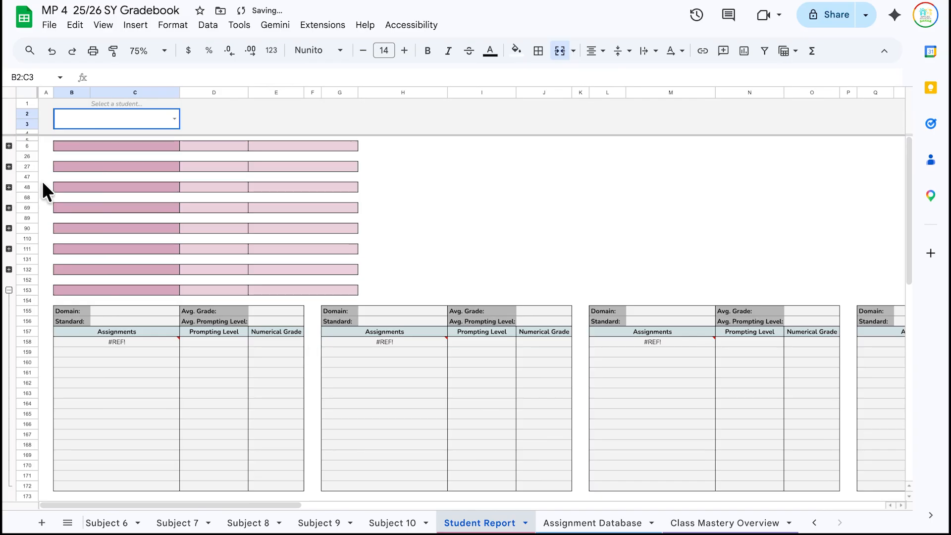
{"action": "mouse_move", "coordinate": [510, 508]}
{"action": "left_click", "coordinate": [525, 522]}
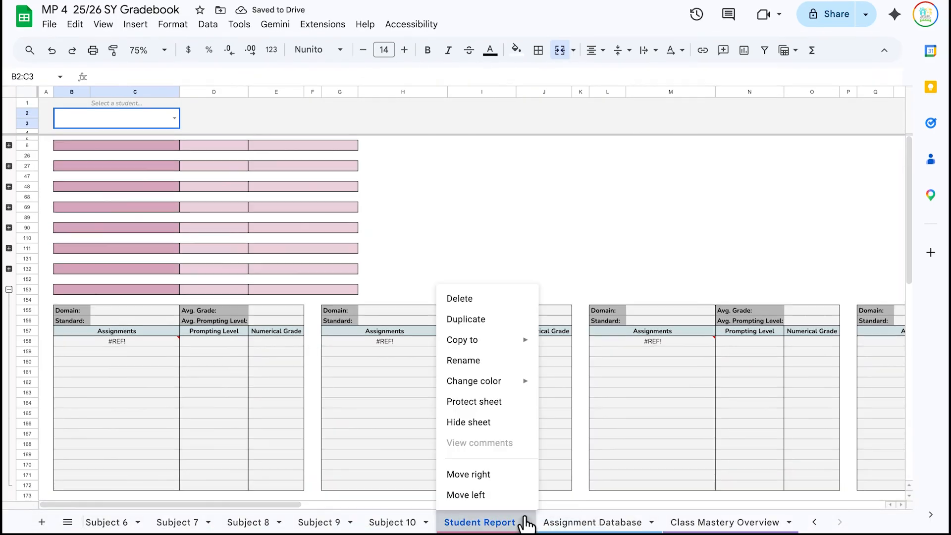
{"action": "left_click", "coordinate": [465, 319]}
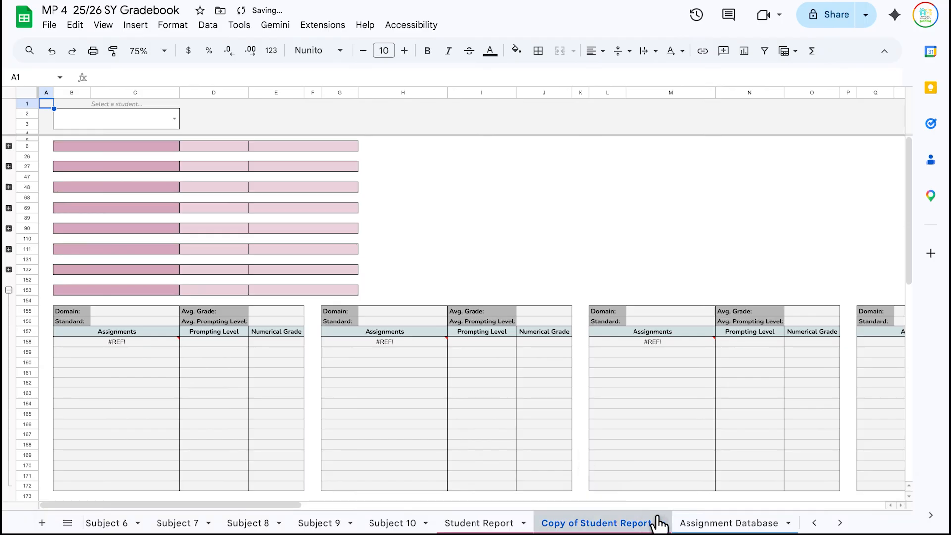
- In the copied report, choose the first student from the B2 dropdown
{"action": "left_click", "coordinate": [661, 522]}
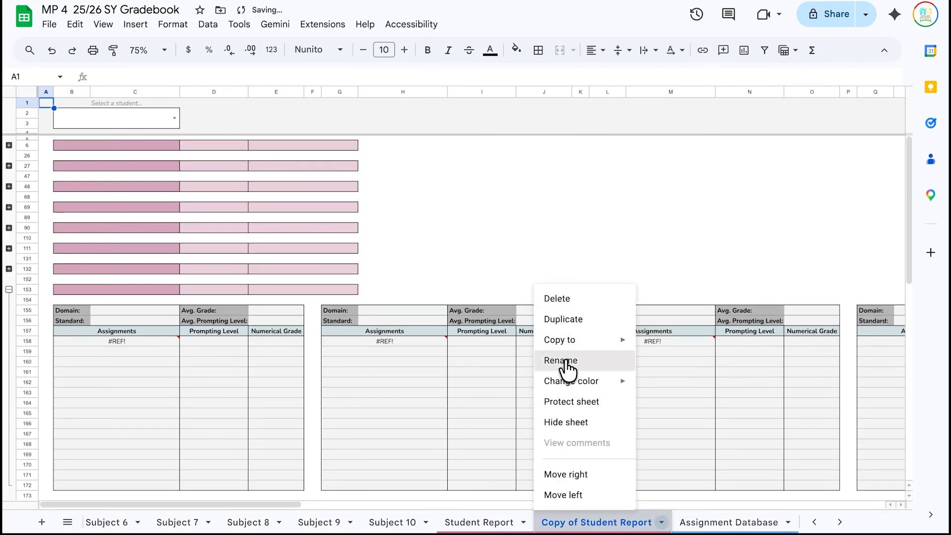
{"action": "left_click", "coordinate": [562, 360]}
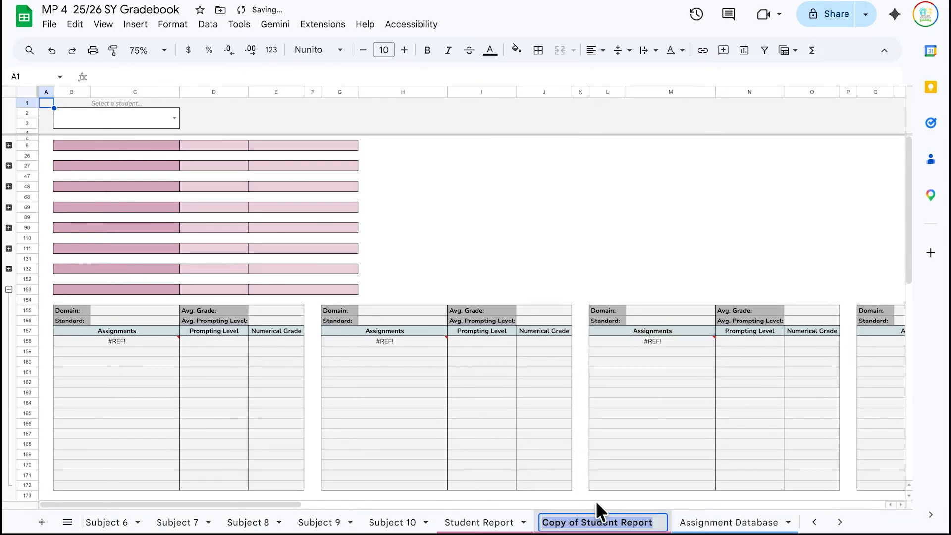
{"action": "left_click", "coordinate": [114, 117]}
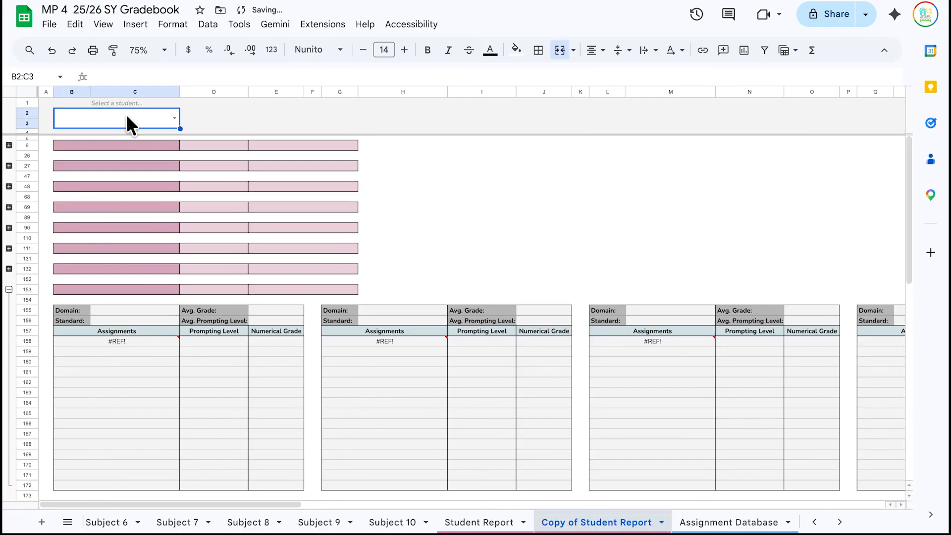
{"action": "left_click", "coordinate": [174, 118]}
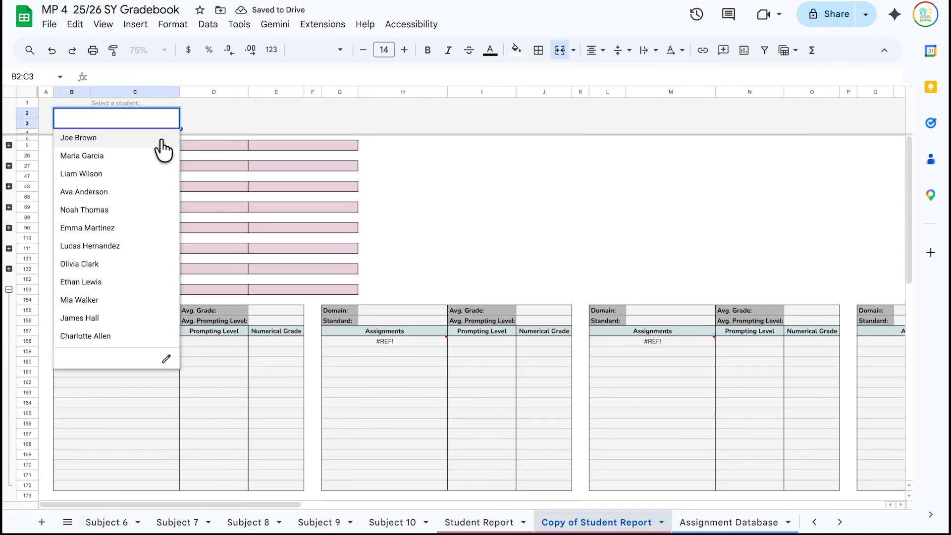
{"action": "left_click", "coordinate": [163, 139]}
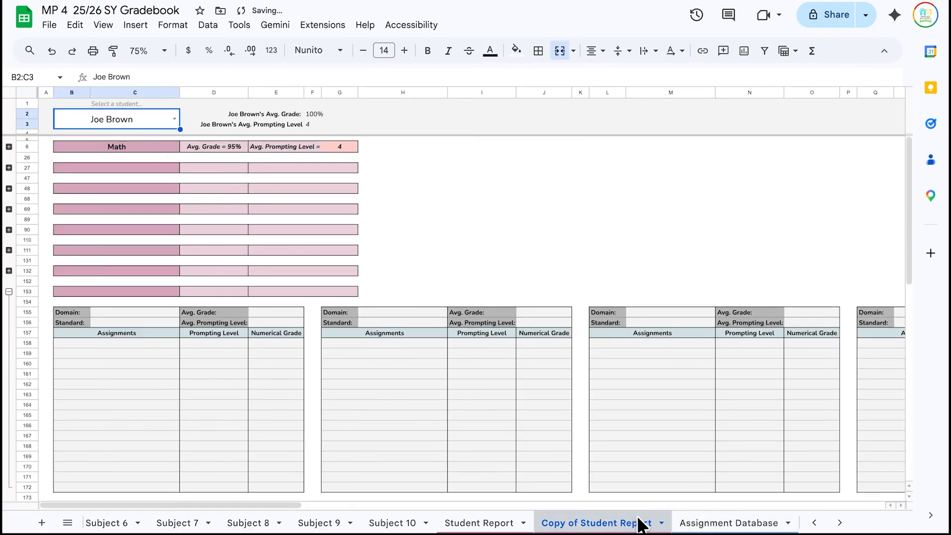
- Rename the copied tab to the student's name and expand its Math section
{"action": "left_click", "coordinate": [661, 522]}
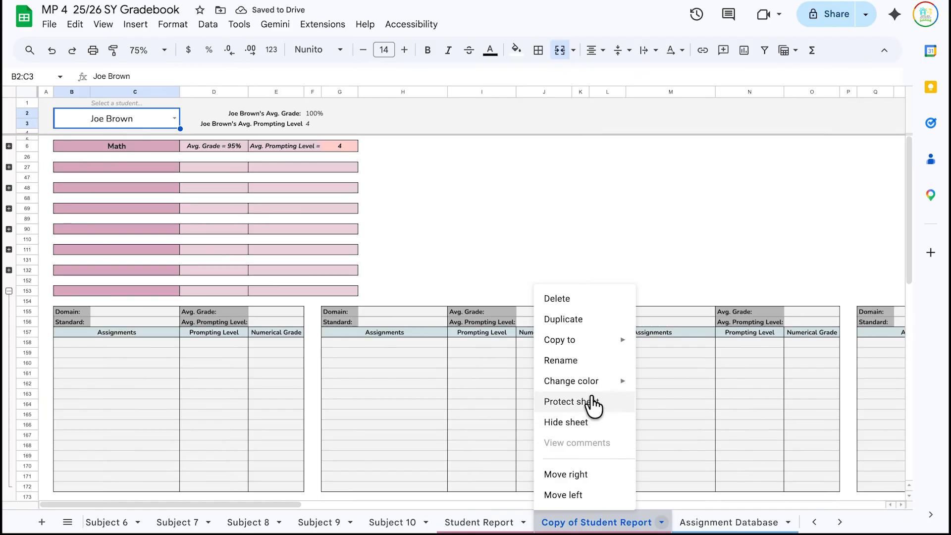
{"action": "left_click", "coordinate": [590, 361]}
{"action": "type", "text": "Joe B"}
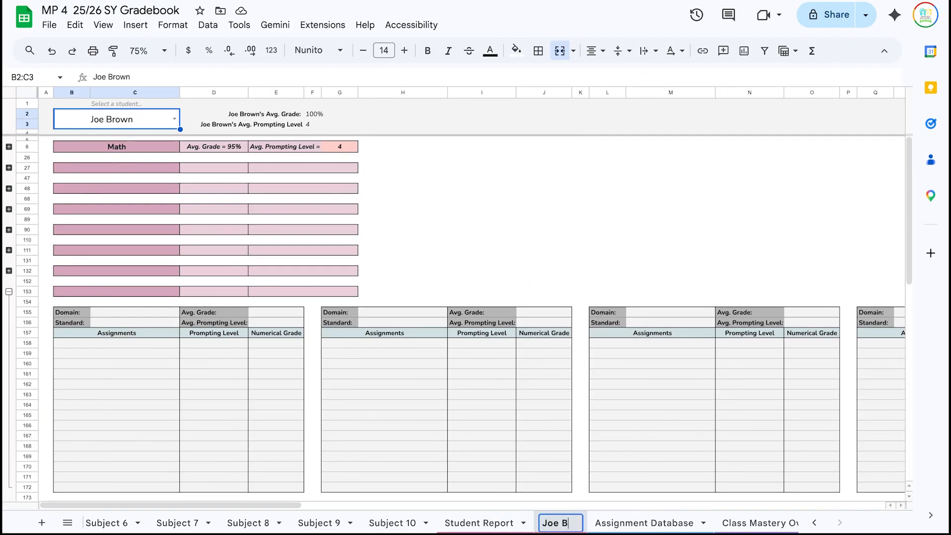
{"action": "left_click", "coordinate": [508, 418]}
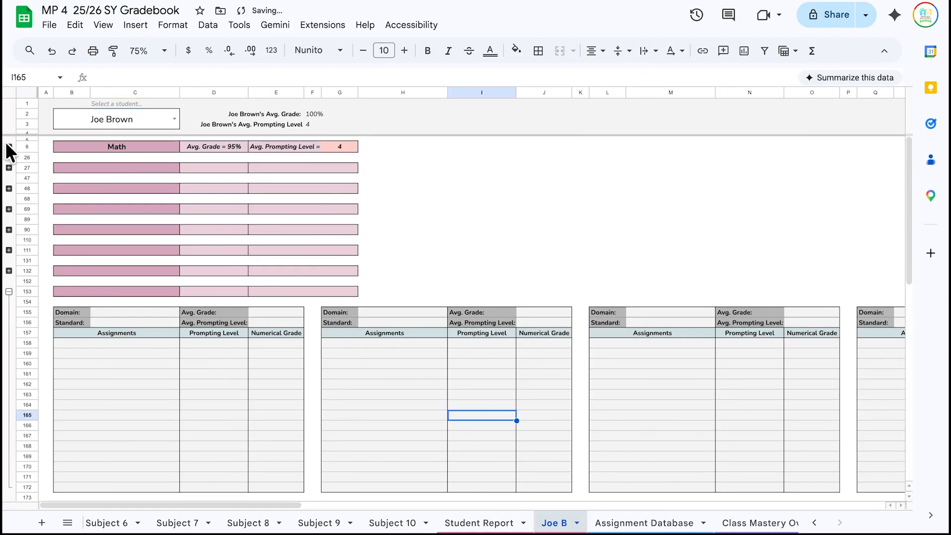
{"action": "left_click", "coordinate": [9, 146]}
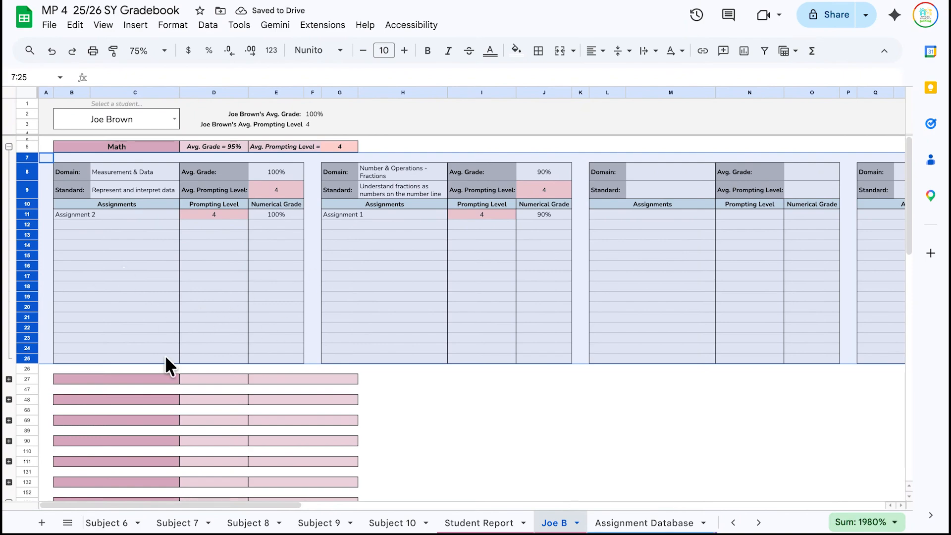
- Compare the student's report tab against the Student Report and Assignment Database sheets
{"action": "left_click", "coordinate": [141, 265]}
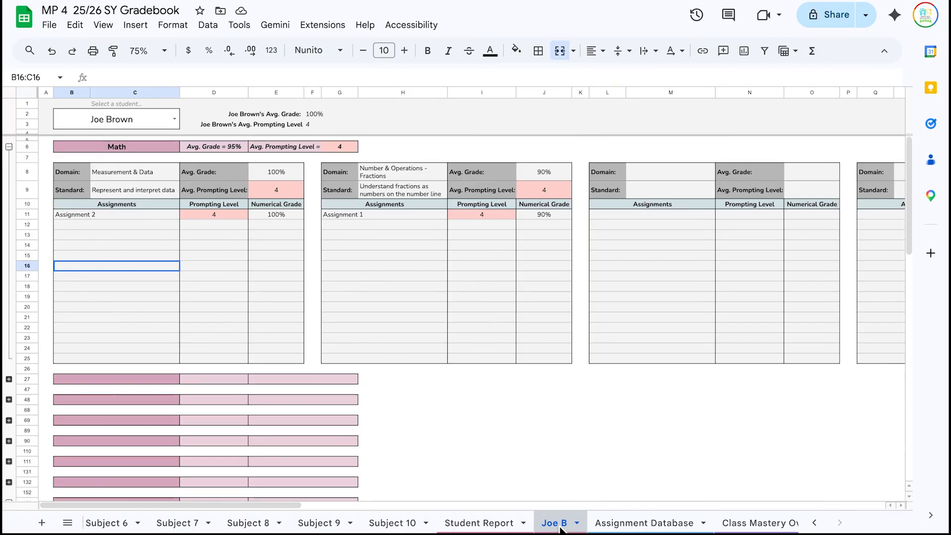
{"action": "left_click", "coordinate": [502, 523]}
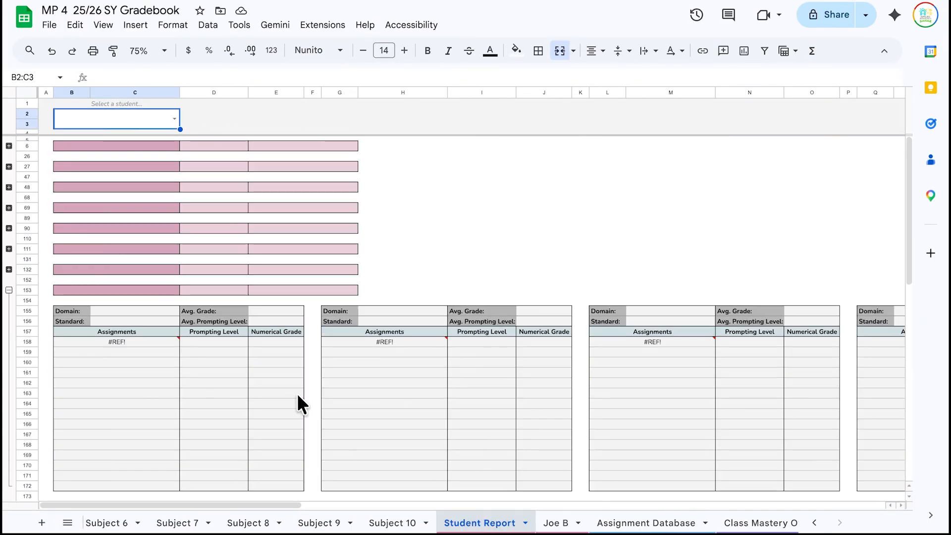
{"action": "left_click", "coordinate": [559, 523]}
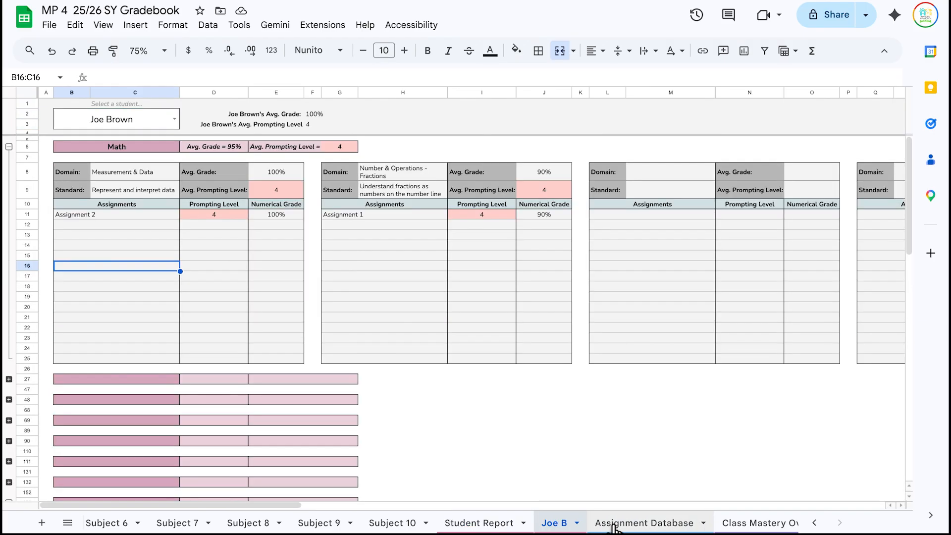
{"action": "left_click", "coordinate": [613, 525]}
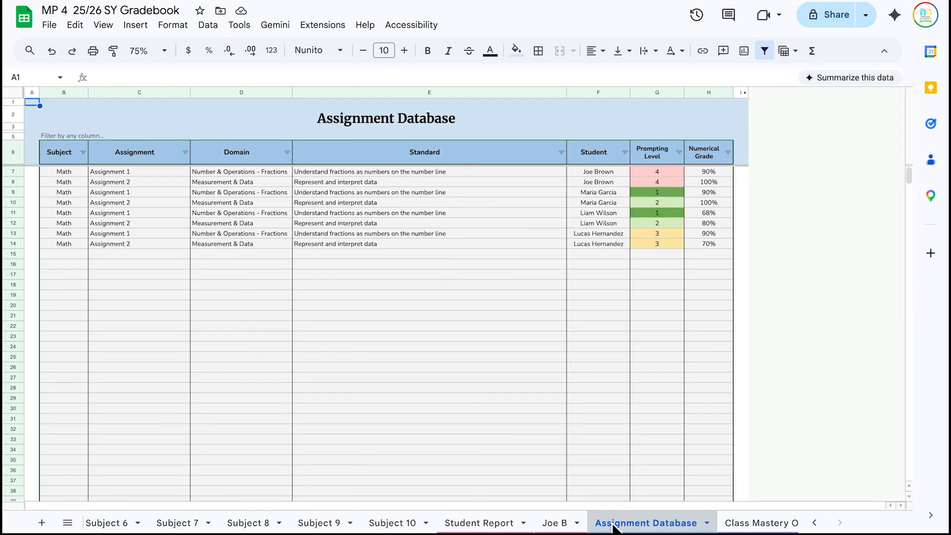
{"action": "left_click", "coordinate": [559, 523]}
{"action": "scroll", "coordinate": [276, 299], "scroll_direction": "right", "scroll_amount": 10}
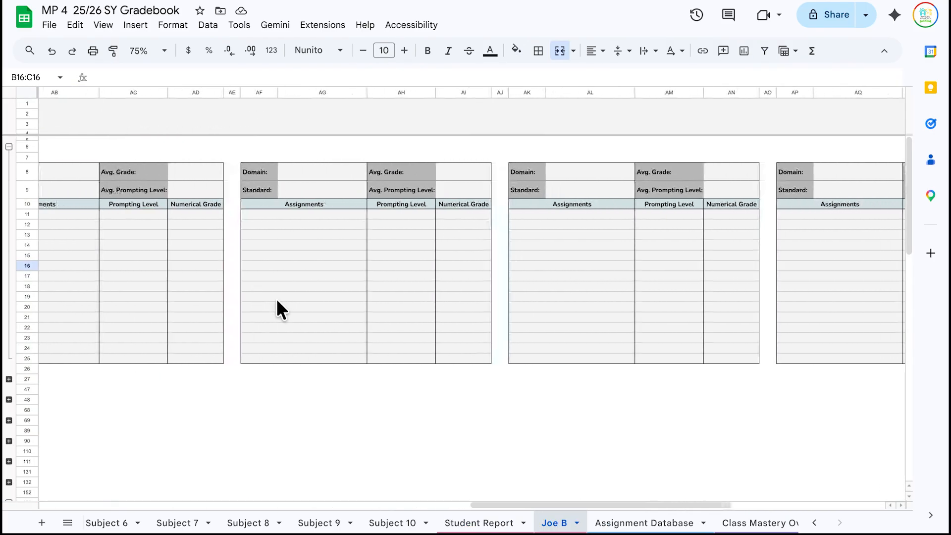
{"action": "scroll", "coordinate": [276, 299], "scroll_direction": "left", "scroll_amount": 10}
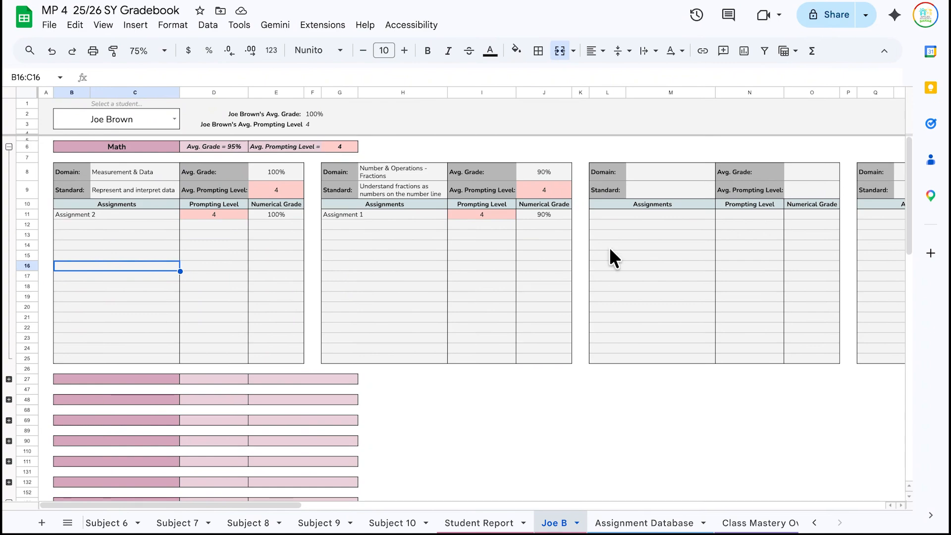
{"action": "left_click", "coordinate": [237, 288]}
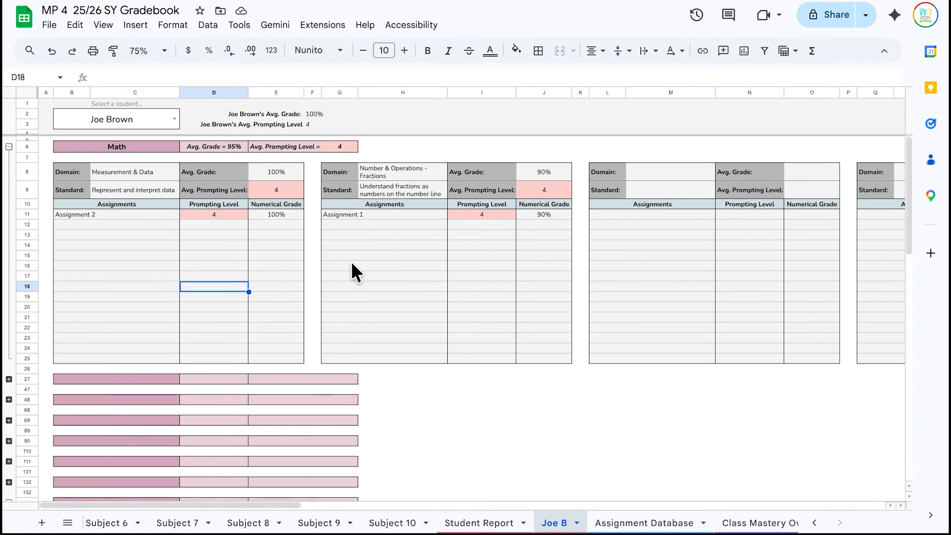
{"action": "left_click", "coordinate": [636, 523]}
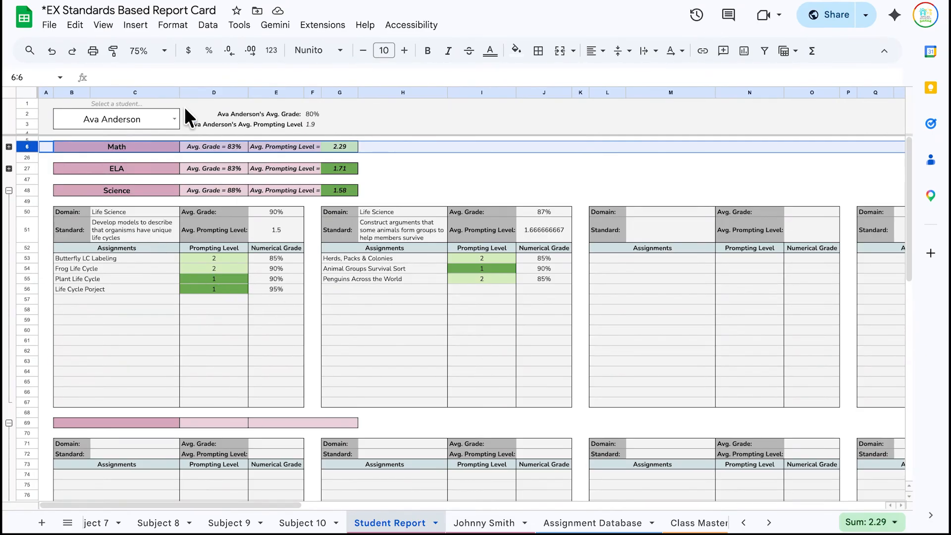
- Load the first listed student into the B2 picker and view their own report tab
{"action": "left_click", "coordinate": [172, 112]}
{"action": "left_click", "coordinate": [171, 118]}
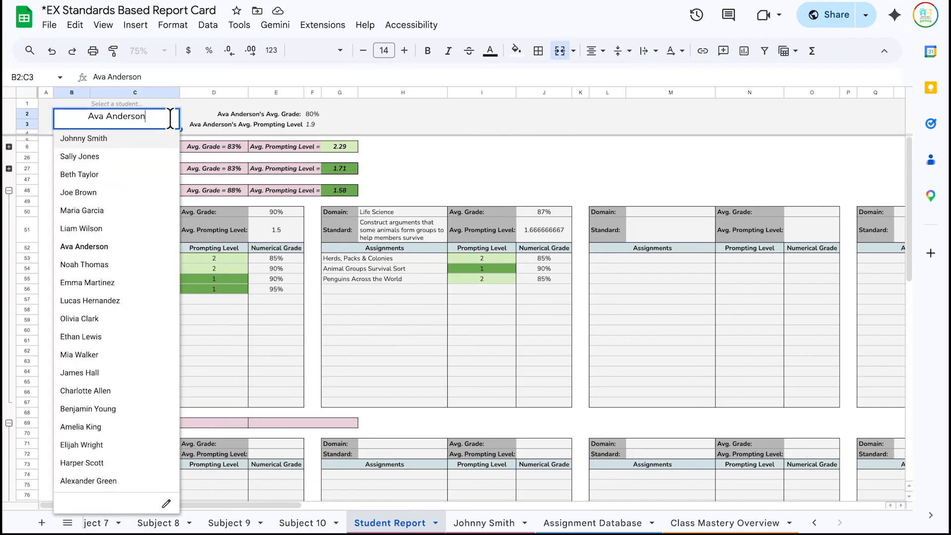
{"action": "left_click", "coordinate": [153, 139]}
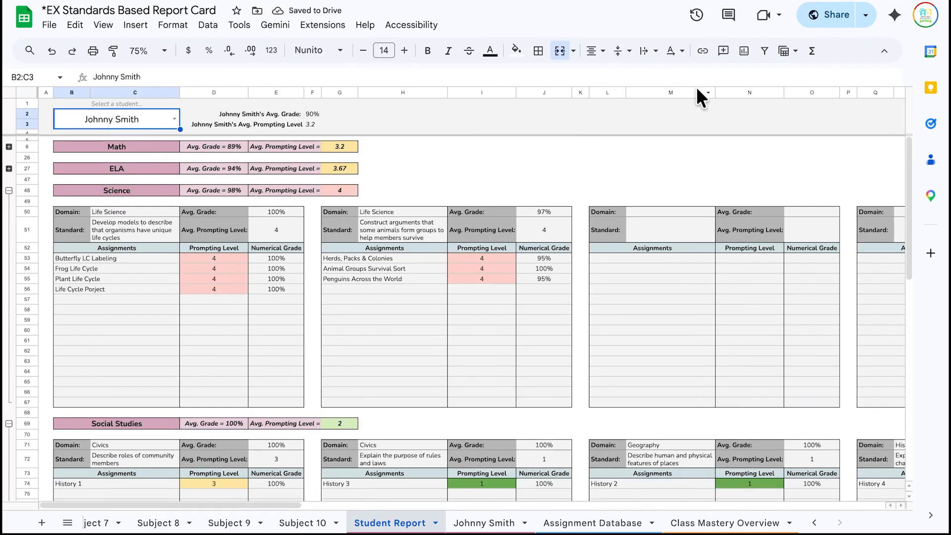
{"action": "left_click", "coordinate": [500, 520]}
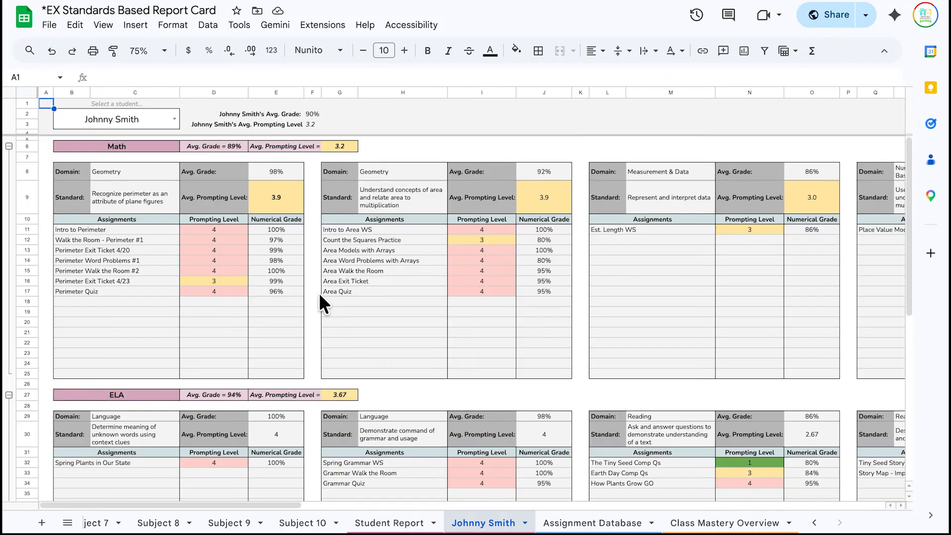
{"action": "scroll", "coordinate": [170, 240], "scroll_direction": "right", "scroll_amount": 15}
{"action": "scroll", "coordinate": [170, 240], "scroll_direction": "left", "scroll_amount": 15}
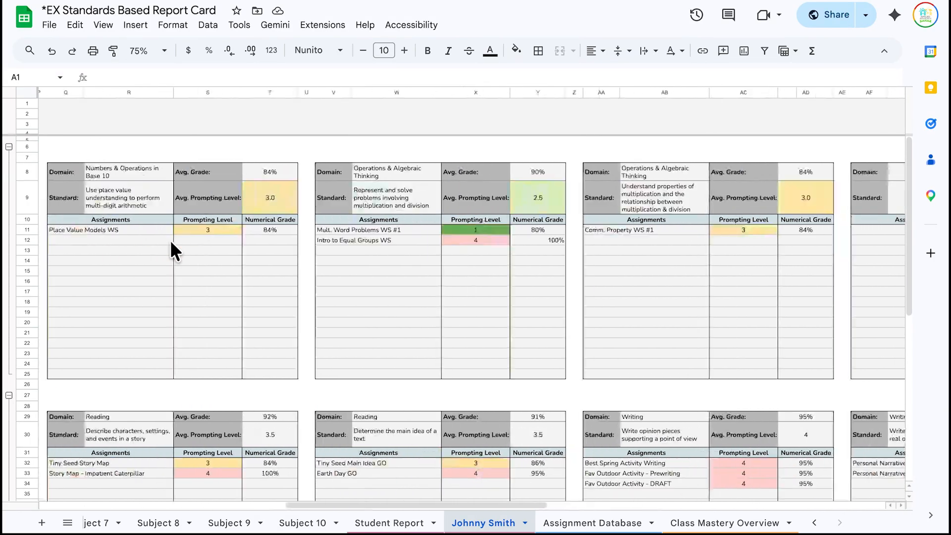
- On Class Mastery Overview, set the Student column filter to Select all so every student shows
{"action": "left_click", "coordinate": [762, 524]}
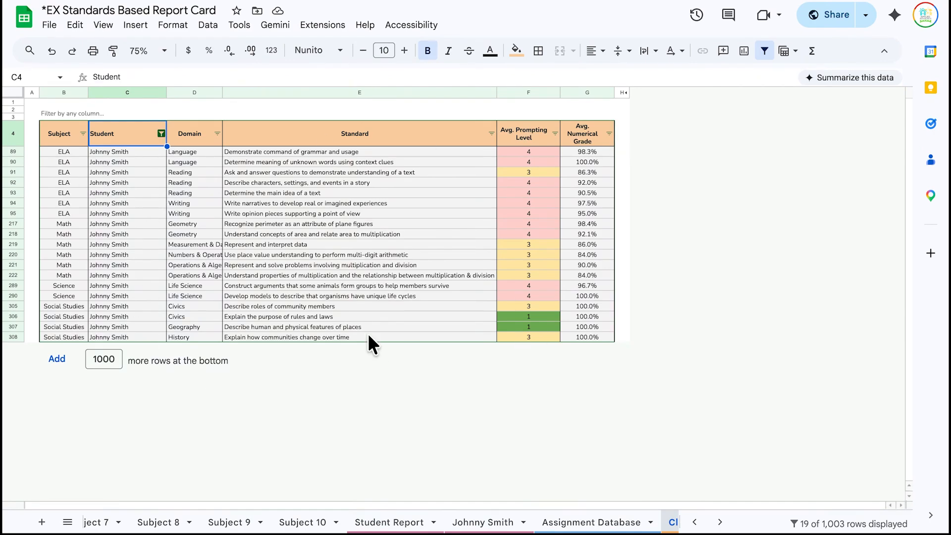
{"action": "left_click", "coordinate": [162, 133]}
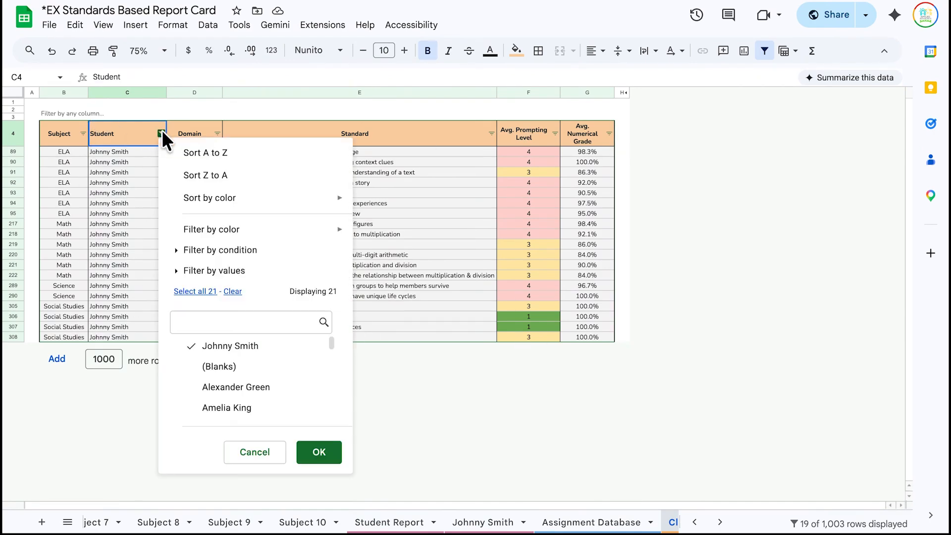
{"action": "left_click", "coordinate": [213, 291]}
{"action": "left_click", "coordinate": [319, 452]}
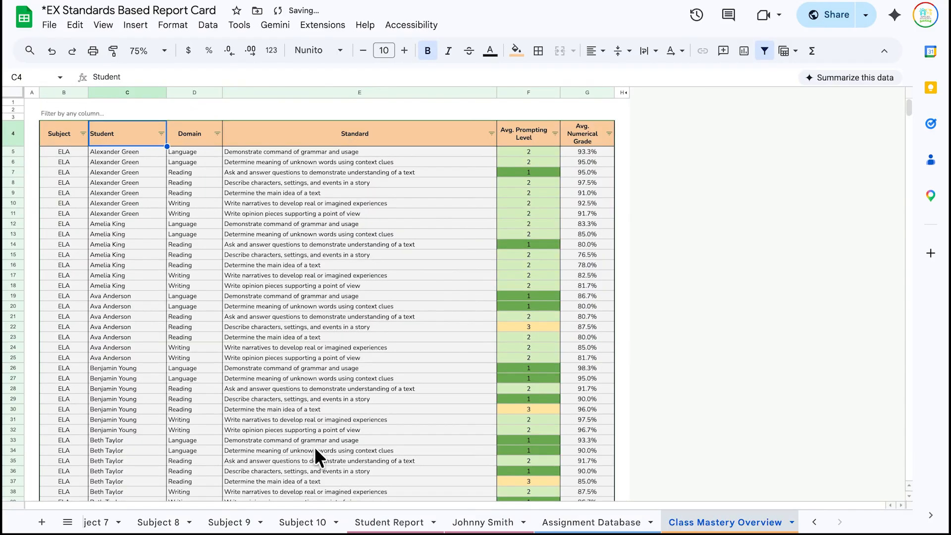
{"action": "scroll", "coordinate": [363, 385], "scroll_direction": "down", "scroll_amount": 5}
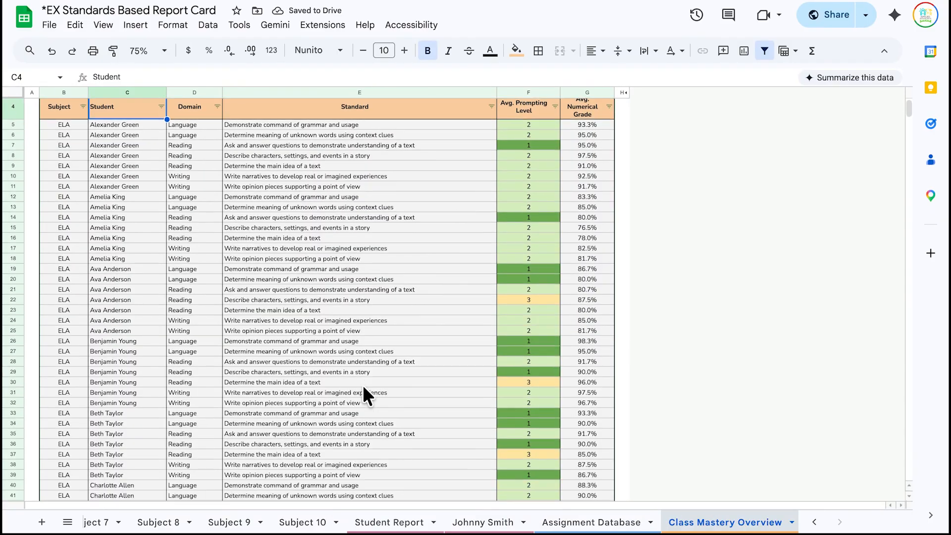
{"action": "scroll", "coordinate": [363, 385], "scroll_direction": "up", "scroll_amount": 6}
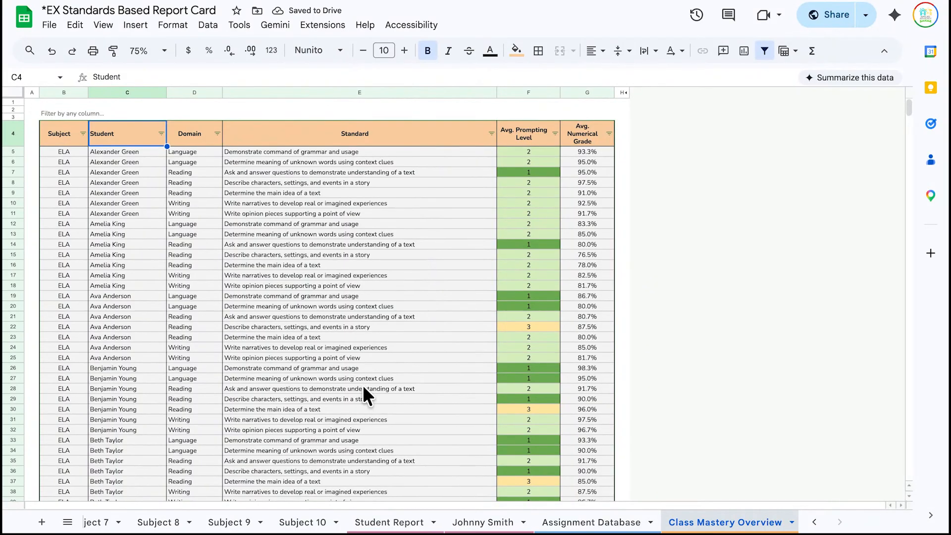